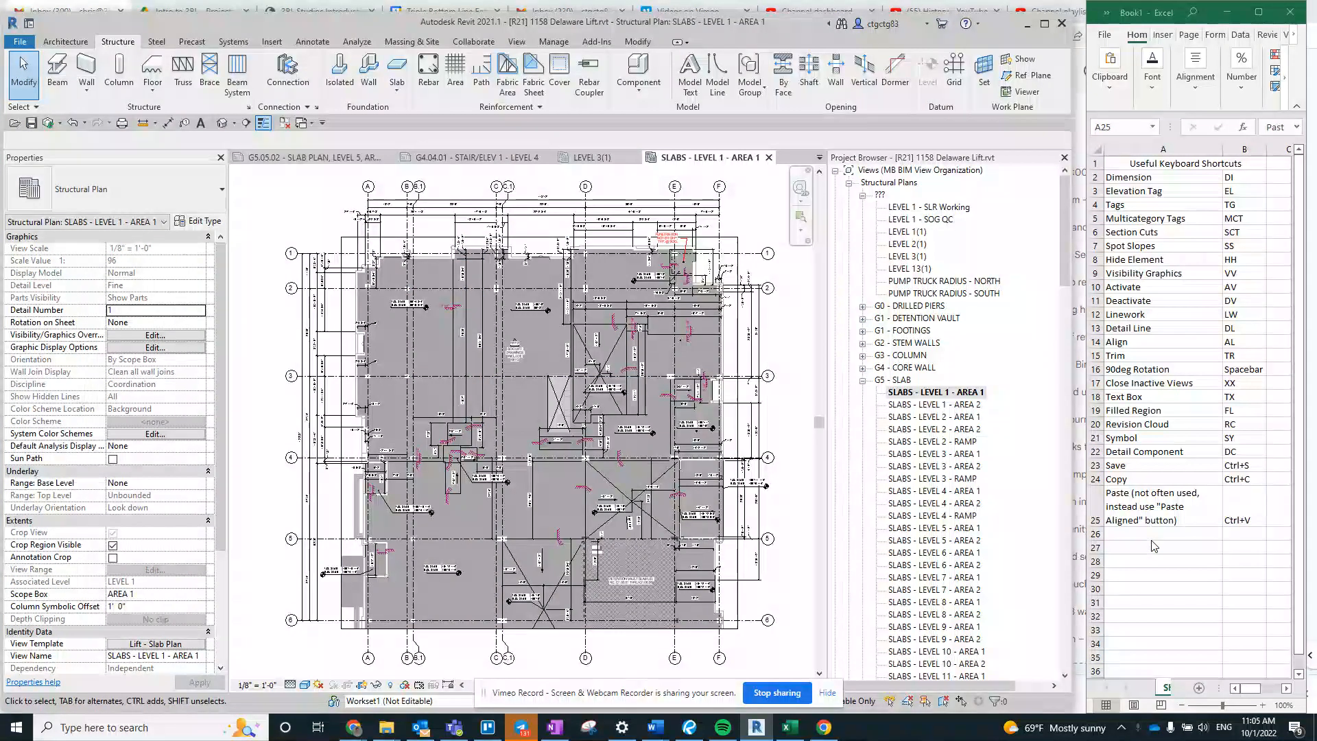
pyautogui.moveTo(1243, 511); pyautogui.dragTo(1181, 520)
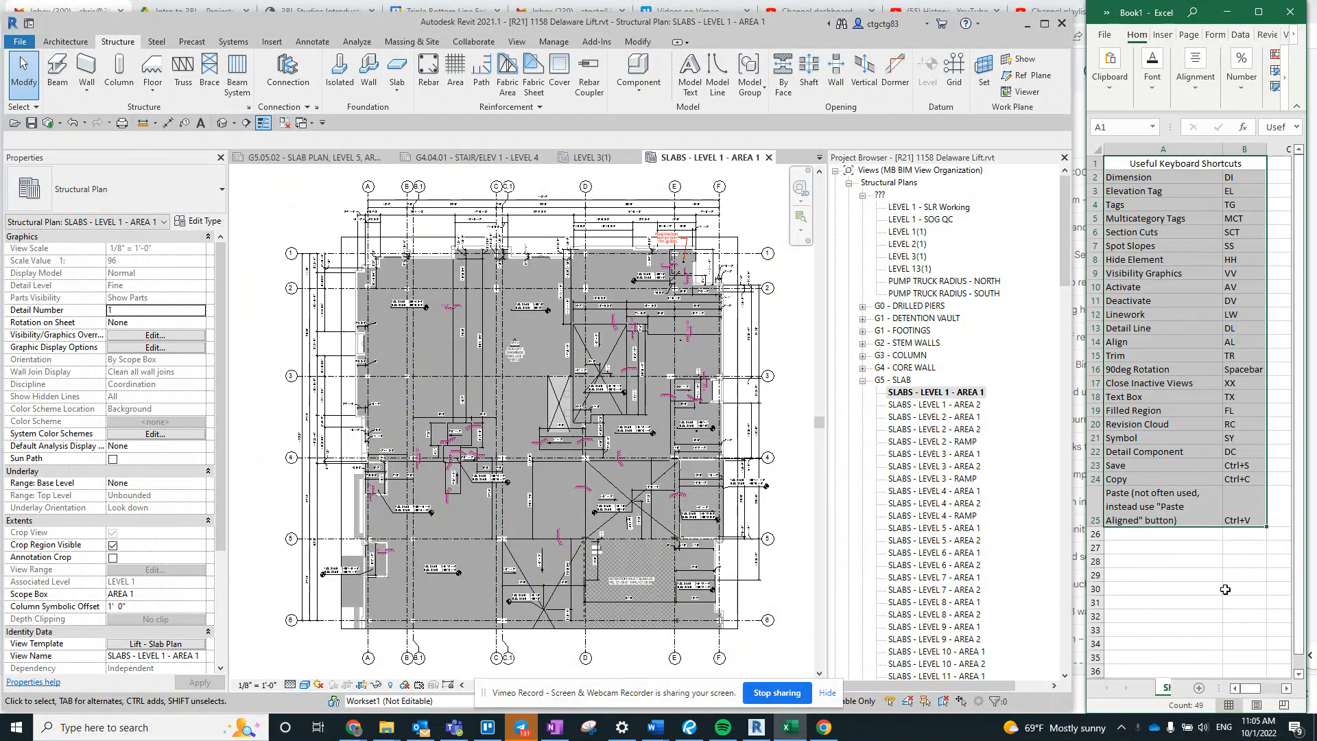
pyautogui.click(1235, 499)
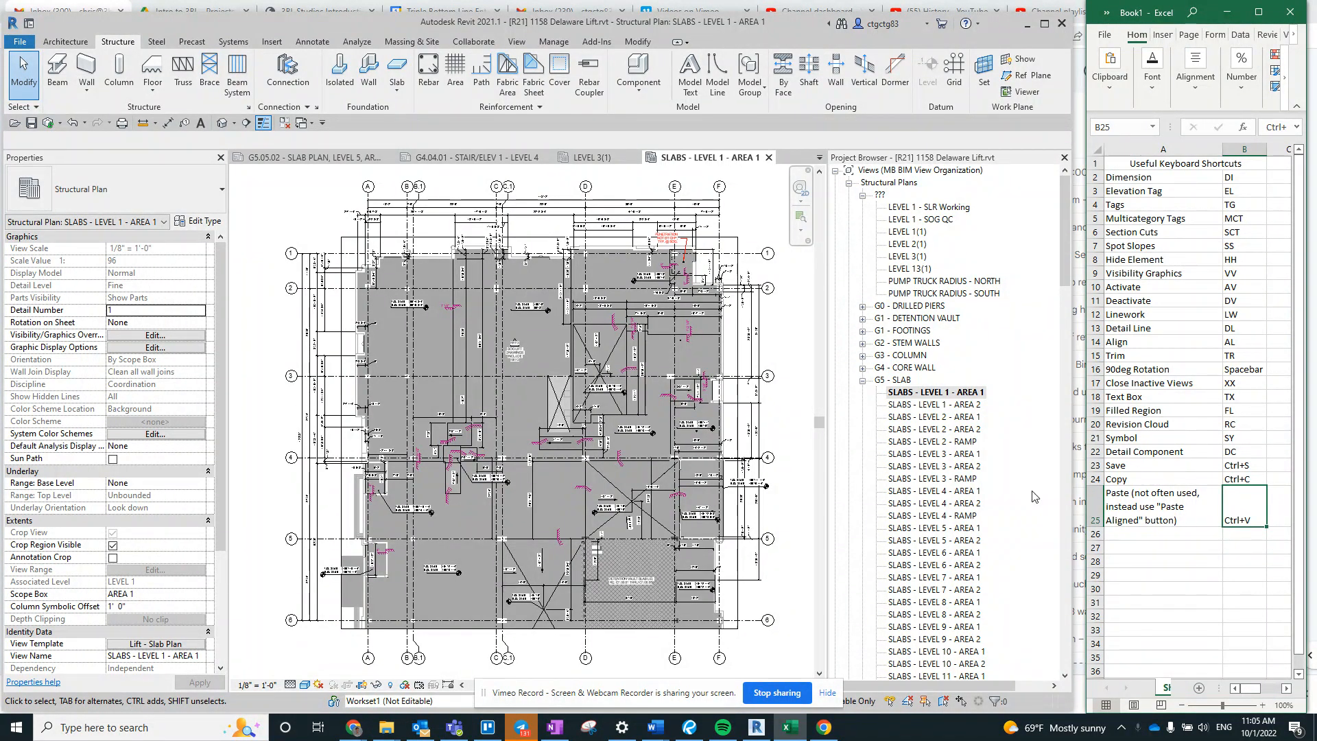
pyautogui.click(495, 364)
pyautogui.scroll(-1, 496, 365)
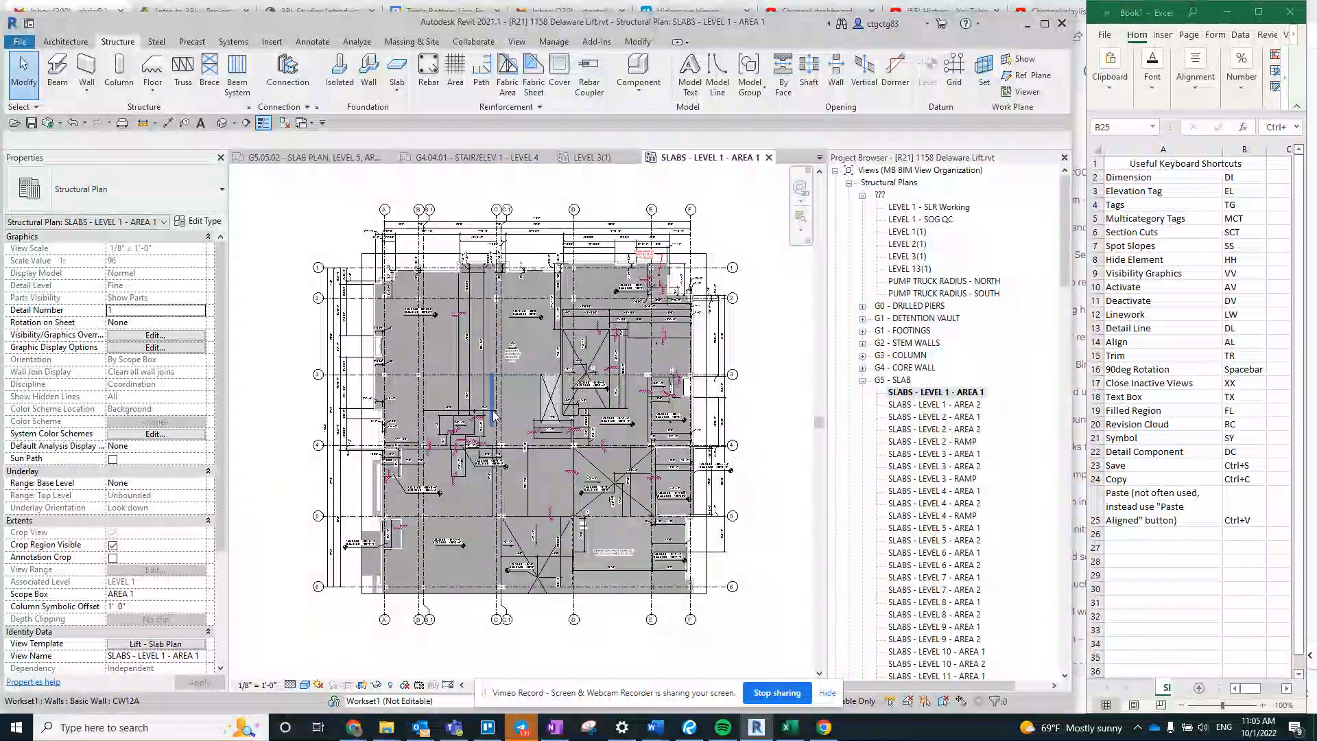
pyautogui.scroll(2, 507, 403)
pyautogui.scroll(-1, 619, 416)
pyautogui.moveTo(620, 415); pyautogui.dragTo(619, 394, button='middle')
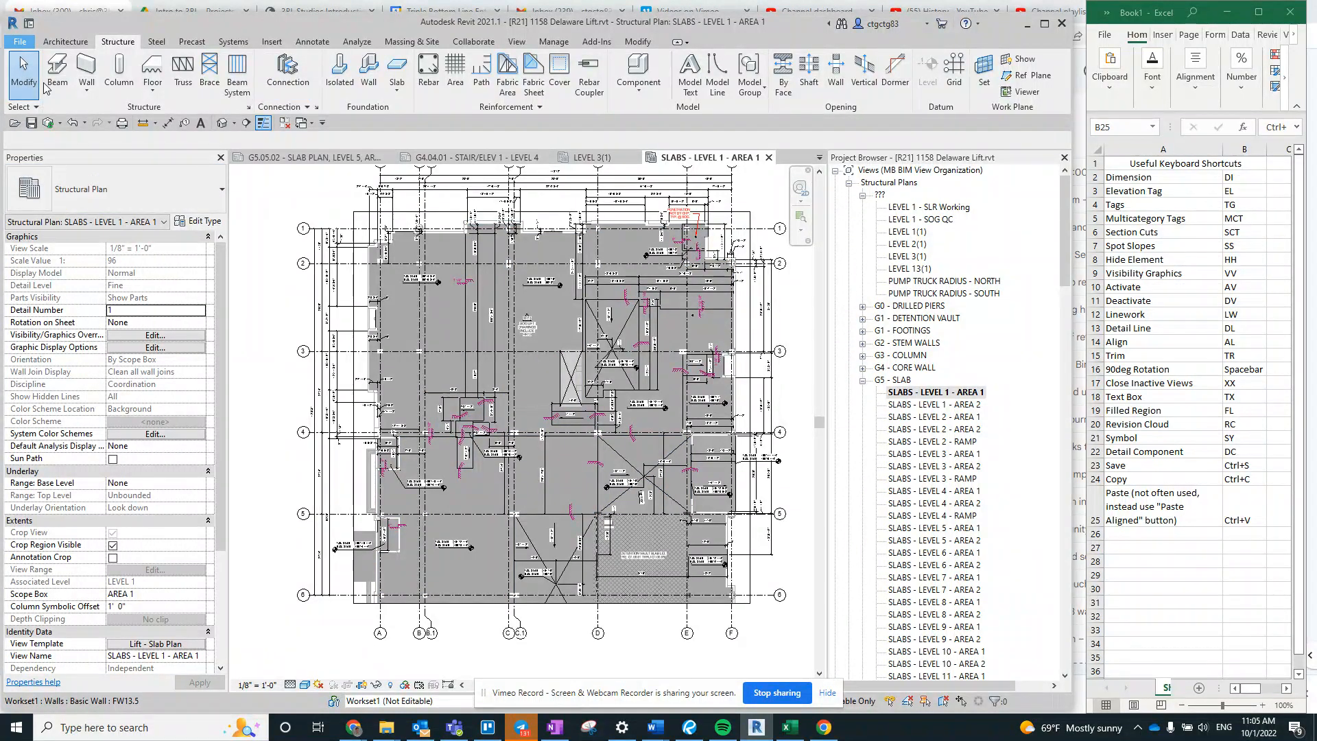
# - Open the keyboard shortcut customization from the user interface options and search for commands matching "multi-"
pyautogui.click(20, 41)
pyautogui.press('Escape')
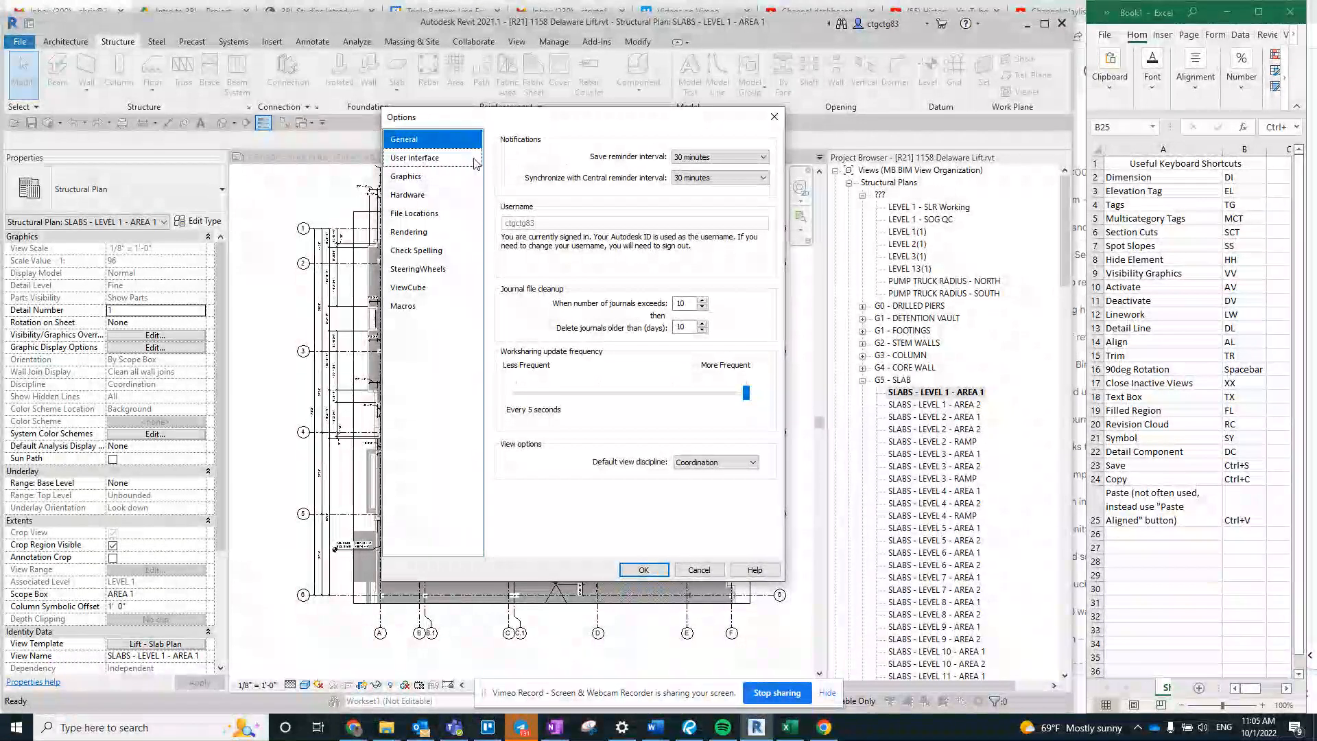
pyautogui.click(474, 162)
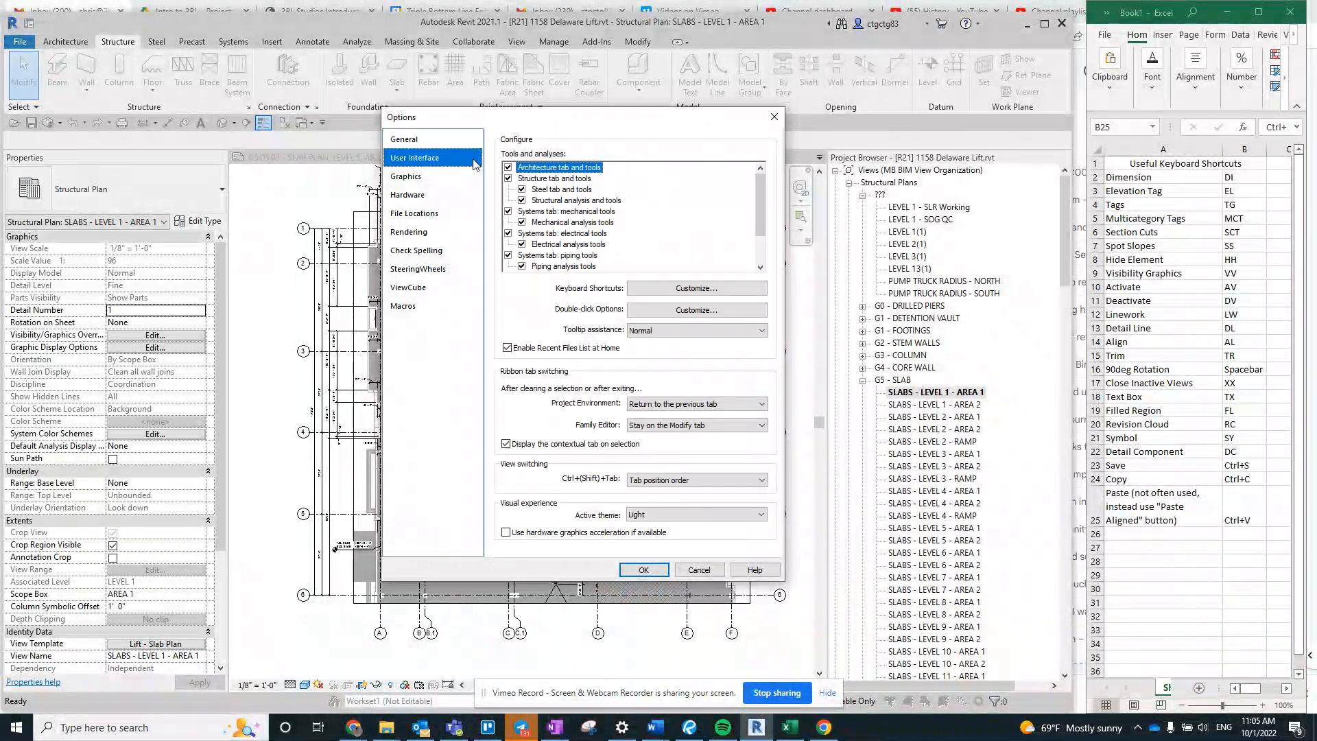
pyautogui.click(663, 291)
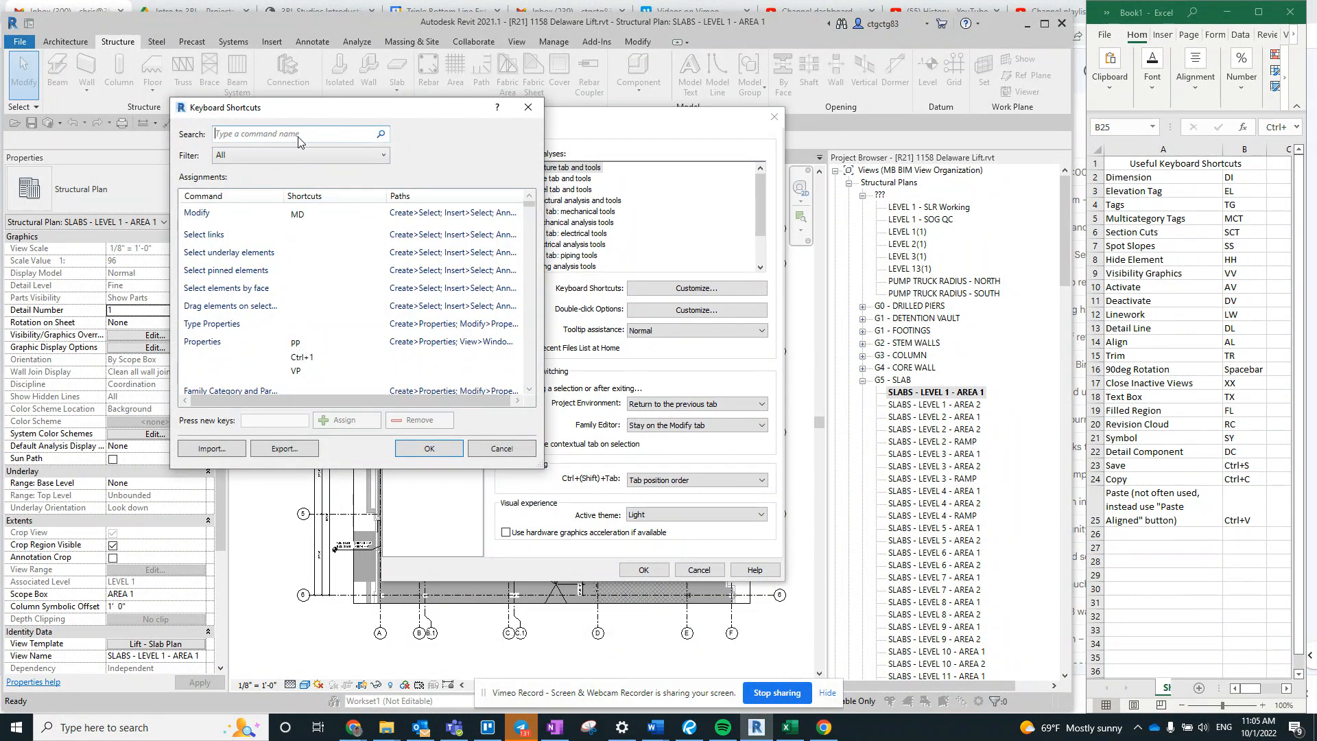
pyautogui.write('multic')
pyautogui.write('a')
pyautogui.press('BackSpace')
pyautogui.press('BackSpace')
pyautogui.write('-')
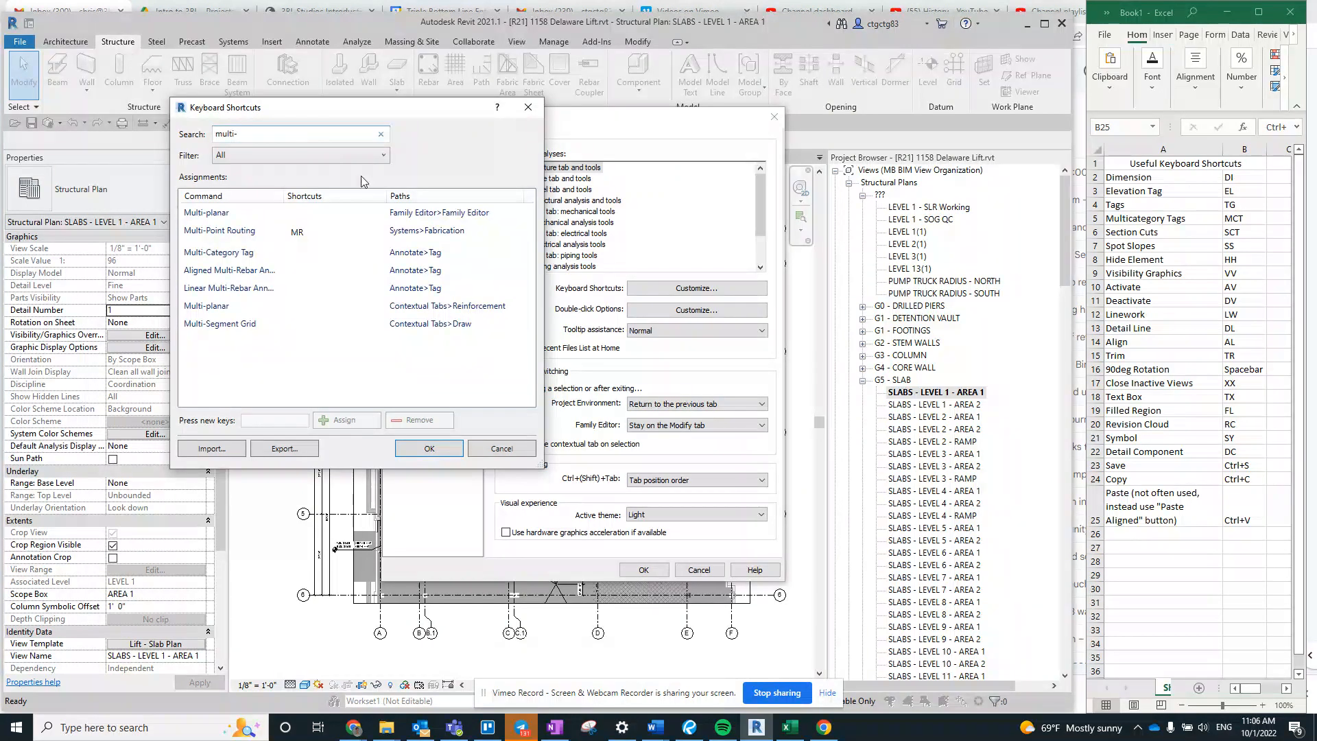
# - Assign the shortcut MCT to the Multi-Category Tag command and accept the shortcut and options changes
pyautogui.click(326, 255)
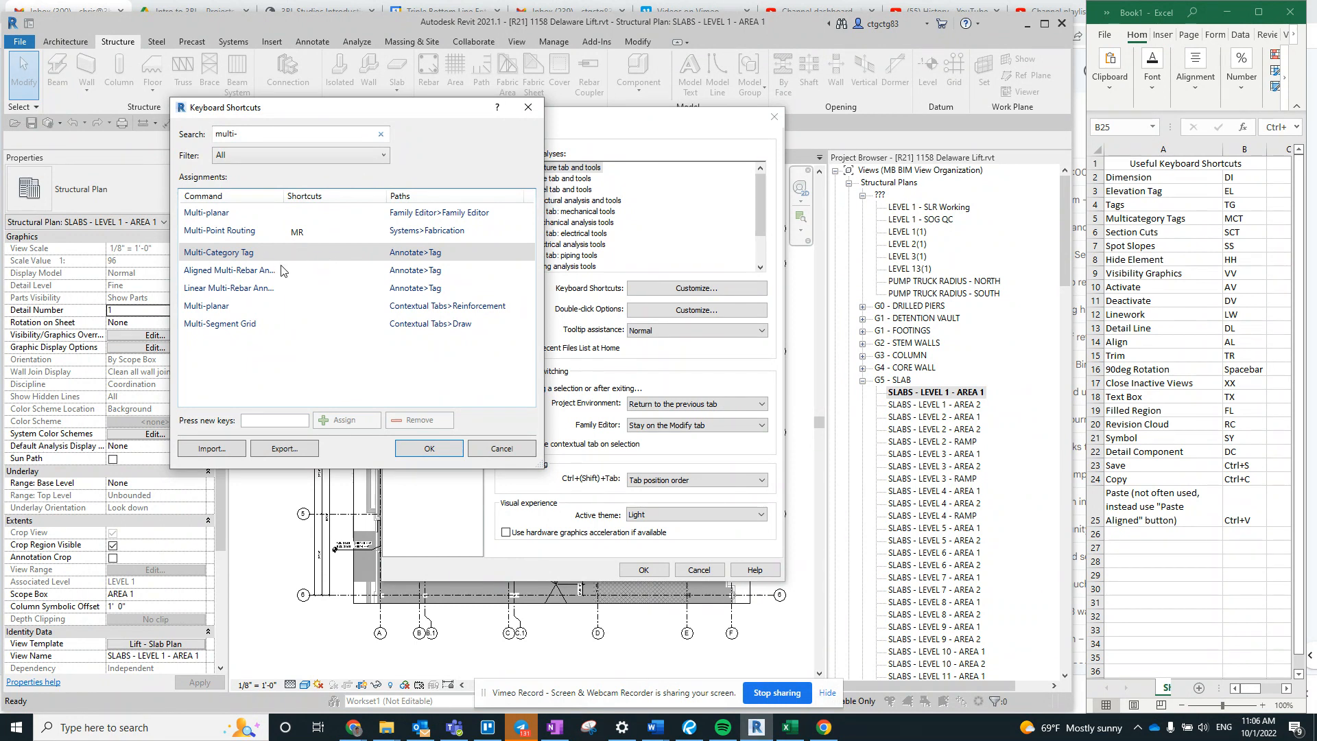
pyautogui.click(280, 422)
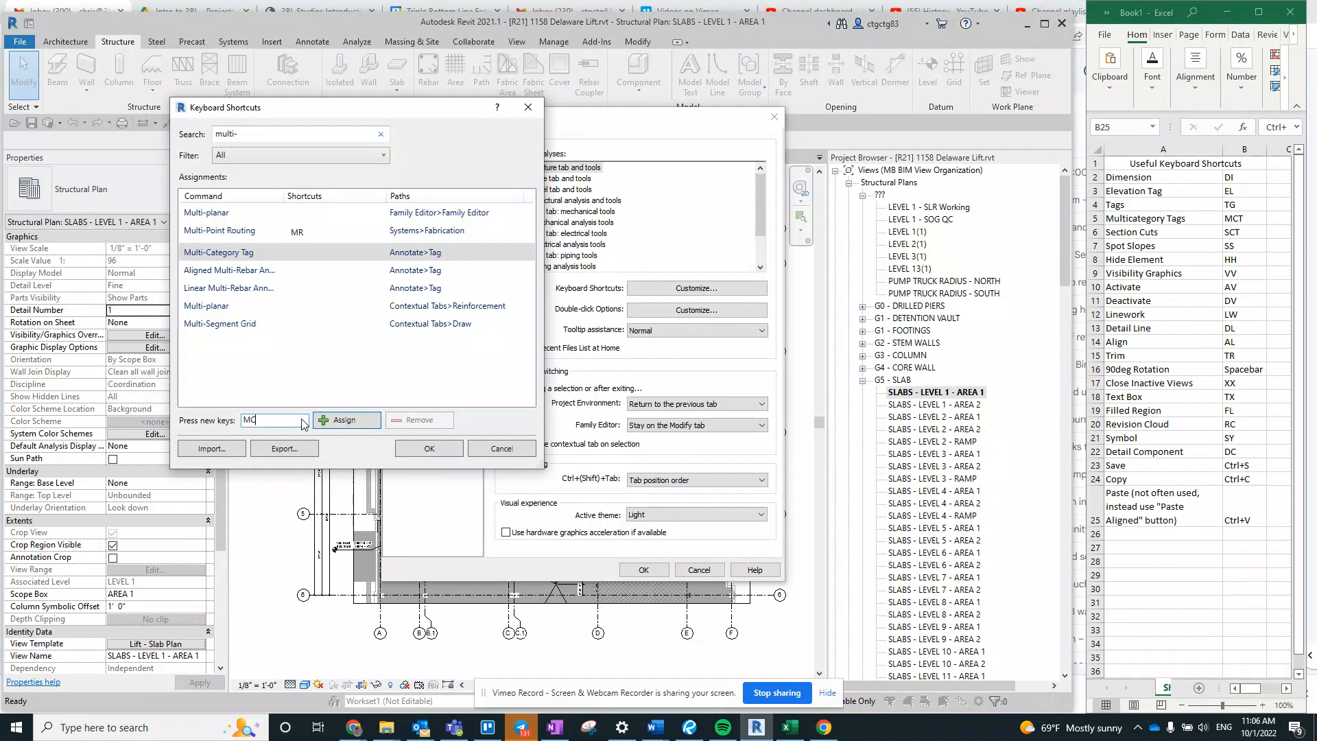
pyautogui.click(370, 421)
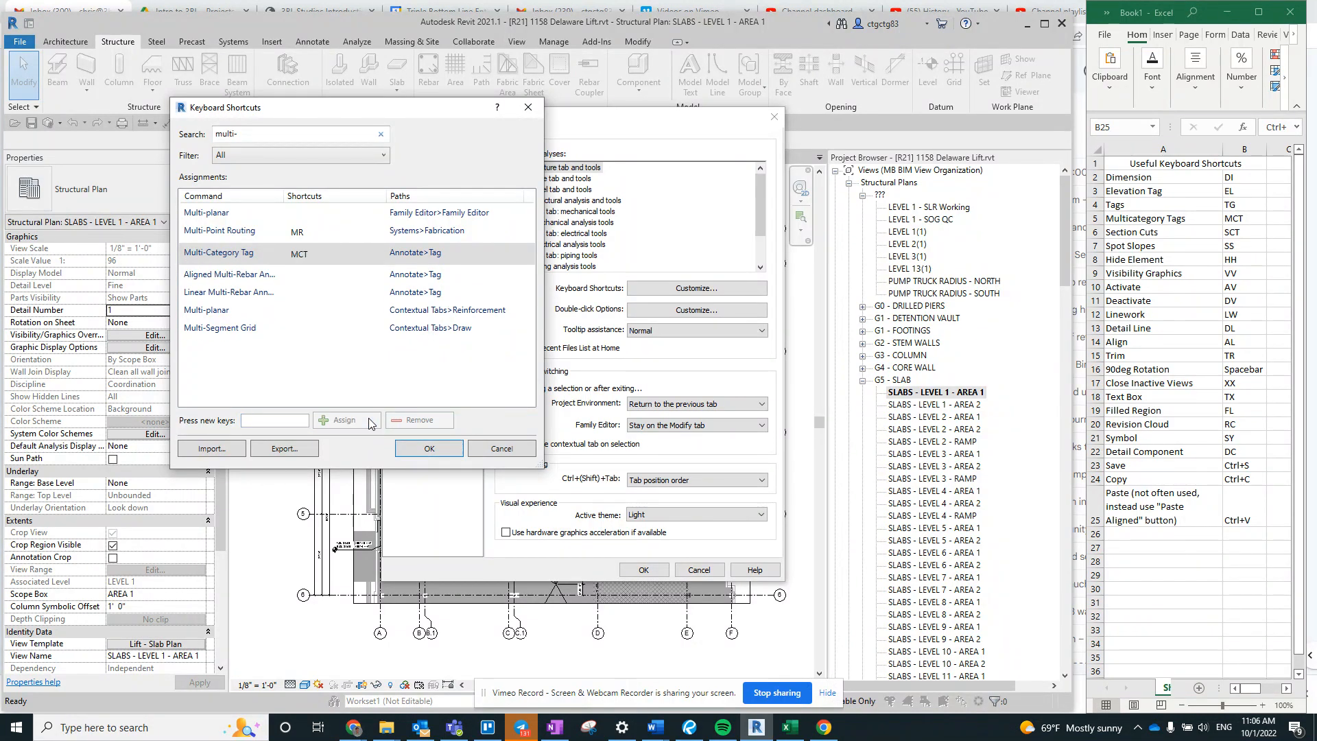
pyautogui.click(410, 453)
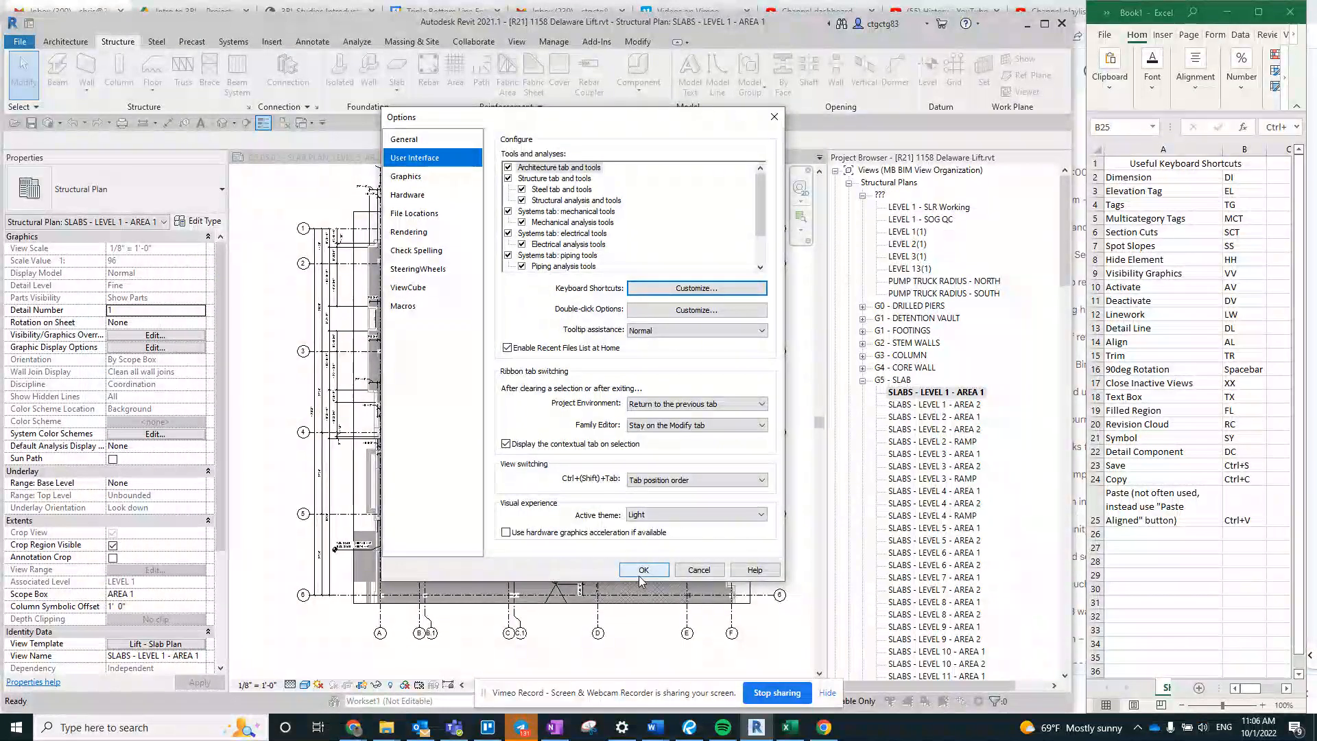
pyautogui.press('Return')
pyautogui.moveTo(510, 299); pyautogui.dragTo(462, 334, button='middle')
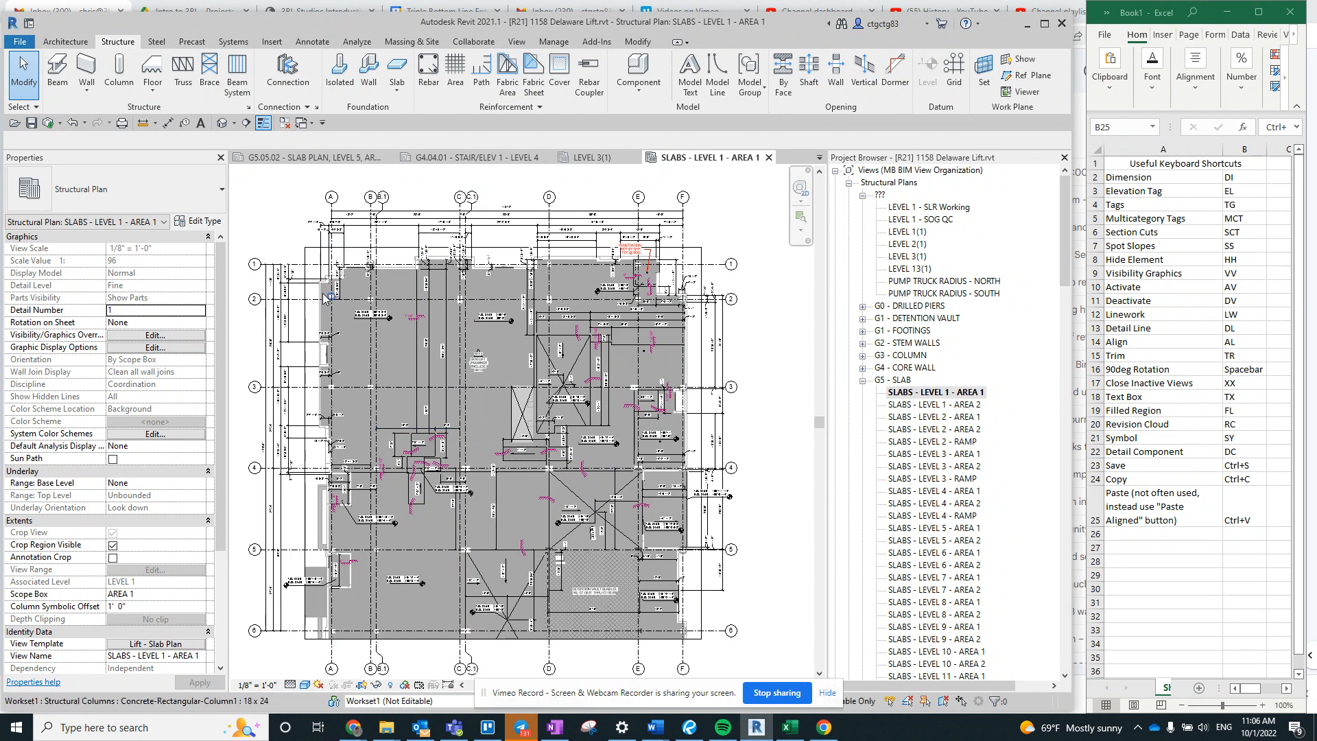
pyautogui.scroll(2, 326, 299)
pyautogui.moveTo(508, 416); pyautogui.dragTo(506, 340, button='middle')
pyautogui.scroll(-1, 506, 341)
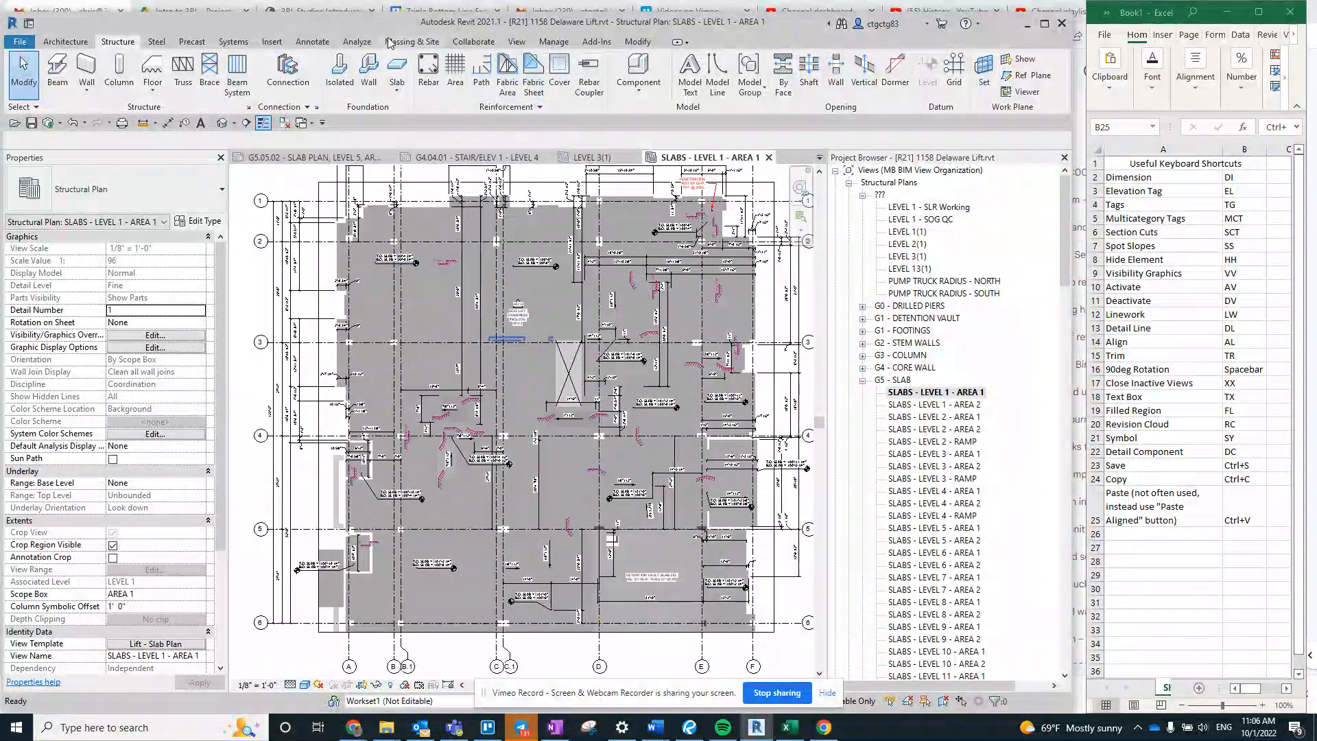
pyautogui.click(312, 42)
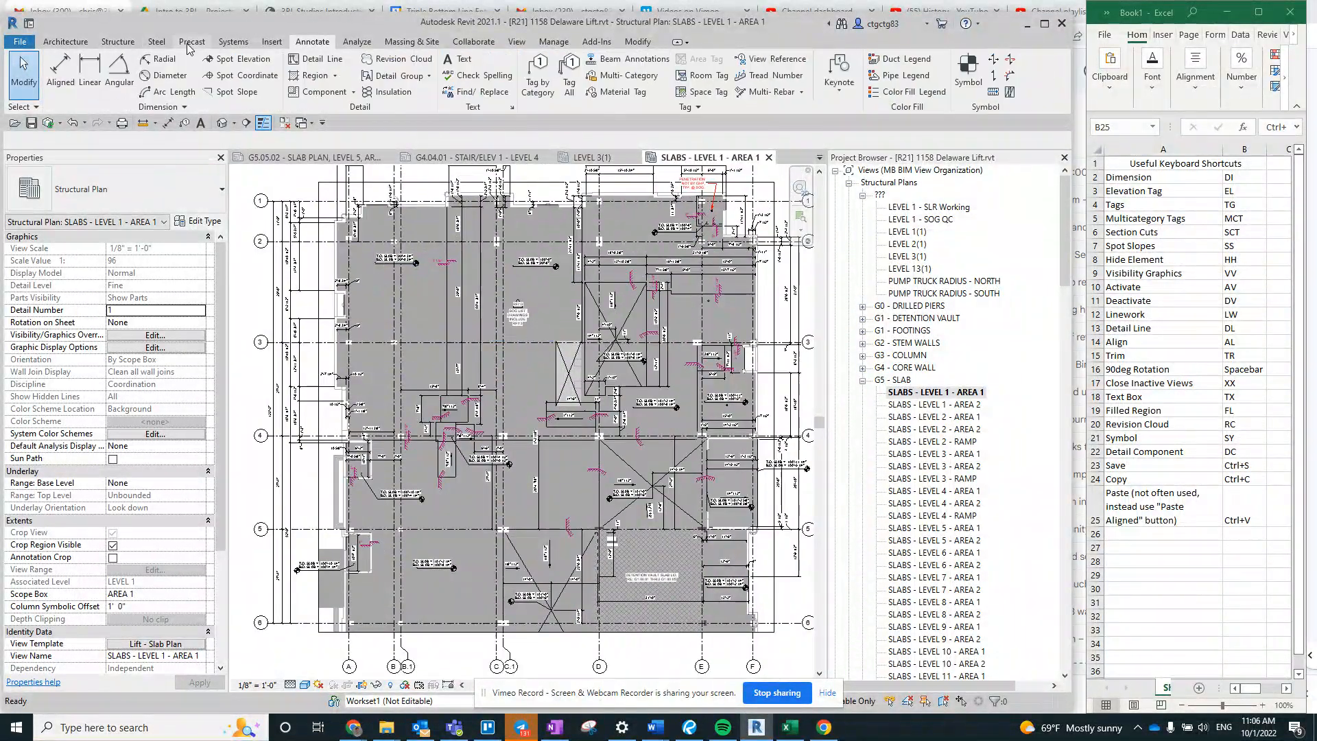
pyautogui.click(58, 81)
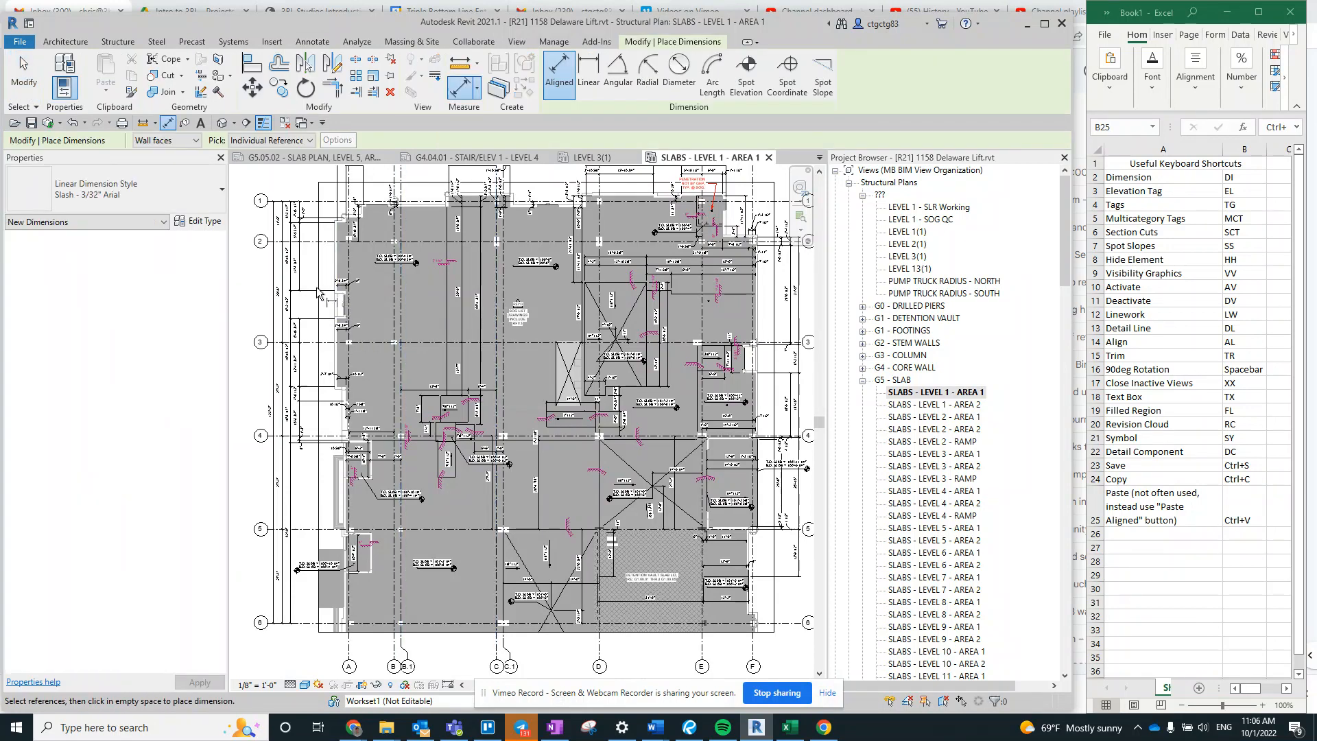
pyautogui.scroll(3, 331, 298)
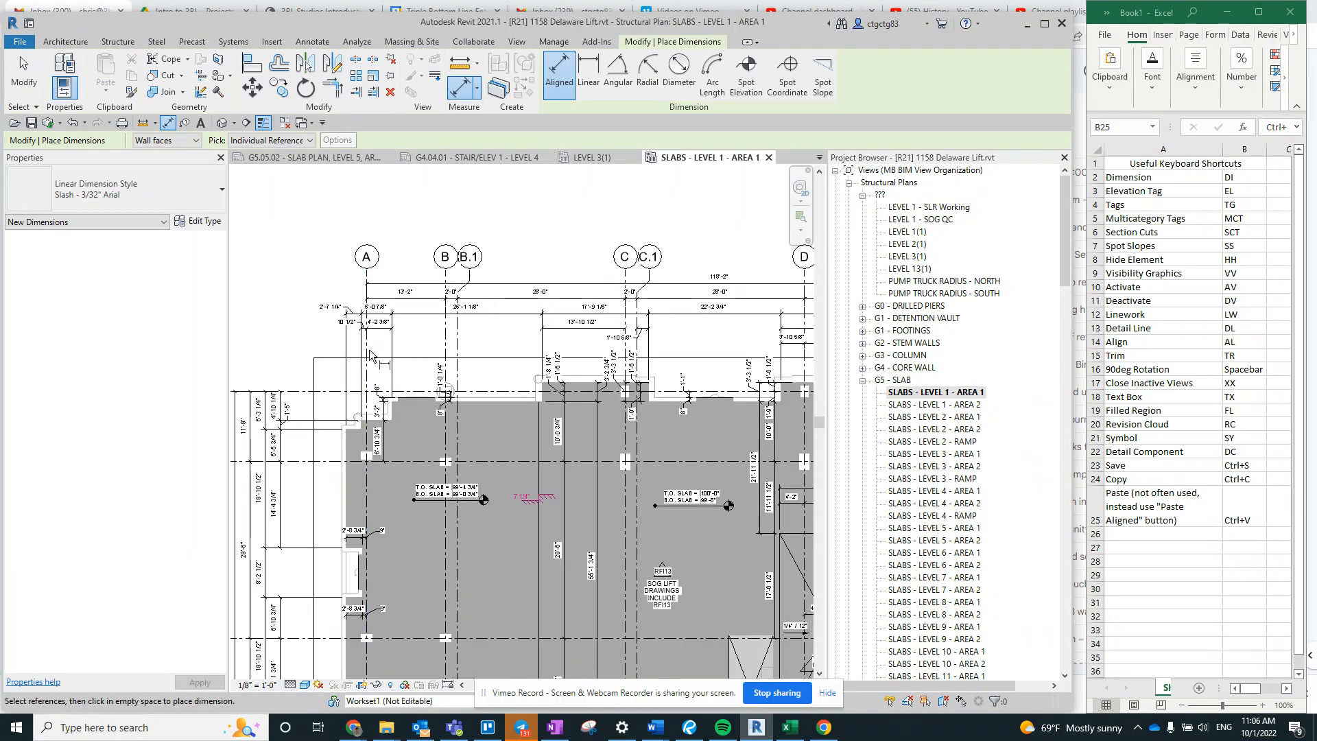
pyautogui.press('Escape')
pyautogui.press('Escape')
pyautogui.moveTo(431, 354); pyautogui.dragTo(434, 304, button='middle')
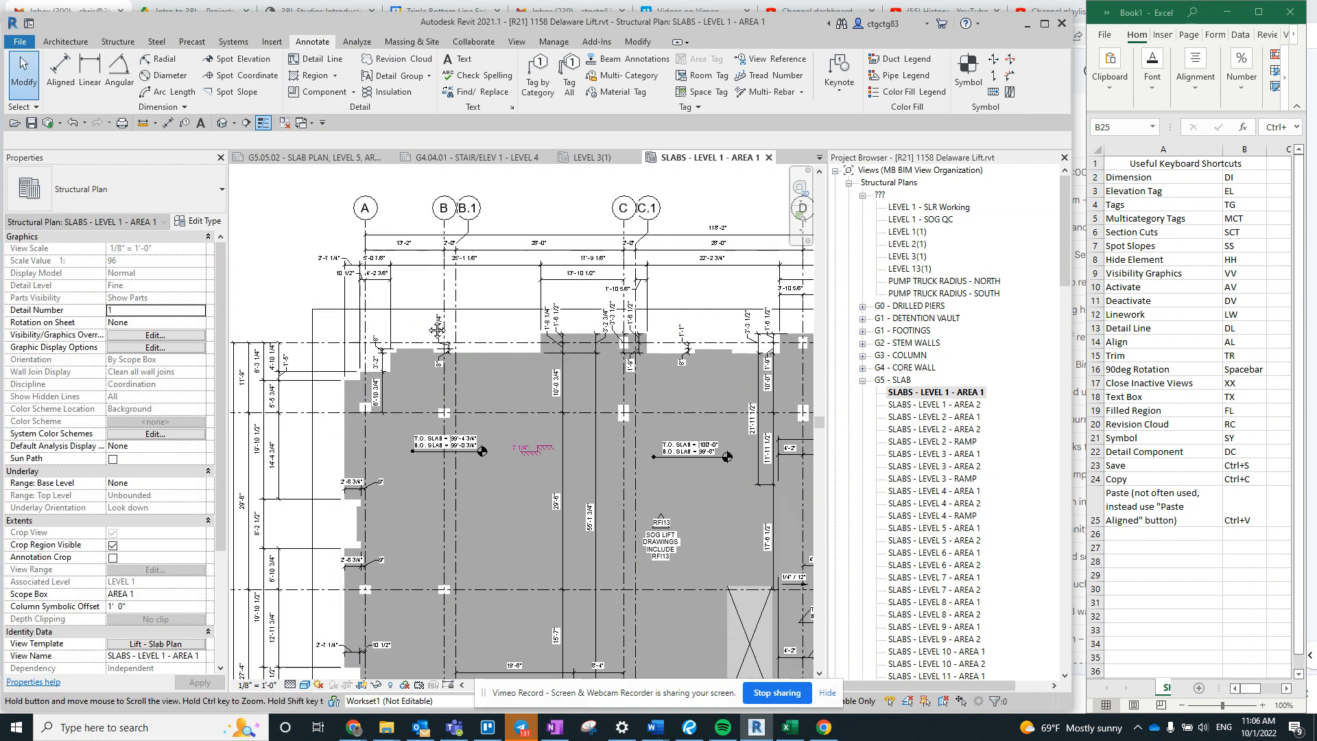
# - Place an aligned dimension between grids A and B above the slab, using the DI shortcut from the list
pyautogui.click(1247, 177)
pyautogui.click(291, 329)
pyautogui.press('d')
pyautogui.press('i')
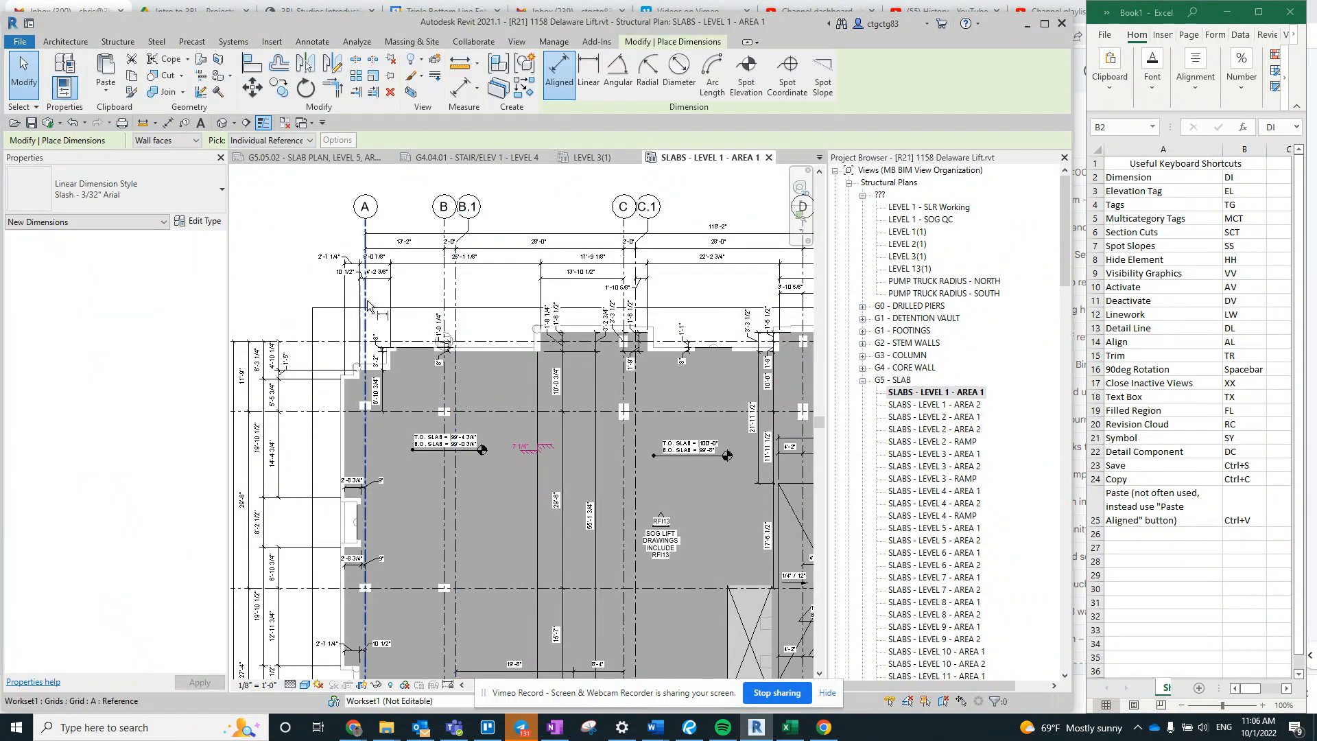
pyautogui.scroll(2, 433, 310)
pyautogui.scroll(2, 434, 310)
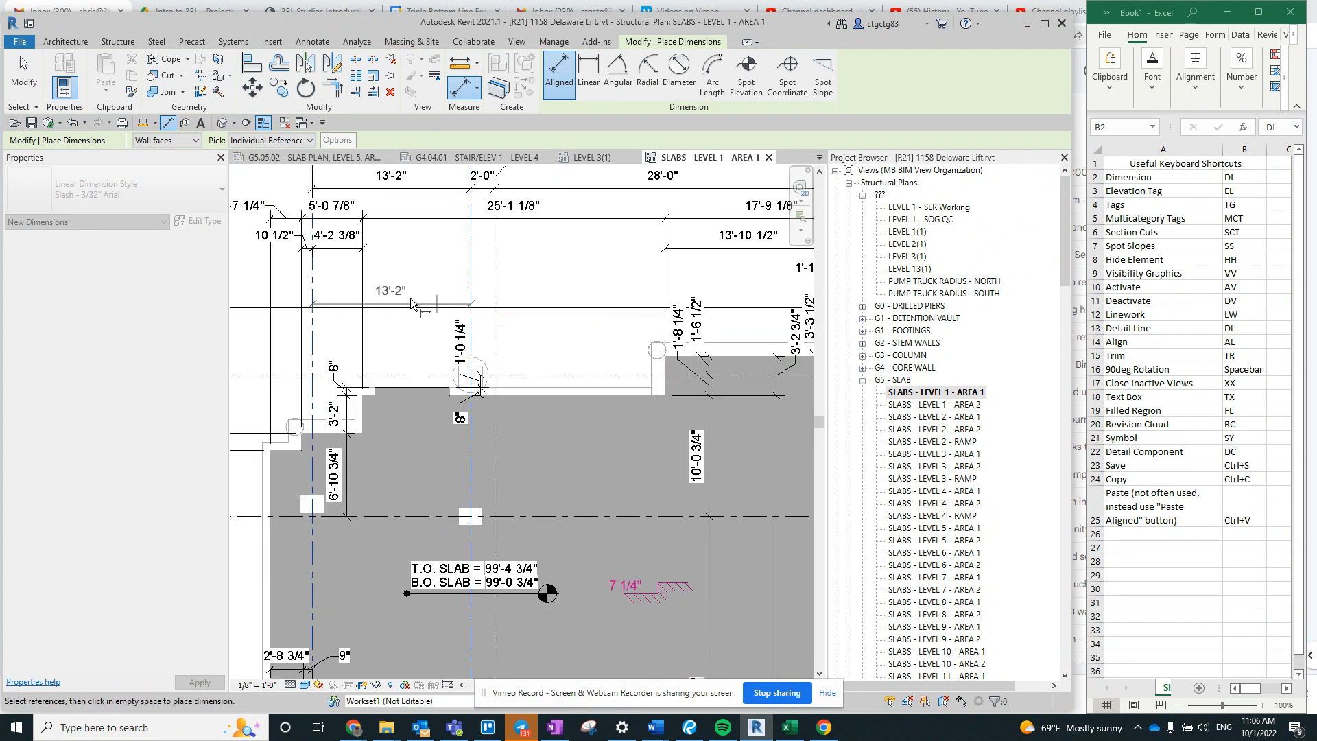
pyautogui.scroll(-2, 452, 305)
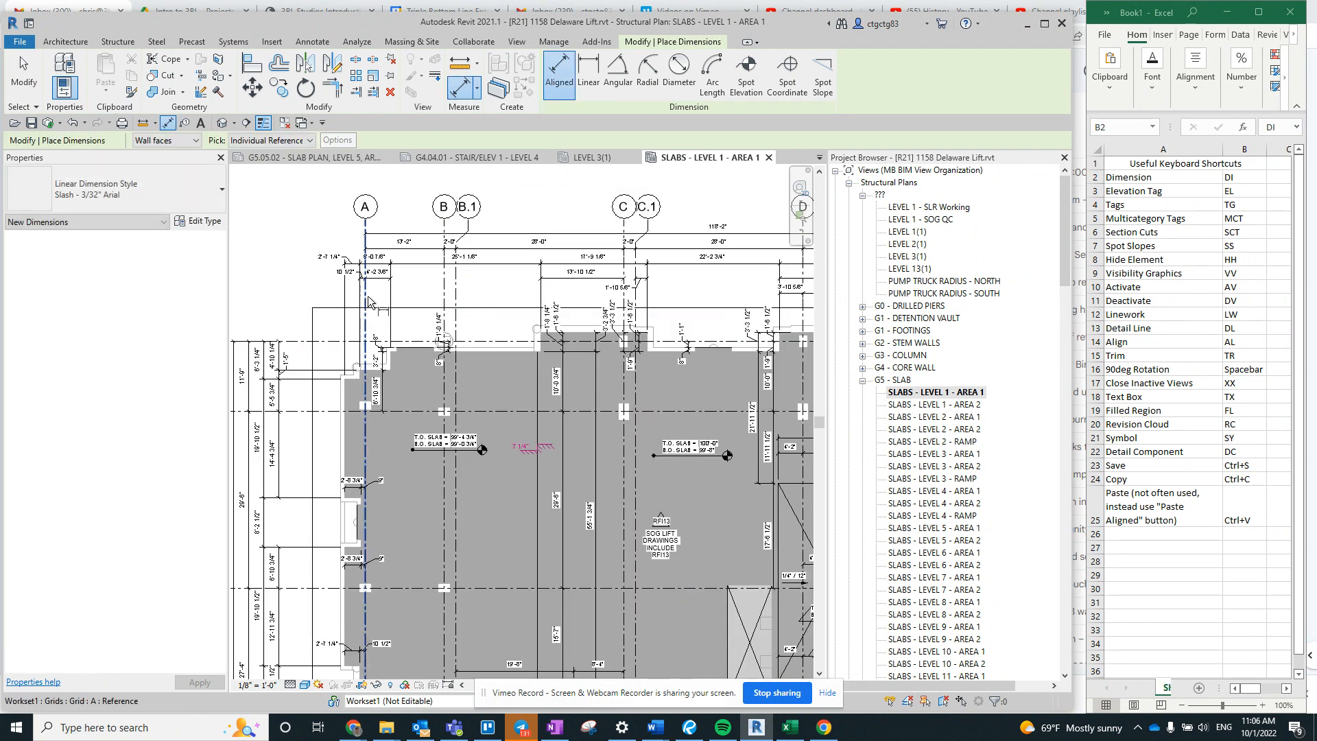
pyautogui.click(467, 298)
pyautogui.click(419, 277)
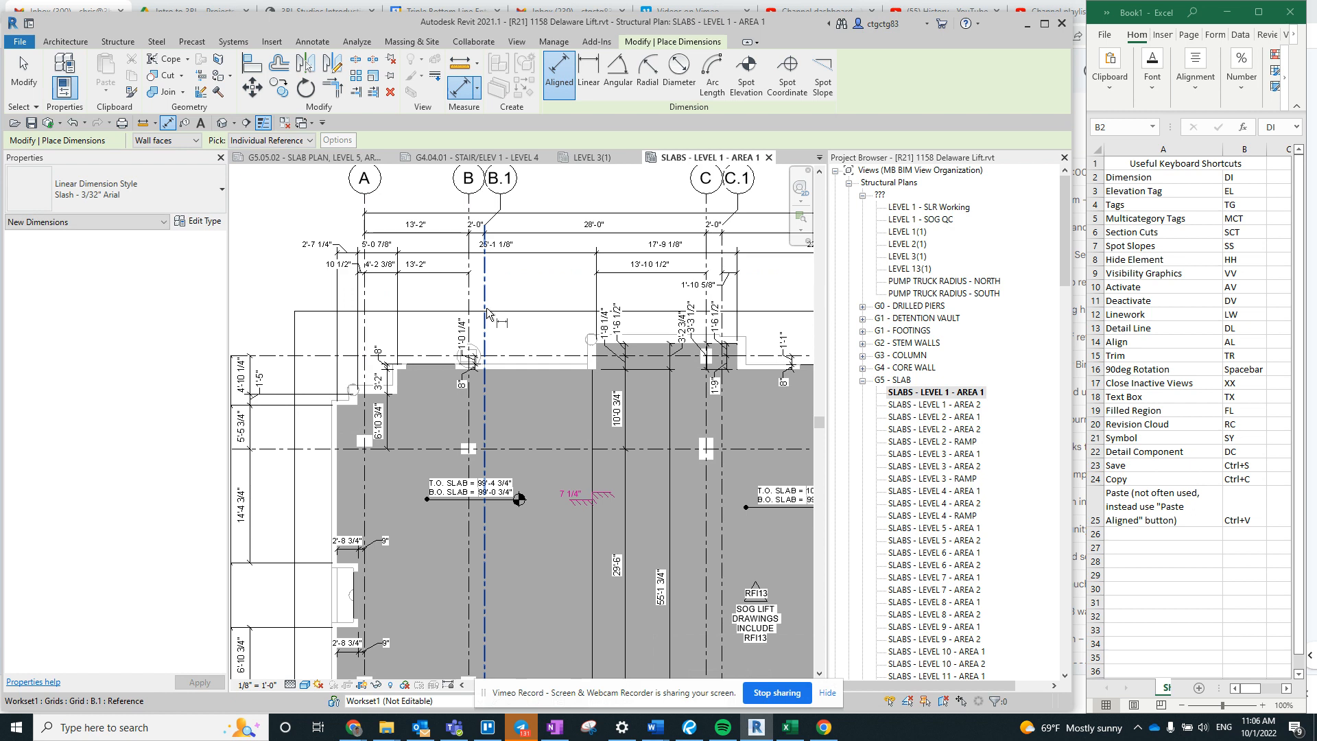
# - Place an aligned dimension between grids B and B.1 just below the existing dimension strings
pyautogui.press('i')
pyautogui.click(486, 307)
pyautogui.click(470, 304)
pyautogui.click(558, 293)
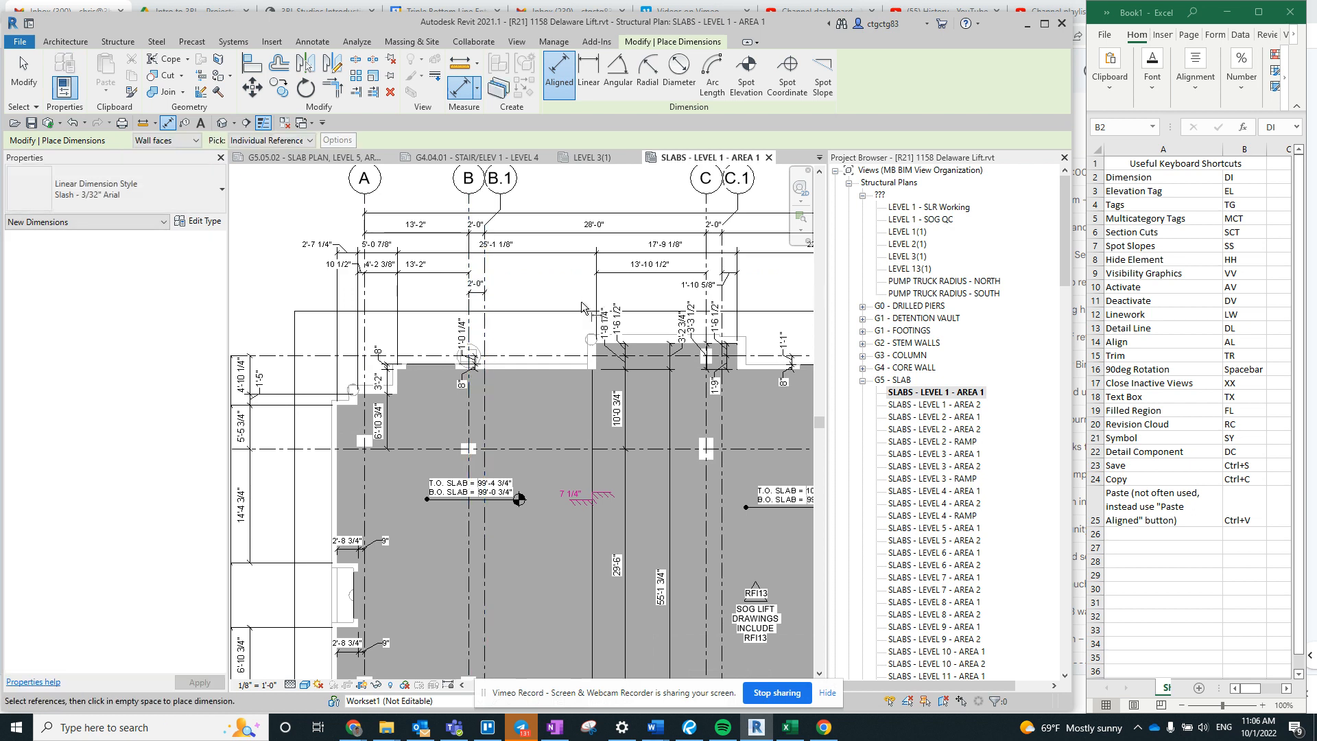
# - Try to dimension between grids C and C.1, and leave the dimension command
pyautogui.click(710, 291)
pyautogui.click(724, 302)
pyautogui.click(656, 277)
pyautogui.press('Escape')
pyautogui.press('Escape')
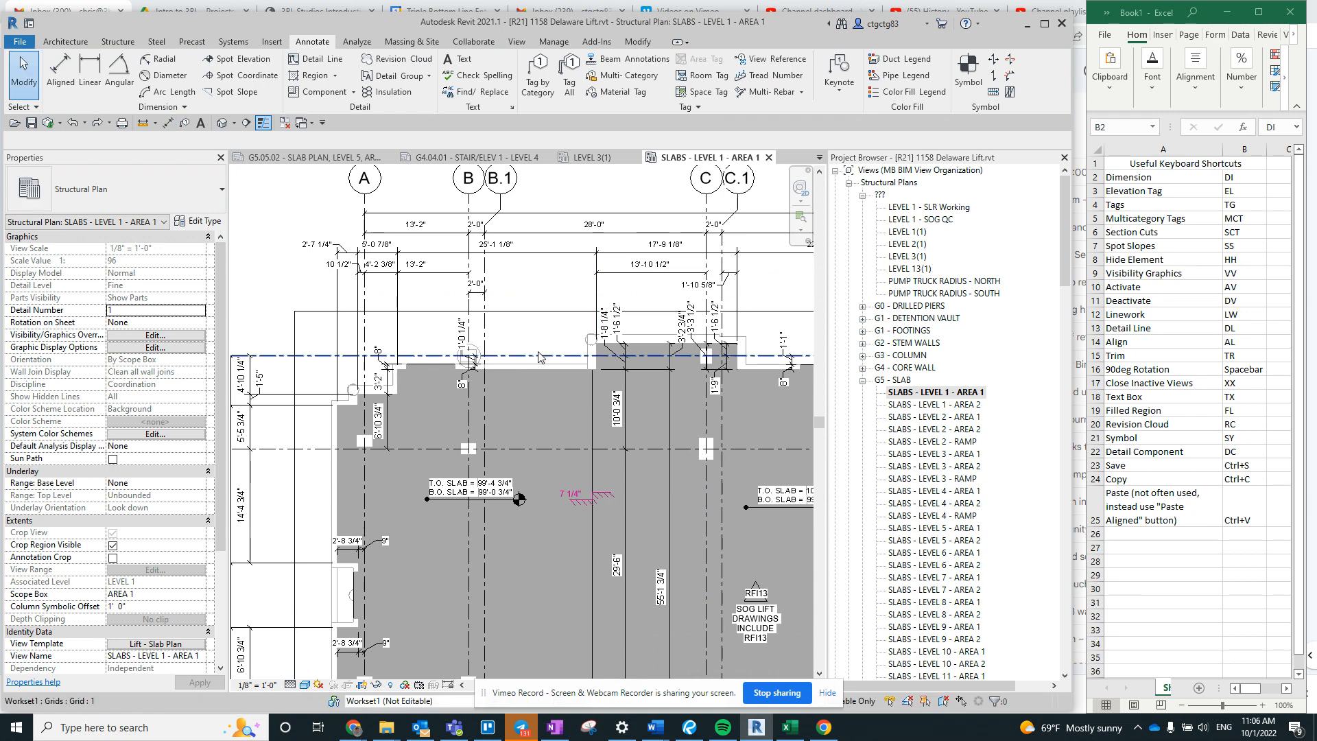
pyautogui.scroll(-3, 424, 340)
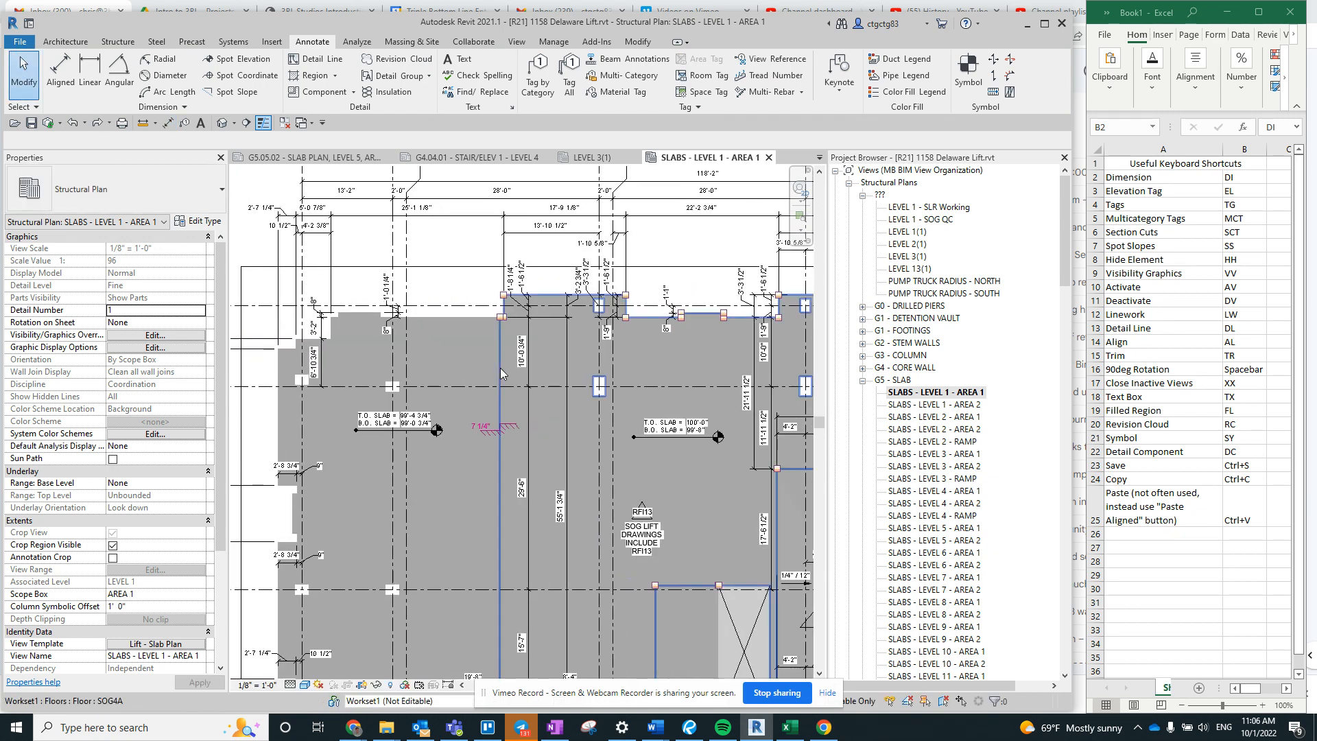
pyautogui.scroll(2, 405, 405)
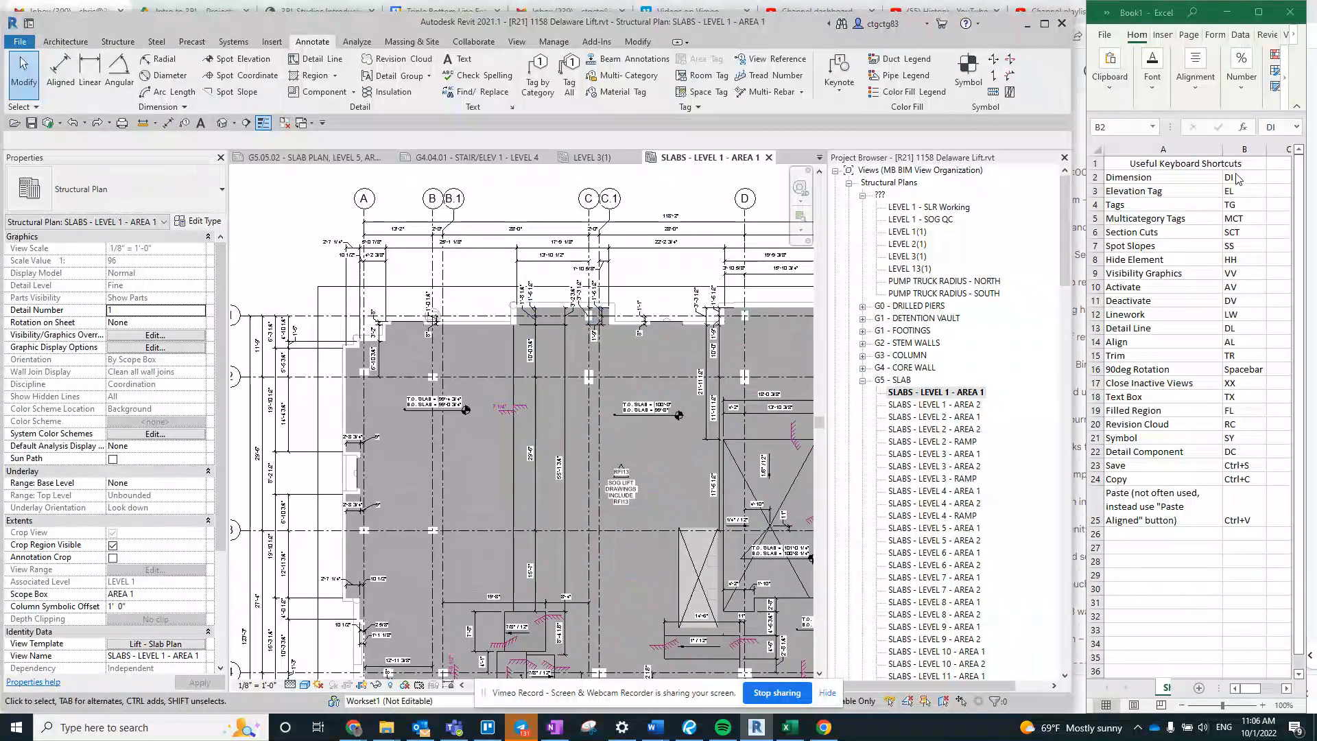
pyautogui.click(1243, 179)
pyautogui.click(1260, 312)
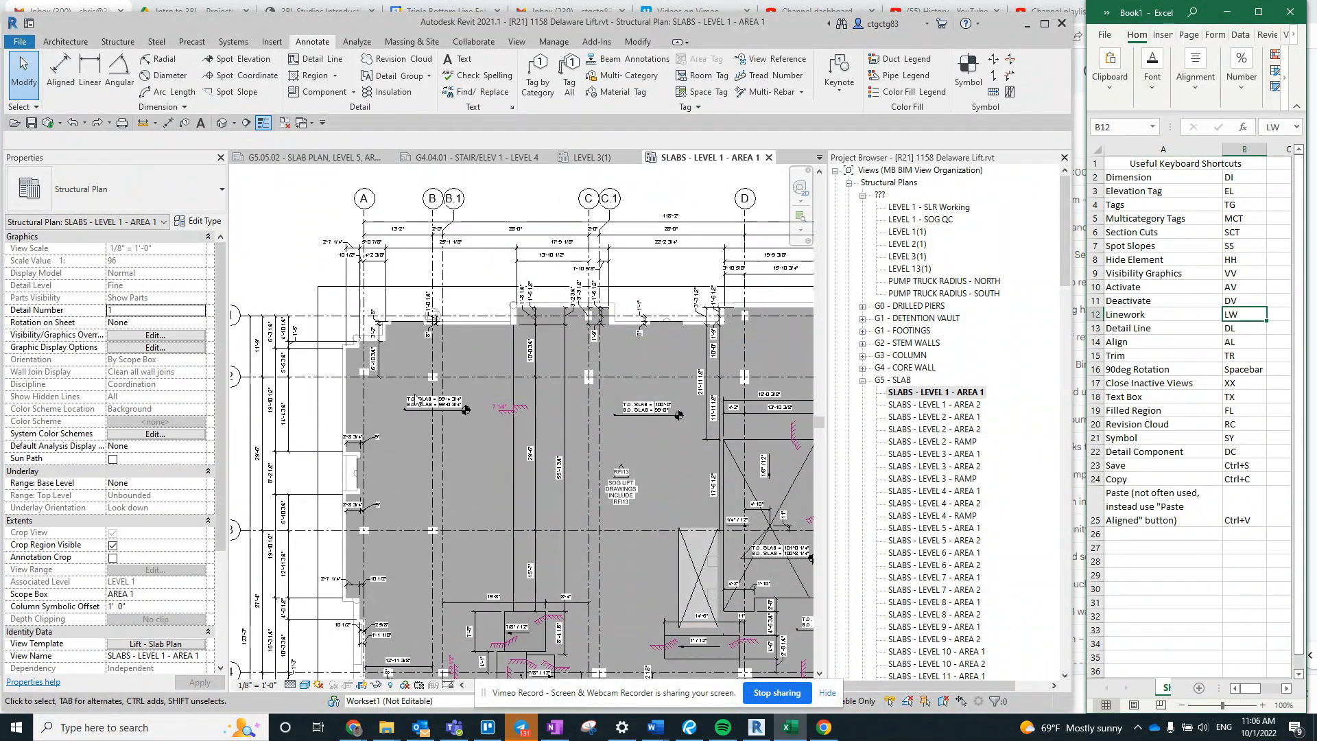
pyautogui.click(417, 401)
pyautogui.scroll(2, 533, 508)
pyautogui.moveTo(384, 450); pyautogui.dragTo(537, 456, button='middle')
pyautogui.click(484, 342)
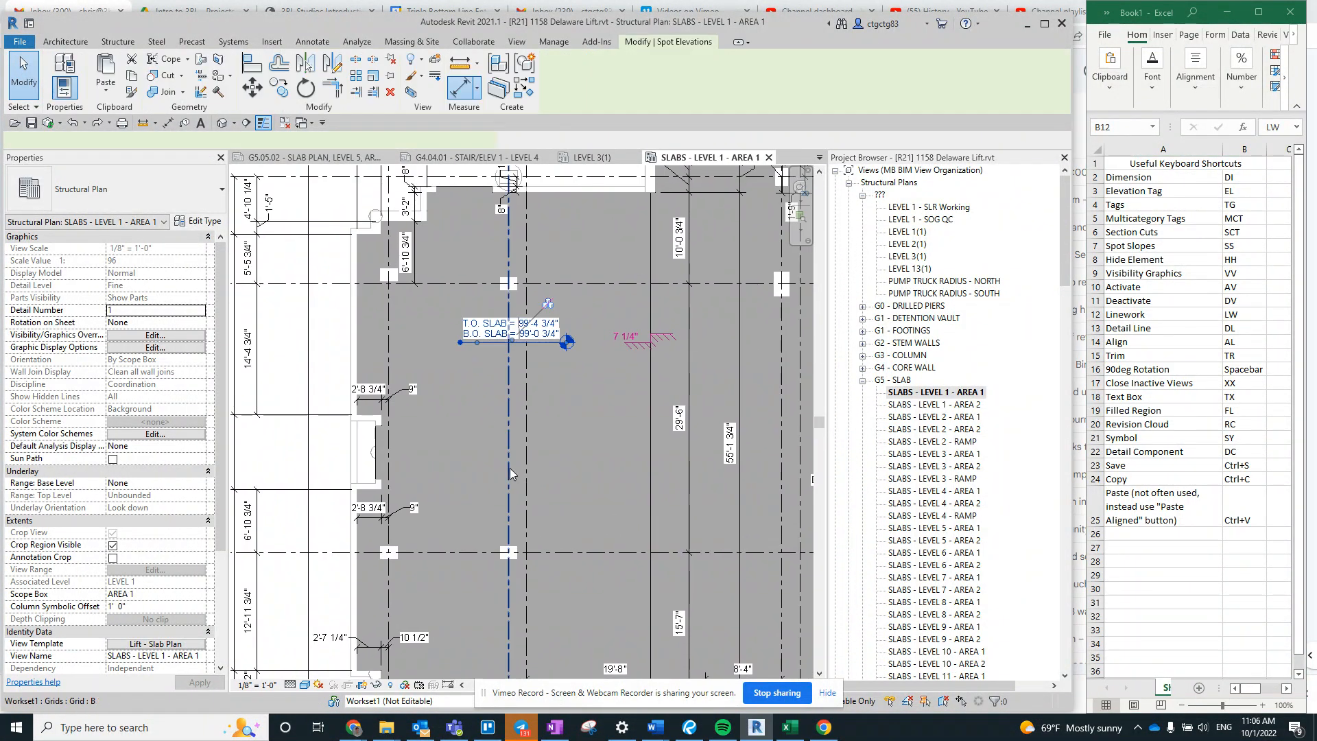
pyautogui.scroll(2, 529, 330)
pyautogui.press('Escape')
# - Try a spot elevation on the slab below the existing elevation tag, with Display Elevations set to Top & Bottom Elevations
pyautogui.press('e')
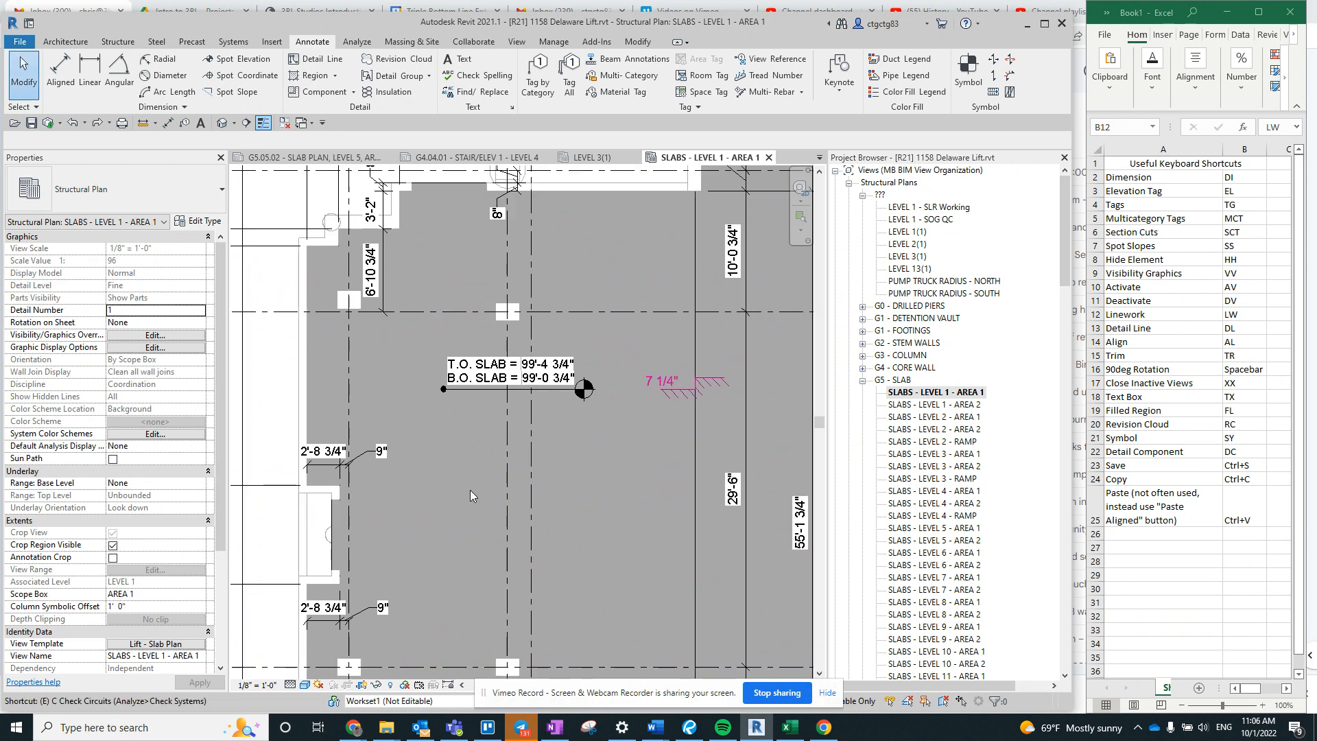
pyautogui.press('l')
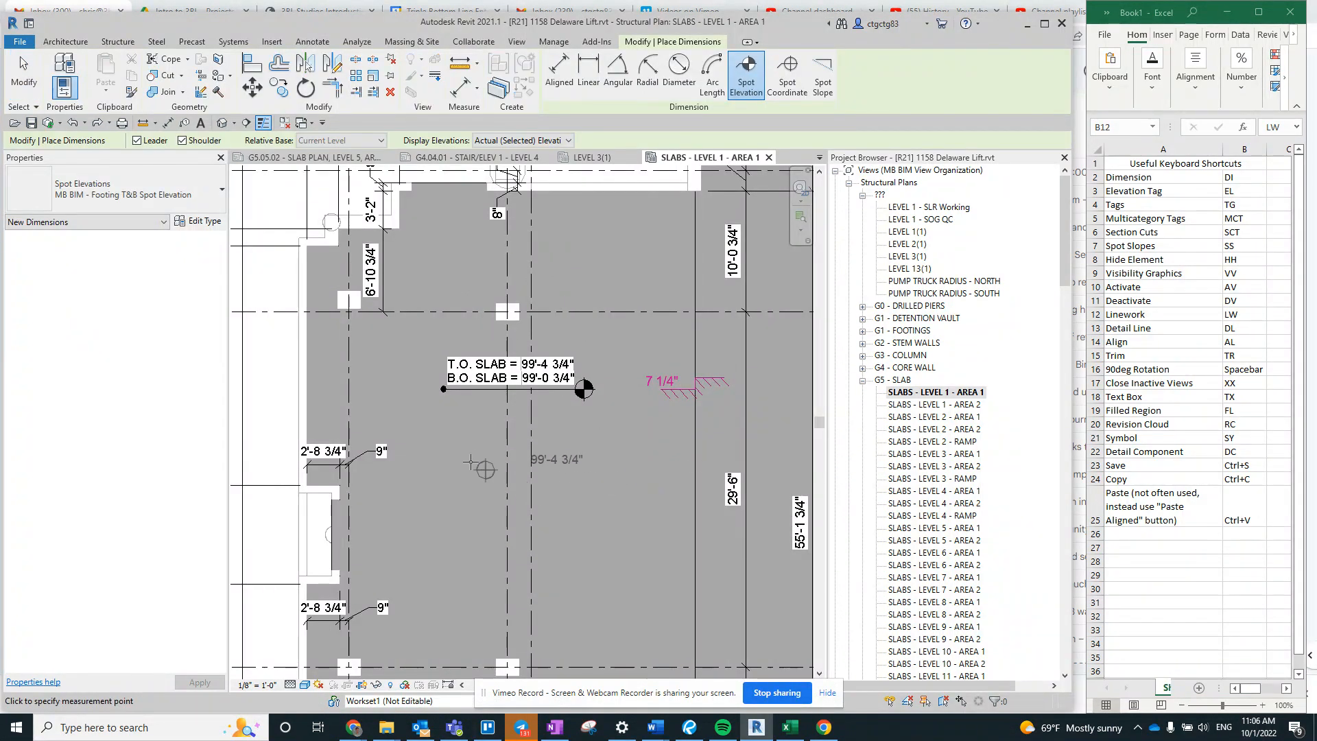
pyautogui.click(117, 189)
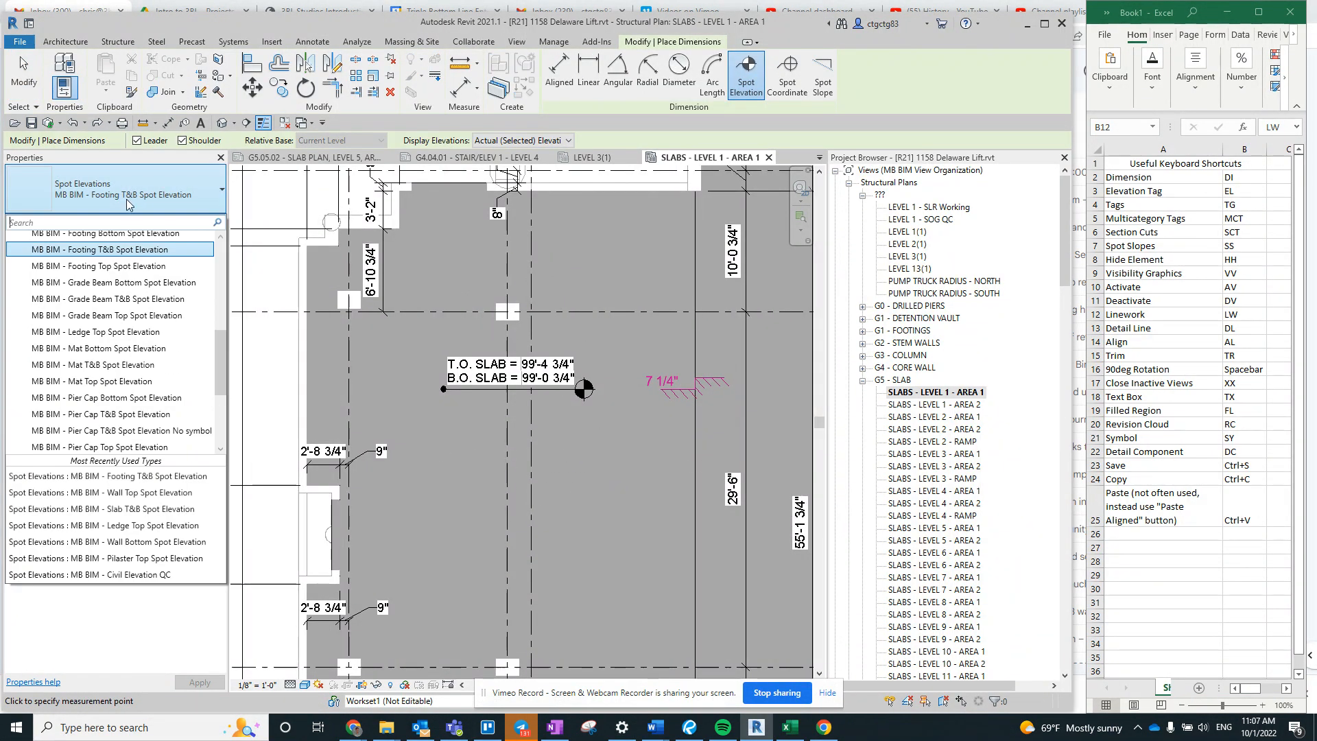
pyautogui.click(519, 140)
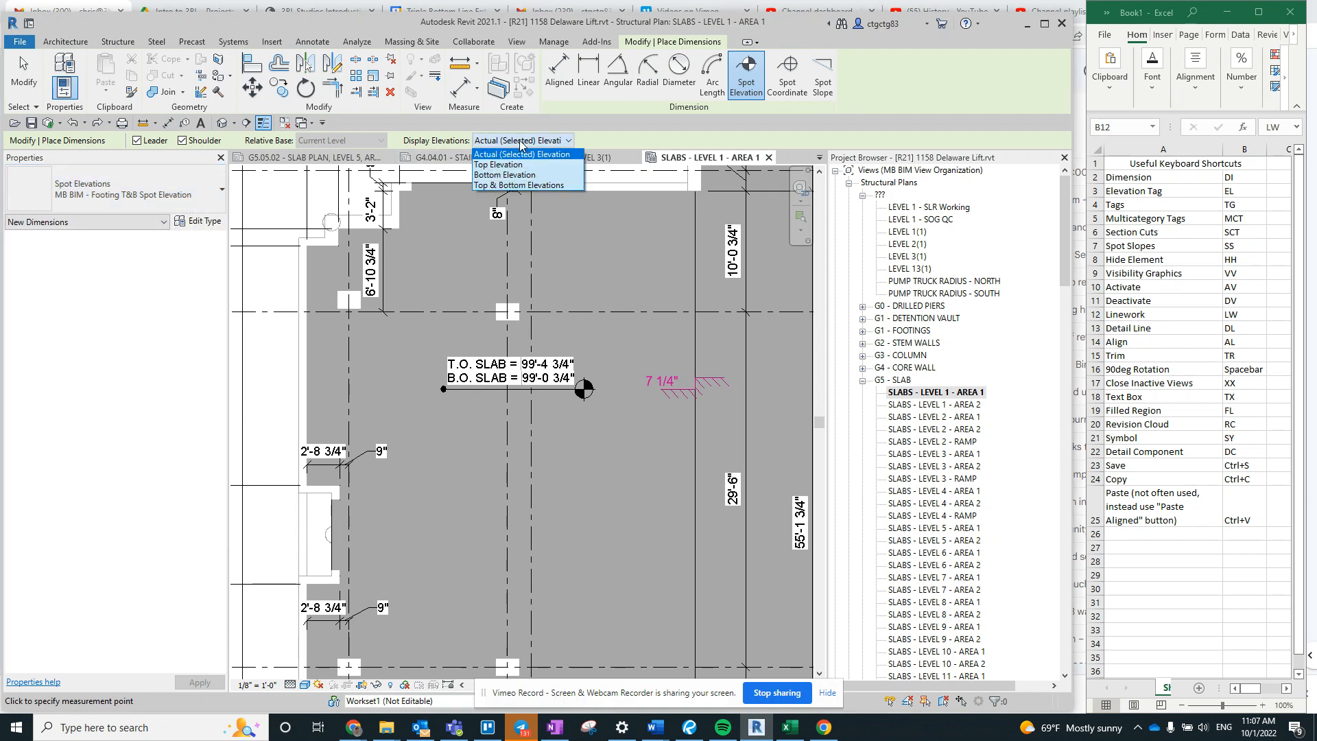
pyautogui.click(519, 185)
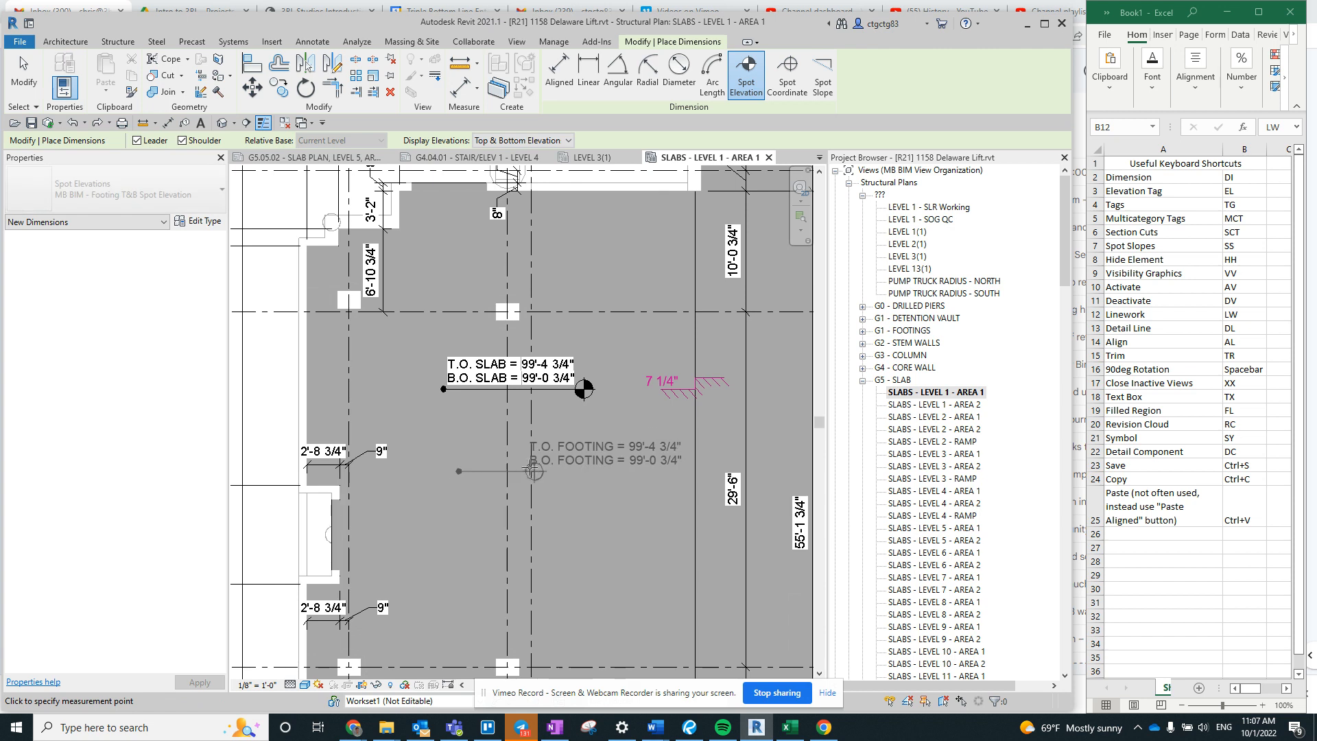
pyautogui.press('Escape')
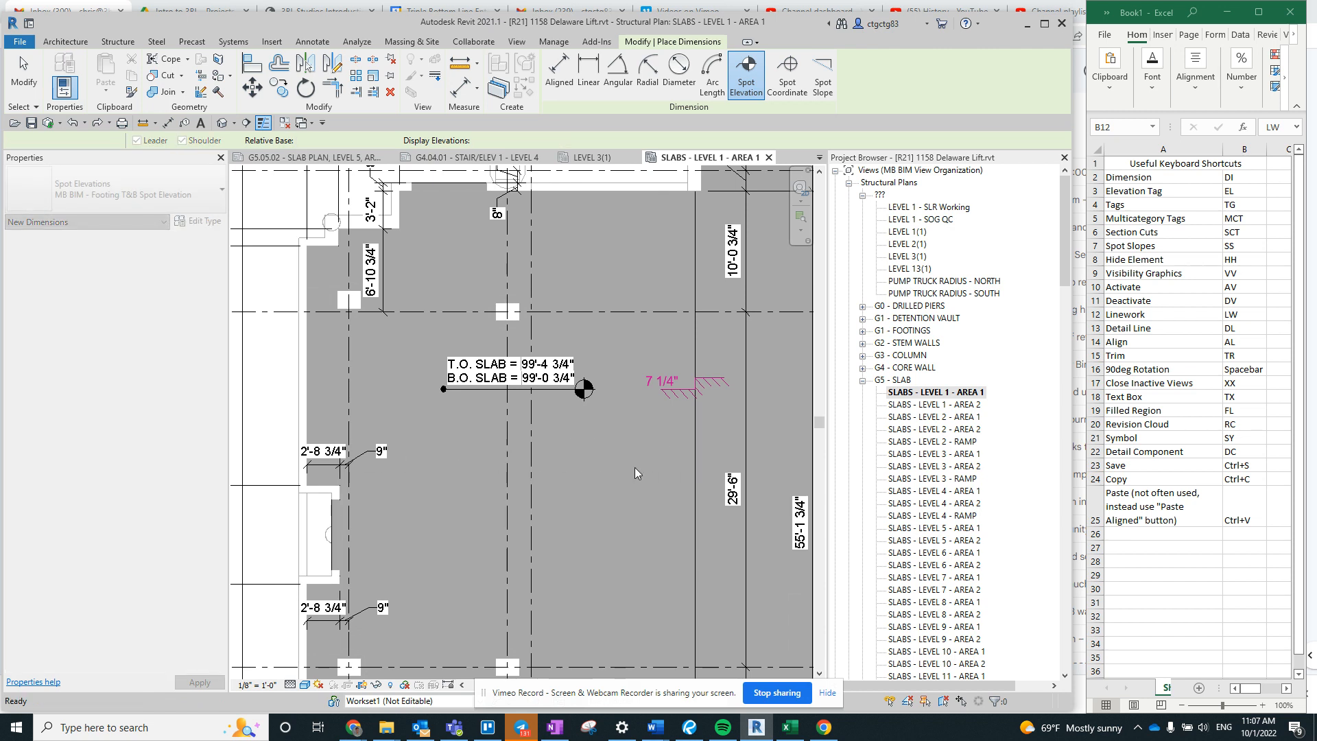
pyautogui.press('Escape')
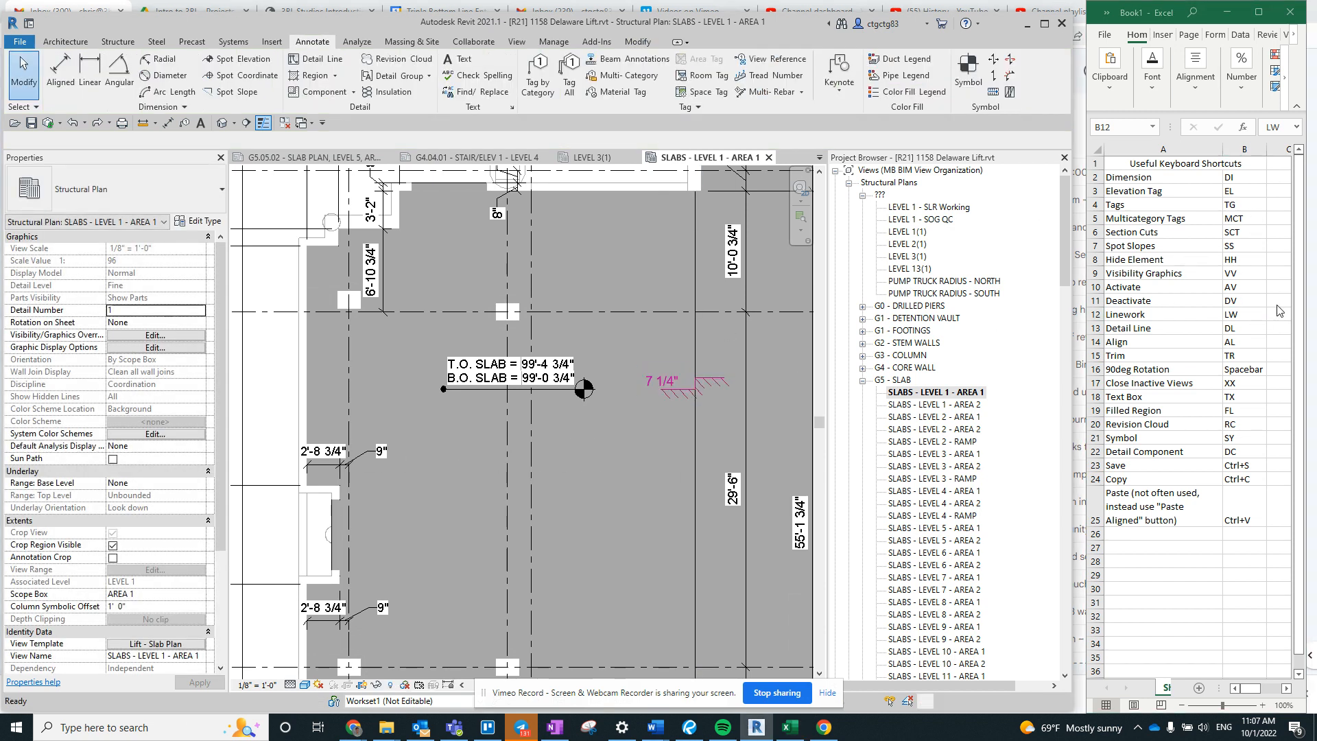
# - Tag the SOG4A floor by category between the two slab elevation tags, and delete that floor tag
pyautogui.click(1247, 192)
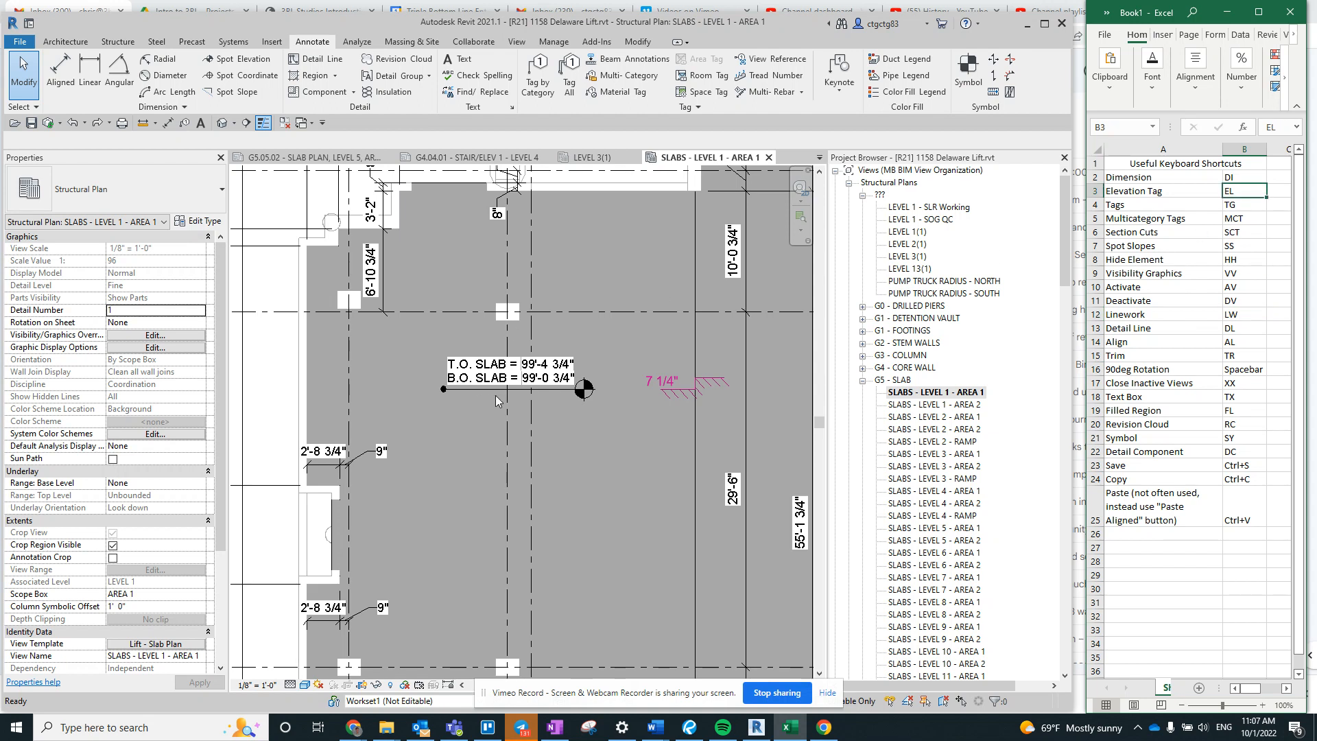
pyautogui.scroll(-3, 495, 395)
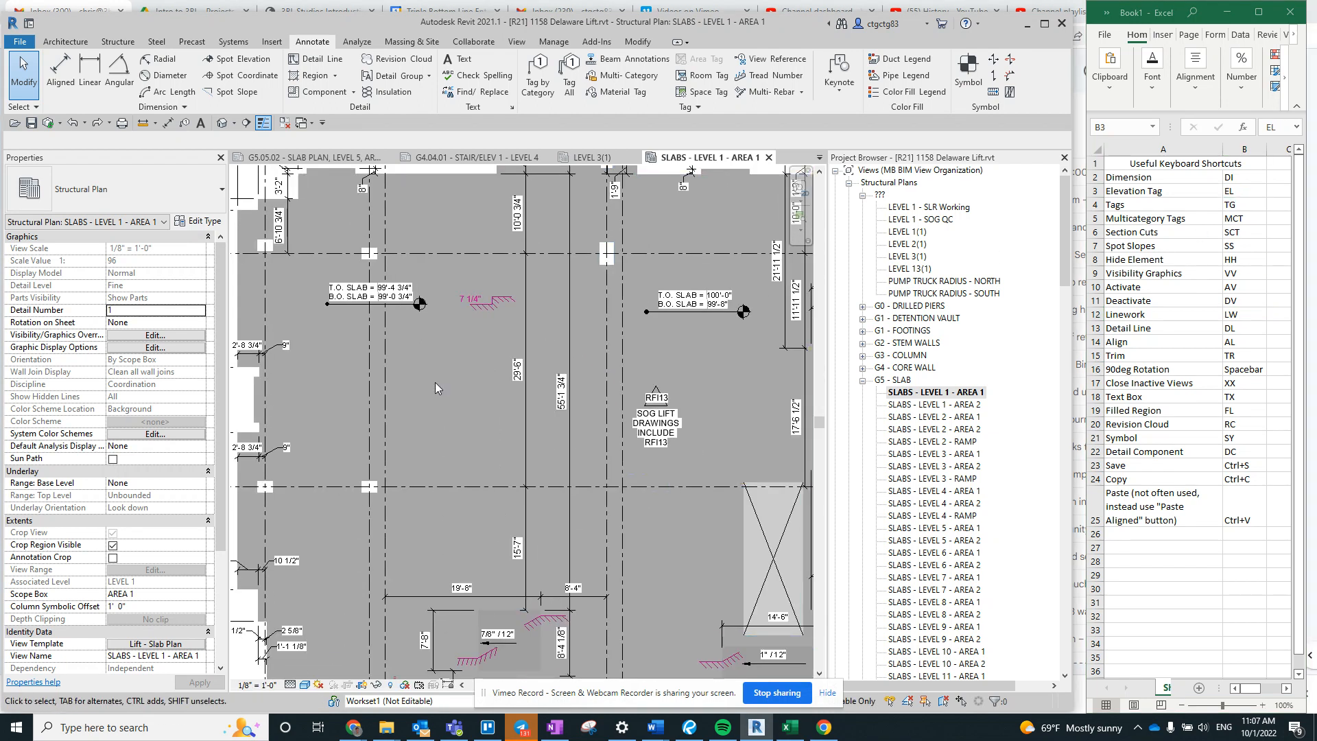
pyautogui.moveTo(435, 381); pyautogui.dragTo(490, 386, button='middle')
pyautogui.press('t')
pyautogui.press('g')
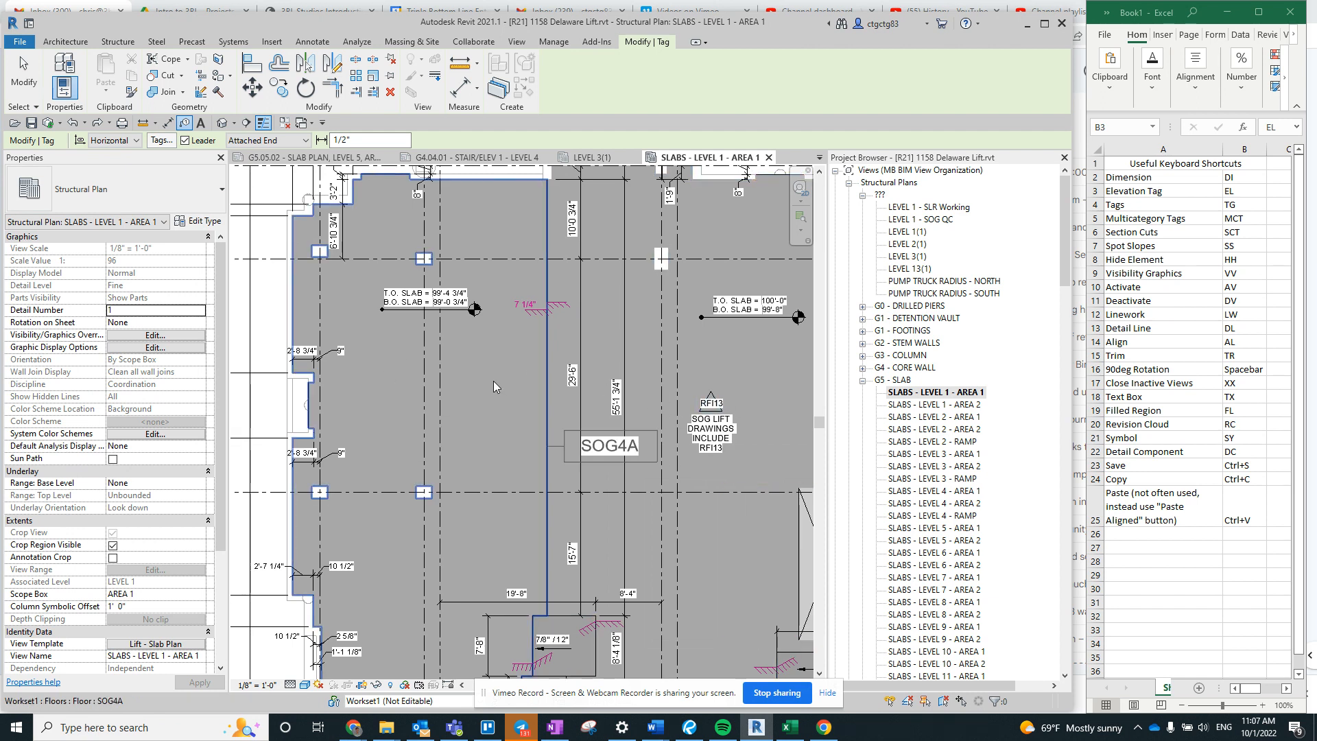
pyautogui.moveTo(492, 380); pyautogui.dragTo(431, 381, button='middle')
pyautogui.press('Escape')
pyautogui.click(537, 459)
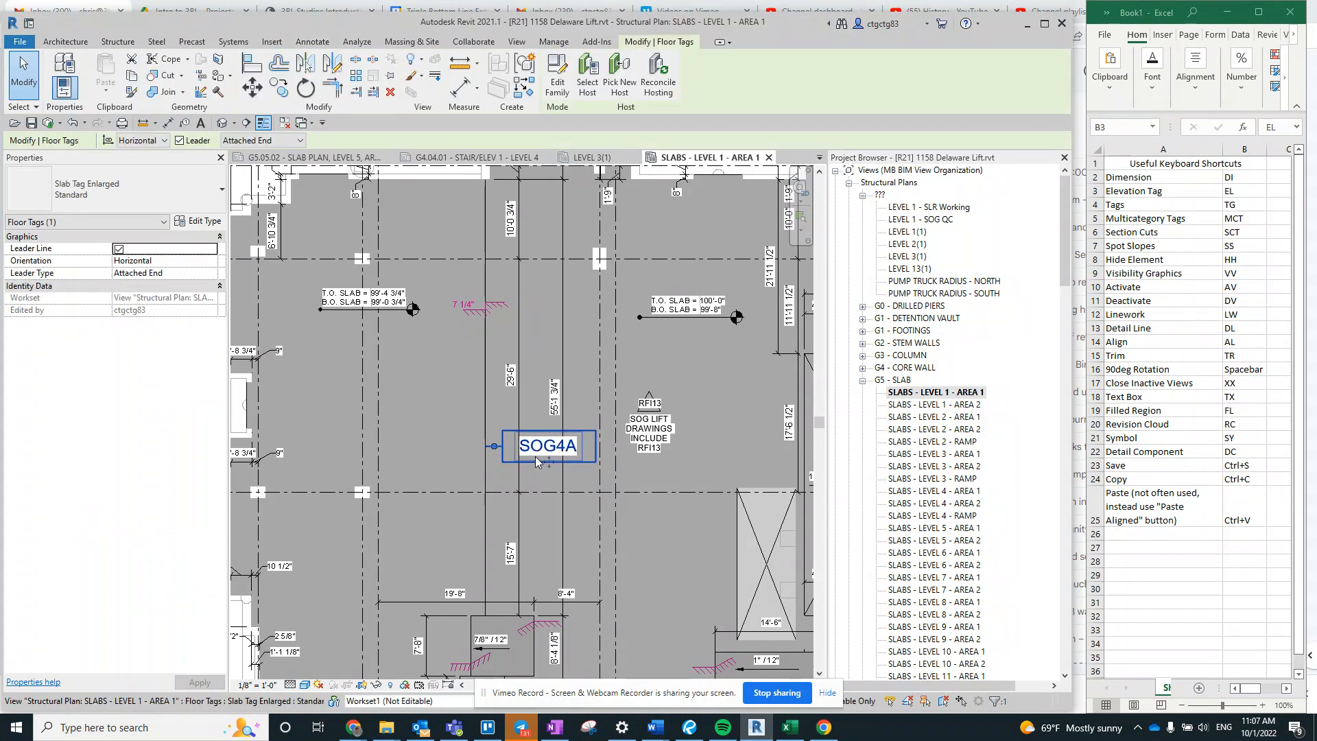
pyautogui.press('Delete')
# - Try a multi-category tag of type MB BIM - Multi Category - Pour Tag 3 8 on the SOG4A floor, and leave the command
pyautogui.moveTo(416, 401); pyautogui.dragTo(487, 396, button='middle')
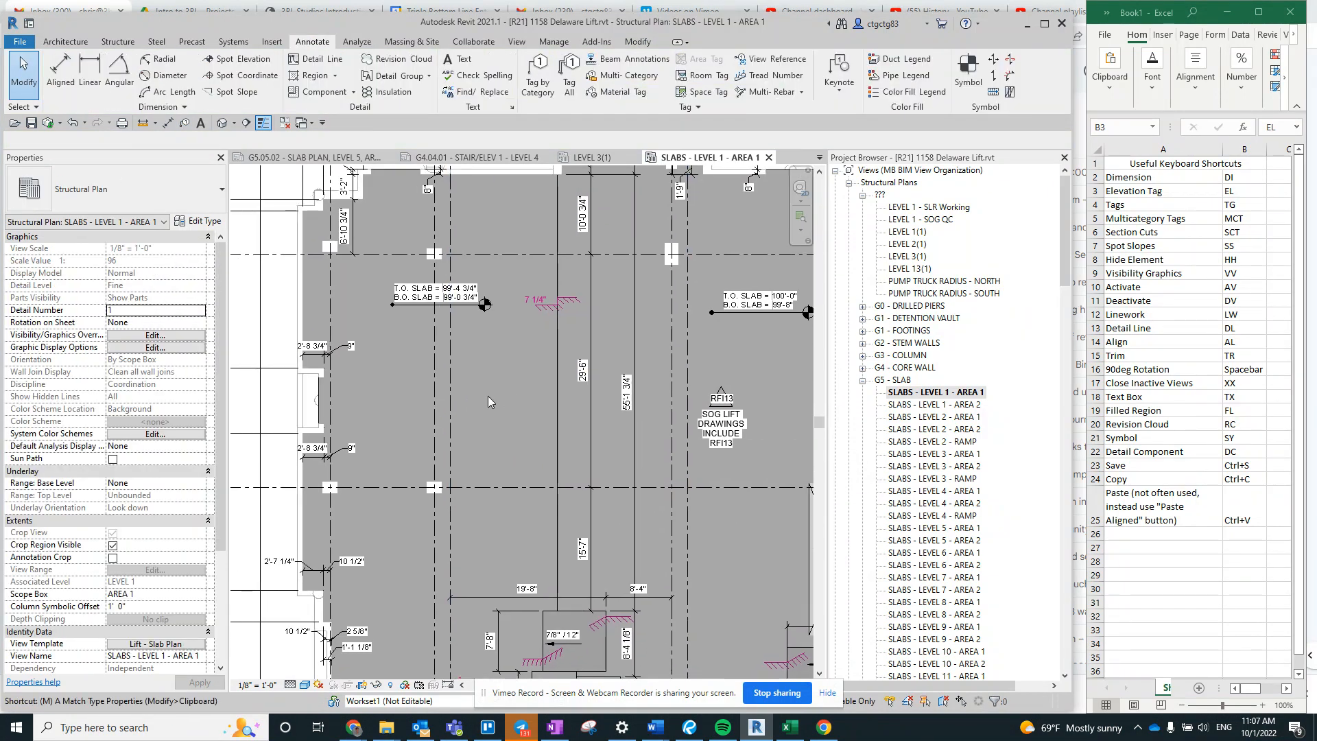
pyautogui.press('c')
pyautogui.press('t')
pyautogui.scroll(-2, 382, 360)
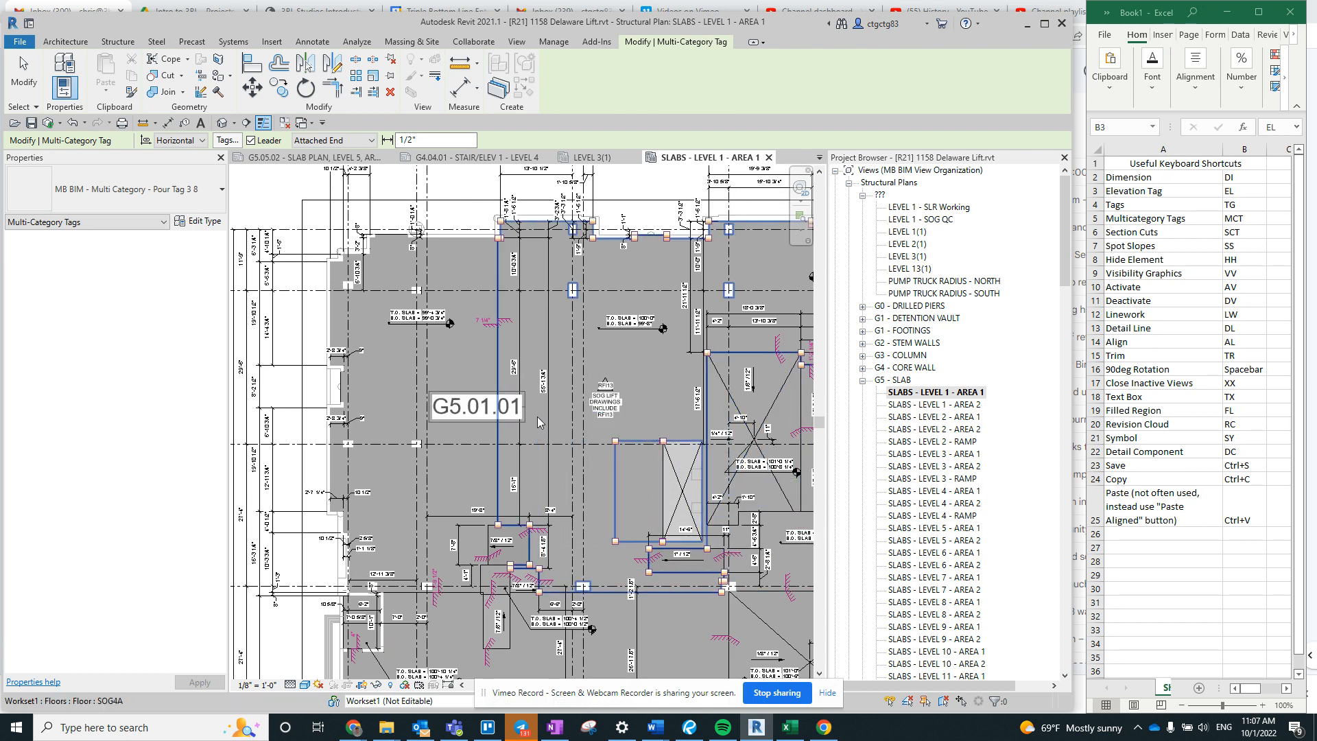
pyautogui.press('Escape')
pyautogui.press('Escape')
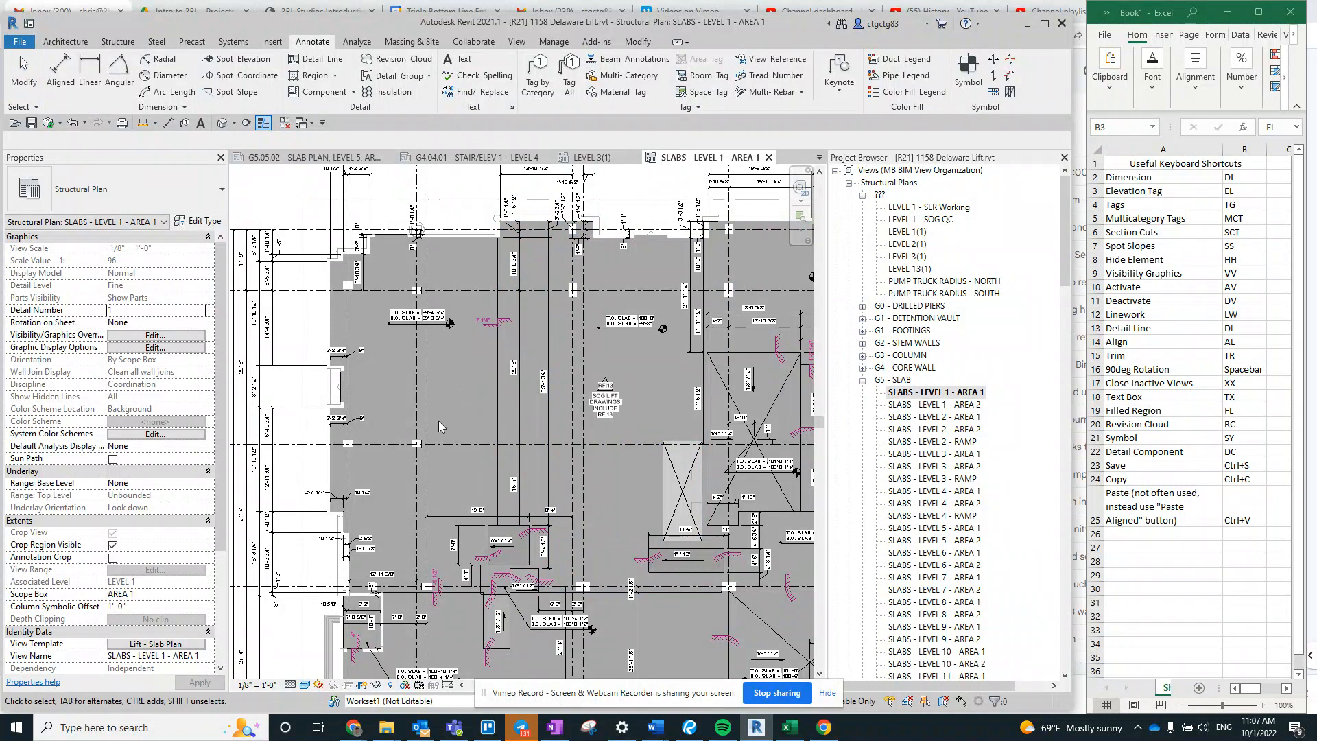
pyautogui.moveTo(483, 410); pyautogui.dragTo(485, 429, button='middle')
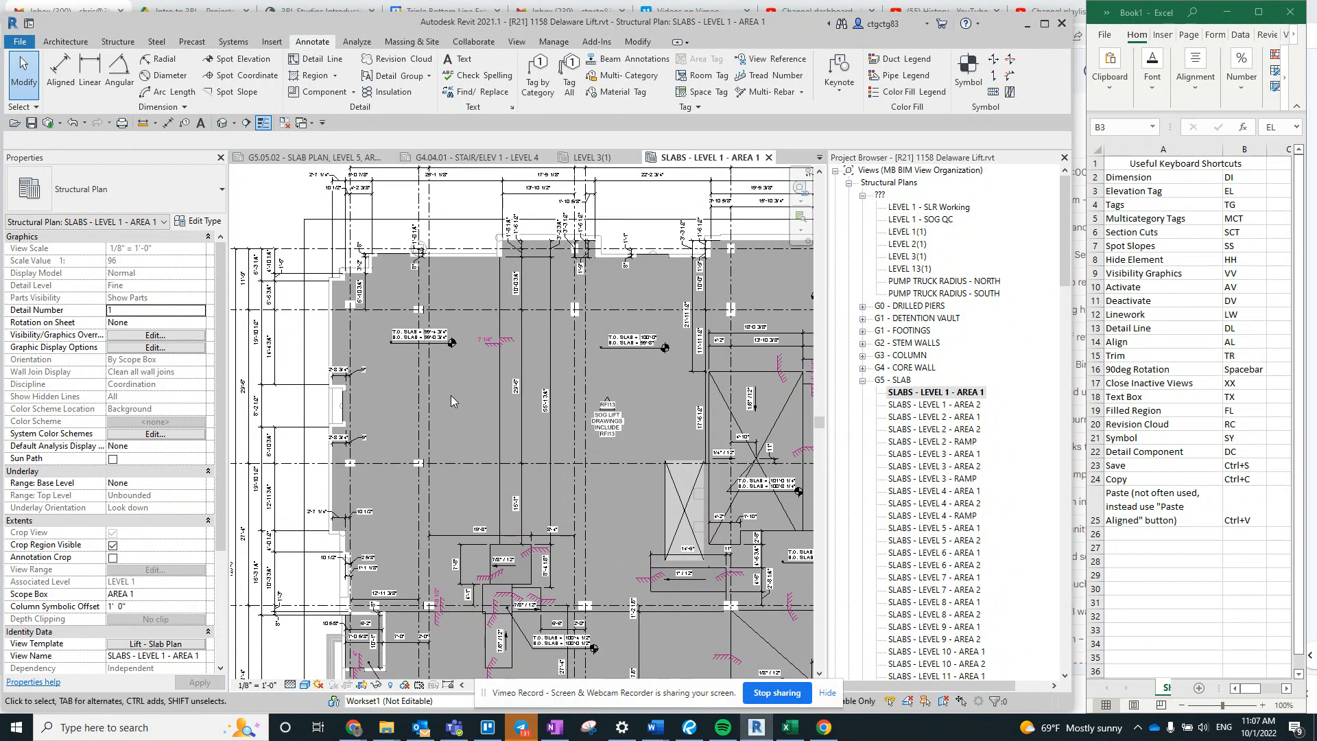
# - Try to start a building section across the slab below its upper-left elevation tag, and leave the Section command
pyautogui.click(1255, 232)
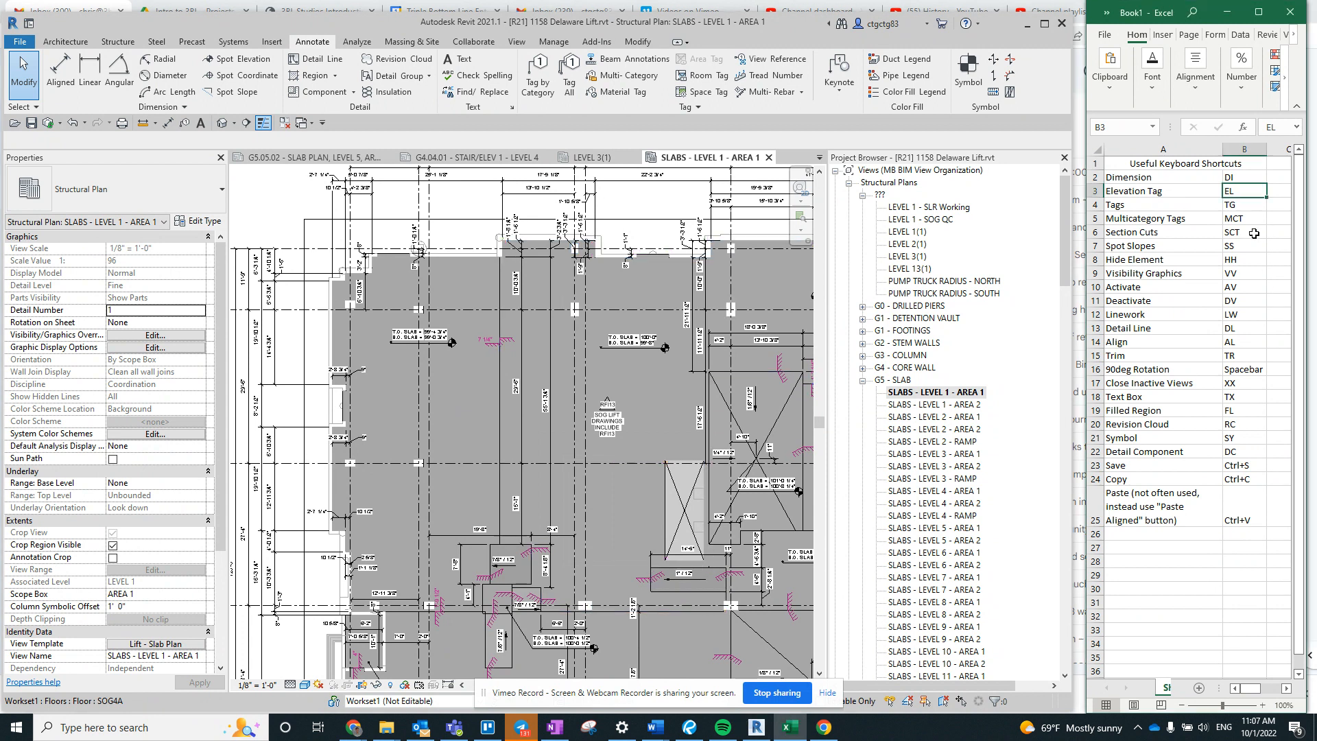
pyautogui.click(544, 322)
pyautogui.press('s')
pyautogui.press('c')
pyautogui.press('t')
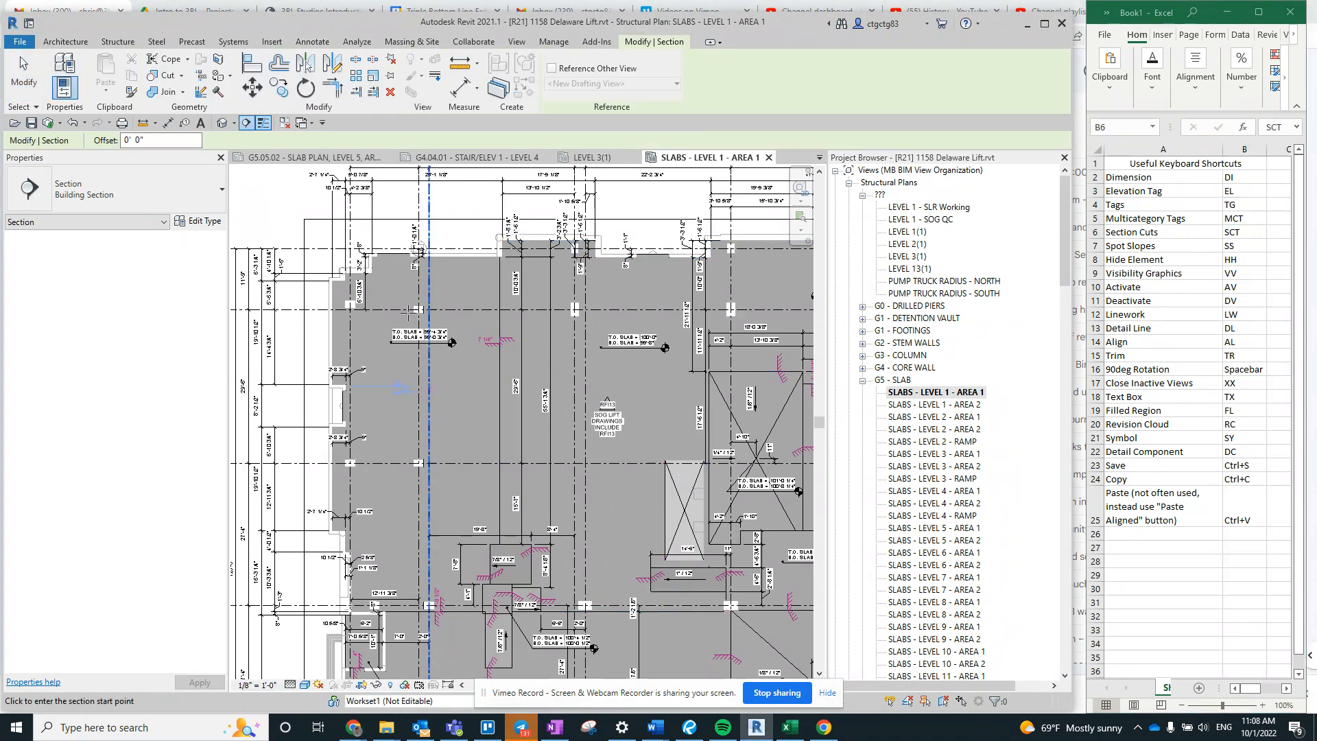
pyautogui.click(405, 395)
pyautogui.press('Escape')
pyautogui.press('Escape')
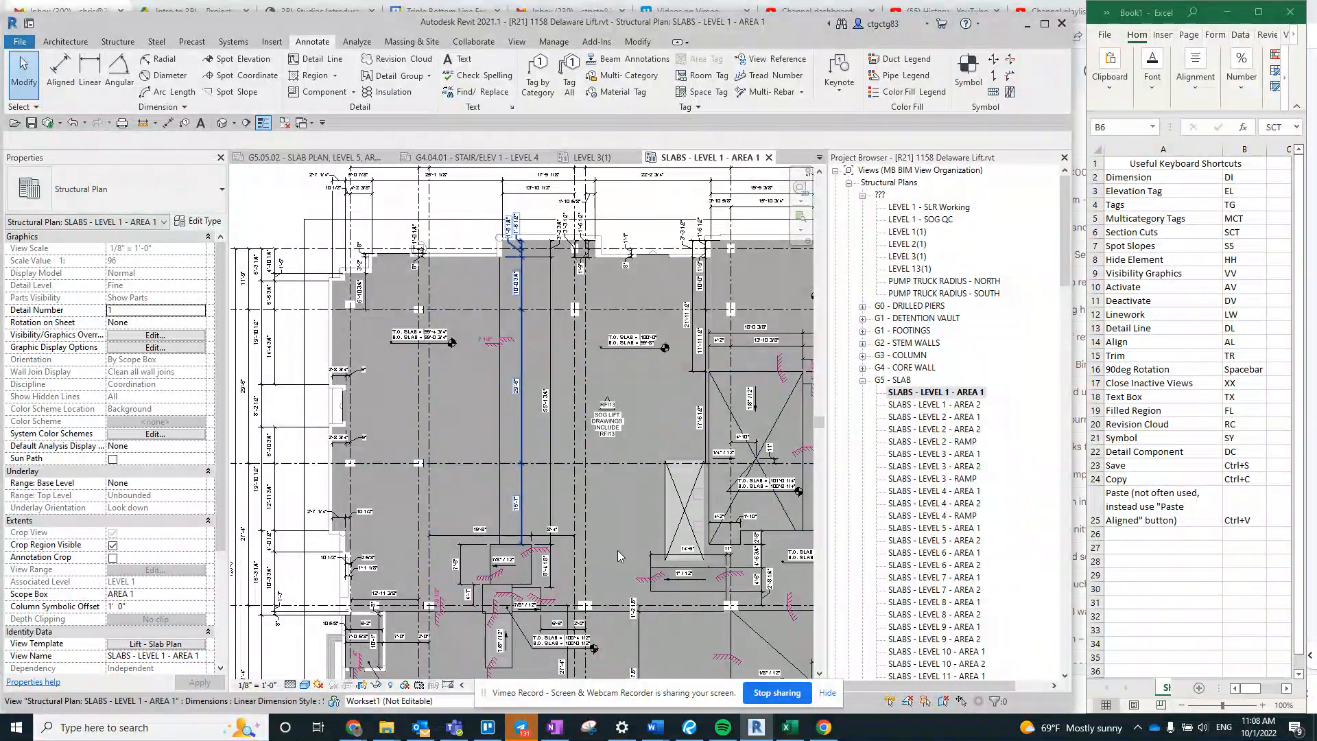
# - Try a spot slope on the upper triangular facet of the SOG6A slab, and leave the command
pyautogui.moveTo(560, 527); pyautogui.dragTo(524, 420, button='middle')
pyautogui.scroll(3, 524, 421)
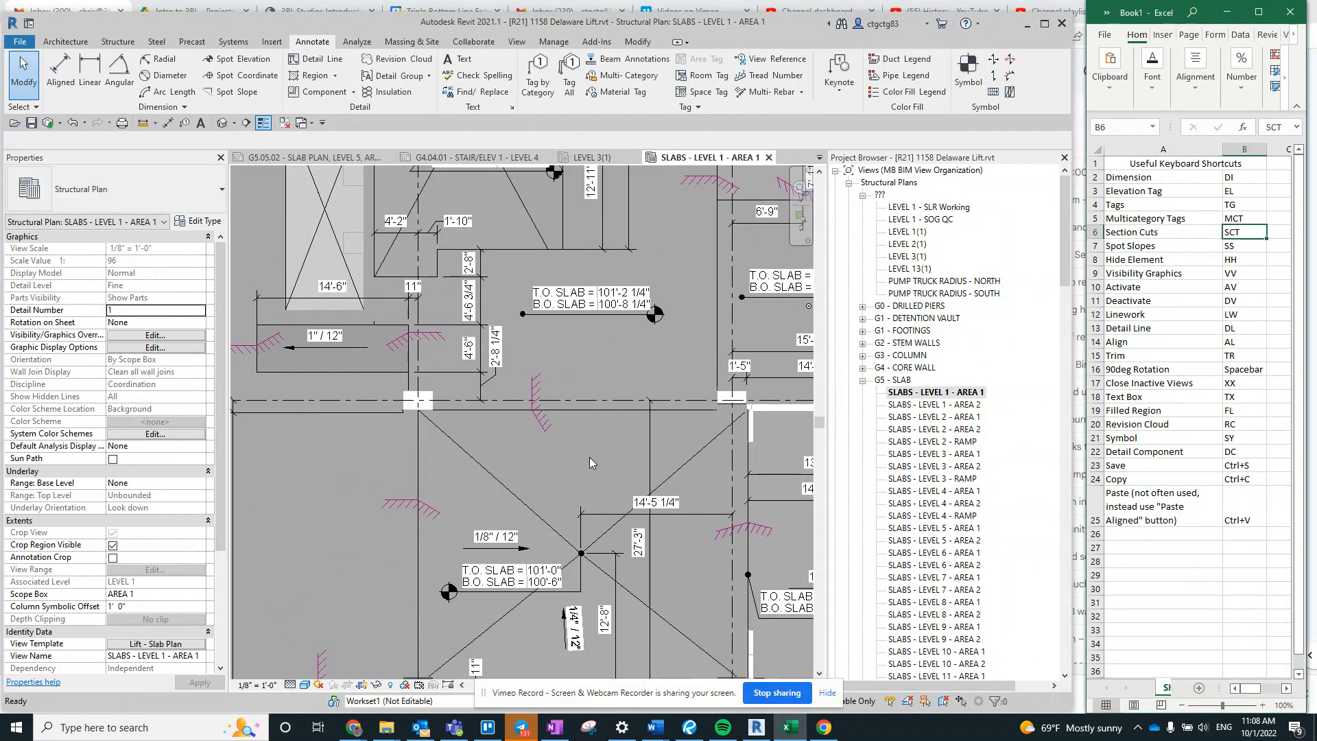
pyautogui.press('s')
pyautogui.press('s')
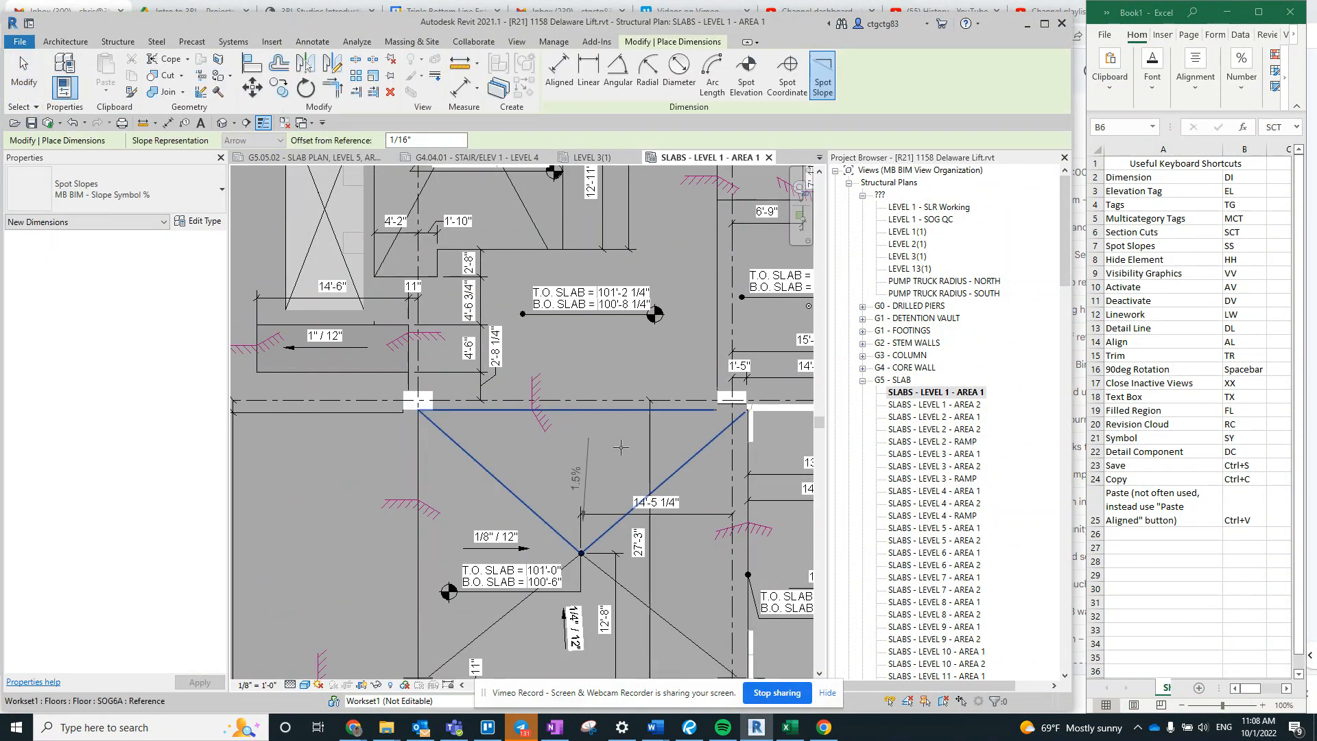
pyautogui.press('Escape')
pyautogui.press('Escape')
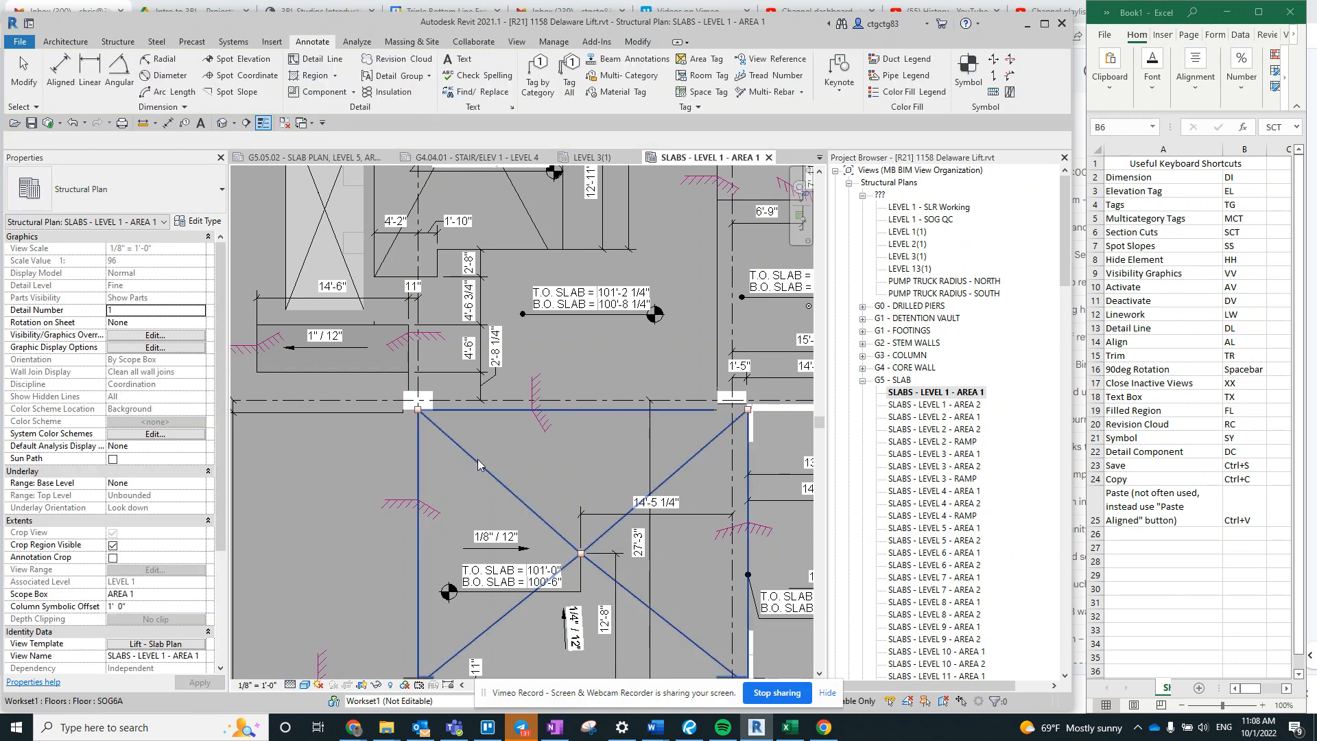
# - Try to hide the small sloped SOG4A floor within the 7'-8" dimension, and select that floor again
pyautogui.scroll(-6, 477, 459)
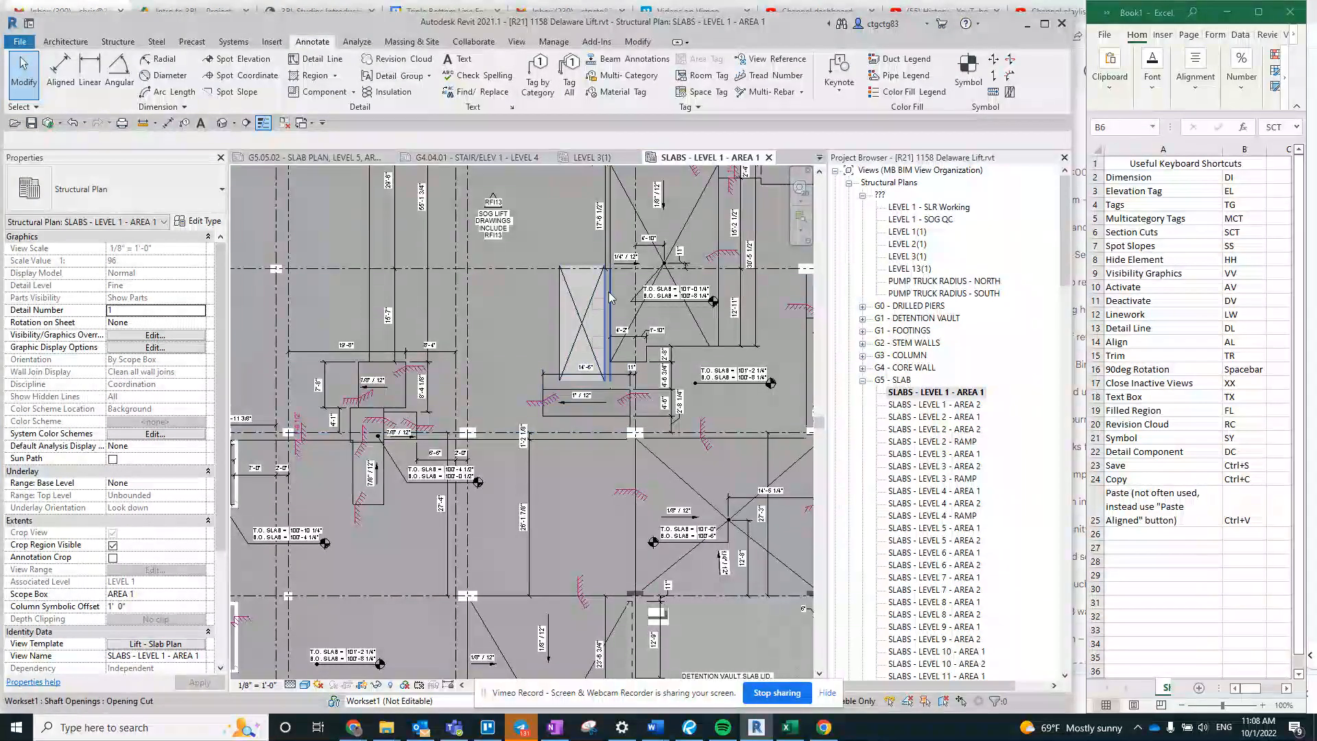
pyautogui.moveTo(659, 253); pyautogui.dragTo(670, 270, button='middle')
pyautogui.scroll(-1, 670, 270)
pyautogui.moveTo(360, 367); pyautogui.dragTo(409, 444, button='middle')
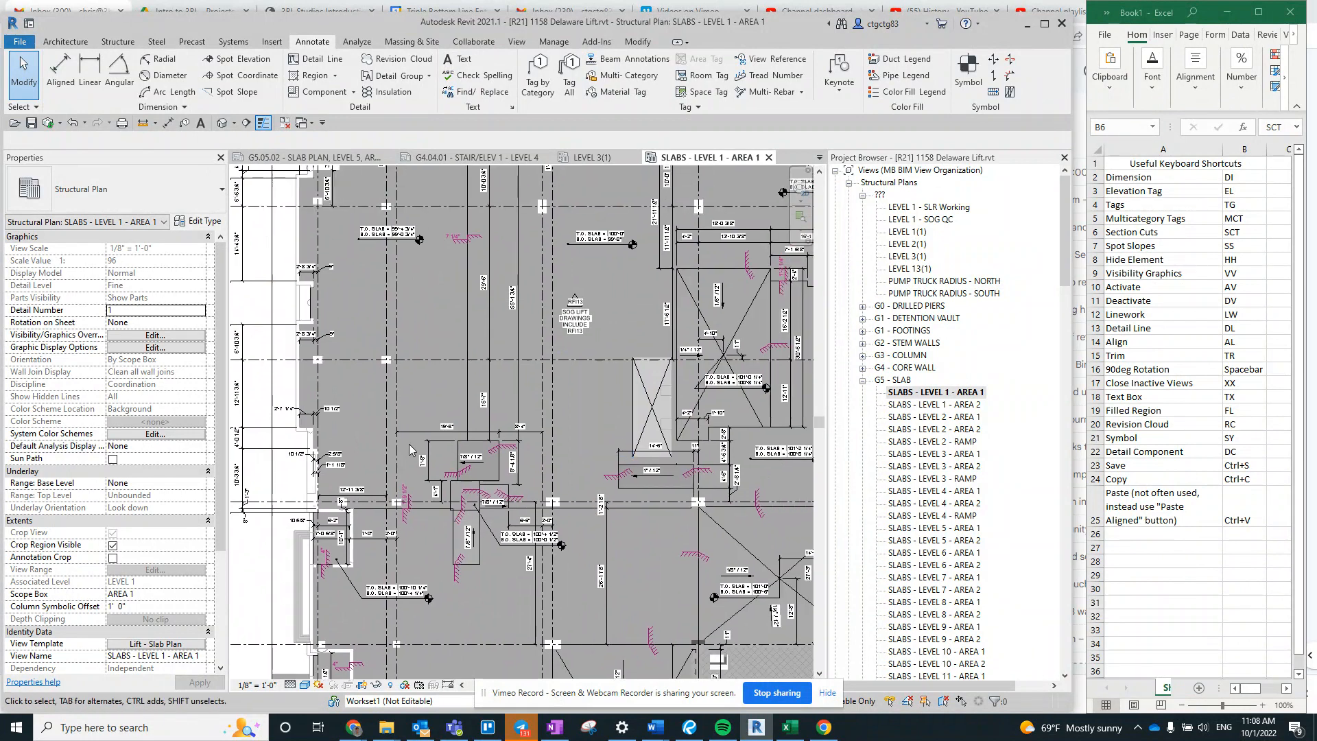
pyautogui.click(489, 478)
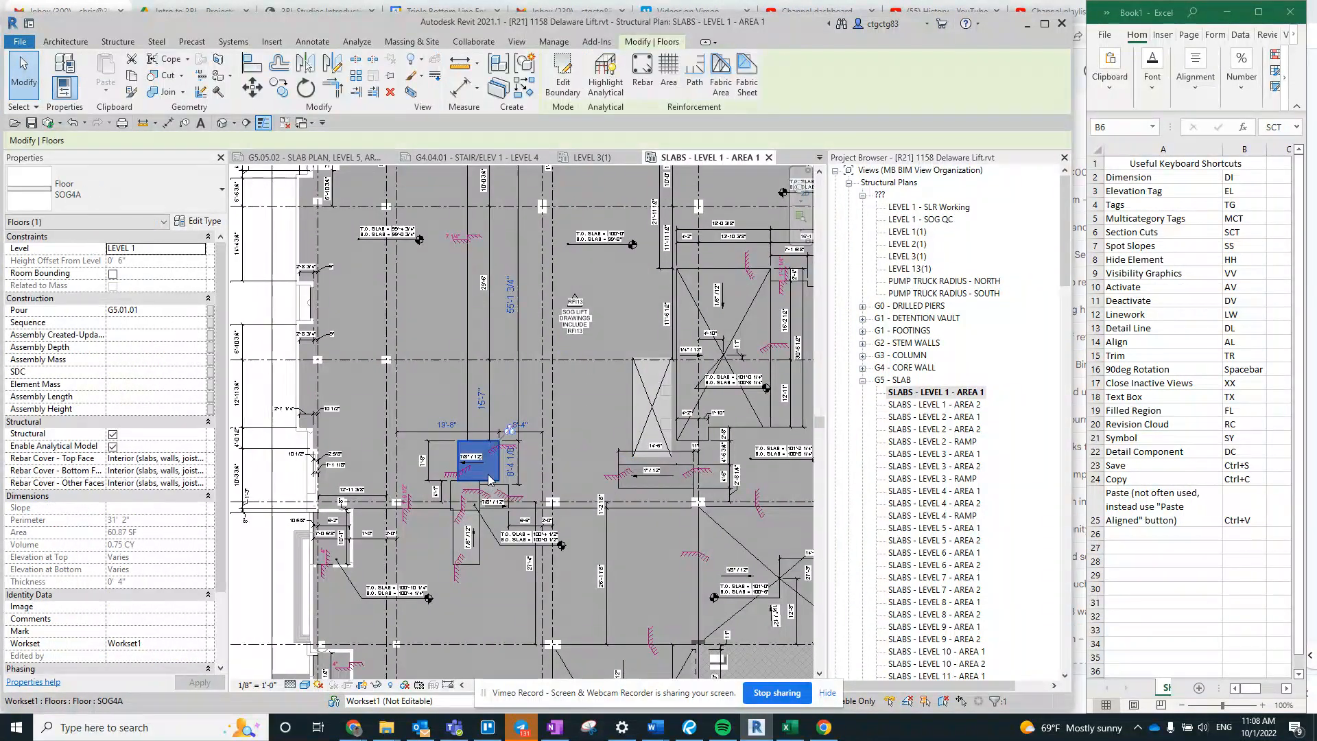
pyautogui.scroll(2, 487, 474)
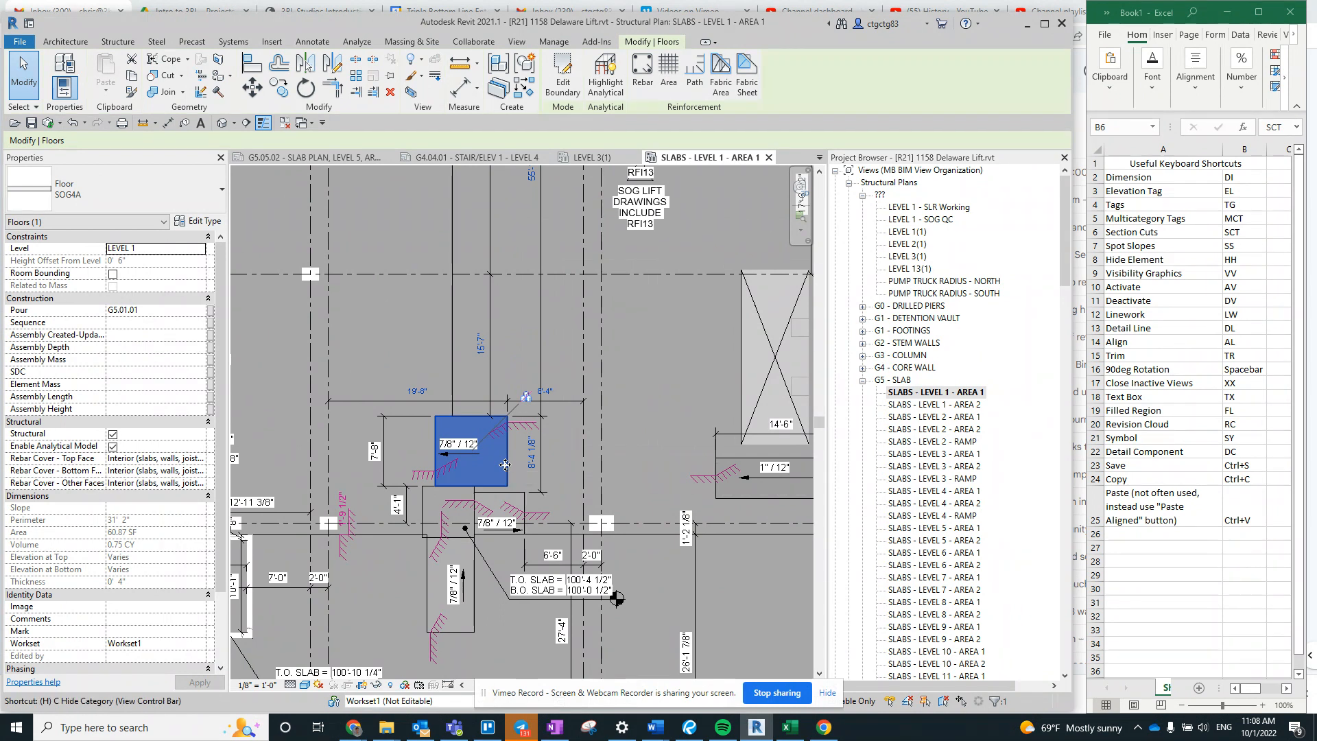
pyautogui.press('Escape')
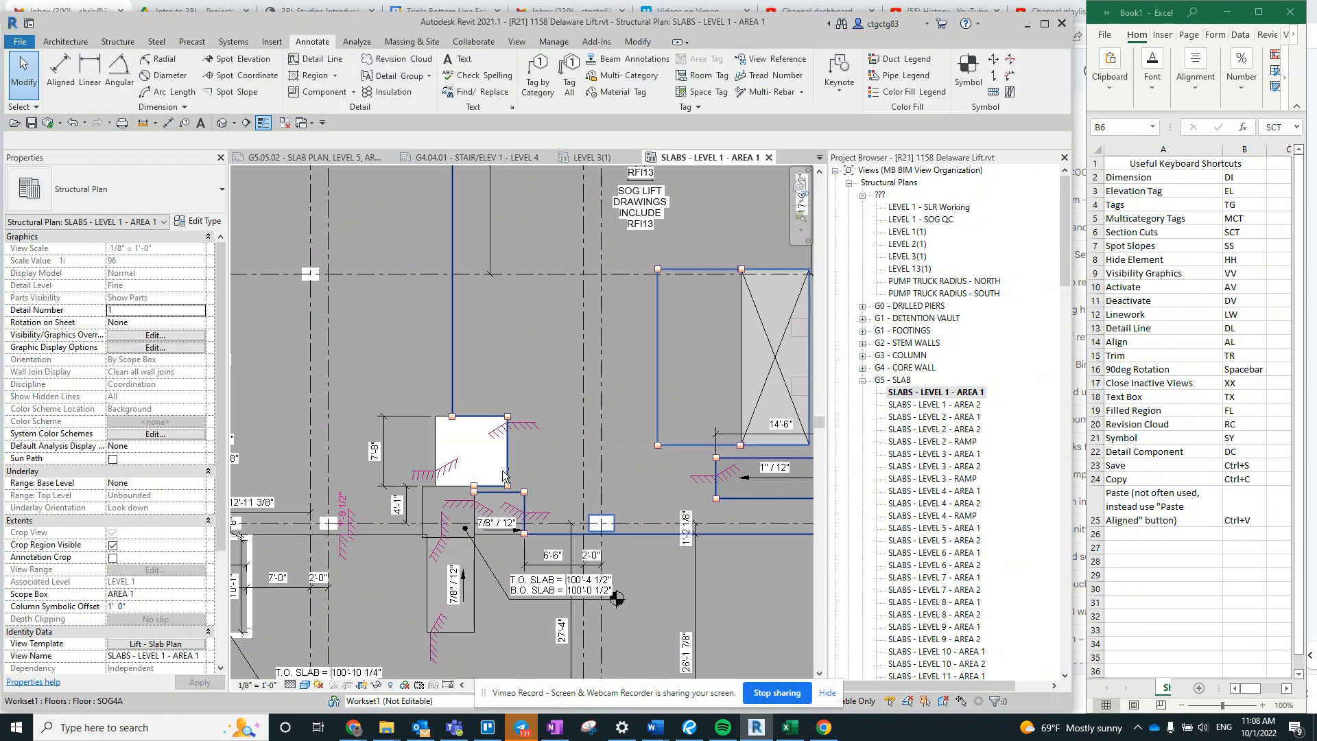
pyautogui.click(508, 468)
pyautogui.click(503, 463)
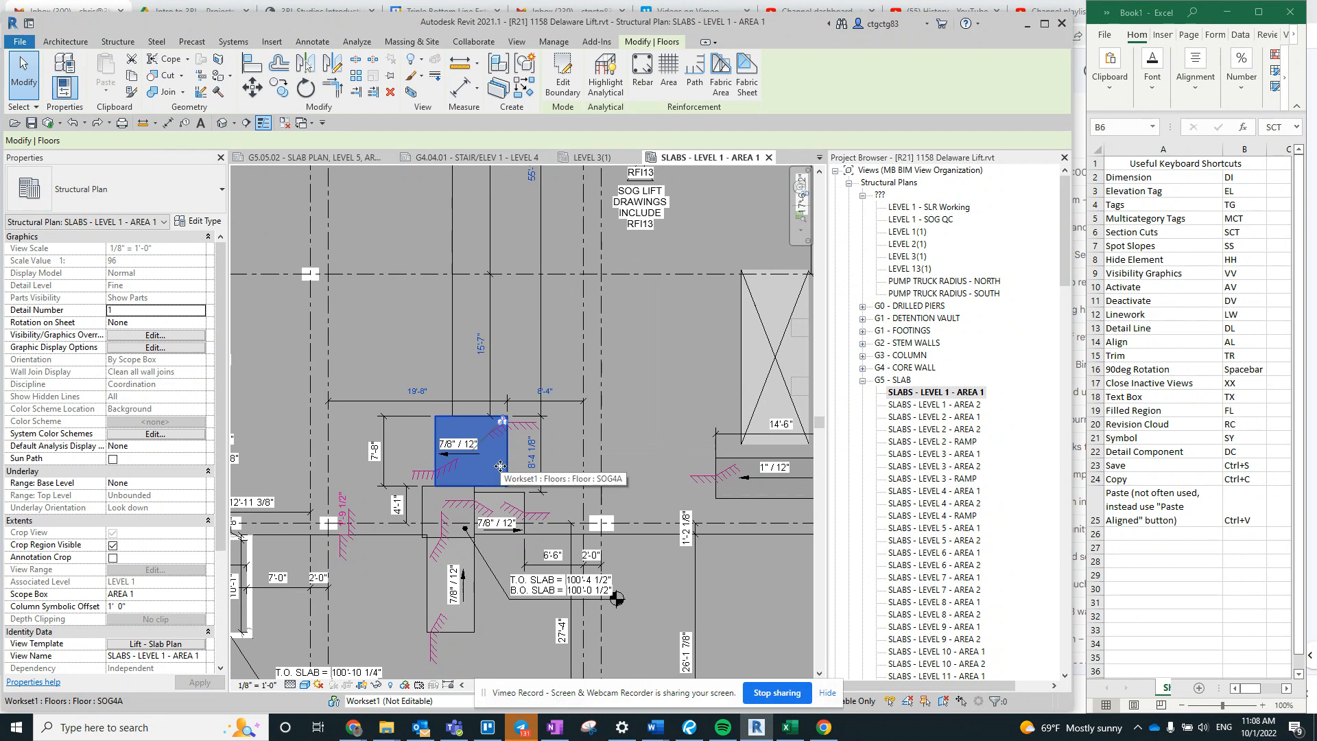
# - Show the temporary hide/isolate options for the selected small floor, close them without choosing one, and clear the selection
pyautogui.moveTo(549, 692); pyautogui.dragTo(683, 696)
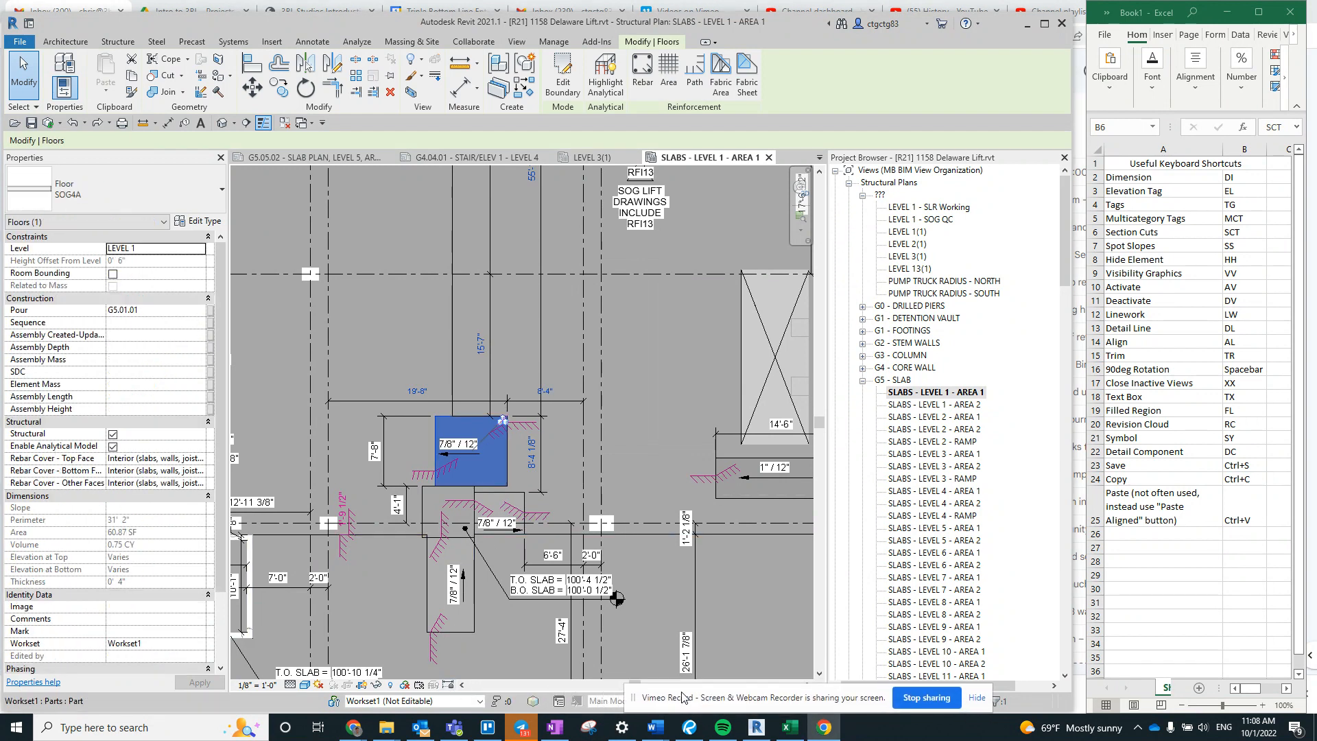
pyautogui.click(376, 685)
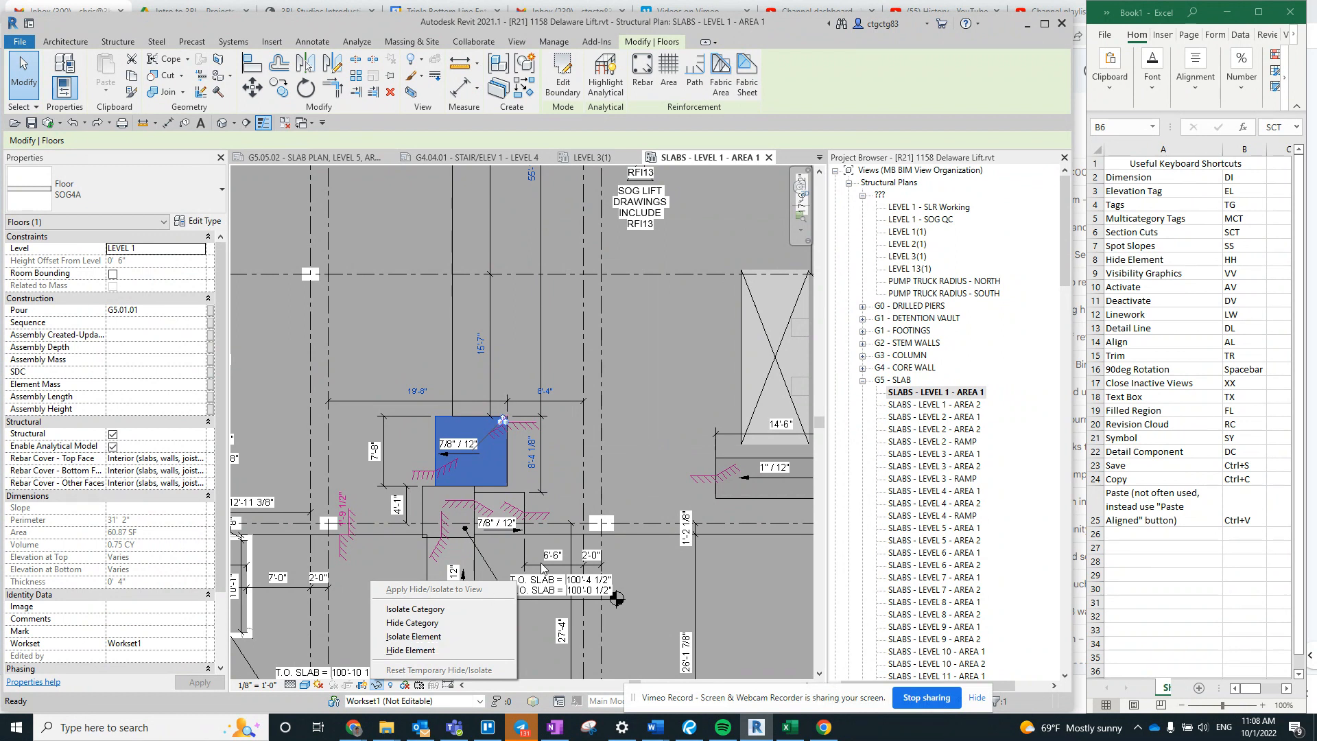
pyautogui.click(634, 409)
pyautogui.click(636, 409)
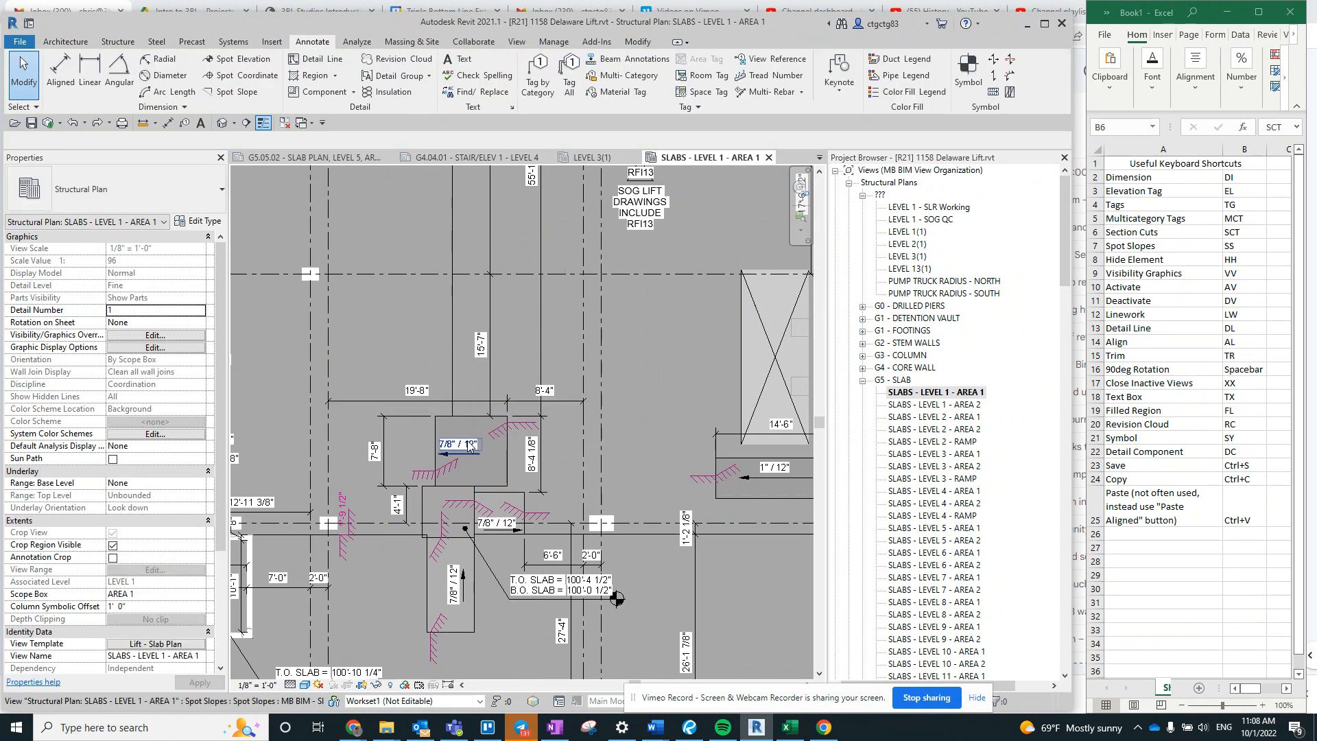
pyautogui.click(484, 468)
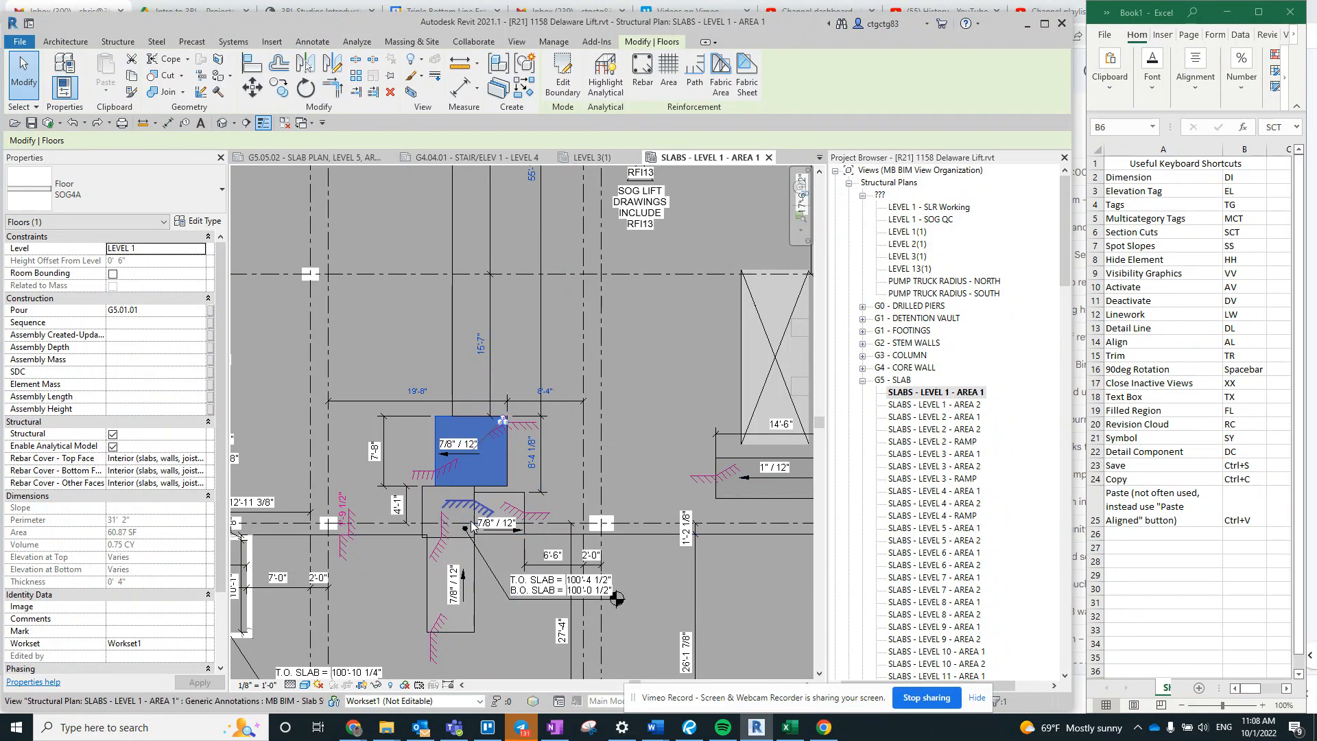
pyautogui.click(512, 312)
# - Open the Visibility/Graphic Overrides for the SLABS - LEVEL 1 - AREA 1 plan
pyautogui.scroll(-2, 512, 303)
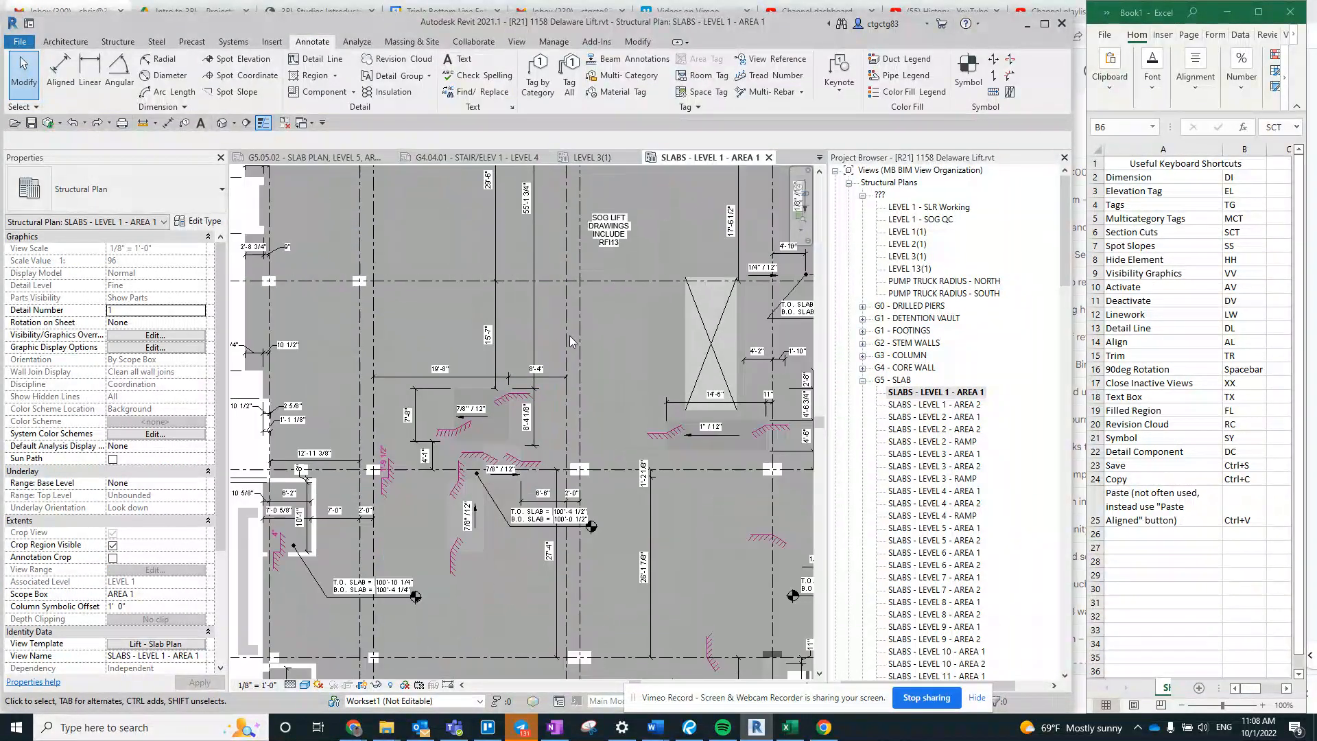
pyautogui.moveTo(566, 413); pyautogui.dragTo(538, 314, button='middle')
pyautogui.moveTo(618, 361)
pyautogui.mouseDown(button='middle')
pyautogui.moveTo(583, 389)
pyautogui.moveTo(537, 475)
pyautogui.mouseUp(button='middle')
pyautogui.scroll(-1, 582, 390)
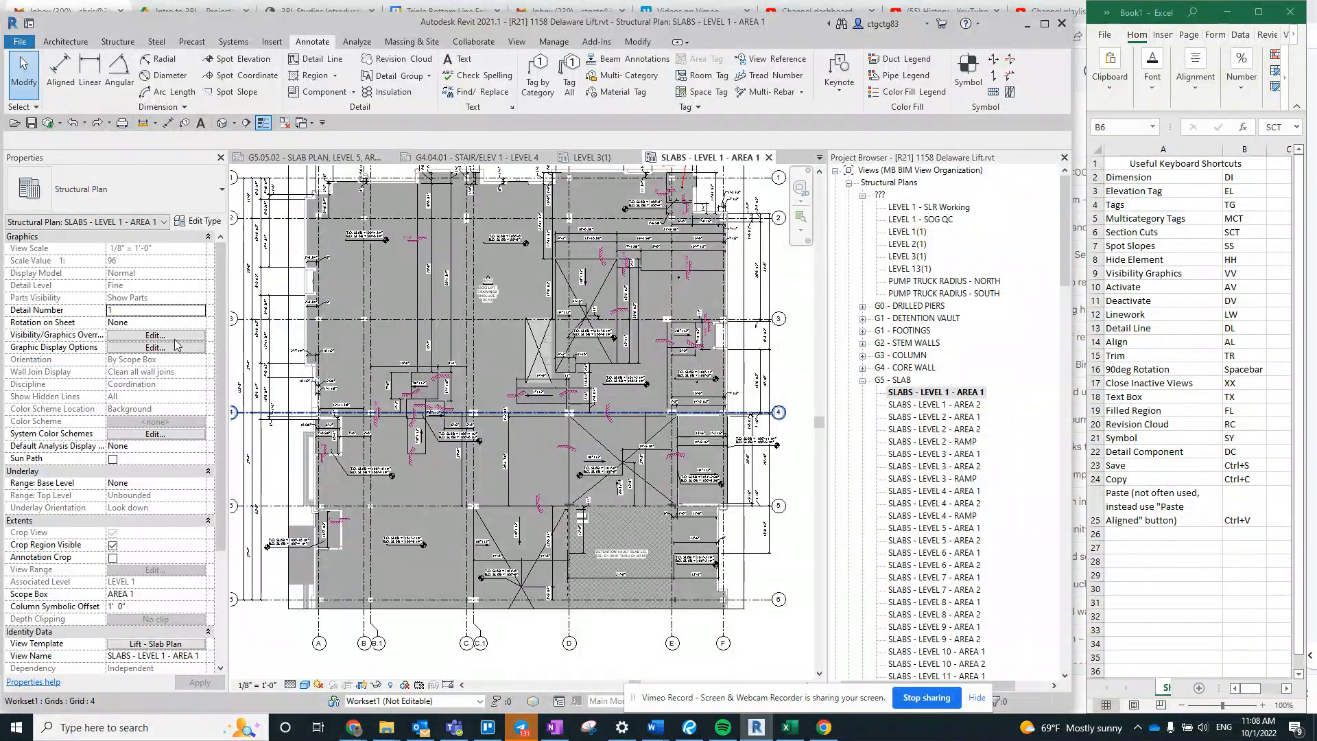
pyautogui.click(116, 340)
pyautogui.press('Escape')
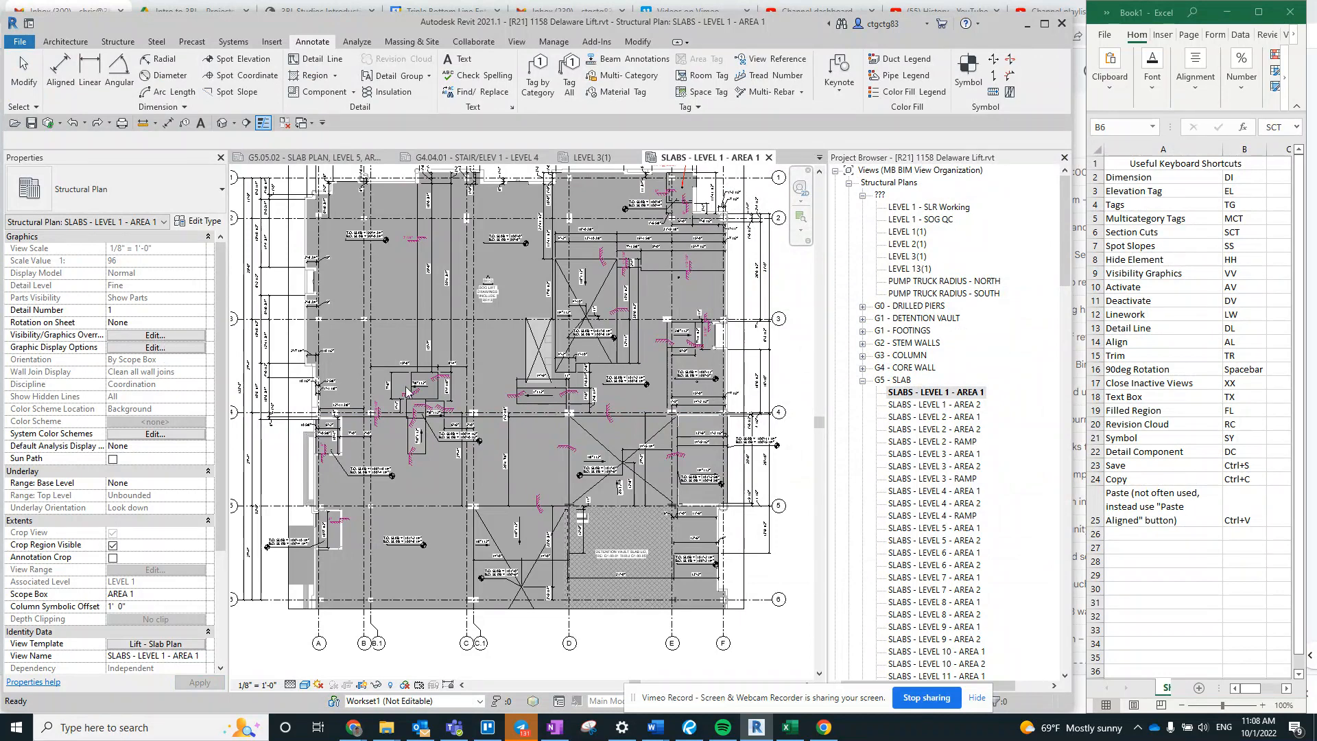
pyautogui.press('v')
pyautogui.press('v')
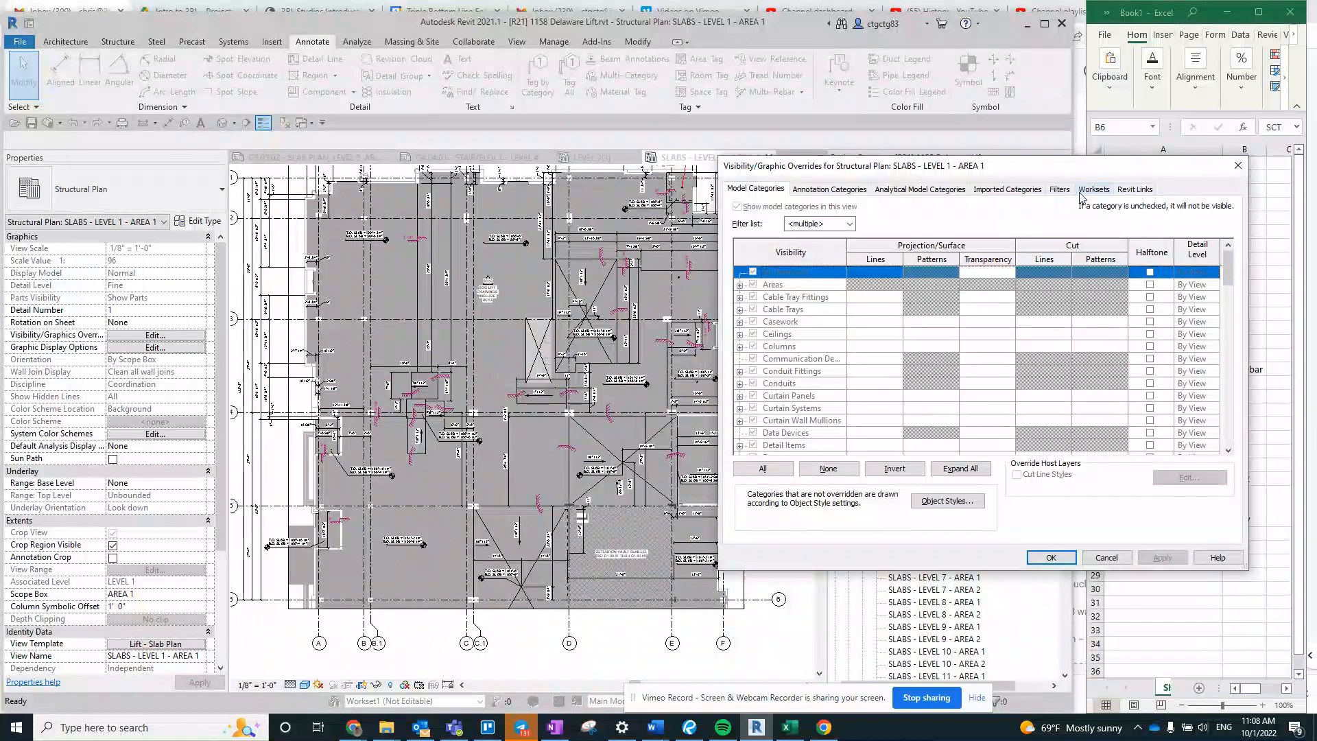
# - Review the Filters, Revit Links and Annotation Categories override settings, and close the dialog without changes
pyautogui.click(1231, 273)
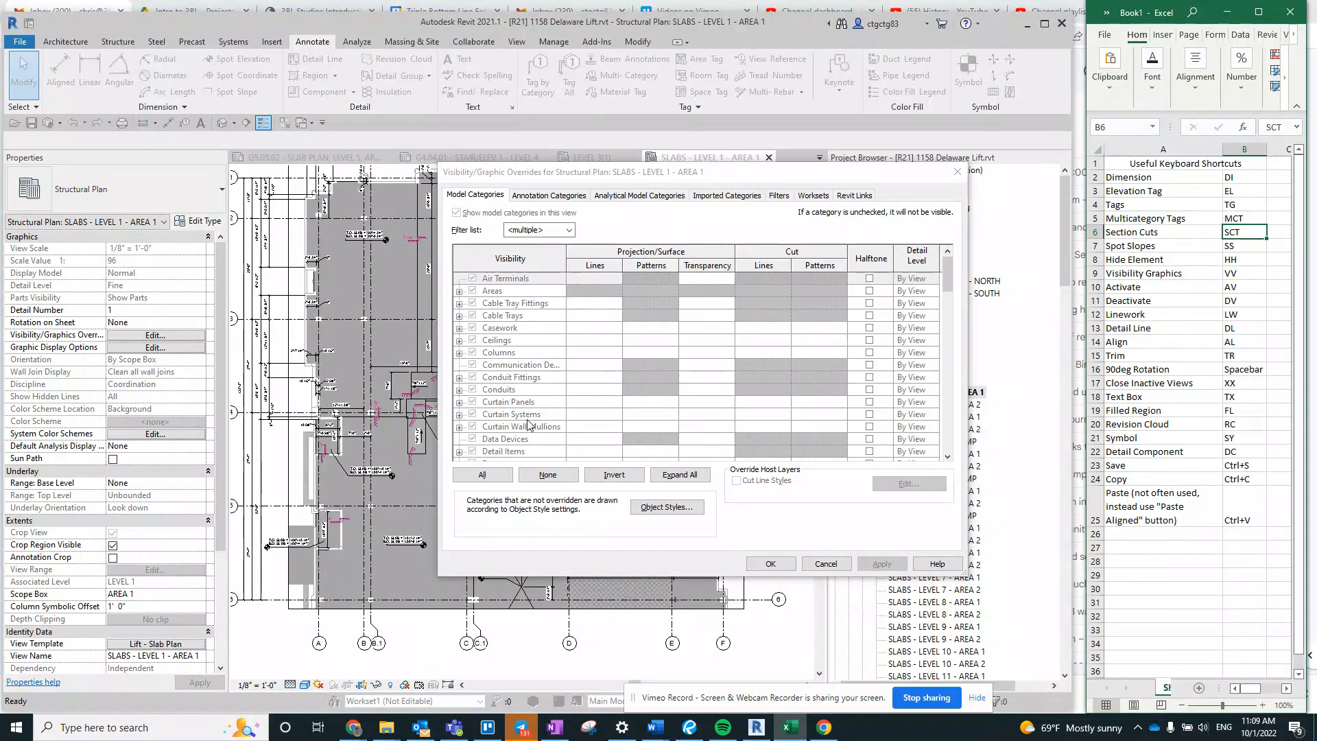
pyautogui.click(779, 195)
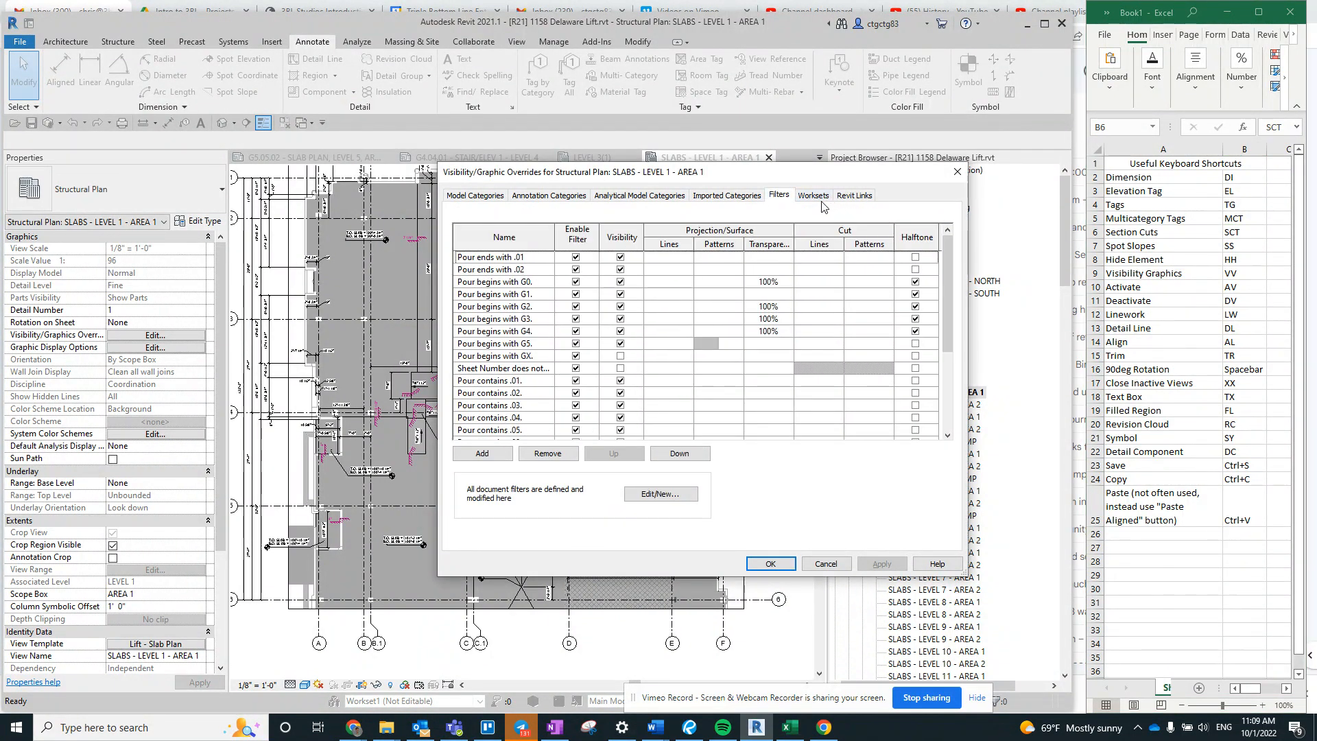
pyautogui.click(854, 196)
pyautogui.click(549, 197)
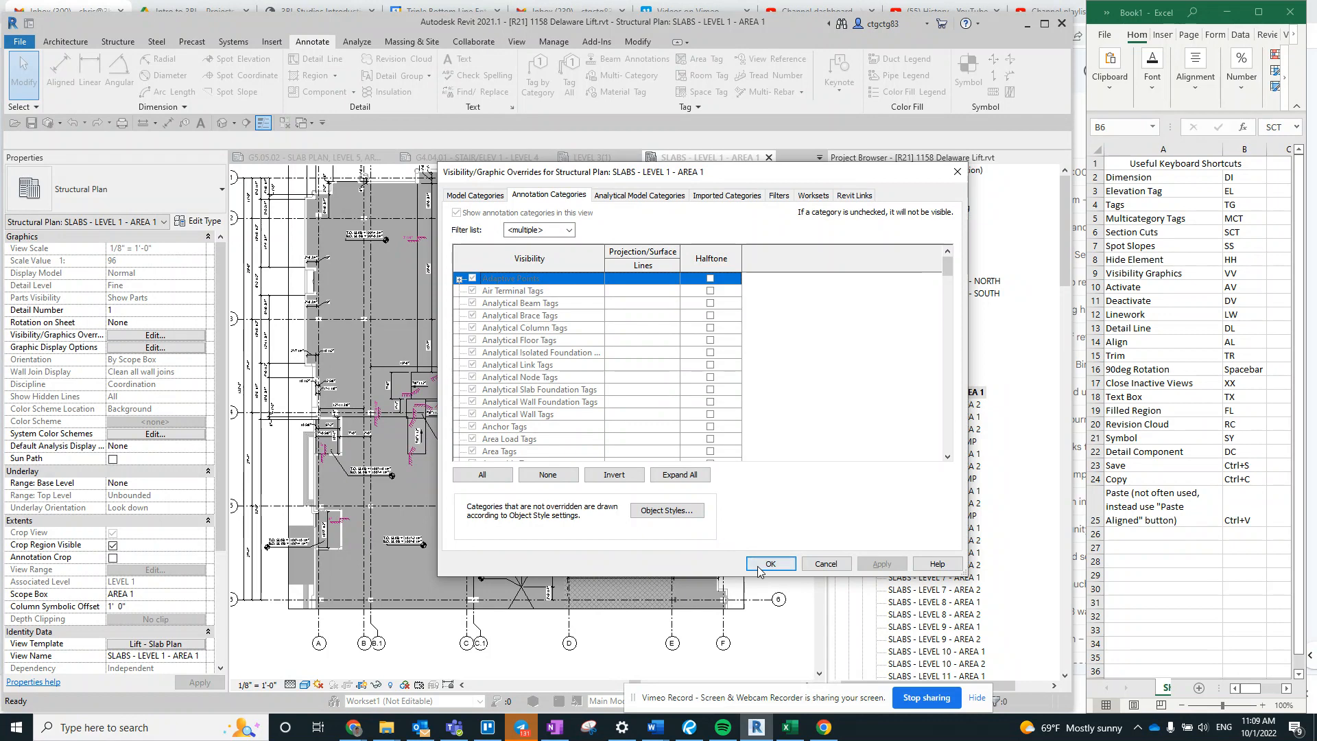
pyautogui.click(825, 564)
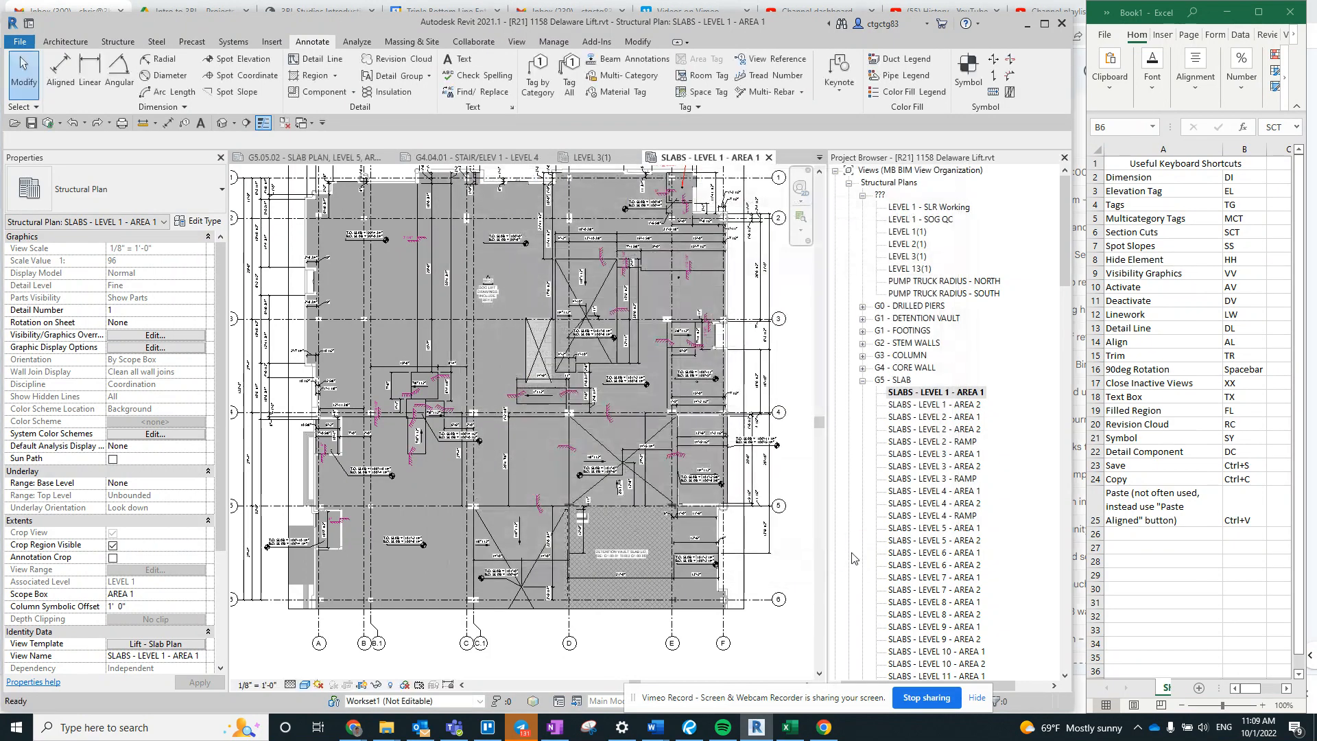
# - Open the sheet G3.01.01 - COLUMN PLAN, LEVEL 1, AREA 1 from the G3 COLUMNS group
pyautogui.scroll(1, 554, 367)
pyautogui.scroll(-3, 559, 357)
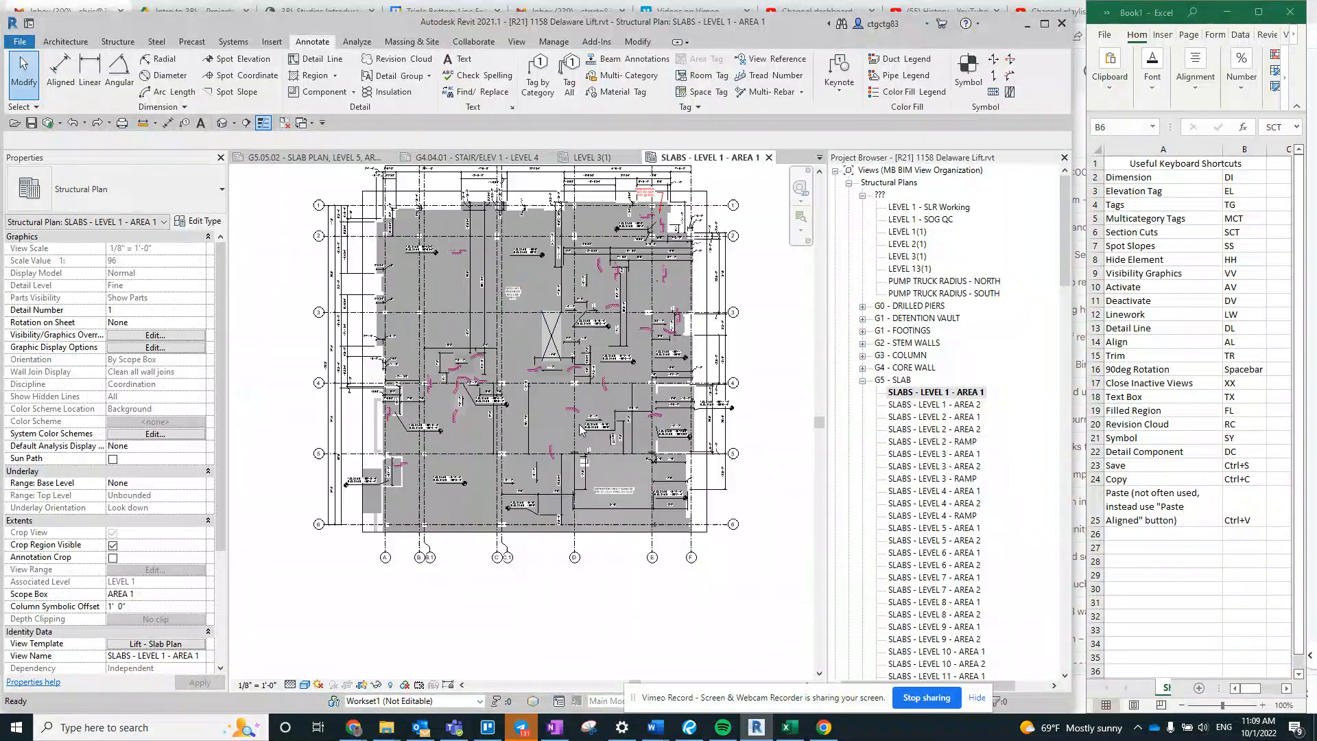
pyautogui.scroll(1, 518, 296)
pyautogui.scroll(-10, 979, 465)
pyautogui.scroll(1, 938, 283)
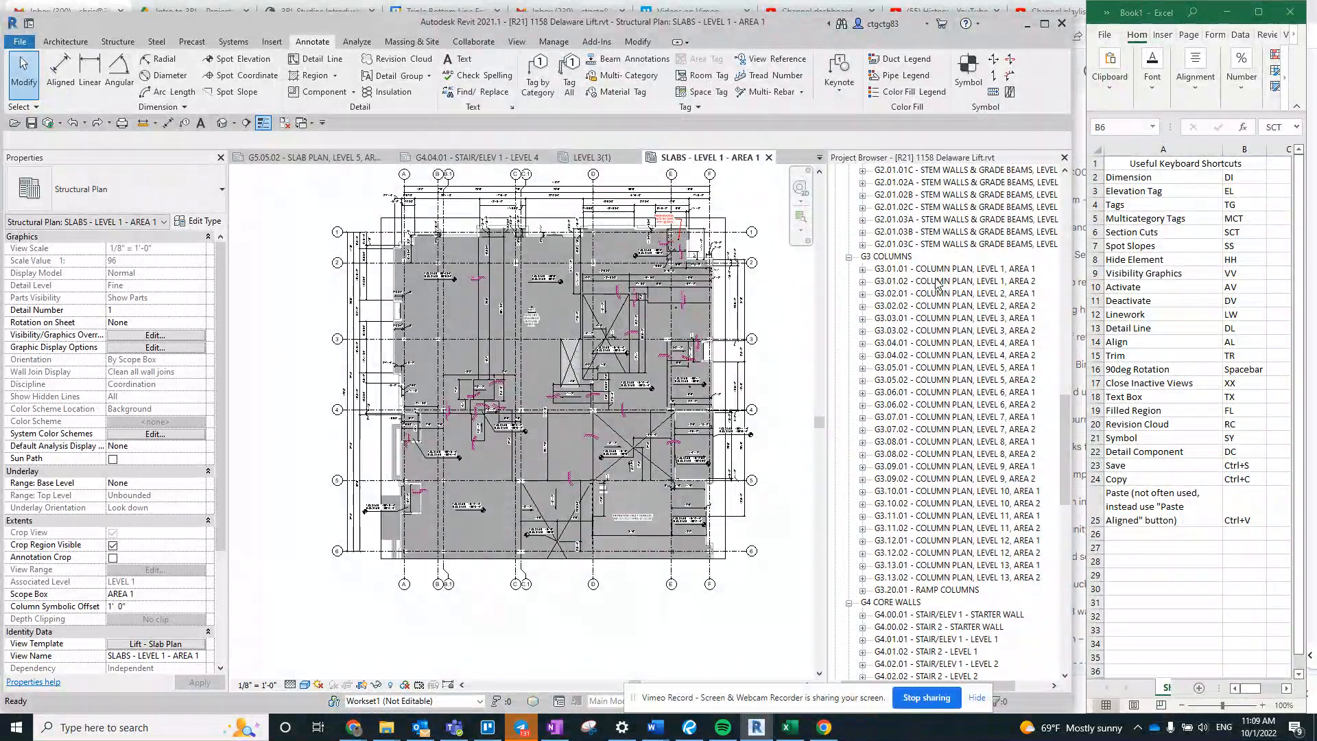
pyautogui.click(940, 270)
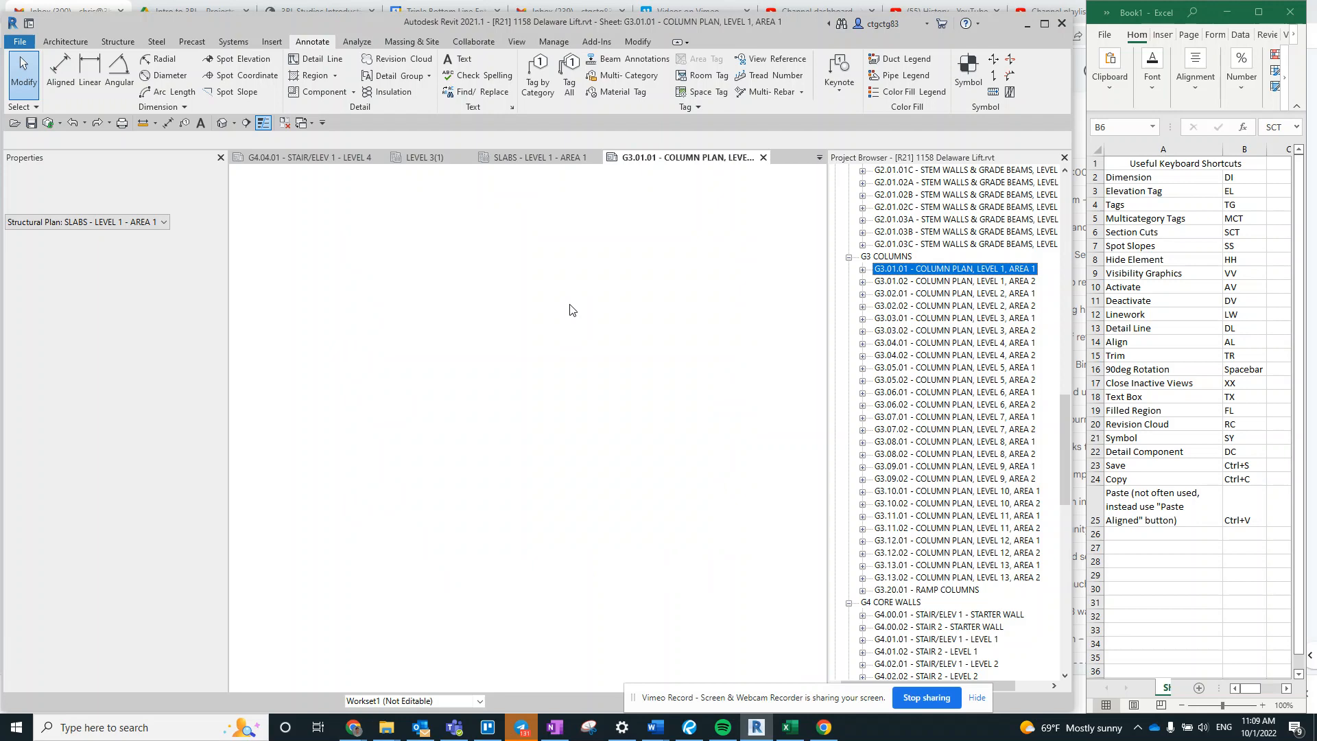
# - Activate the COLUMNS - LEVEL 1 - AREA 1 viewport on the sheet and deactivate it again
pyautogui.click(440, 360)
pyautogui.scroll(3, 319, 456)
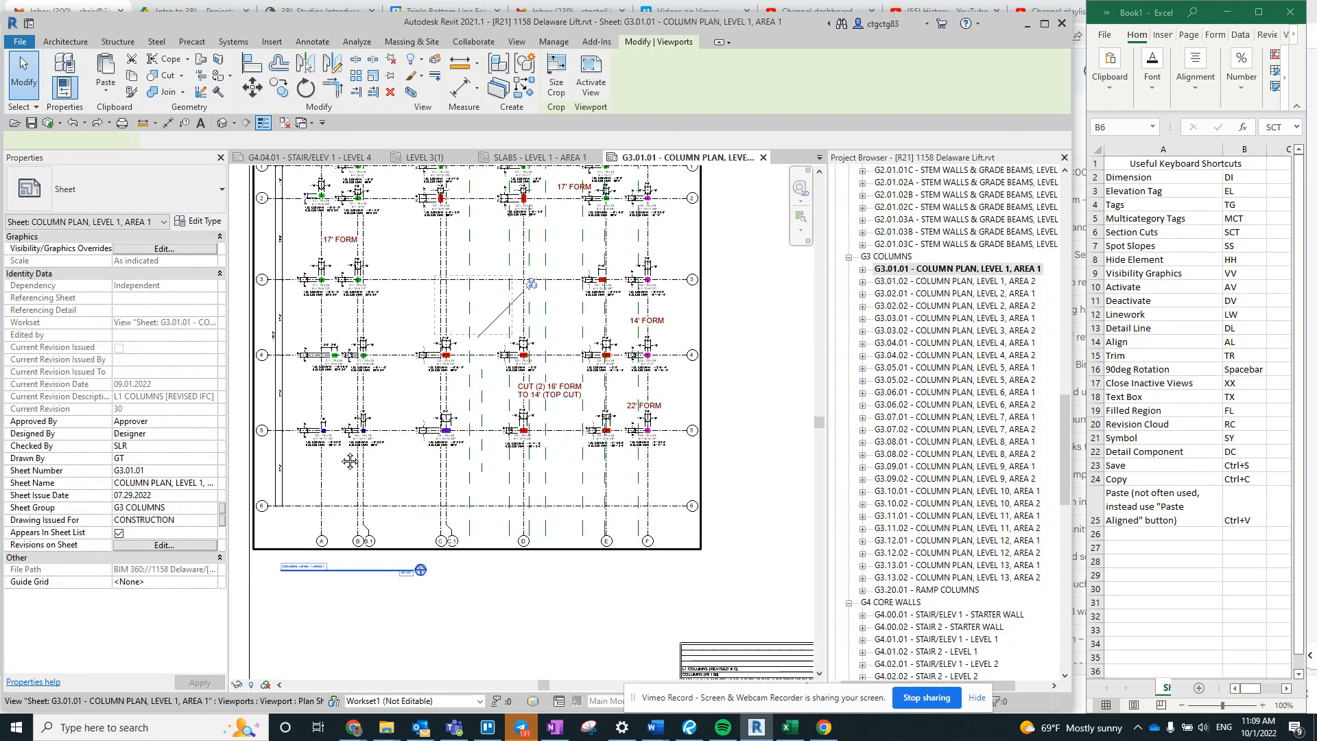
pyautogui.doubleClick(354, 478)
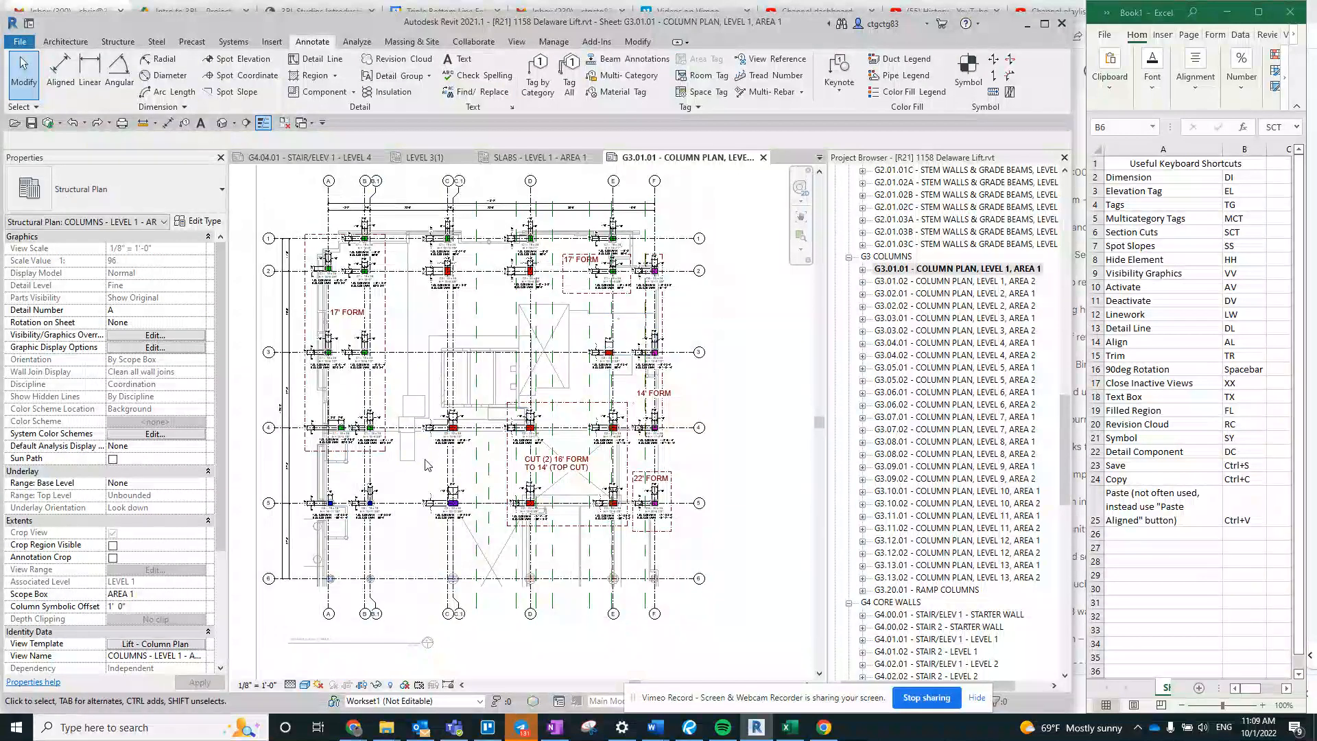
pyautogui.press('d')
pyautogui.press('v')
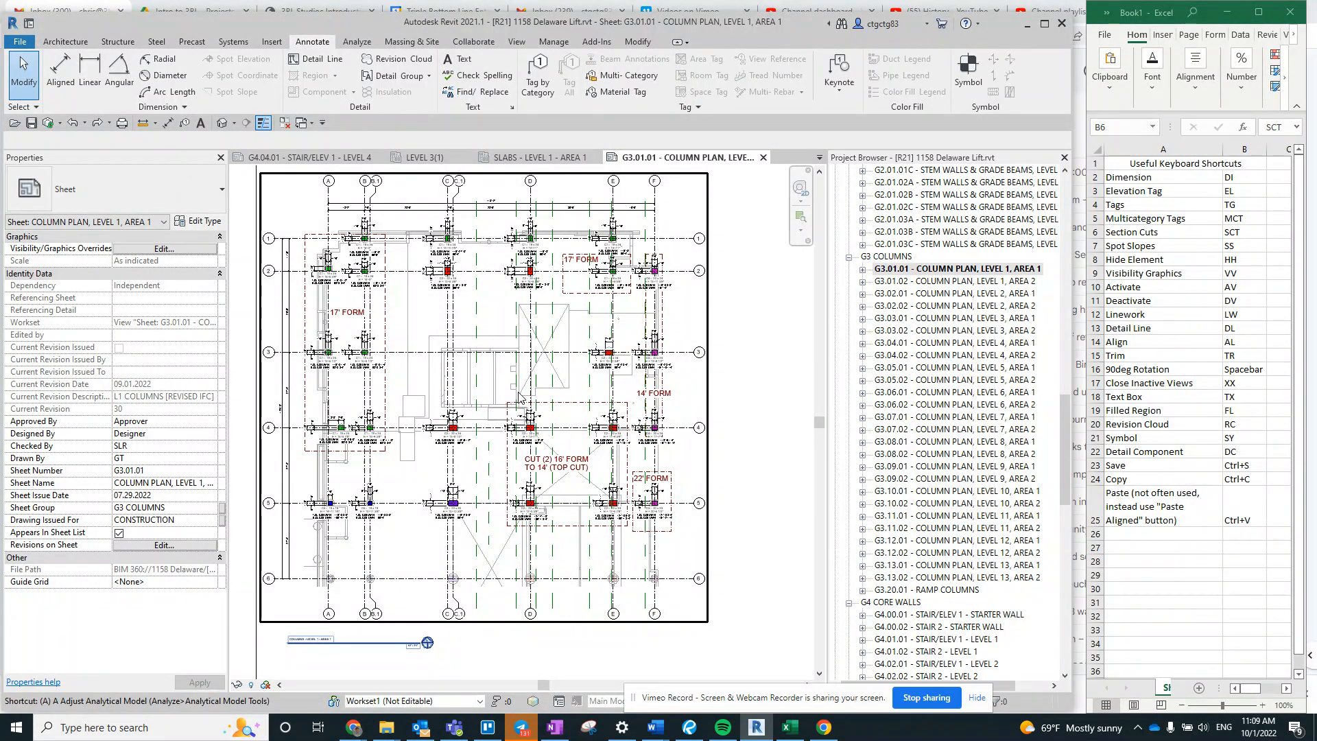
# - Repeat activating and deactivating the same column plan viewport two more times
pyautogui.press('a')
pyautogui.press('v')
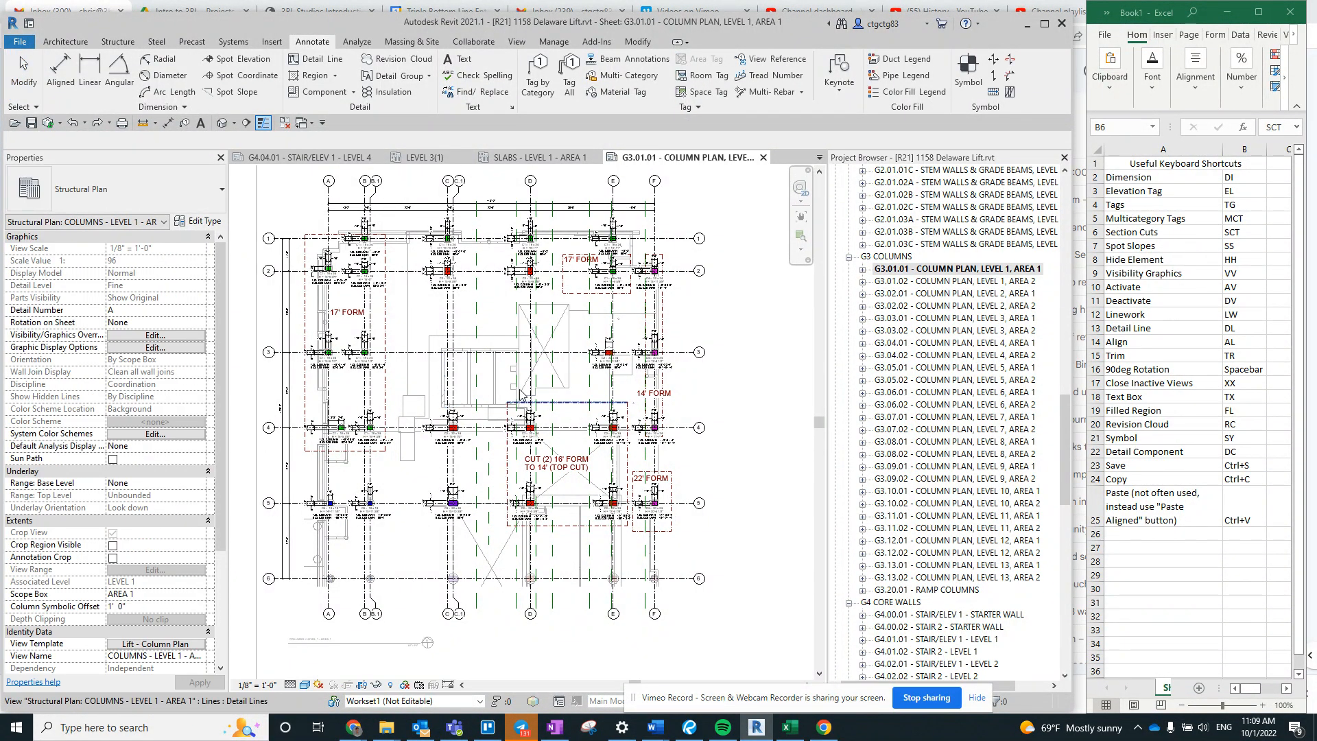
pyautogui.scroll(-2, 467, 377)
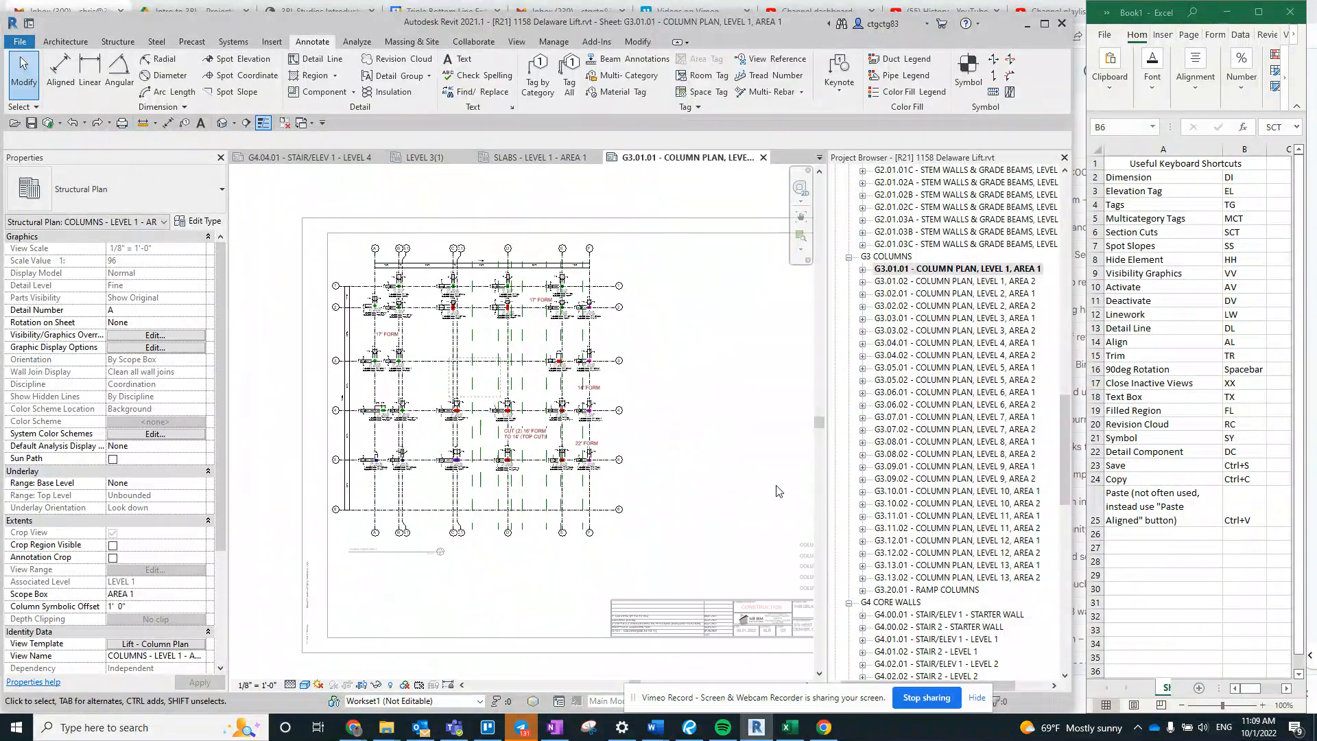
pyautogui.press('d')
pyautogui.press('v')
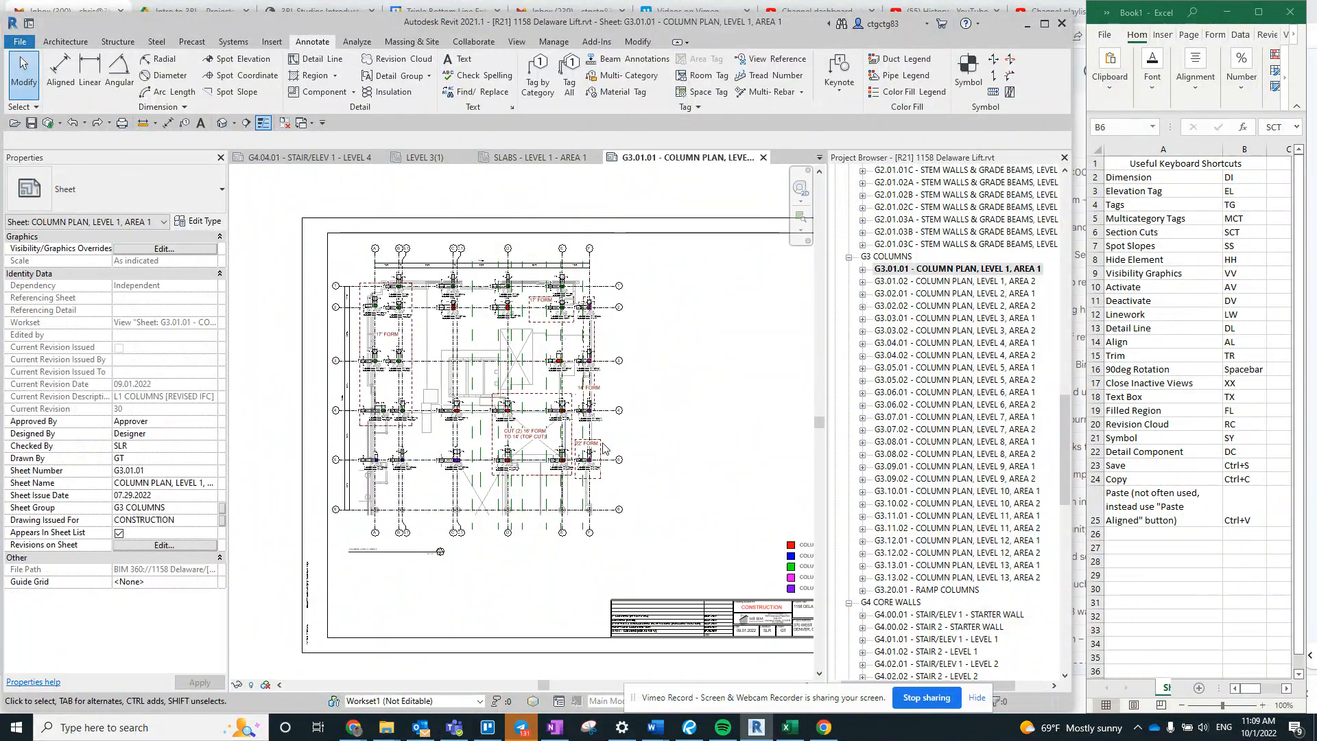
pyautogui.press('a')
pyautogui.press('v')
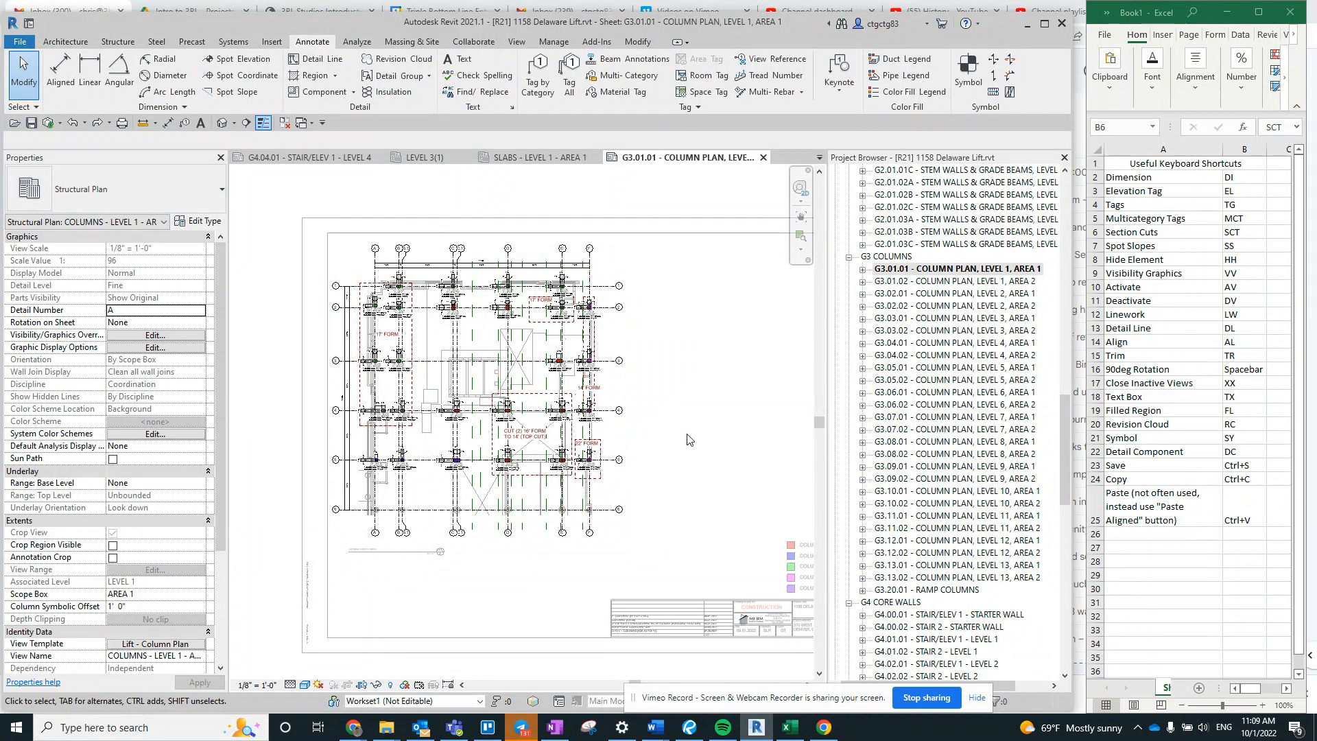
pyautogui.press('d')
pyautogui.press('v')
# - Highlight the AV and DV shortcut cells in the Excel list and close the G3.01.01 column plan sheet in Revit
pyautogui.moveTo(1241, 300); pyautogui.dragTo(1242, 291)
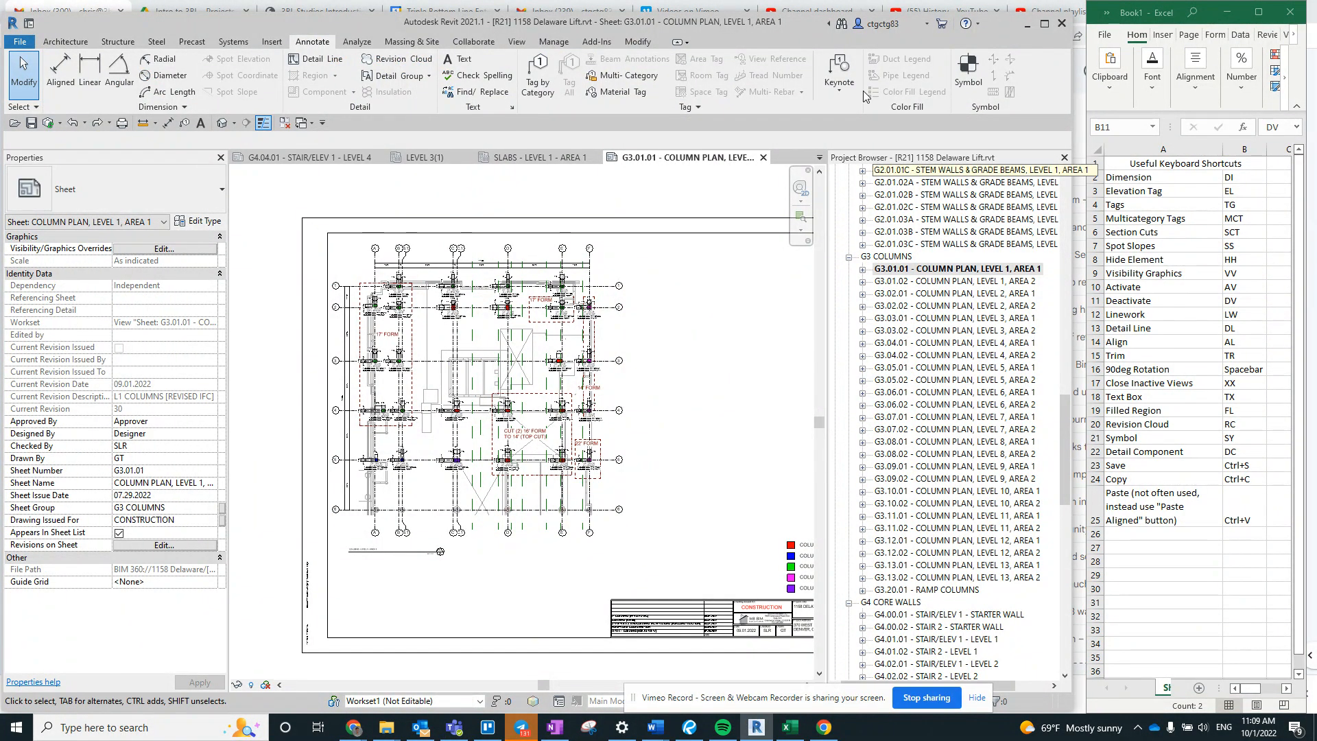
pyautogui.click(762, 157)
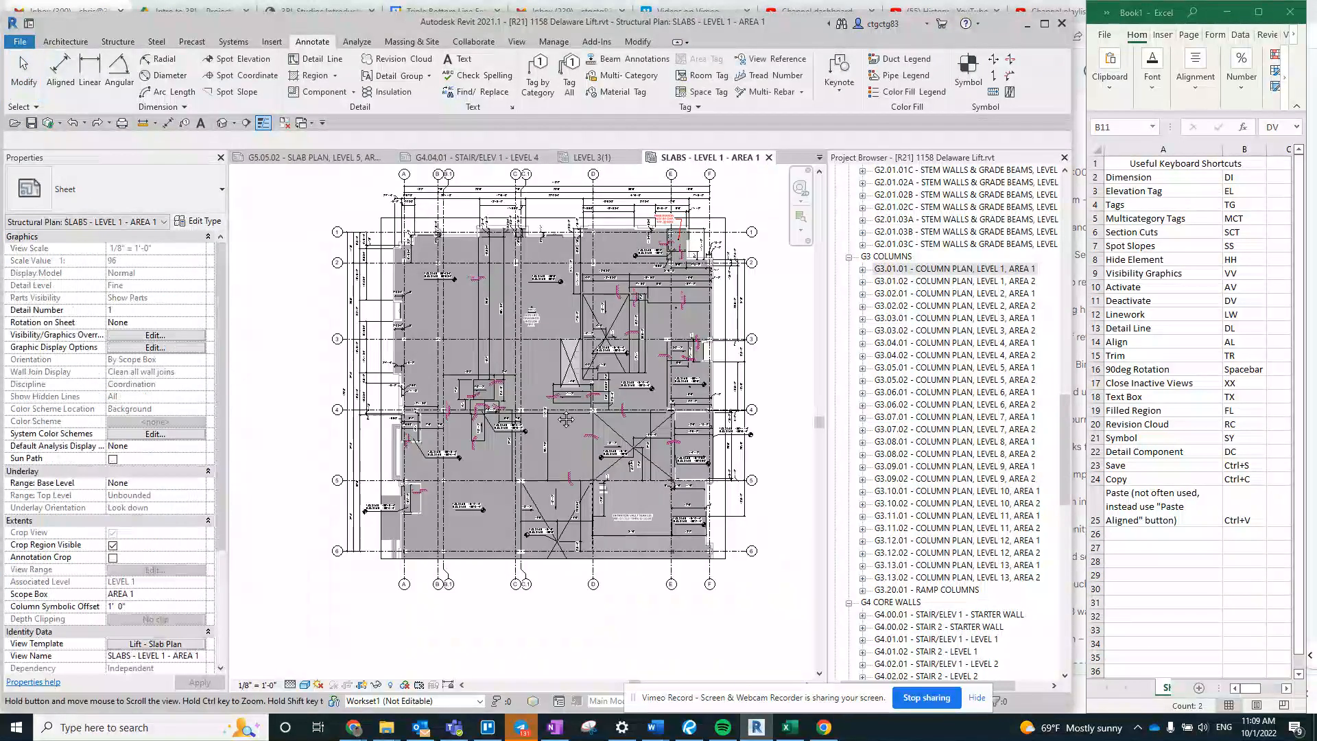
# - Select the slab part along grid 4 in the SLABS - LEVEL 1 - AREA 1 plan to show its outline, and clear the selection
pyautogui.scroll(5, 533, 393)
pyautogui.moveTo(528, 505); pyautogui.dragTo(527, 519, button='middle')
pyautogui.moveTo(658, 475); pyautogui.dragTo(542, 503, button='middle')
pyautogui.scroll(1, 509, 434)
pyautogui.moveTo(484, 436); pyautogui.dragTo(602, 438, button='middle')
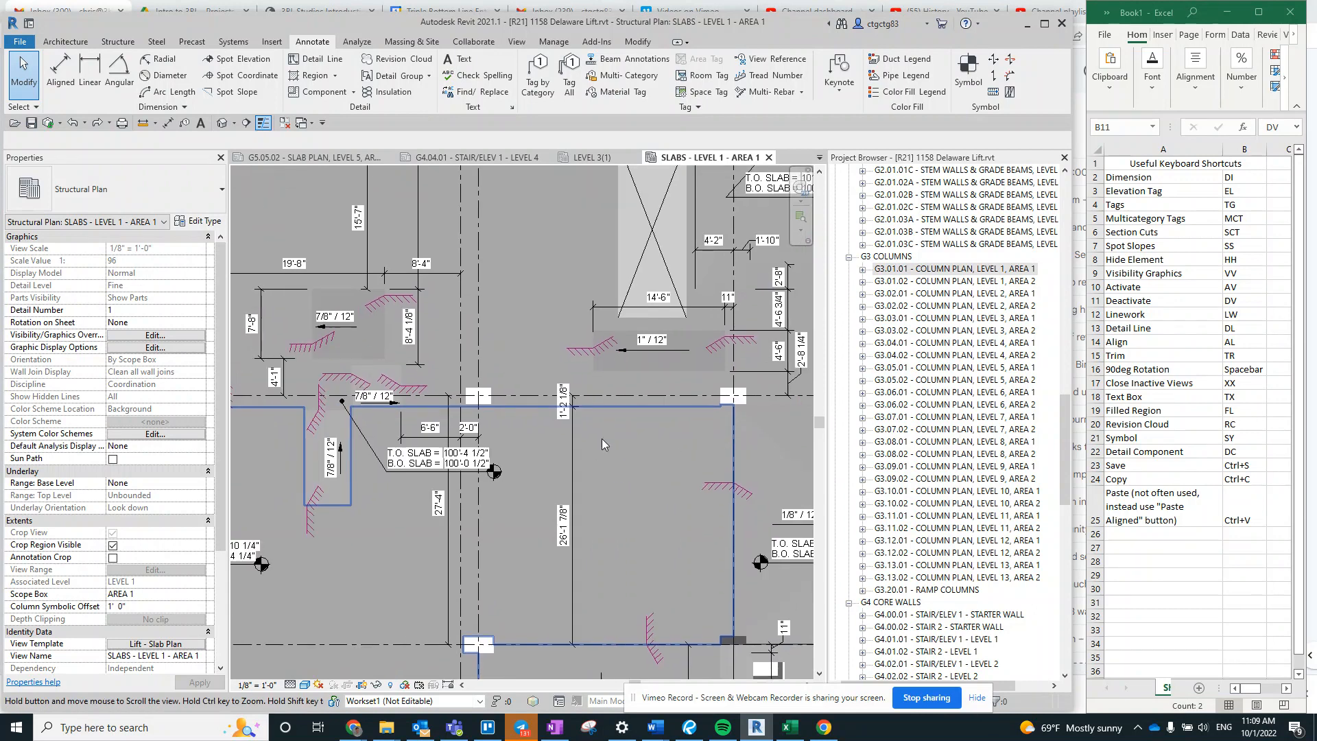
pyautogui.scroll(2, 594, 406)
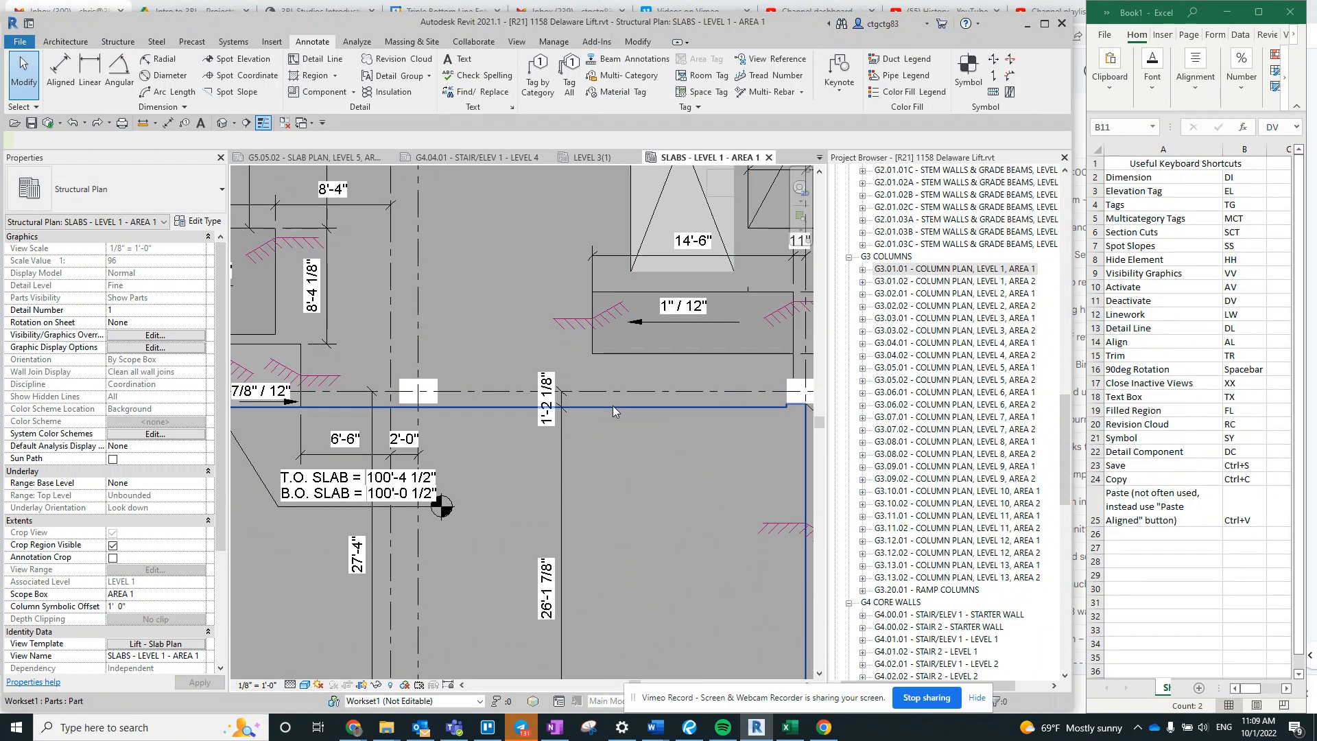
pyautogui.click(612, 407)
pyautogui.press('Escape')
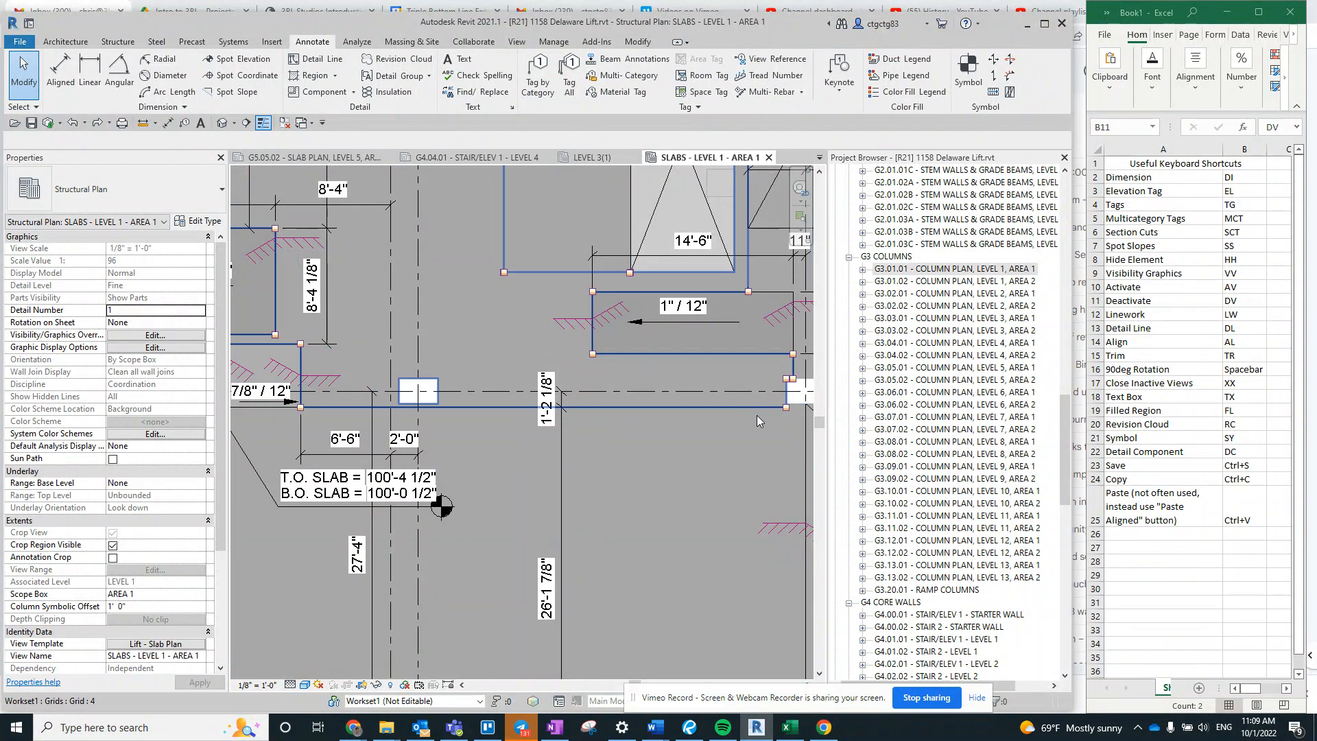
# - Use Linework to override the slab edge just below grid 4 with the <Invisible lines> style
pyautogui.moveTo(781, 439); pyautogui.dragTo(786, 500, button='middle')
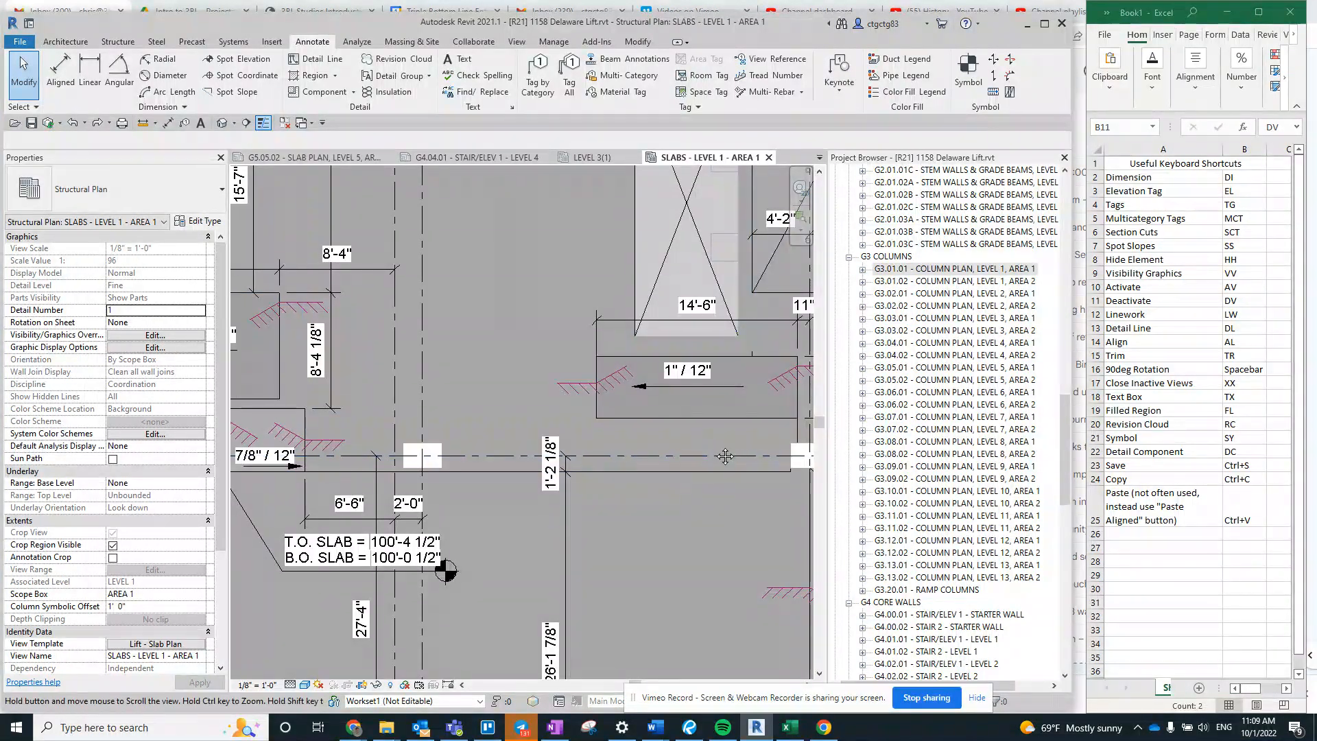
pyautogui.press('w')
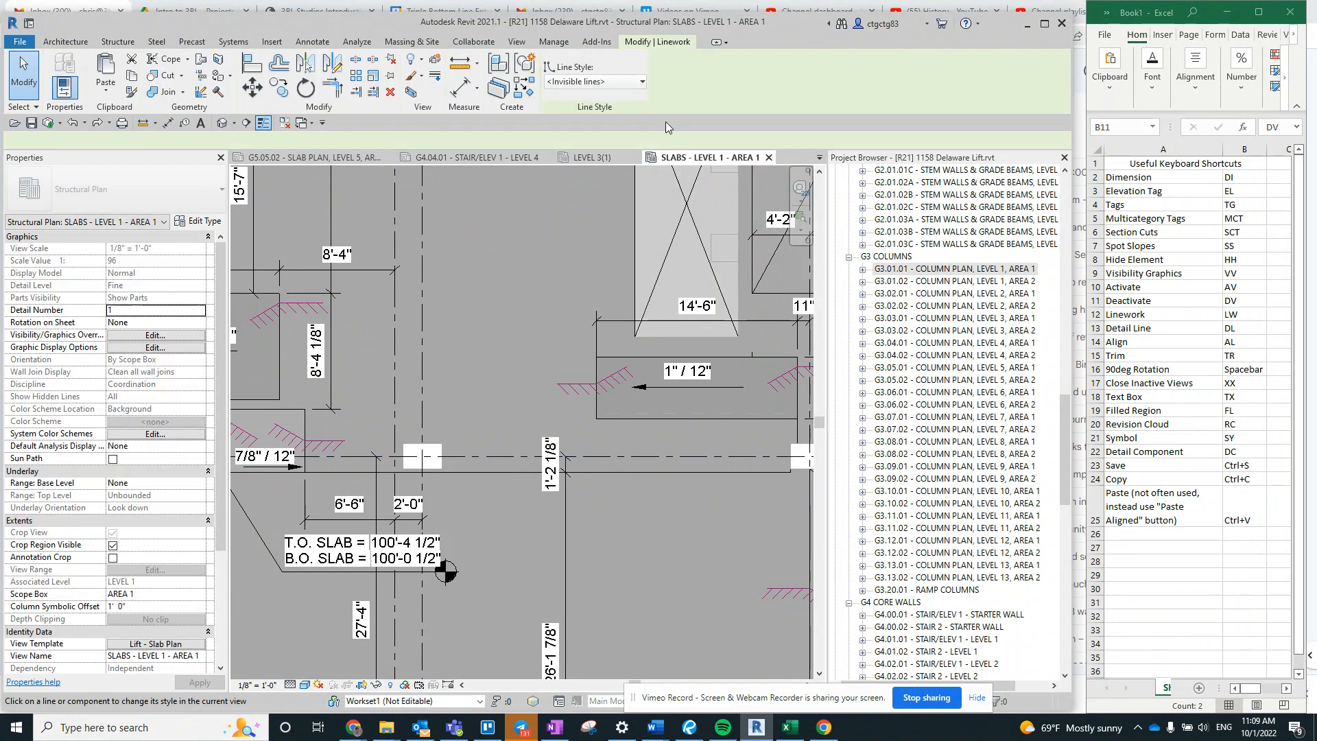
pyautogui.click(600, 82)
pyautogui.click(596, 183)
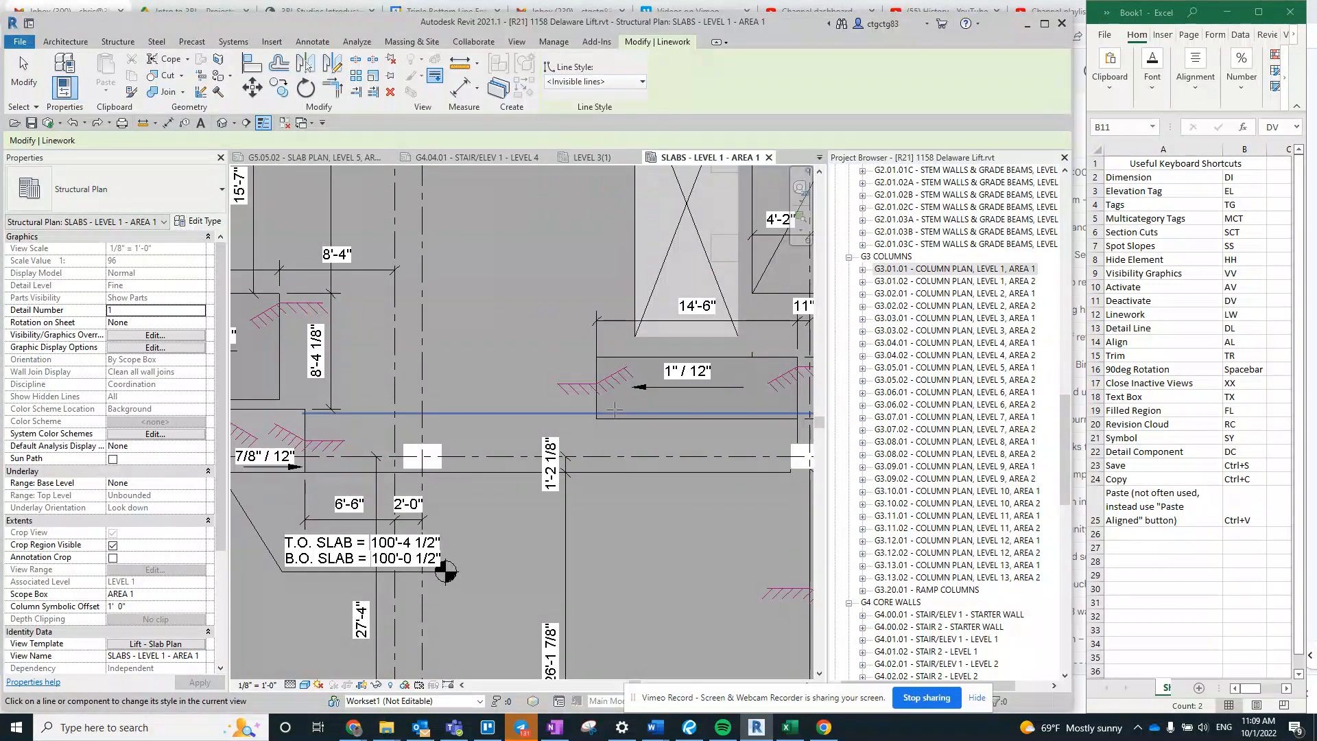
pyautogui.click(621, 472)
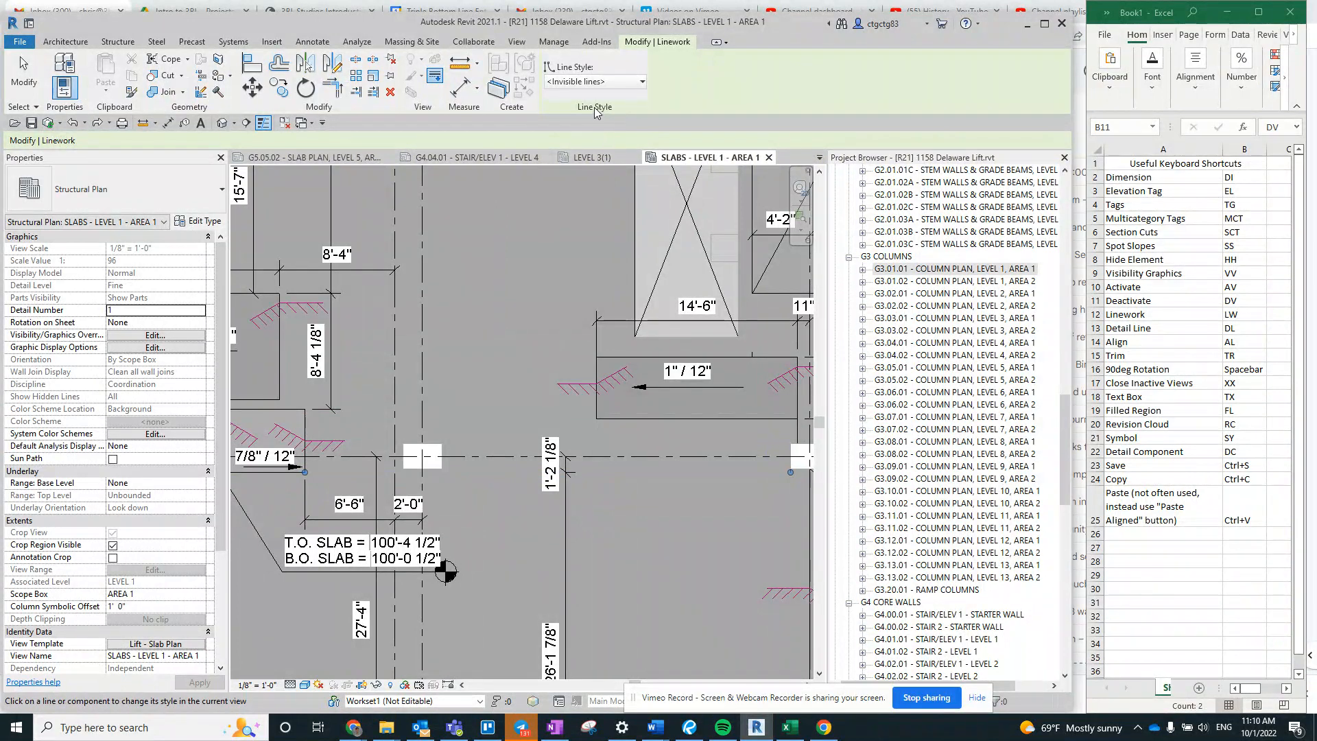
# - Override the slab edge below grid 4 with the <Hidden Lines> style, followed by the <Hidden> style
pyautogui.click(594, 82)
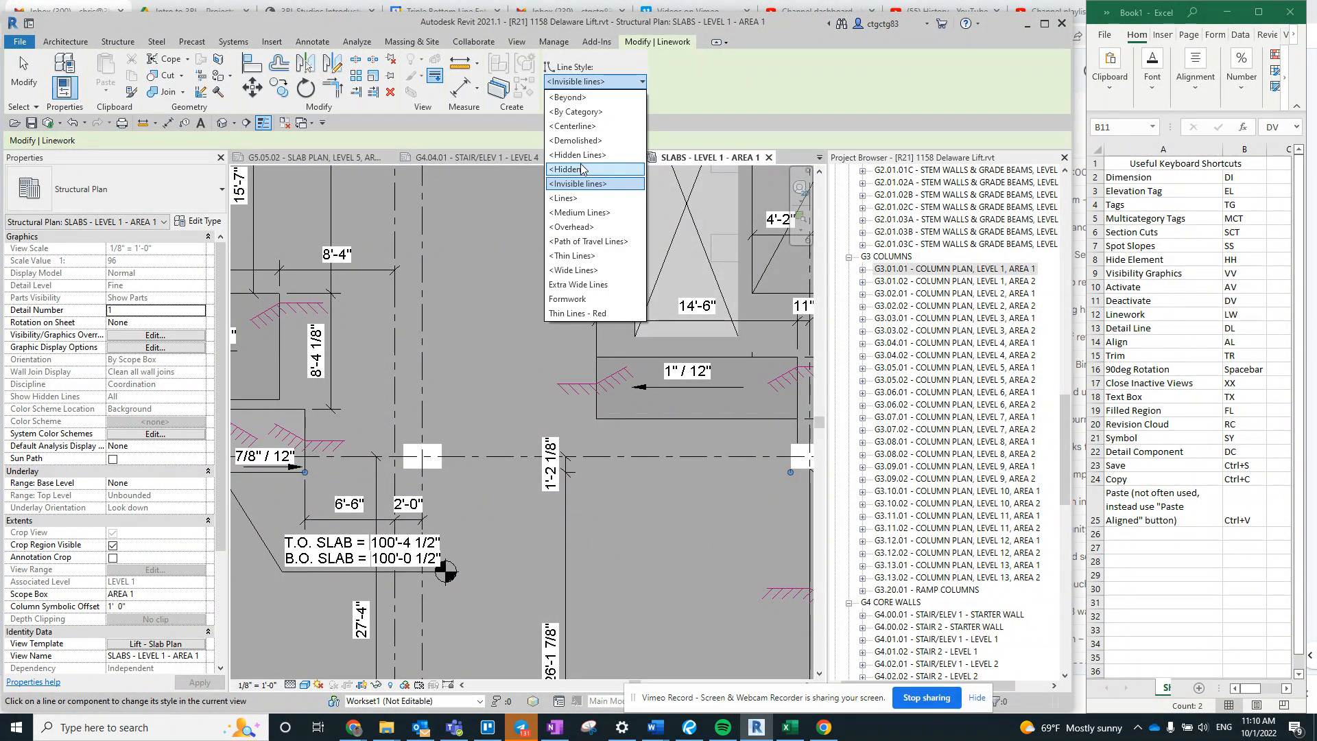
pyautogui.click(582, 156)
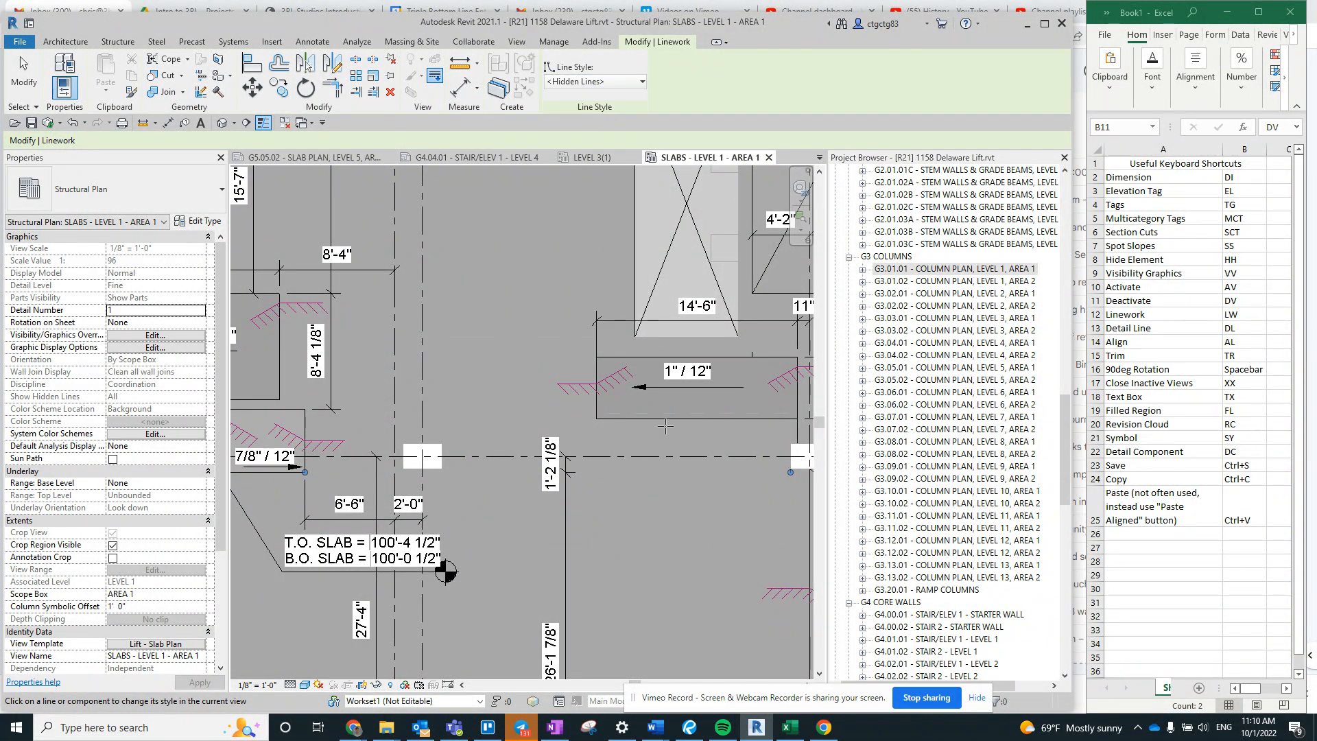
pyautogui.click(679, 473)
pyautogui.click(587, 84)
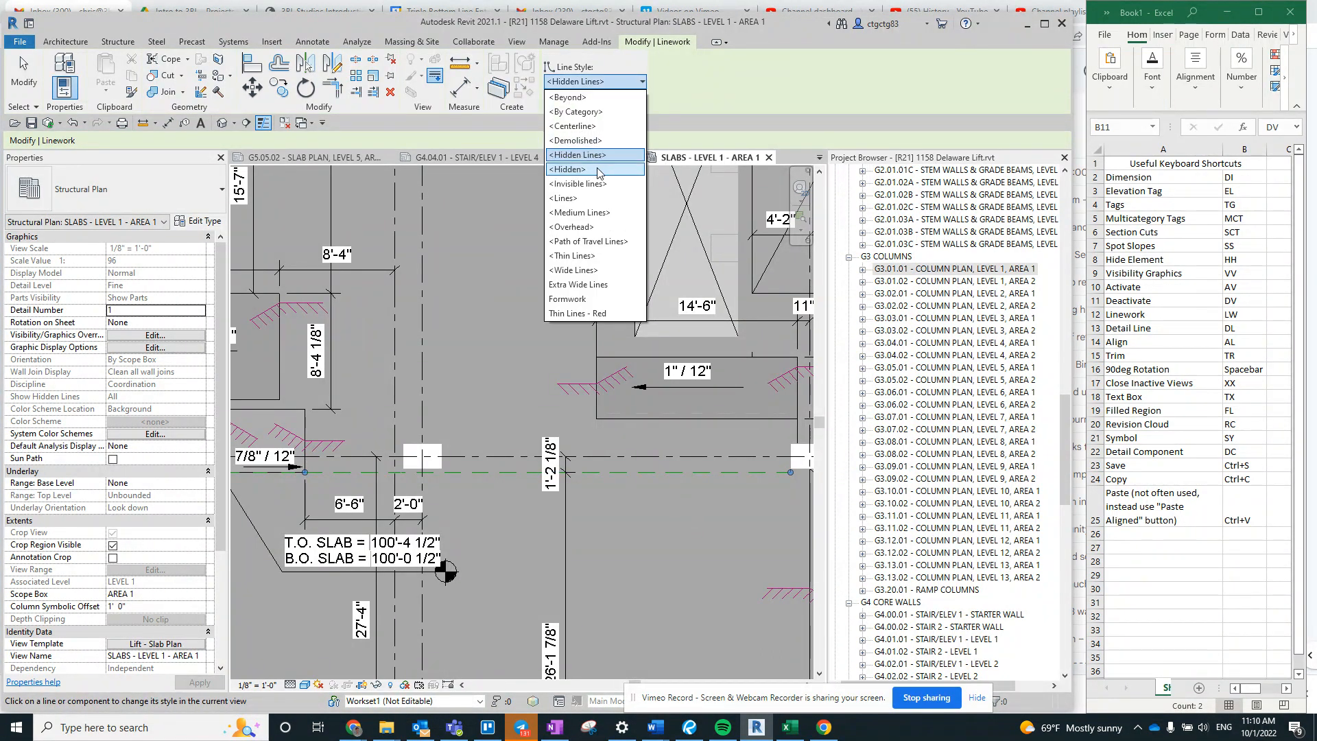
pyautogui.click(595, 168)
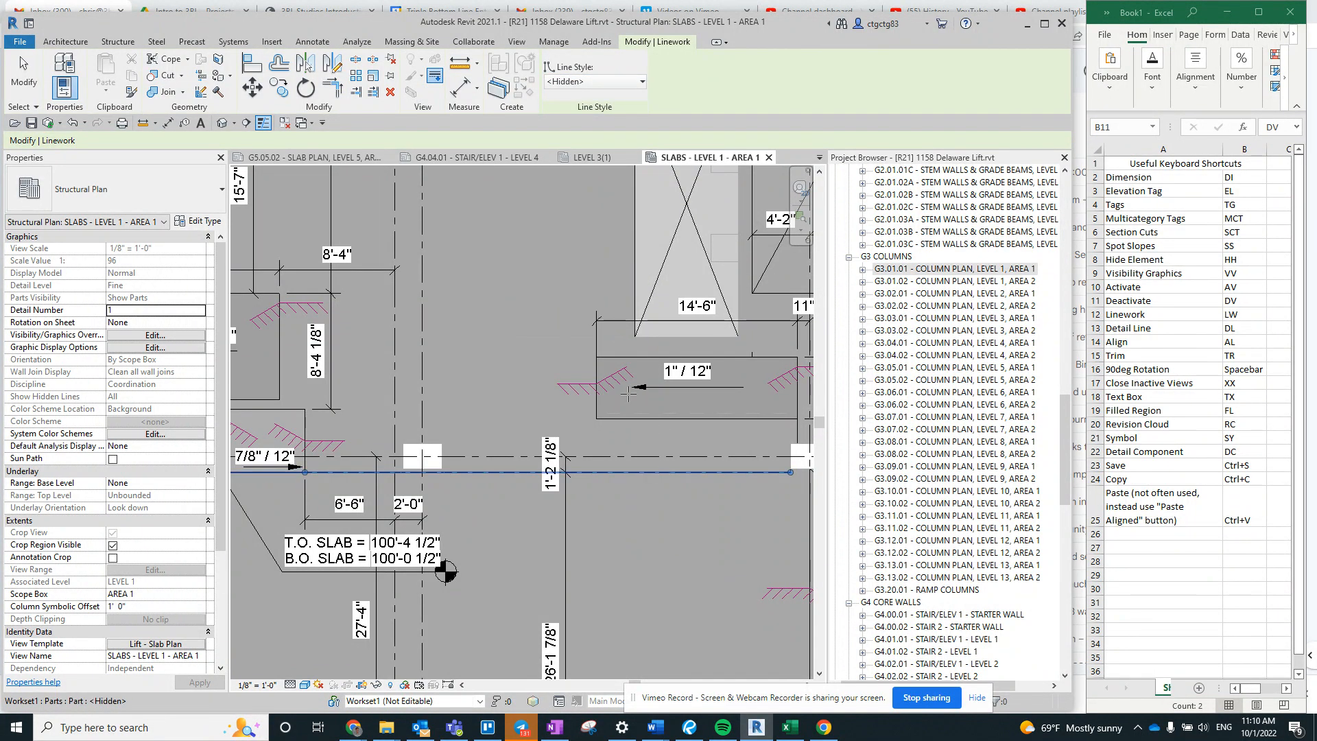
# - Override the slab edge below grid 4 with the <Medium Lines> style and end the Linework command
pyautogui.click(567, 84)
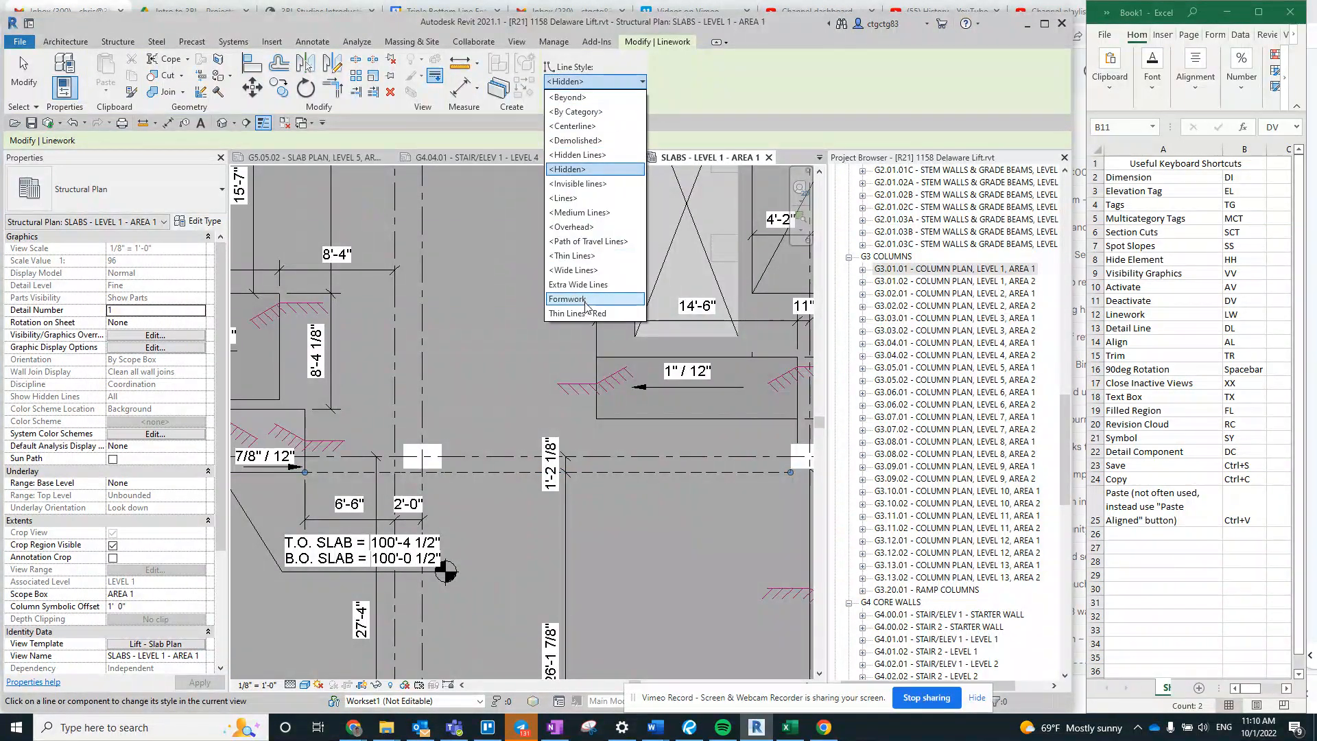
pyautogui.click(582, 212)
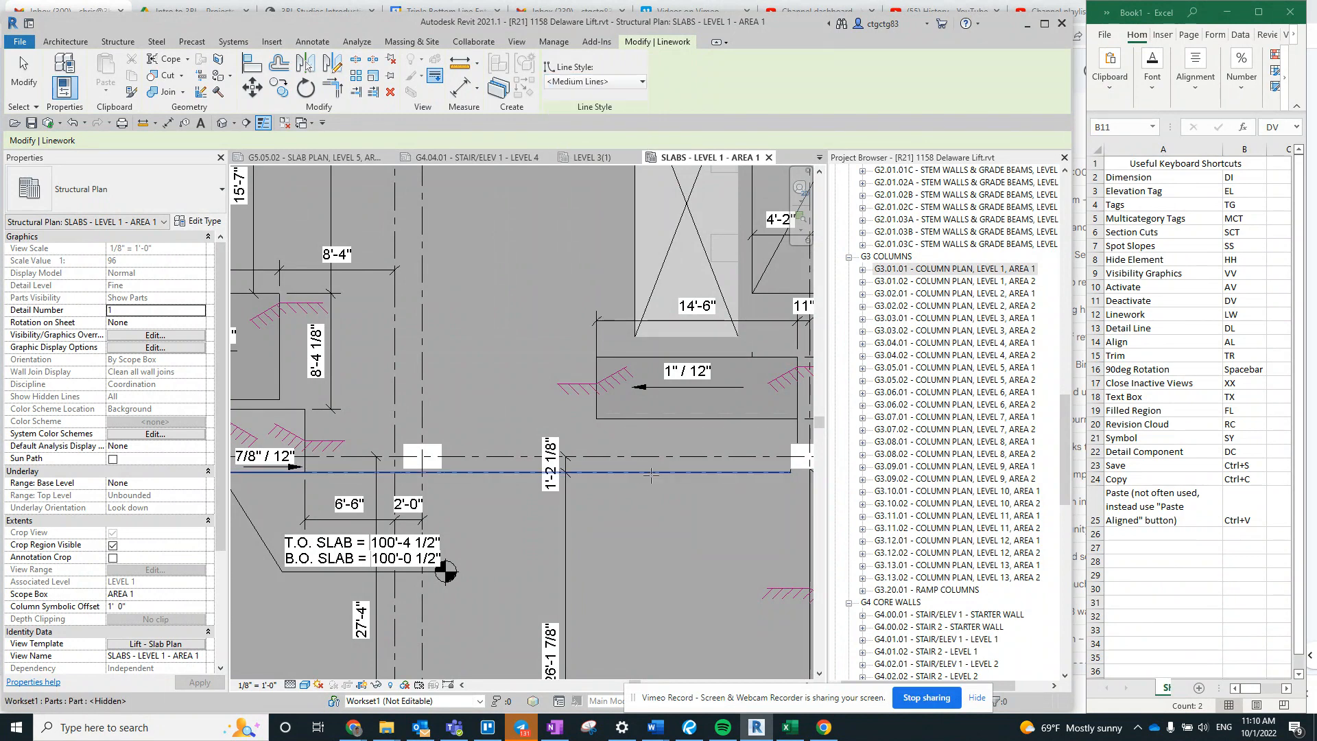
pyautogui.click(652, 474)
pyautogui.press('Escape')
pyautogui.press('Escape')
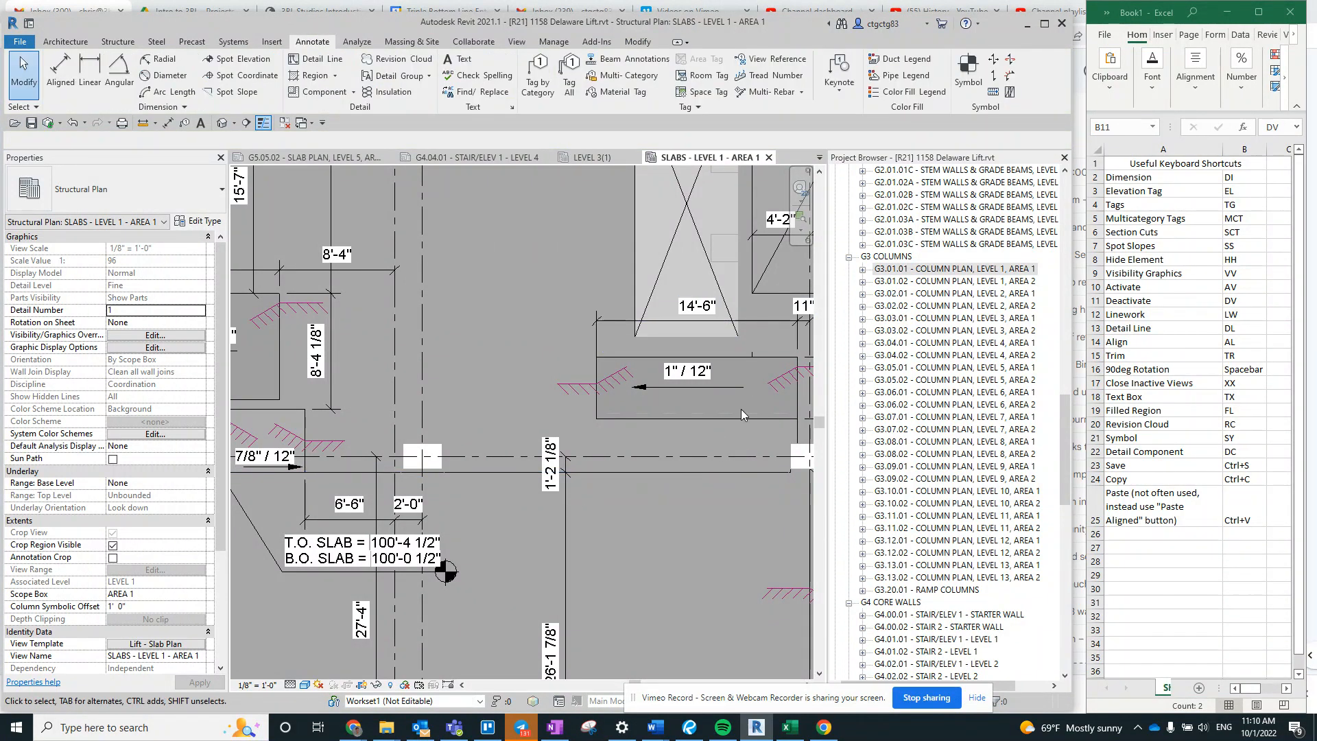
pyautogui.hotkey('alt', 'Tab')
pyautogui.click(1238, 10)
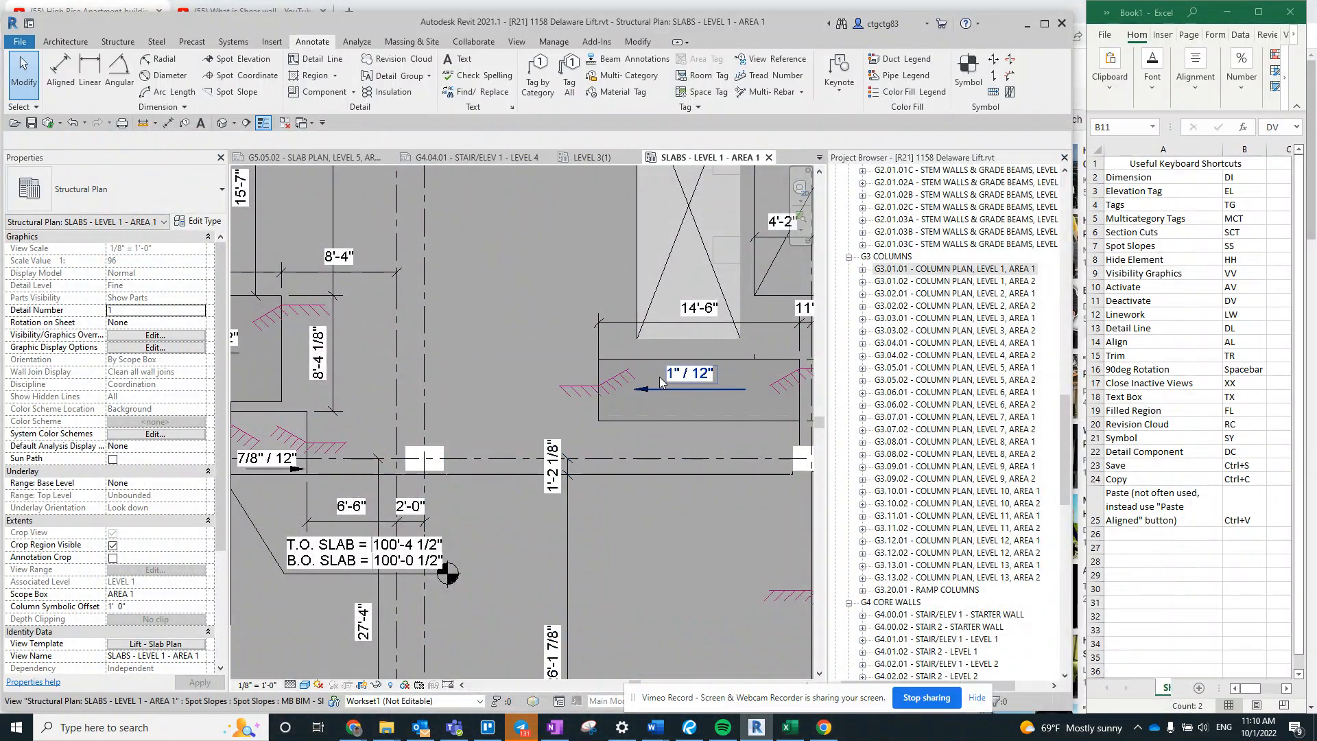
# - Bring the open slab area above grid 5 into view and highlight the Detail Line shortcut DL in the Excel list
pyautogui.scroll(-3, 605, 399)
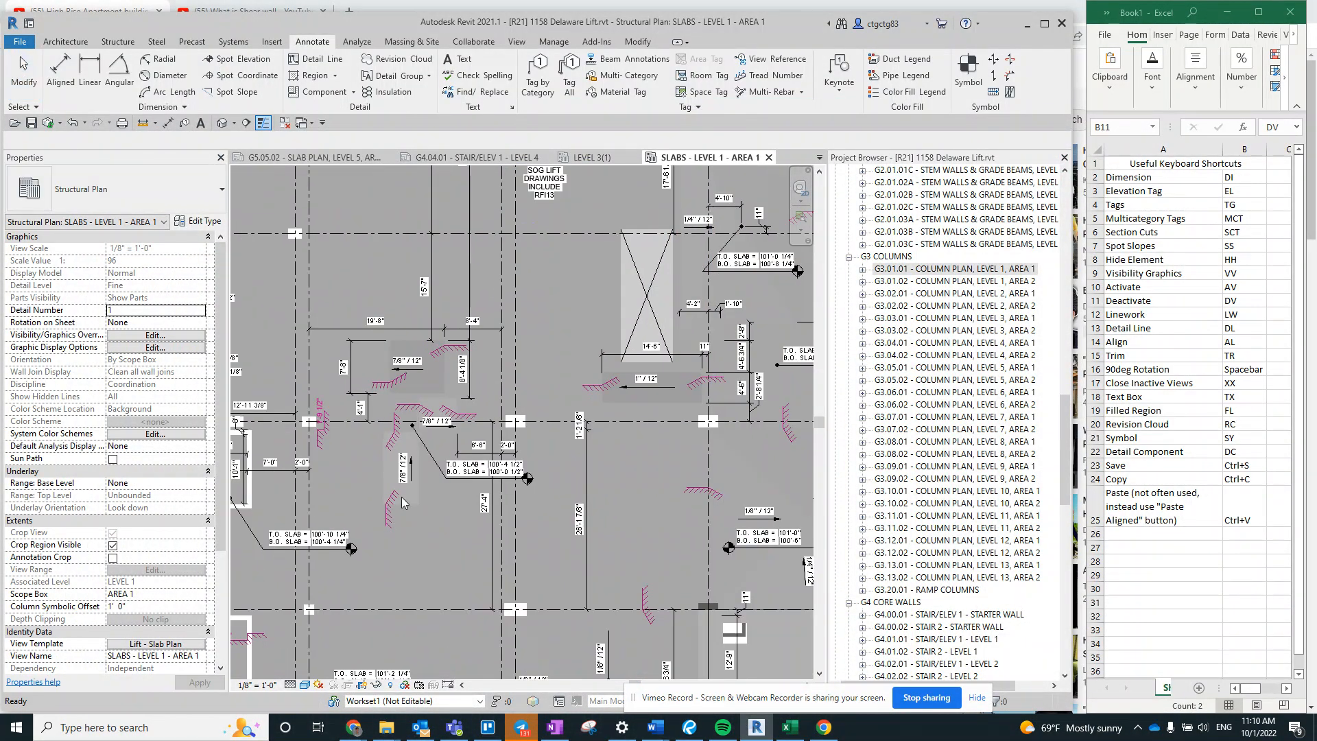
pyautogui.moveTo(425, 545); pyautogui.dragTo(550, 389, button='middle')
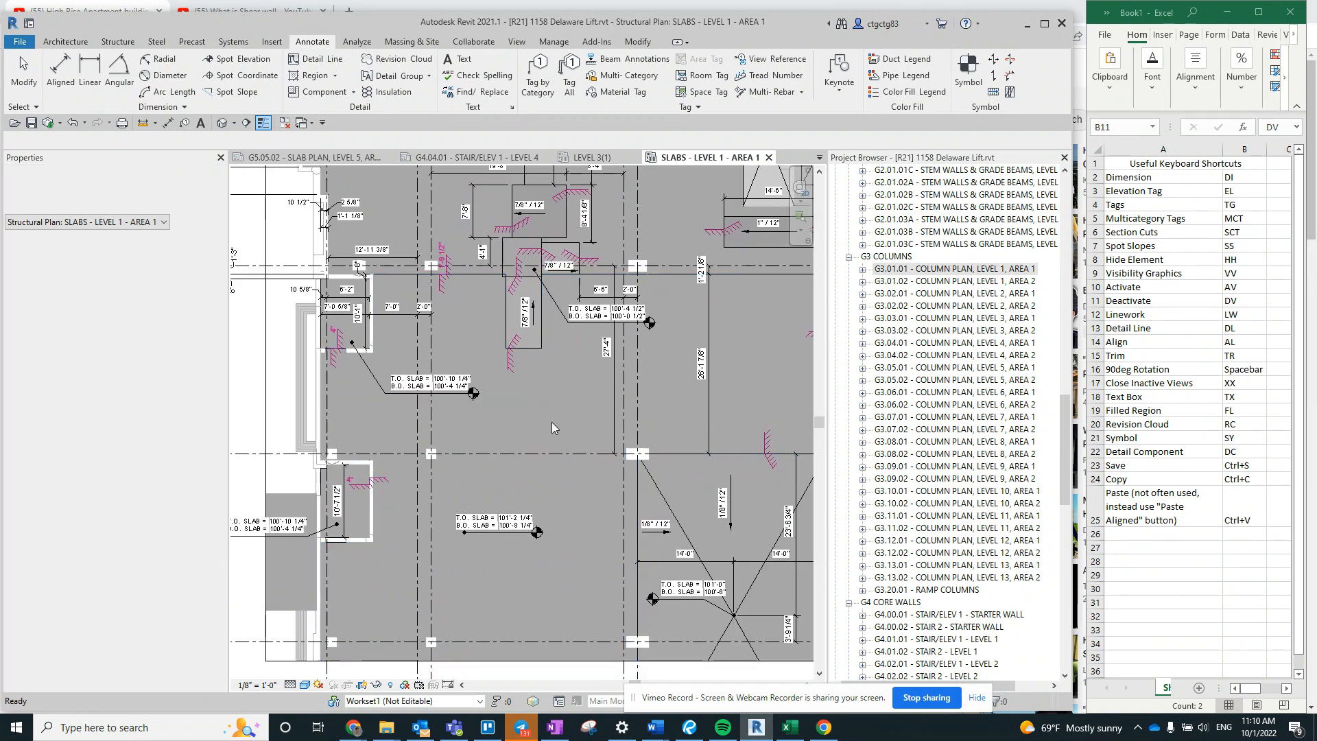
pyautogui.scroll(2, 549, 428)
pyautogui.click(1245, 330)
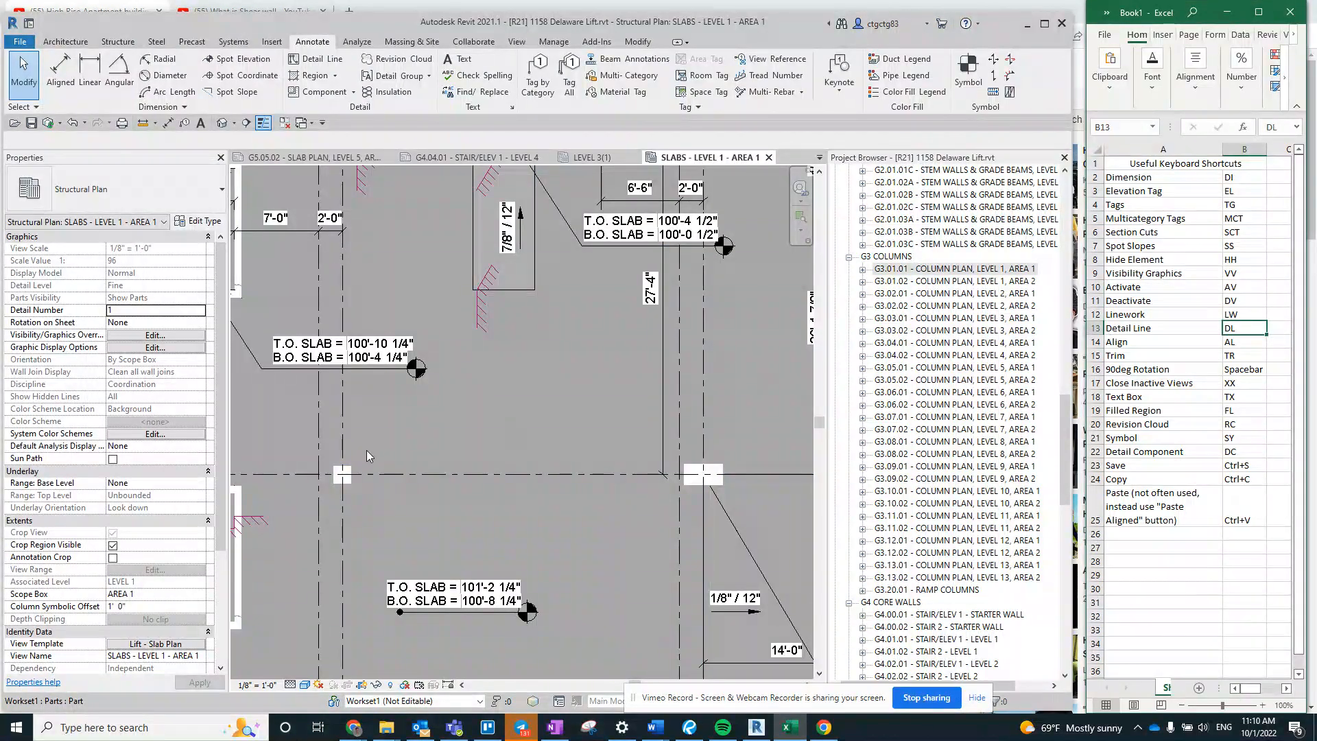
# - Draw a freeform chain of detail lines in the Thin Lines - Red style on the open slab just above grid 5
pyautogui.click(509, 427)
pyautogui.moveTo(511, 383); pyautogui.dragTo(524, 378, button='middle')
pyautogui.press('d')
pyautogui.press('l')
pyautogui.click(482, 370)
pyautogui.click(482, 454)
pyautogui.click(537, 453)
pyautogui.click(568, 337)
pyautogui.click(495, 351)
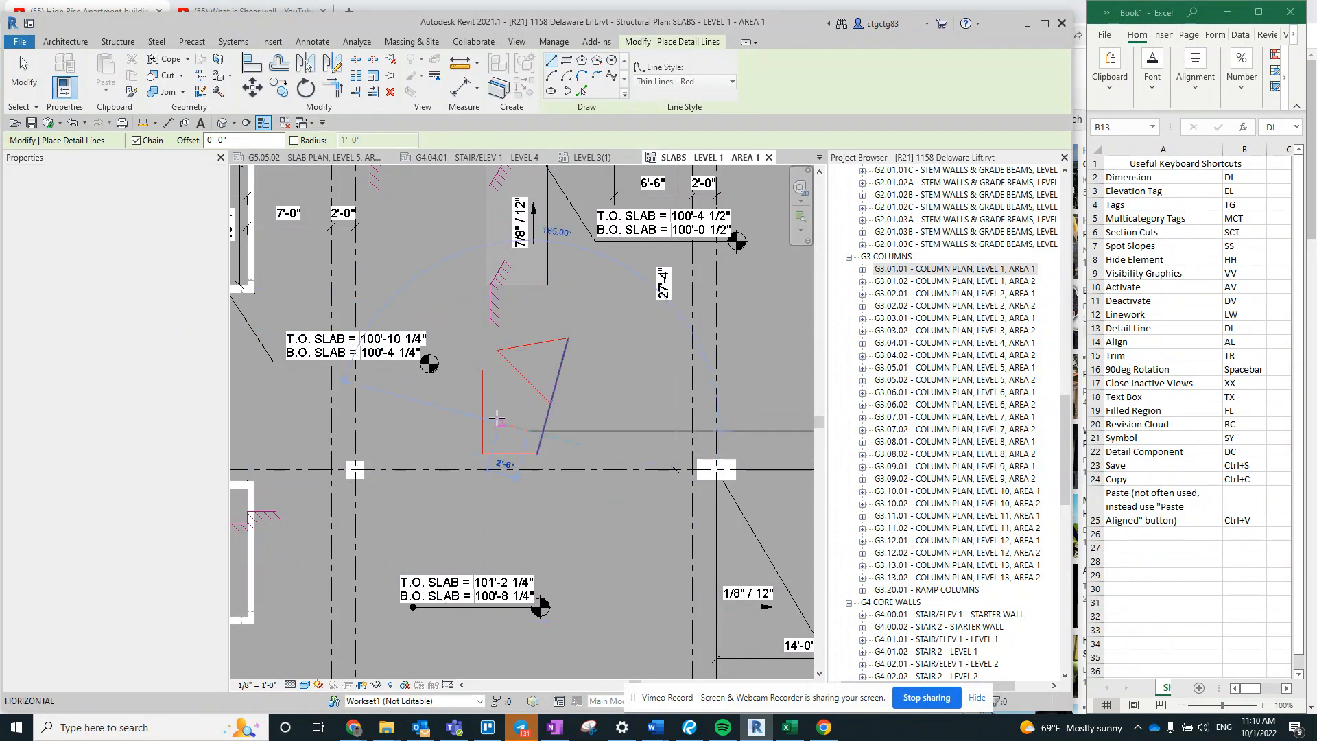
pyautogui.click(494, 421)
pyautogui.click(483, 369)
pyautogui.press('Escape')
pyautogui.press('Escape')
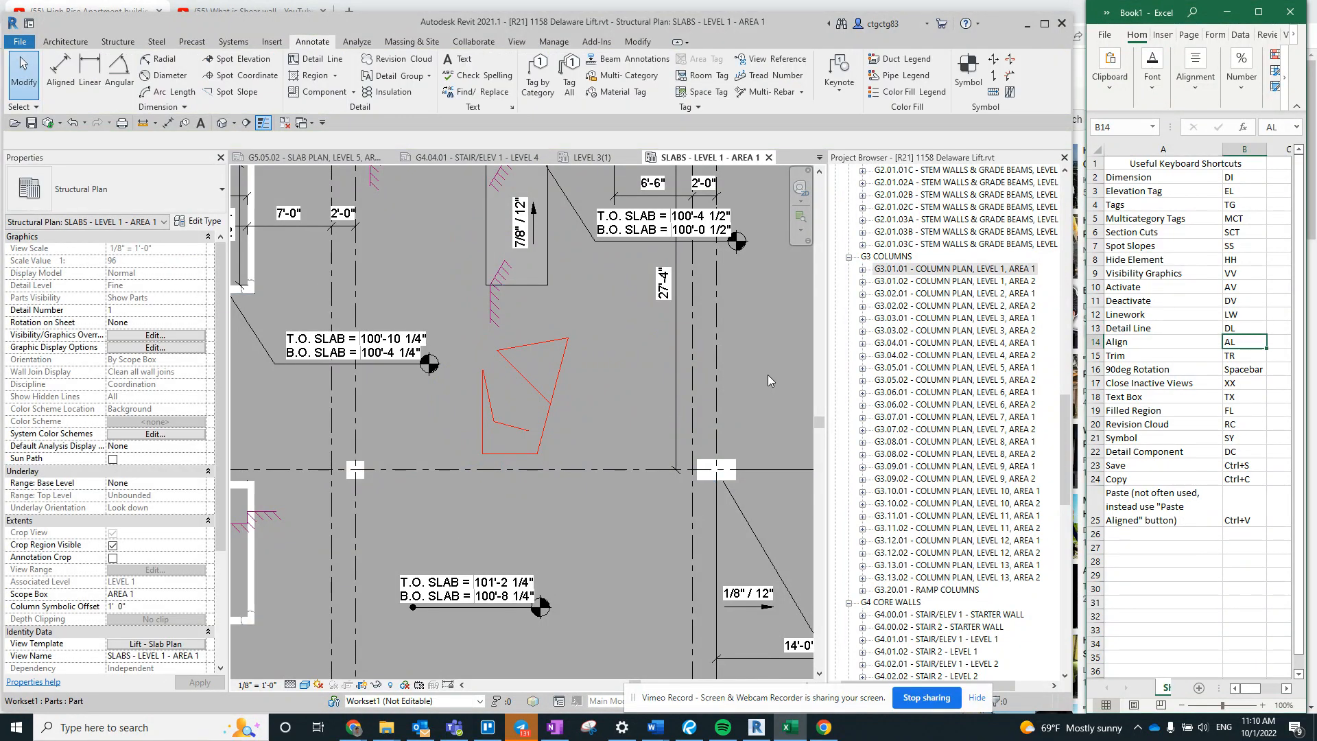
pyautogui.click(455, 509)
pyautogui.press('a')
pyautogui.press('l')
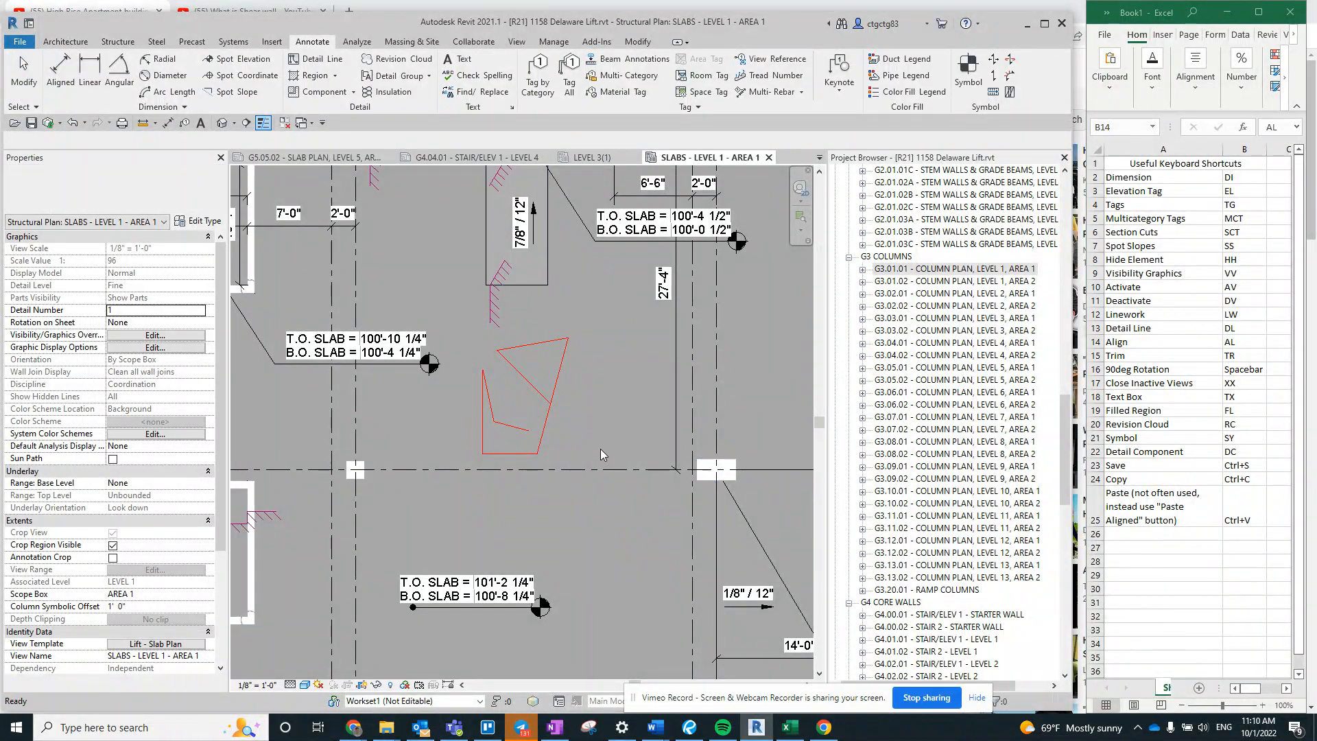
pyautogui.press('Escape')
# - Align the slanted right-hand detail line of the red chain with the left face of the 22 x 40 column on grid 5
pyautogui.moveTo(569, 418); pyautogui.dragTo(608, 411, button='middle')
pyautogui.scroll(2, 565, 399)
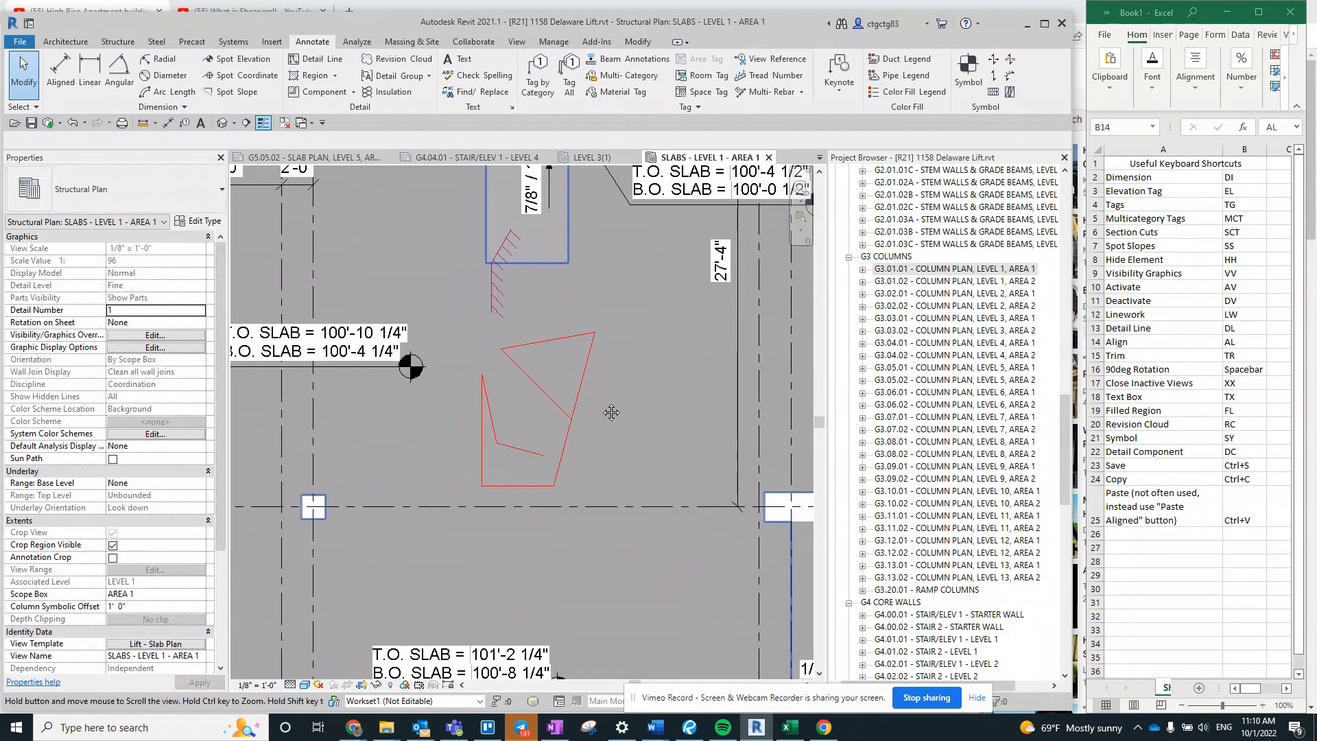
pyautogui.moveTo(686, 401); pyautogui.dragTo(656, 405, button='middle')
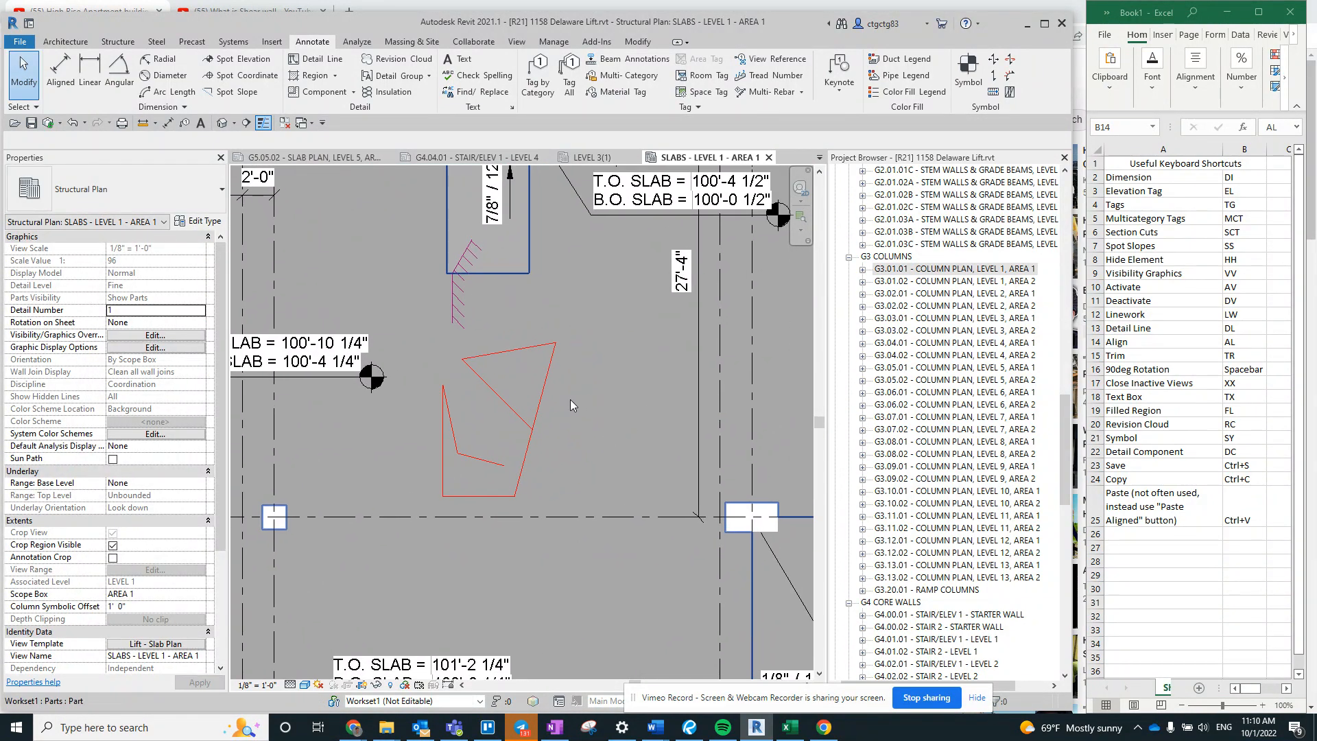
pyautogui.click(543, 392)
pyautogui.click(685, 409)
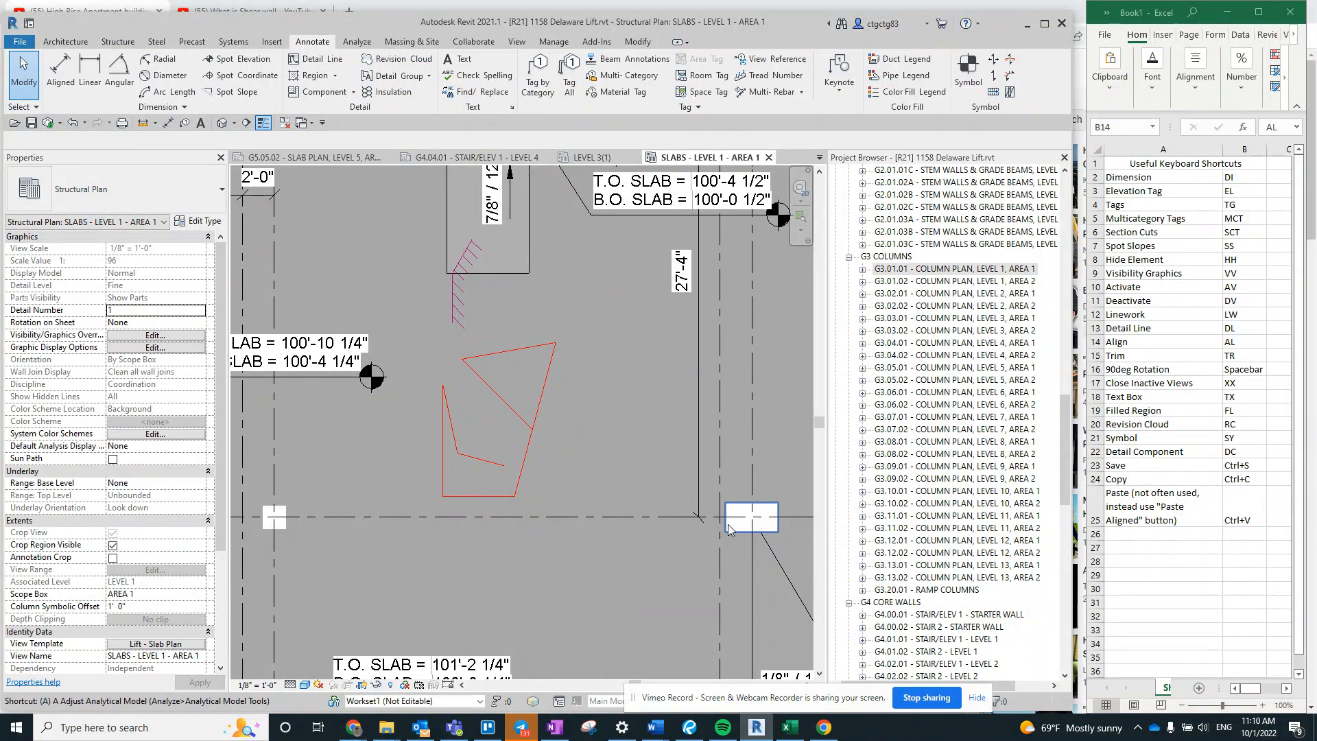
pyautogui.press('a')
pyautogui.press('l')
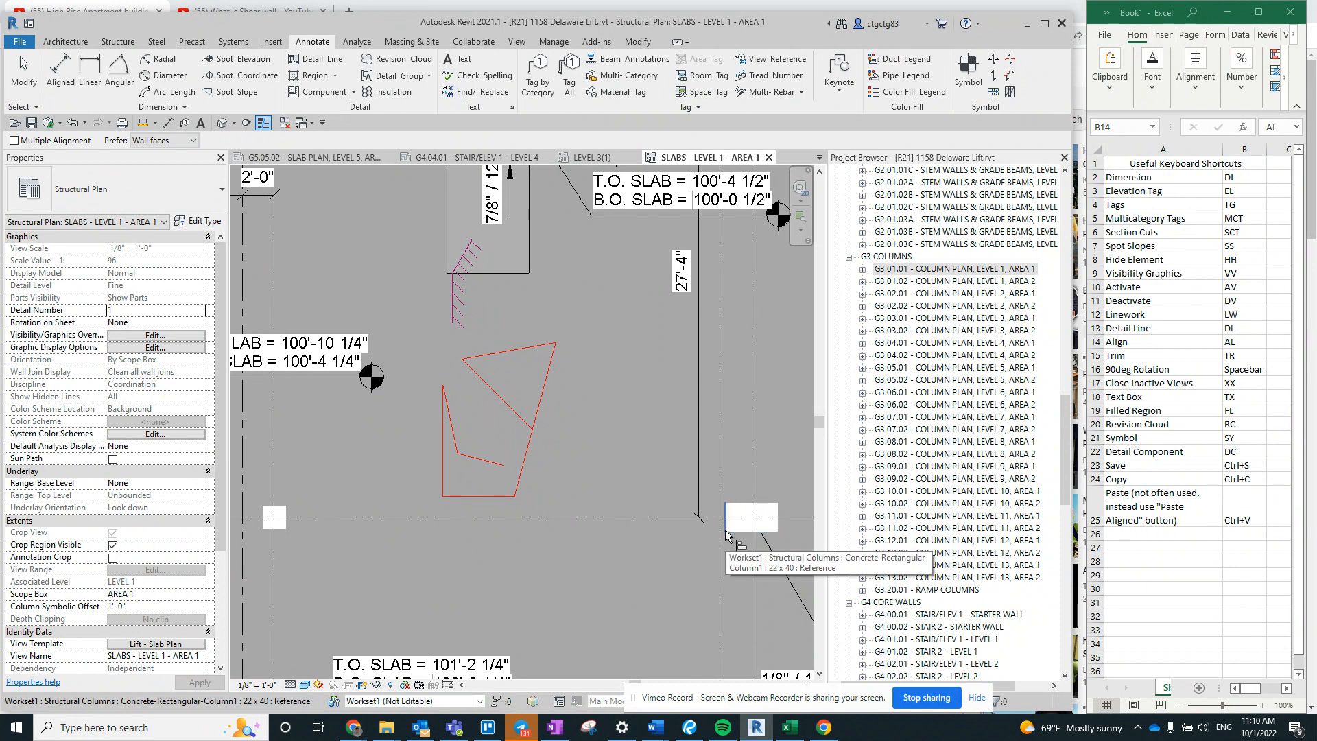
pyautogui.click(726, 533)
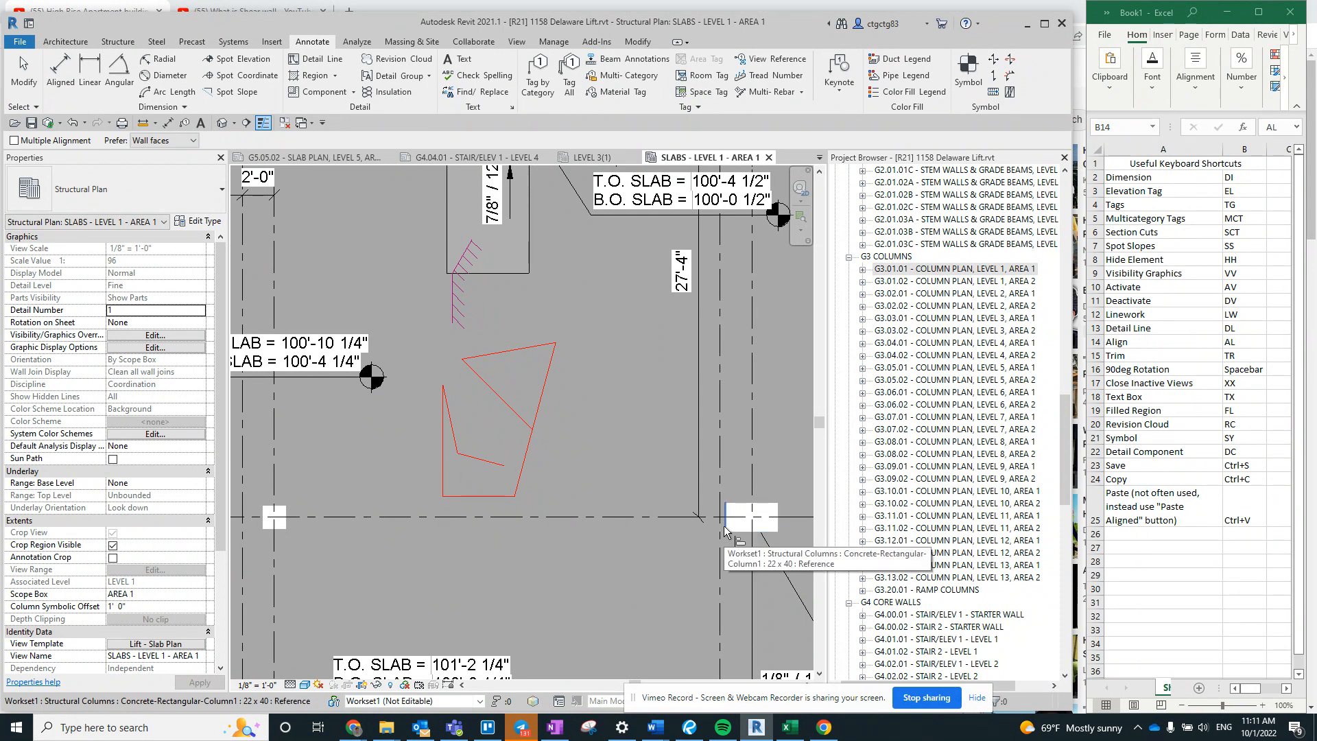
pyautogui.click(530, 456)
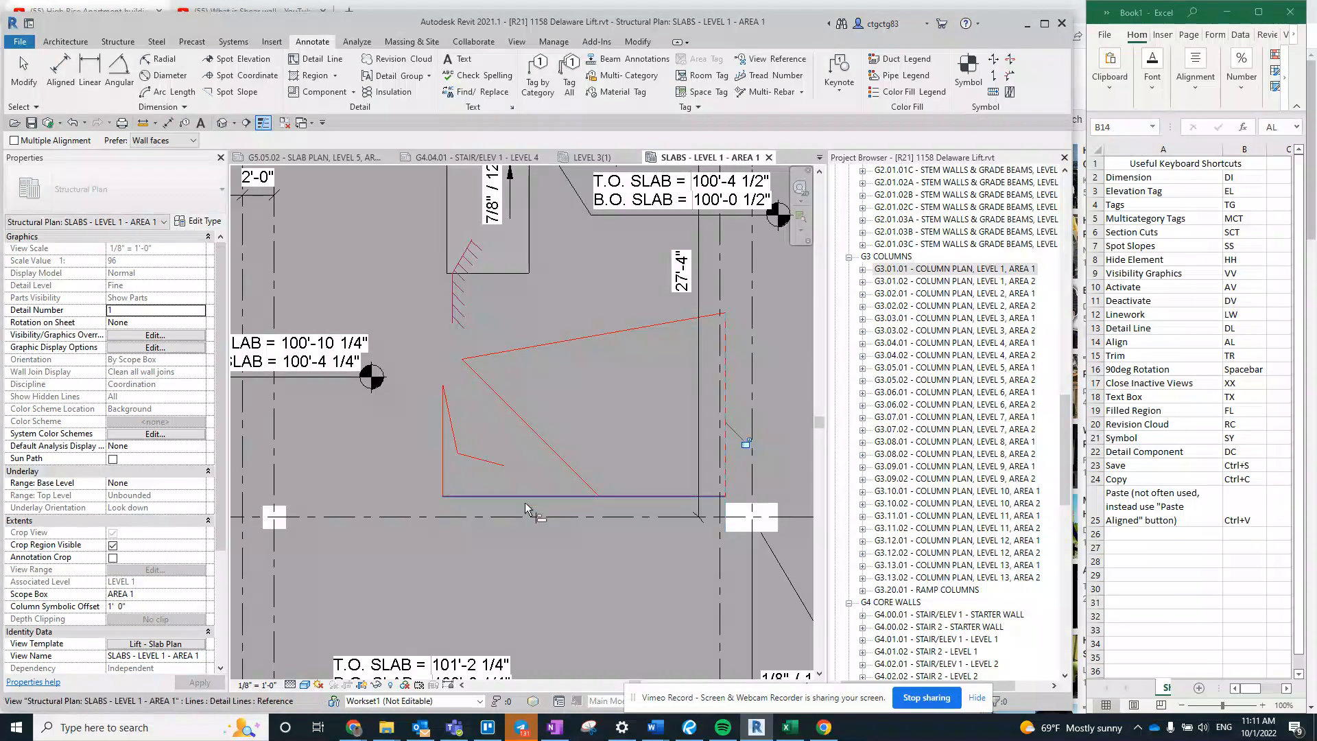
pyautogui.press('Escape')
pyautogui.press('Escape')
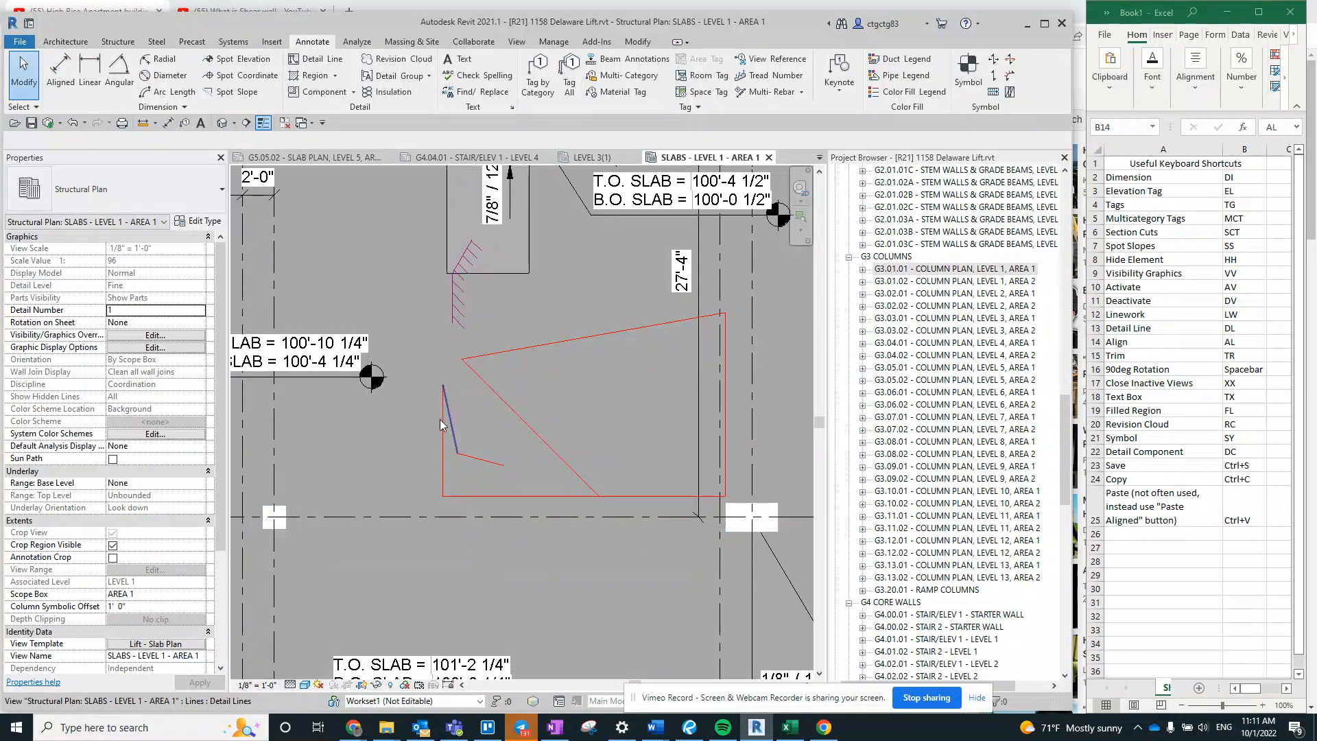
# - Trim the long upper detail line and the short steep line at the chain's left end to meet in a corner
pyautogui.scroll(2, 448, 348)
pyautogui.moveTo(526, 456); pyautogui.dragTo(449, 489, button='middle')
pyautogui.scroll(1, 462, 467)
pyautogui.moveTo(692, 517); pyautogui.dragTo(745, 524, button='middle')
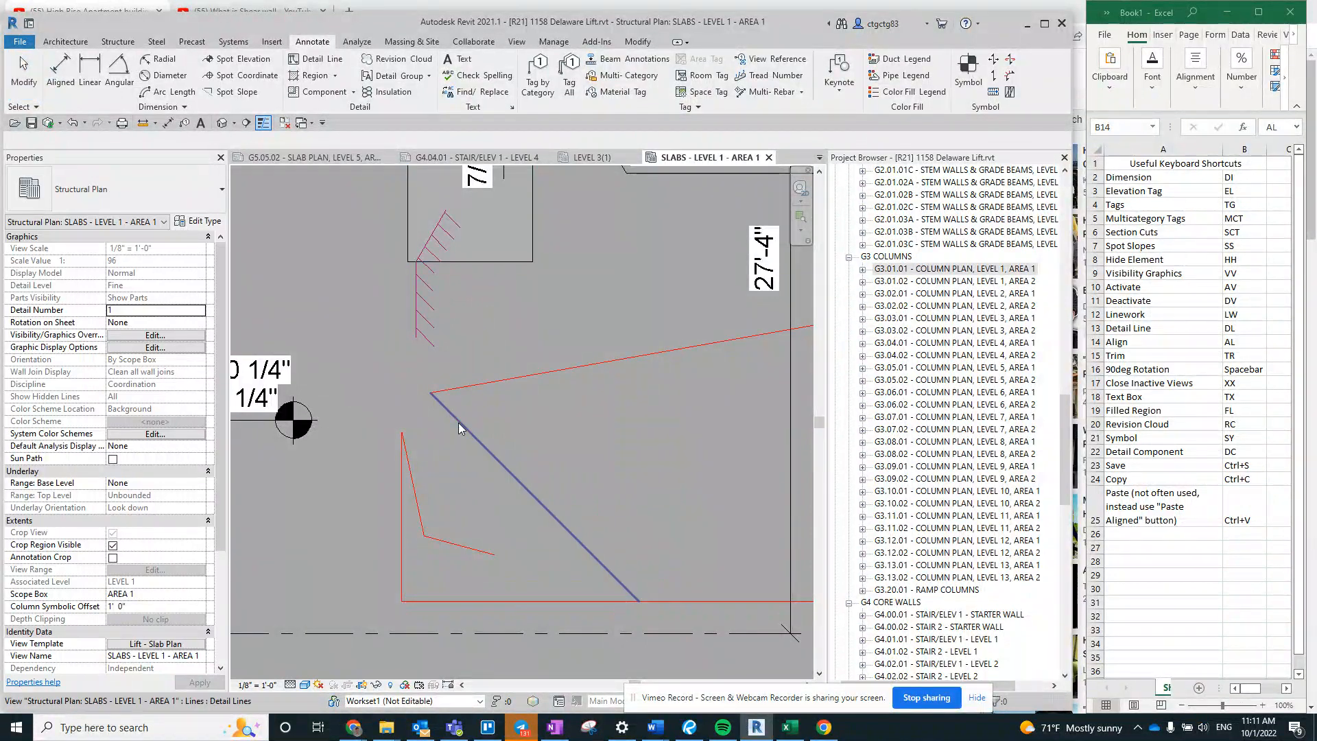
pyautogui.click(482, 390)
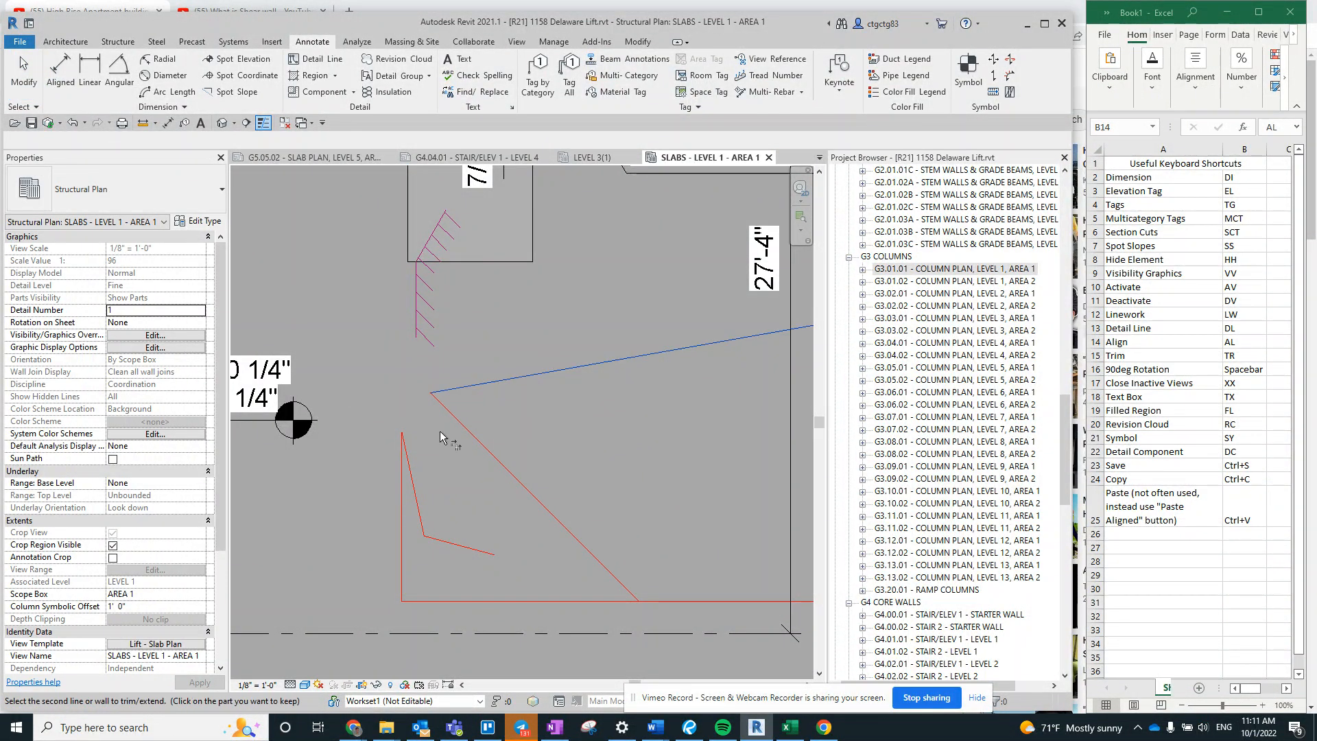
pyautogui.press('Escape')
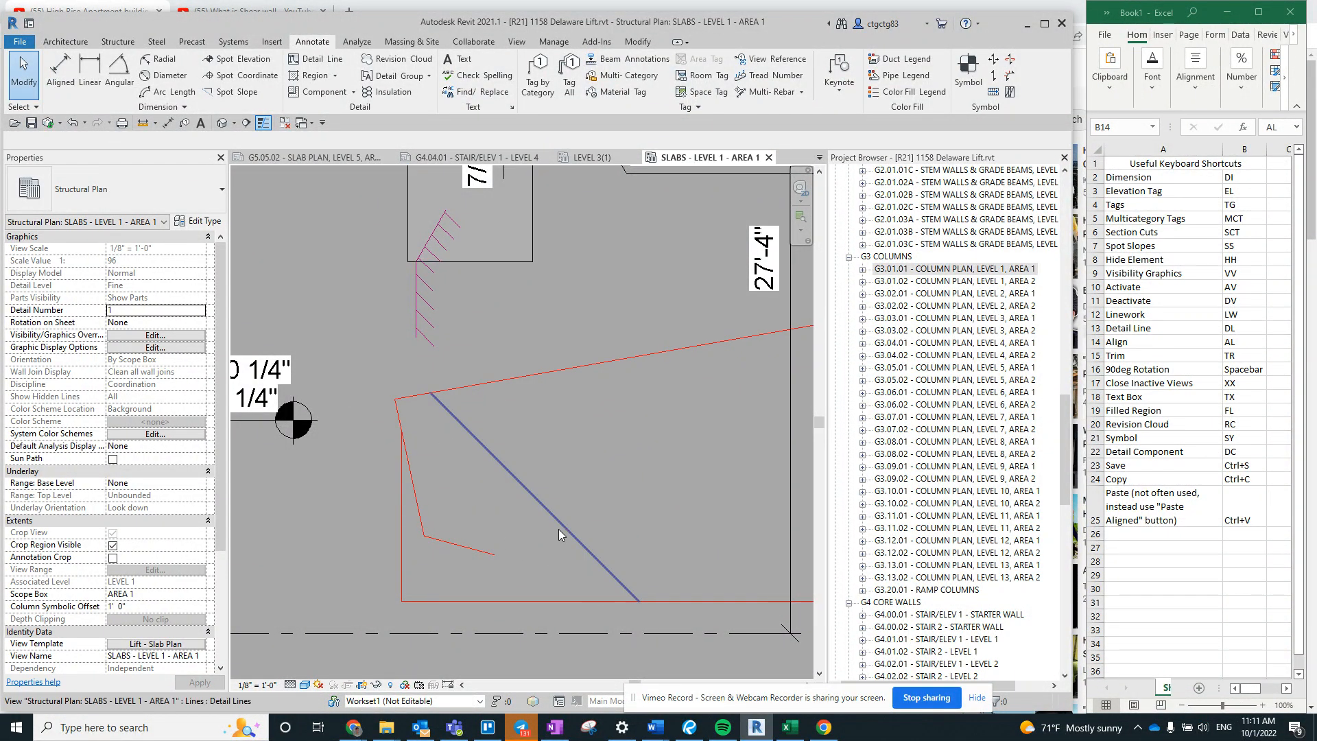
# - Insert a row above 90deg Rotation in the Excel shortcut list and enter Split Line with the shortcut SL
pyautogui.rightClick(1095, 354)
pyautogui.press('Escape')
pyautogui.rightClick(1095, 368)
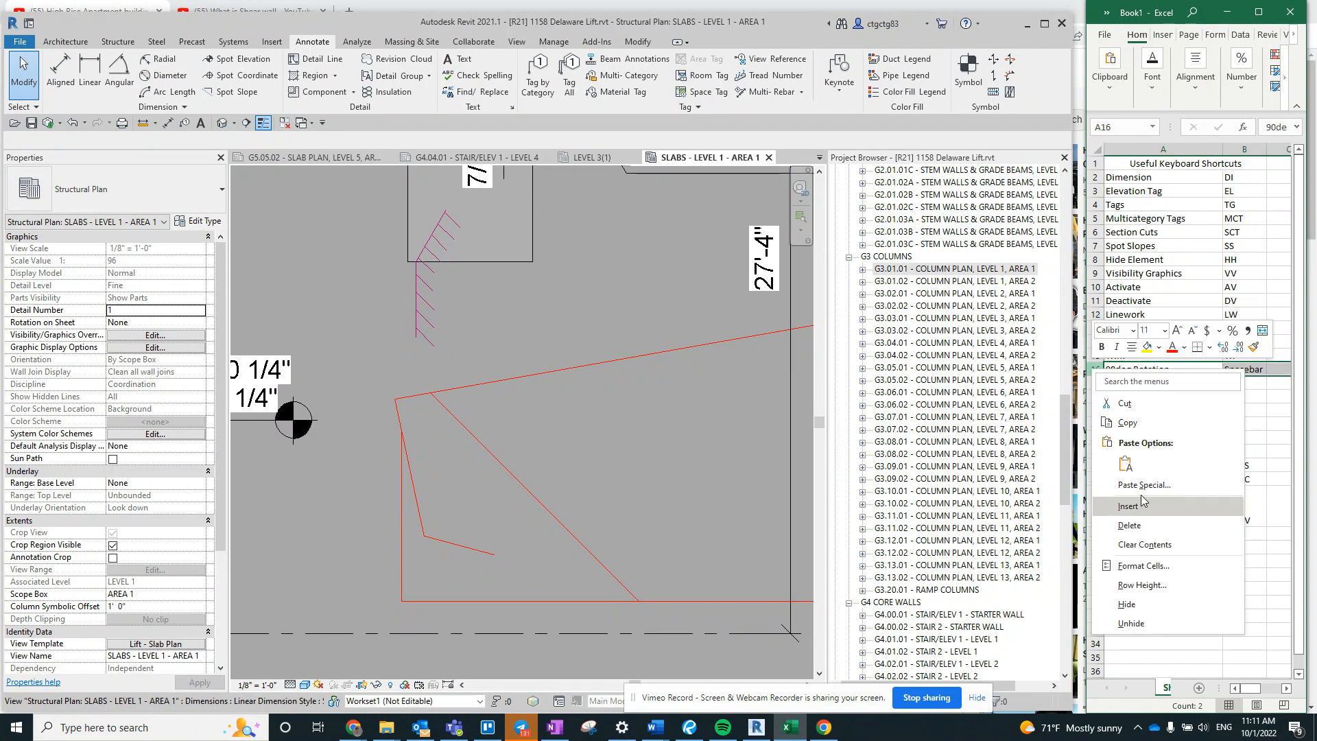
pyautogui.click(1132, 506)
pyautogui.click(1135, 369)
pyautogui.write('Split L')
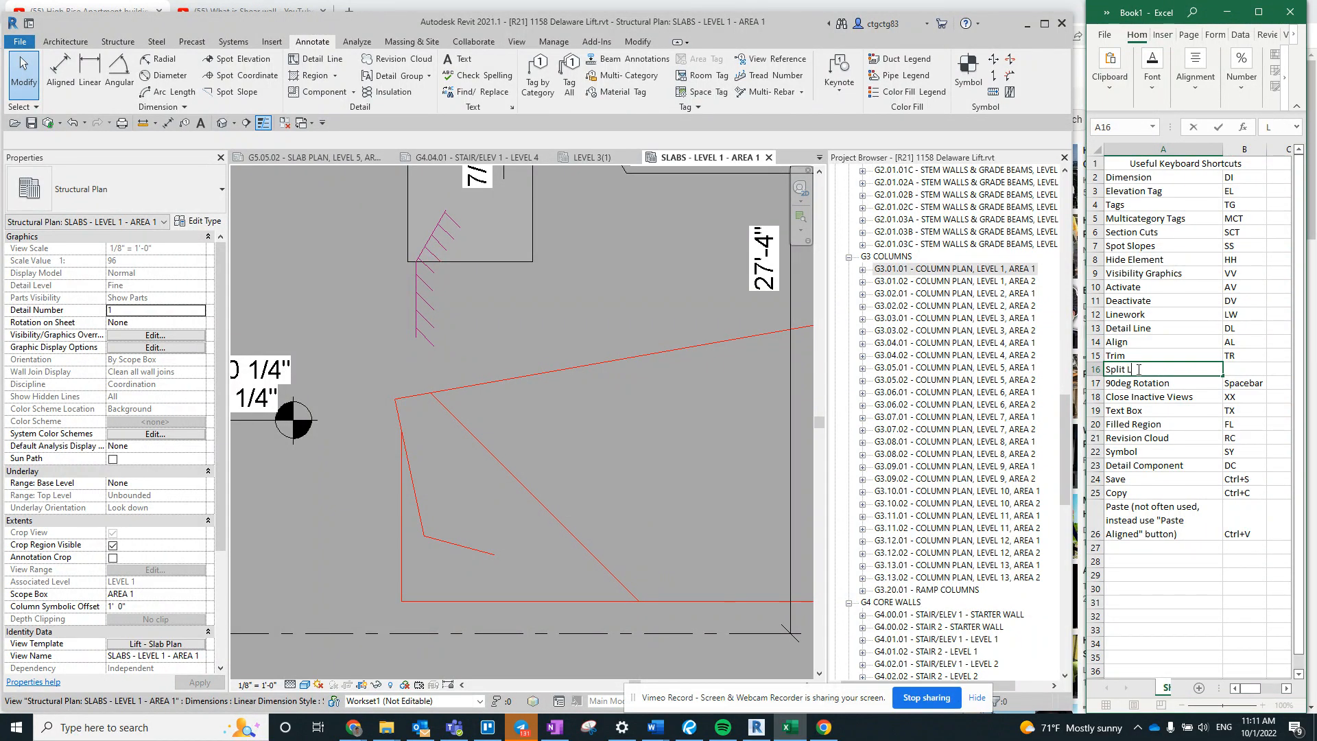
pyautogui.write('ine')
pyautogui.press('Tab')
pyautogui.write('SL')
pyautogui.press('Return')
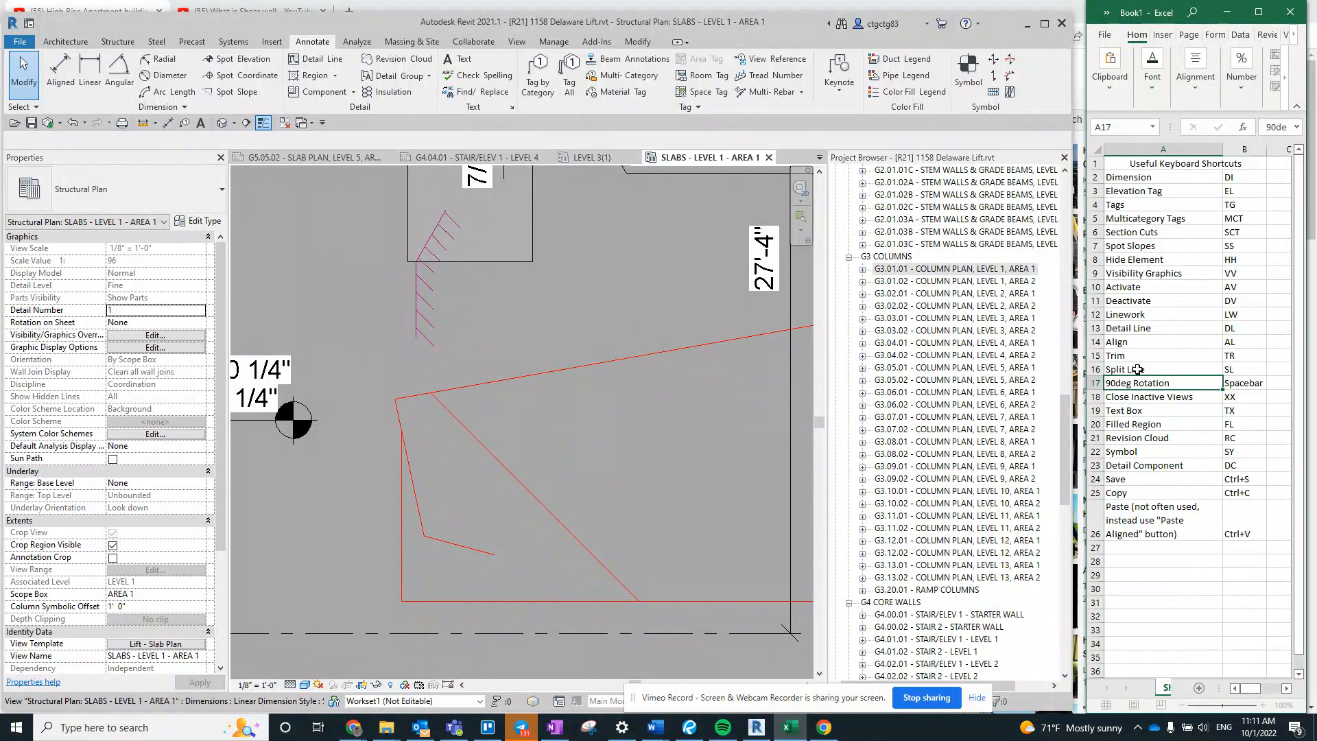
# - In Revit, split the horizontal bottom detail line where the long diagonal line meets it
pyautogui.click(783, 506)
pyautogui.moveTo(742, 593); pyautogui.dragTo(640, 587, button='middle')
pyautogui.moveTo(519, 592); pyautogui.dragTo(540, 590, button='middle')
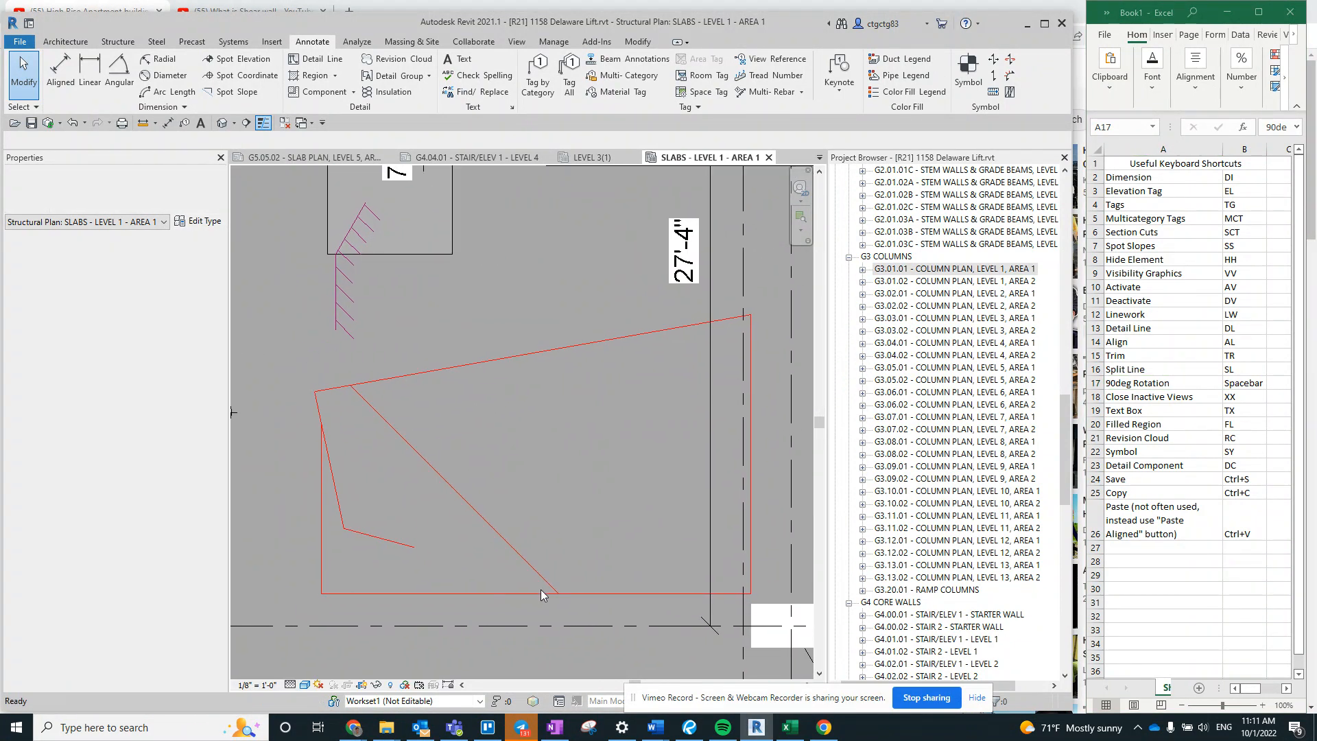
pyautogui.press('s')
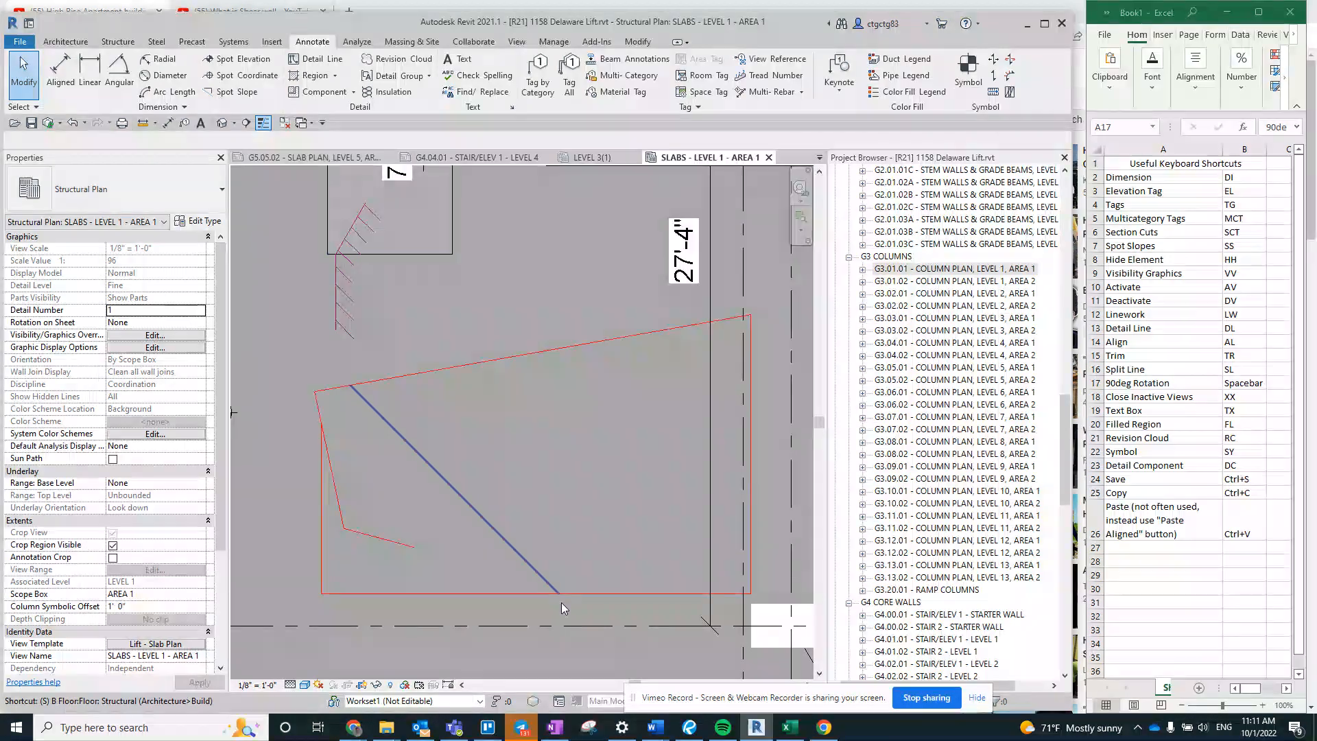
pyautogui.press('l')
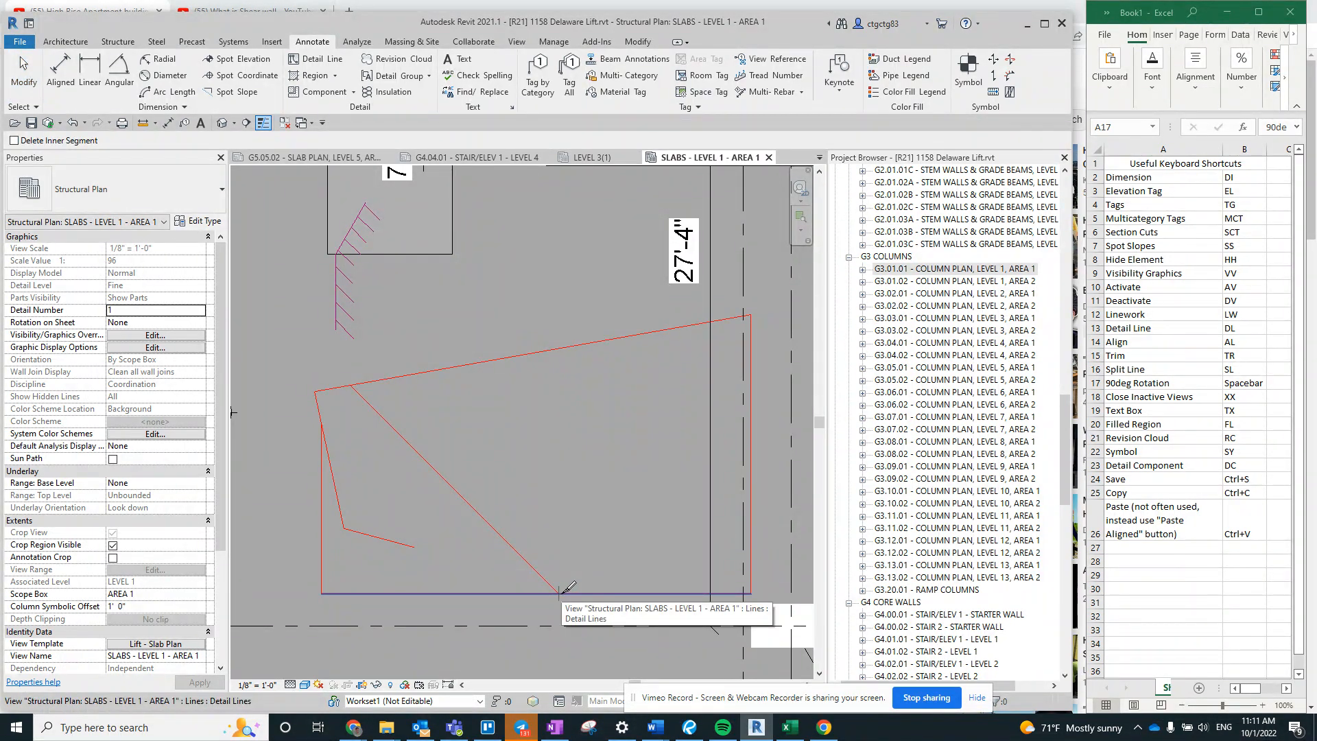
pyautogui.click(561, 593)
pyautogui.press('Escape')
pyautogui.click(463, 594)
pyautogui.press('Escape')
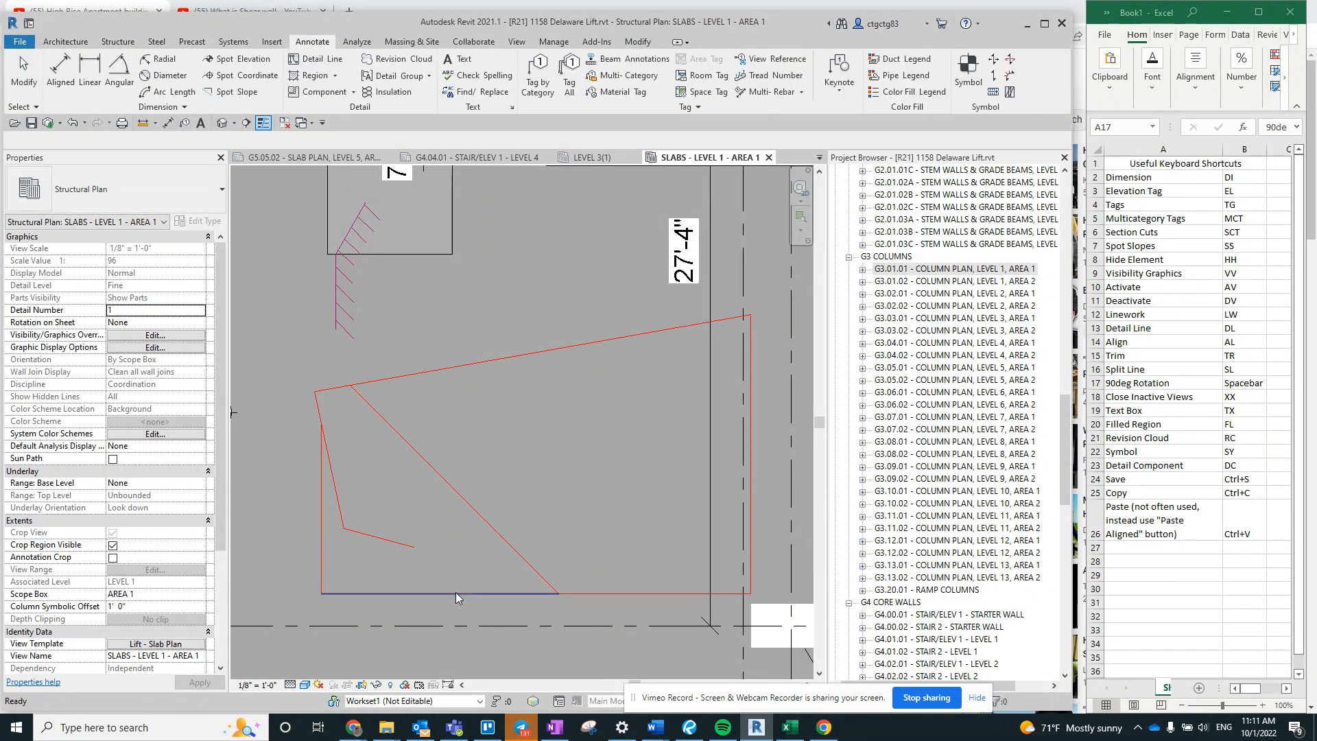
# - Highlight the 90deg Rotation shortcut Spacebar in Excel and select the Slab Step symbol at the lower slab edge in Revit
pyautogui.scroll(-1, 520, 475)
pyautogui.moveTo(519, 476); pyautogui.dragTo(591, 620, button='middle')
pyautogui.click(1243, 383)
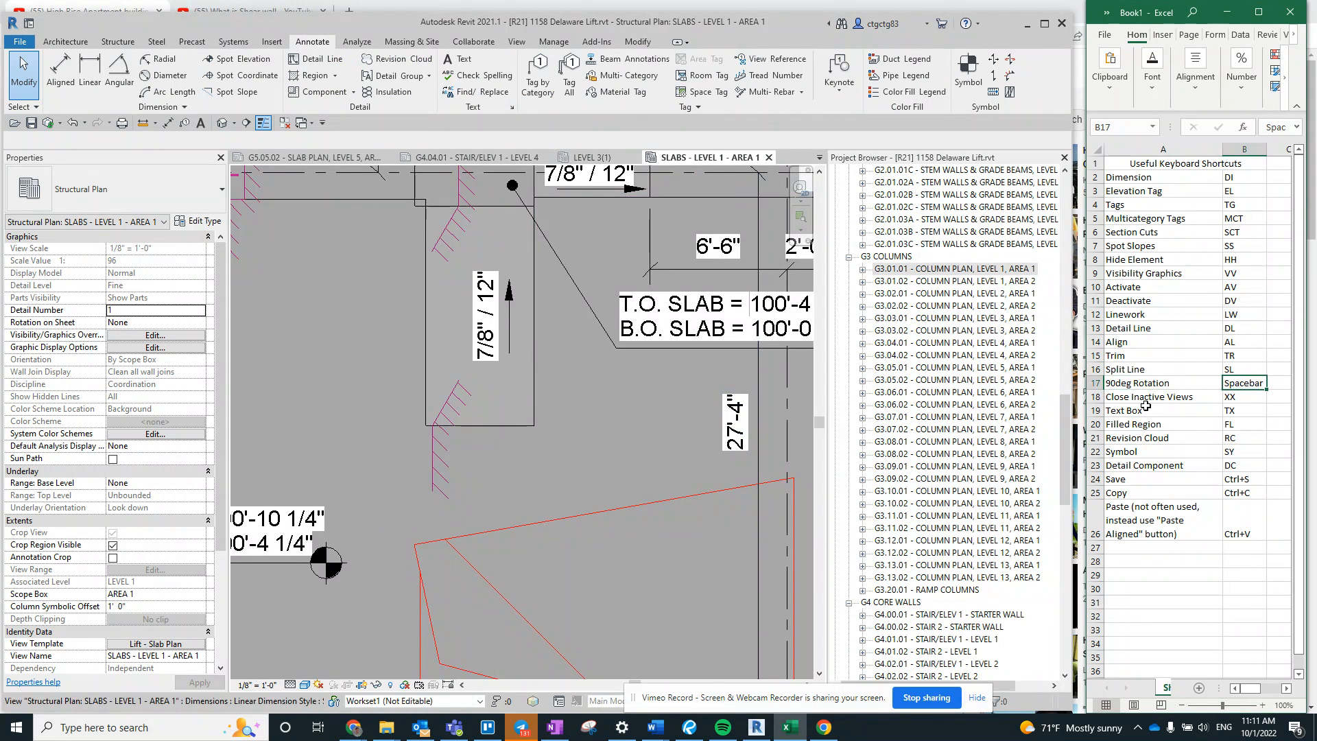
pyautogui.click(434, 473)
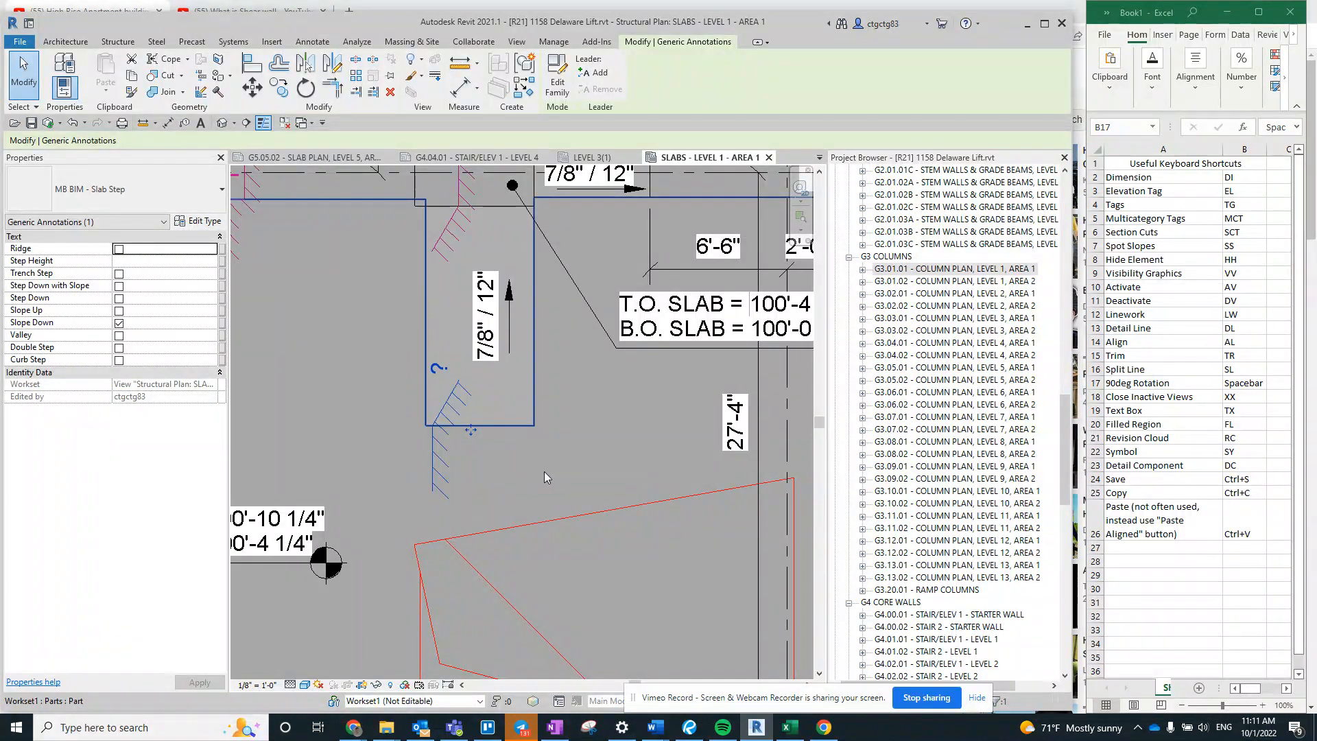
pyautogui.click(485, 471)
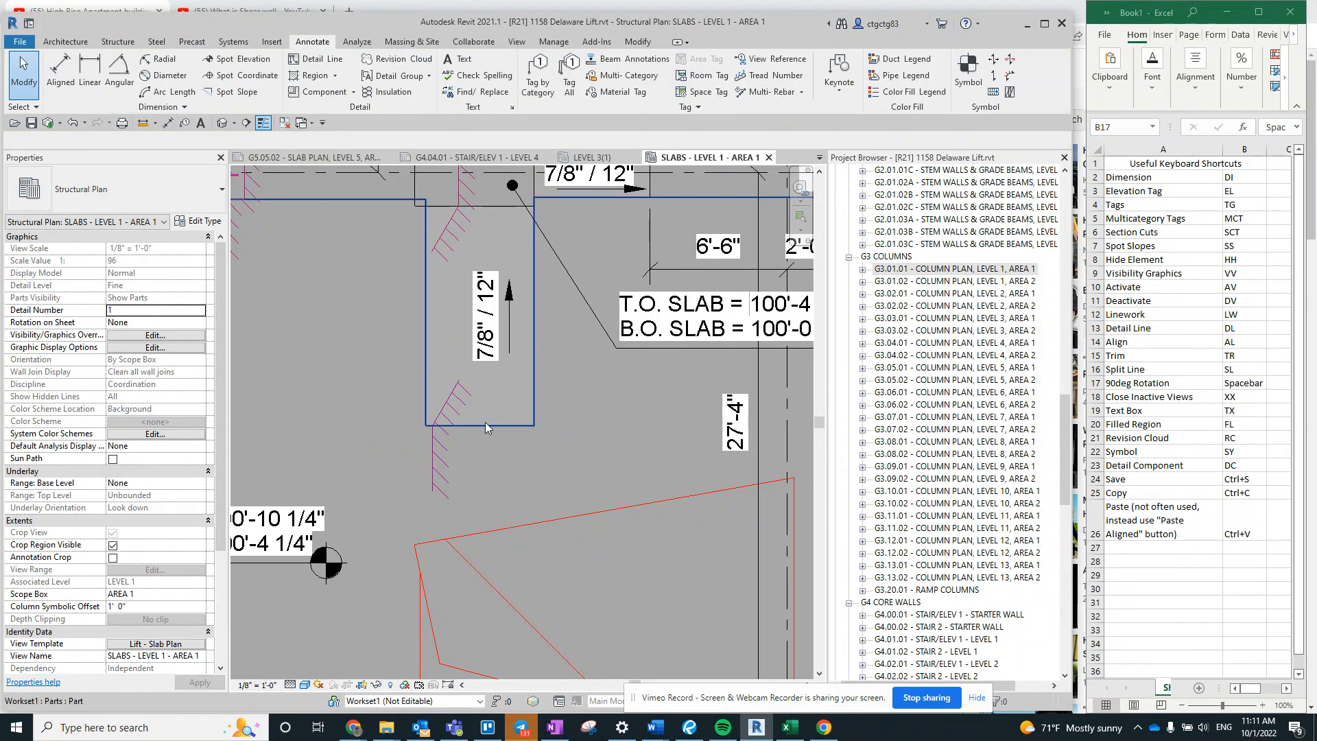
# - Highlight the Close Inactive Views row in the Excel list and close all inactive views in Revit
pyautogui.scroll(-5, 484, 421)
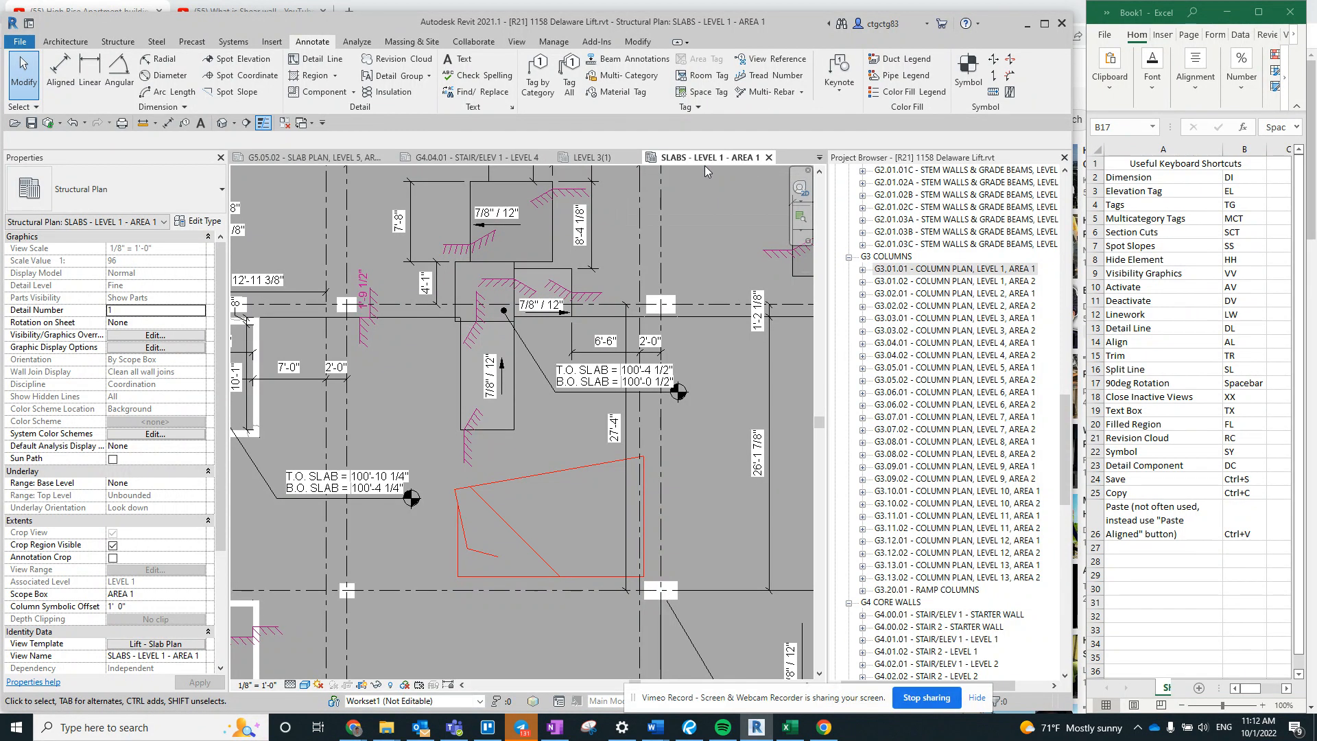
pyautogui.moveTo(621, 347); pyautogui.dragTo(601, 319, button='middle')
pyautogui.scroll(3, 601, 319)
pyautogui.click(1226, 398)
pyautogui.moveTo(1215, 402); pyautogui.dragTo(1162, 400)
pyautogui.click(728, 377)
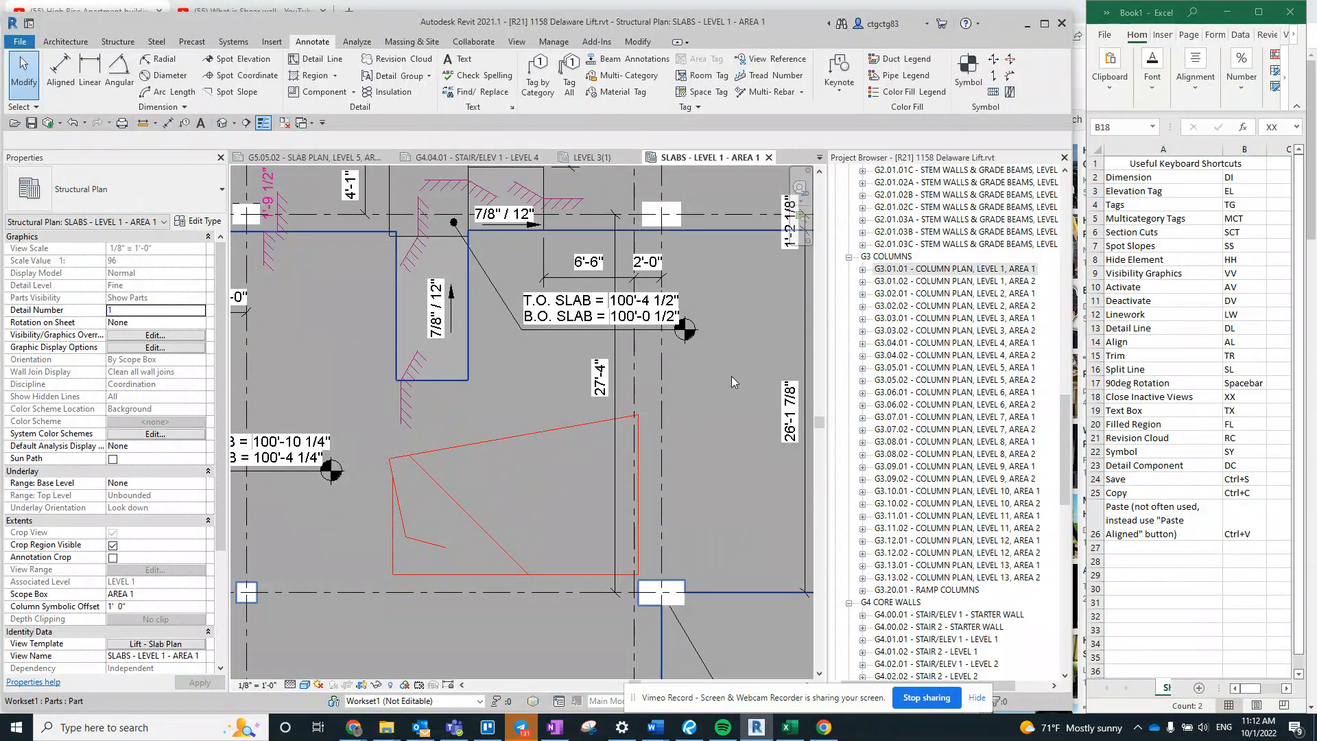
pyautogui.press('x')
pyautogui.press('x')
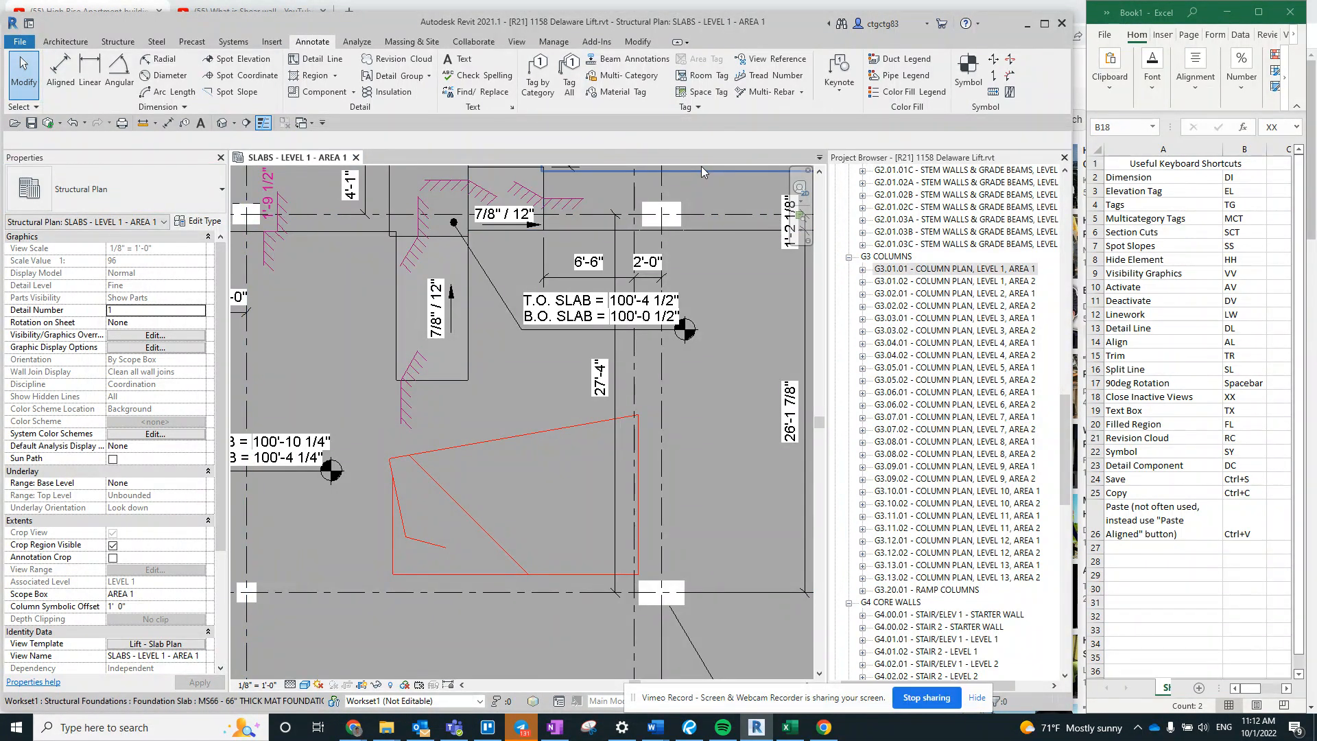
# - Start the Text command and choose the 3/32" Arial type after browsing the available text types
pyautogui.moveTo(514, 435); pyautogui.dragTo(496, 399, button='middle')
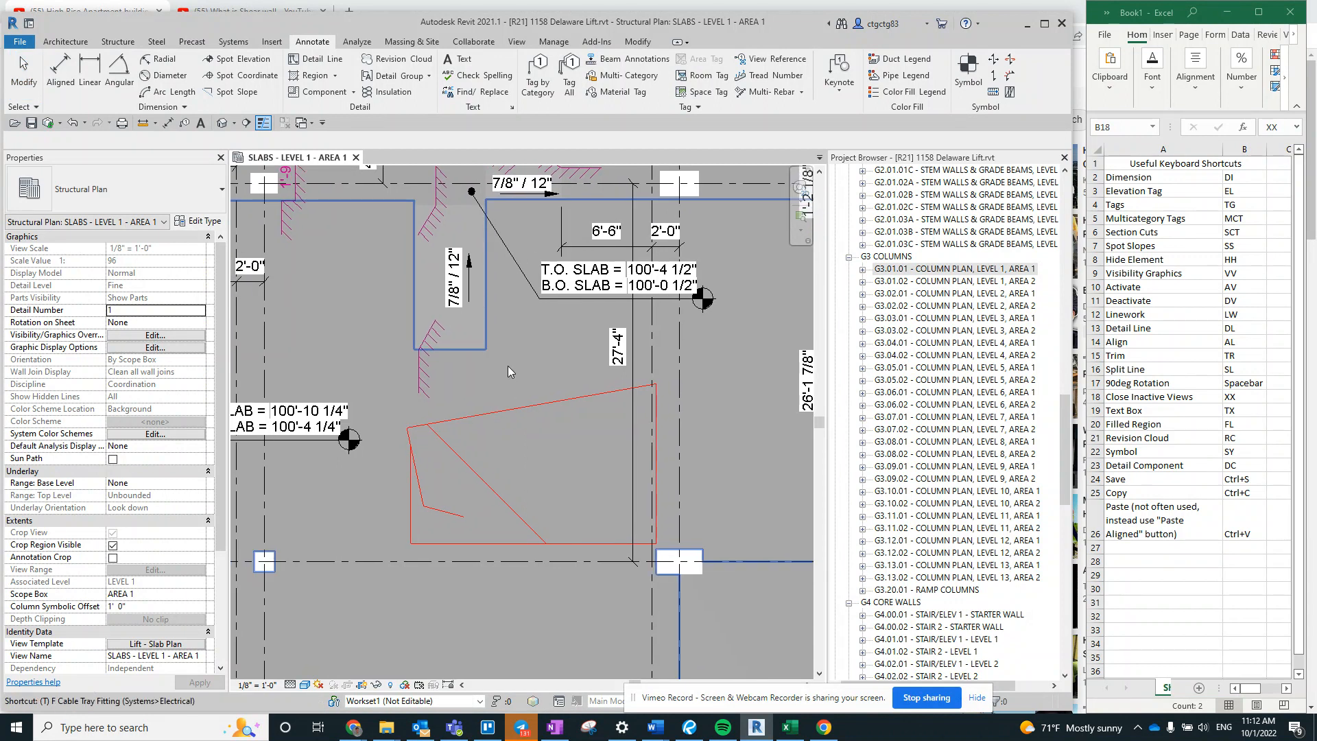
pyautogui.press('t')
pyautogui.press('x')
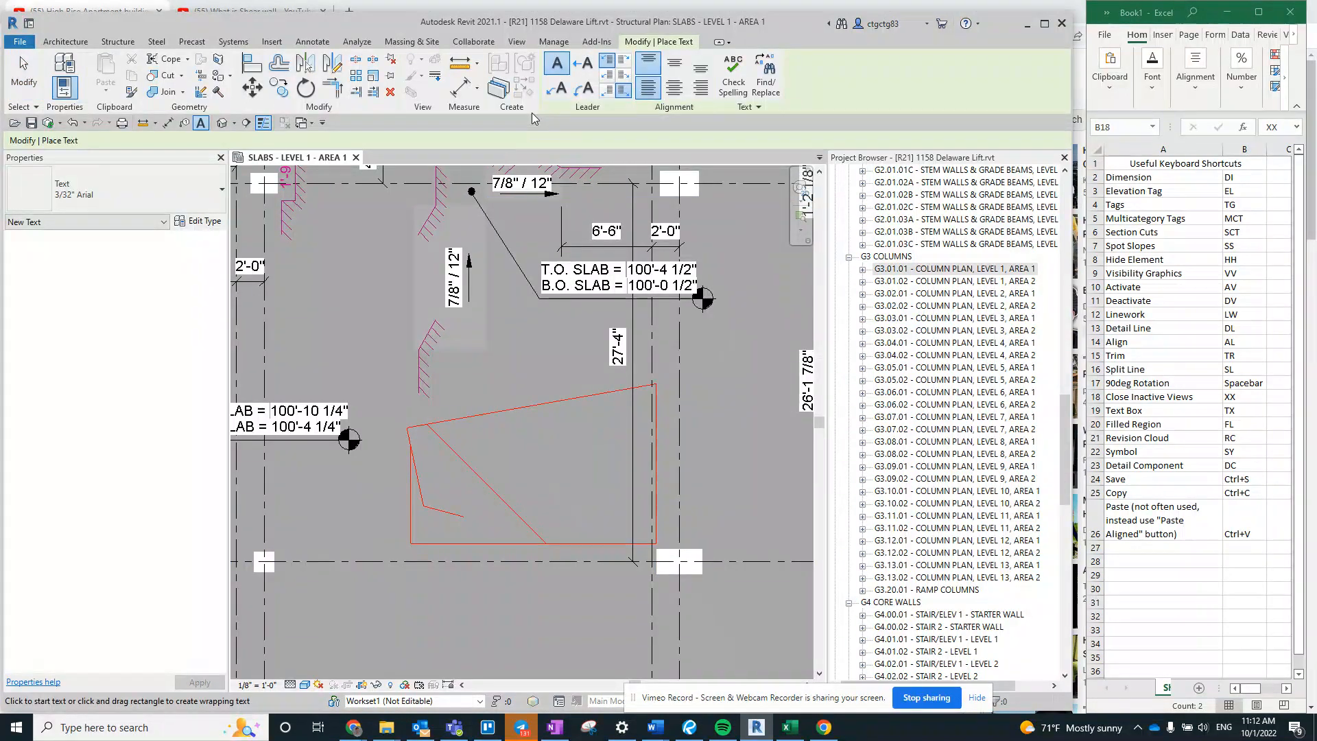
pyautogui.click(147, 201)
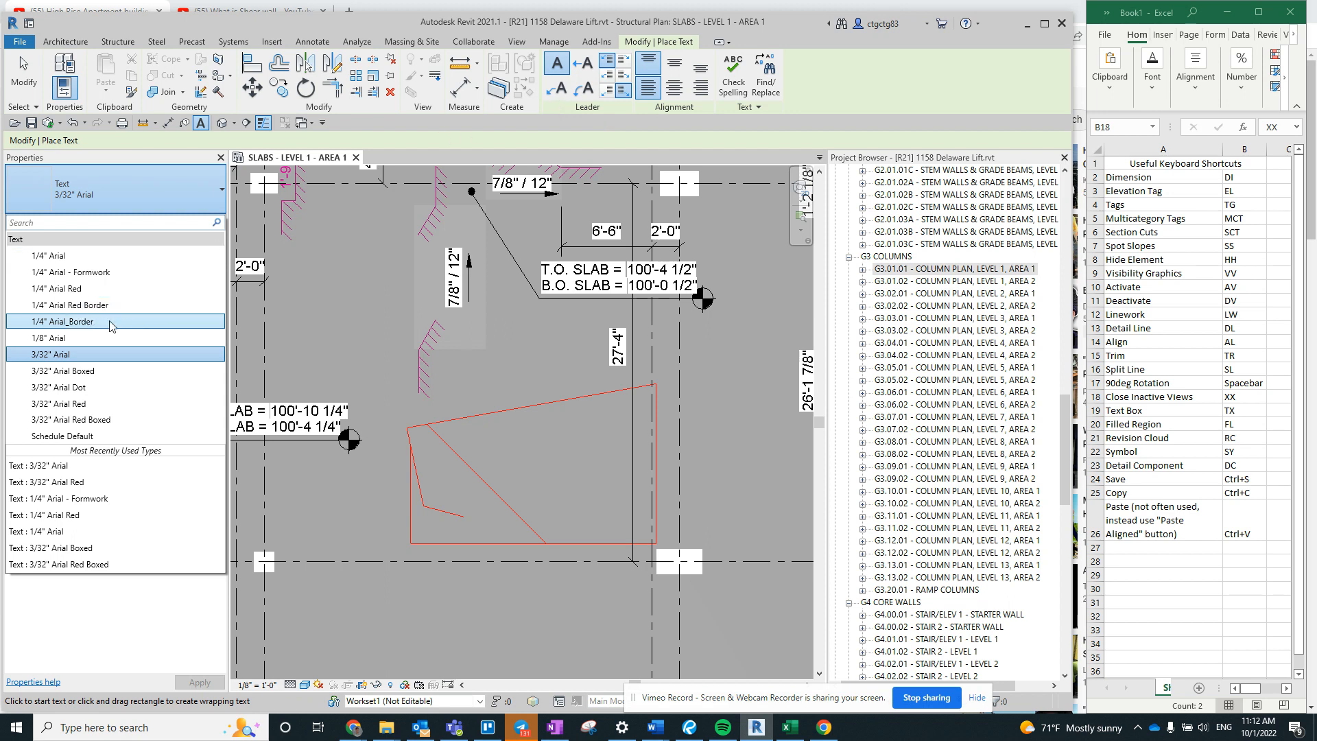
pyautogui.click(90, 354)
pyautogui.click(104, 193)
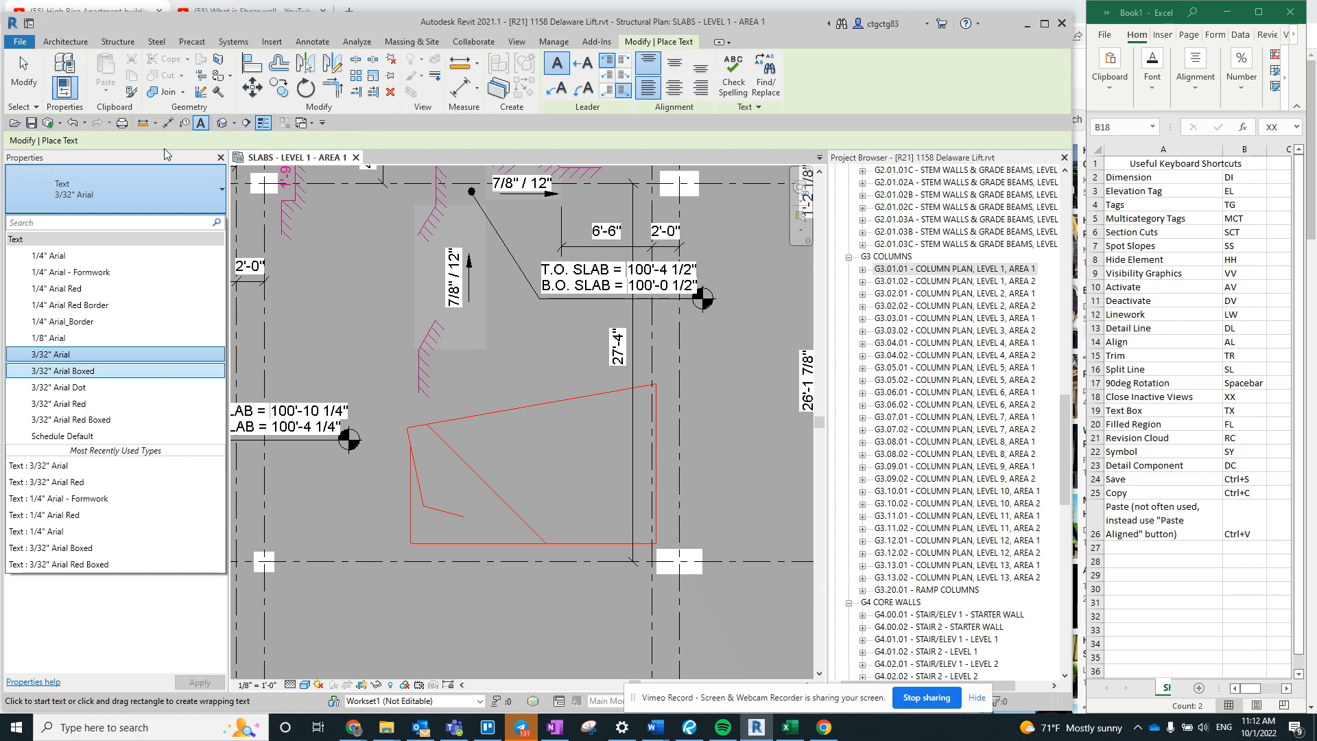
pyautogui.press('Up')
pyautogui.press('Up')
pyautogui.press('Up')
pyautogui.press('Up')
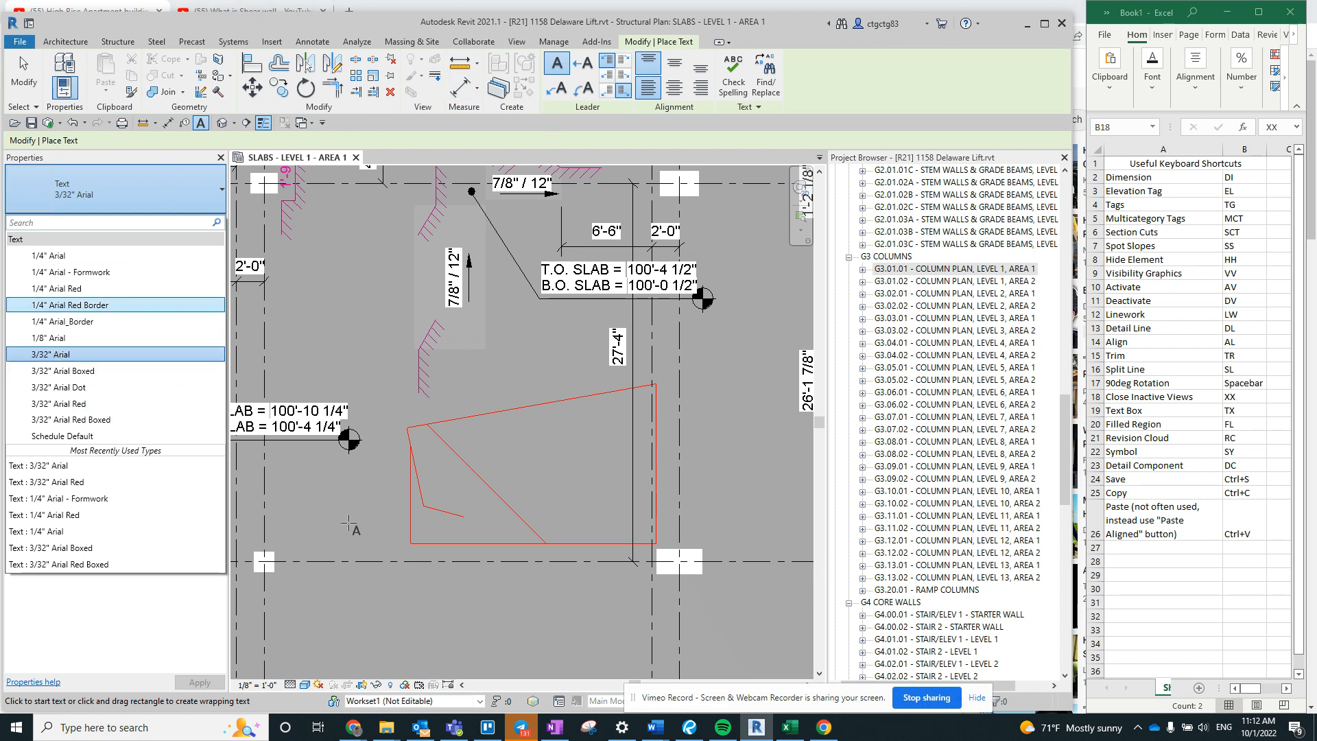
pyautogui.press('Escape')
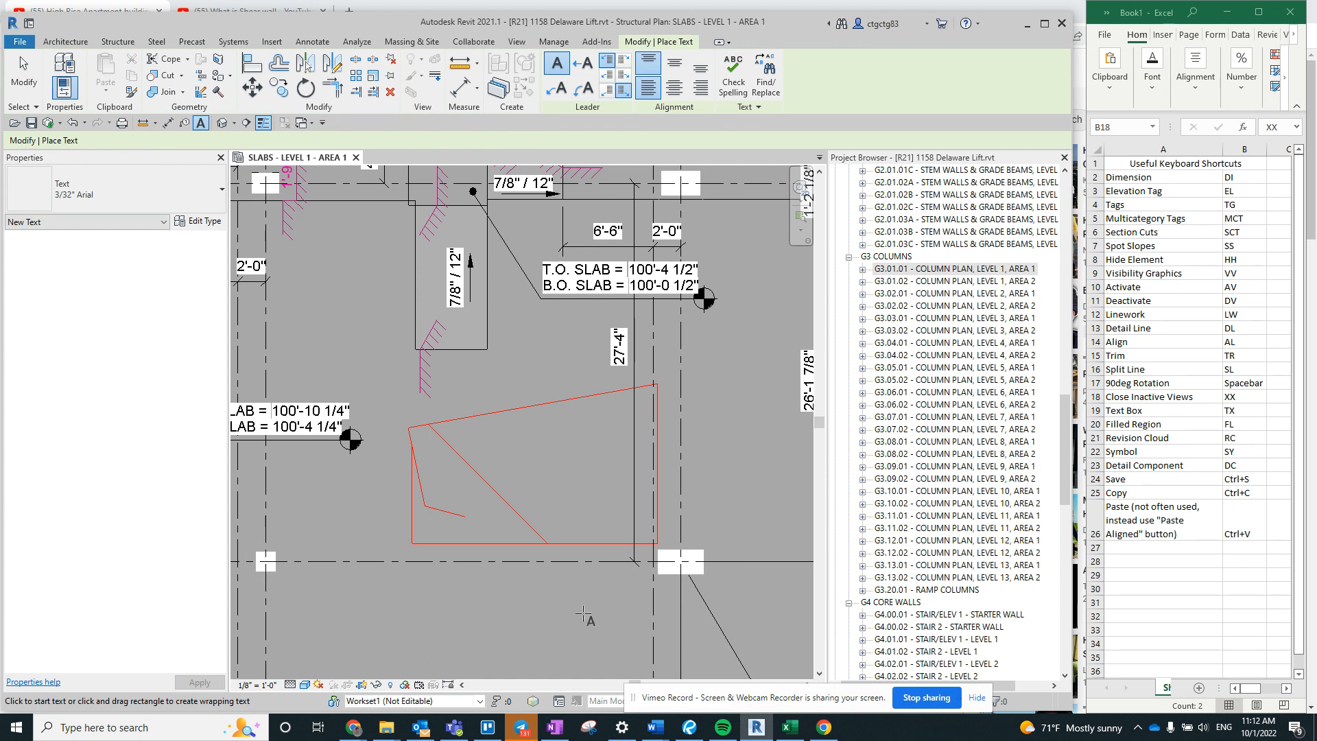
# - Place the text note THIS IS A TEST NOTE just below grid 5, under the red detail lines
pyautogui.click(402, 570)
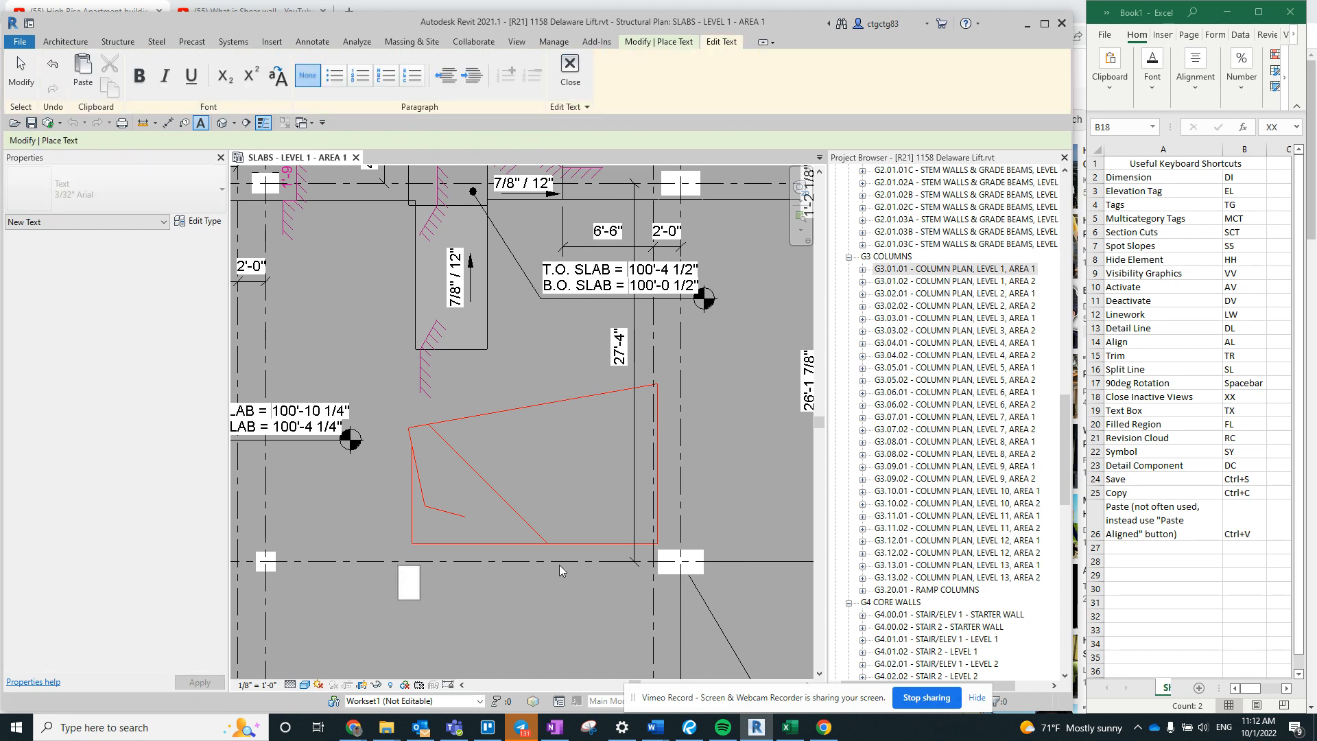
pyautogui.write('THIS IS A TE')
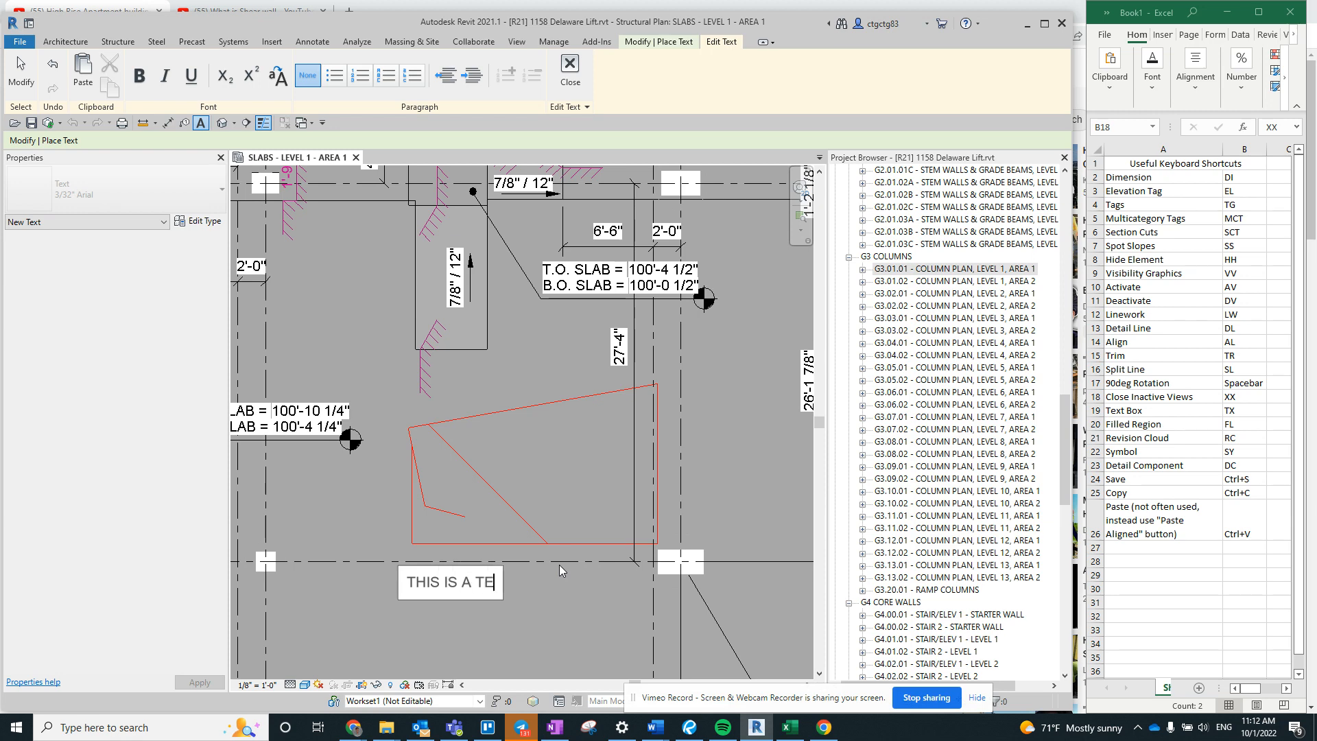
pyautogui.write('ST NOTE')
pyautogui.press('Escape')
pyautogui.press('Escape')
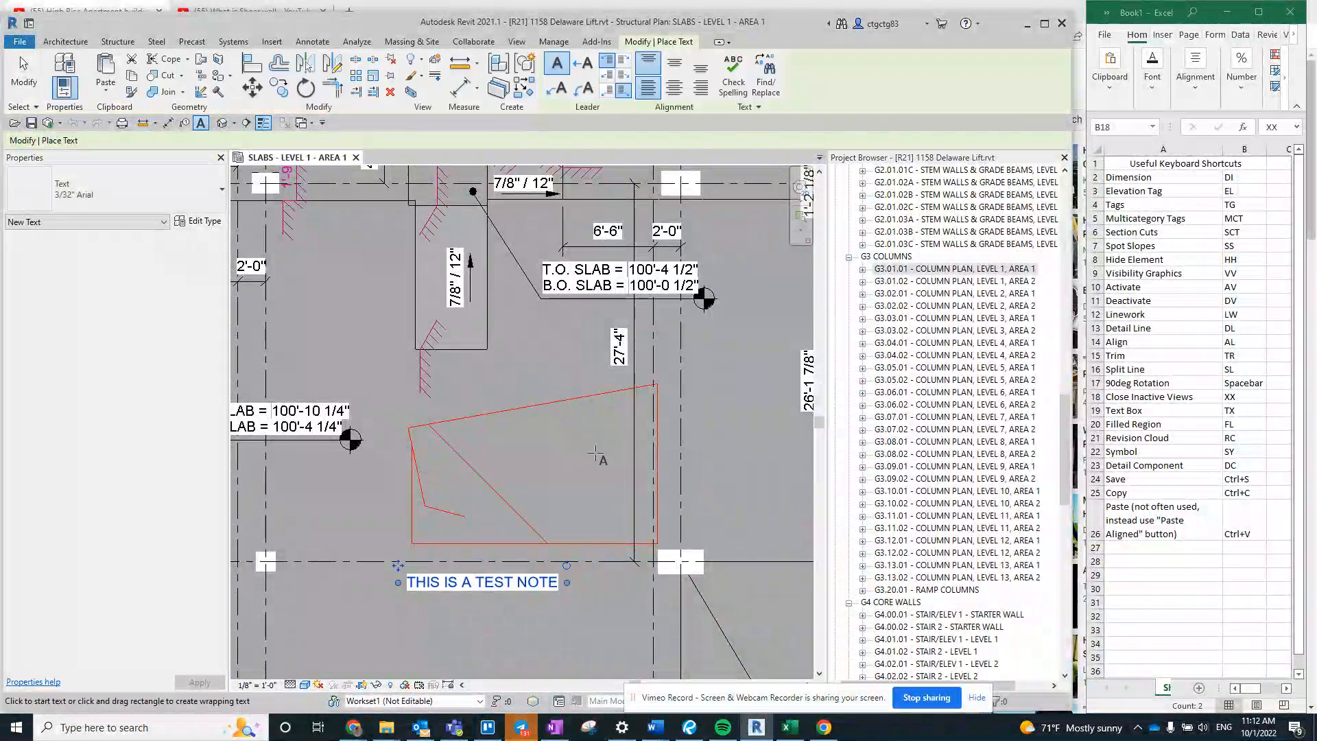
# - Change the test note's type to 3/32" Arial Red and add a straight leader on its left side
pyautogui.click(495, 589)
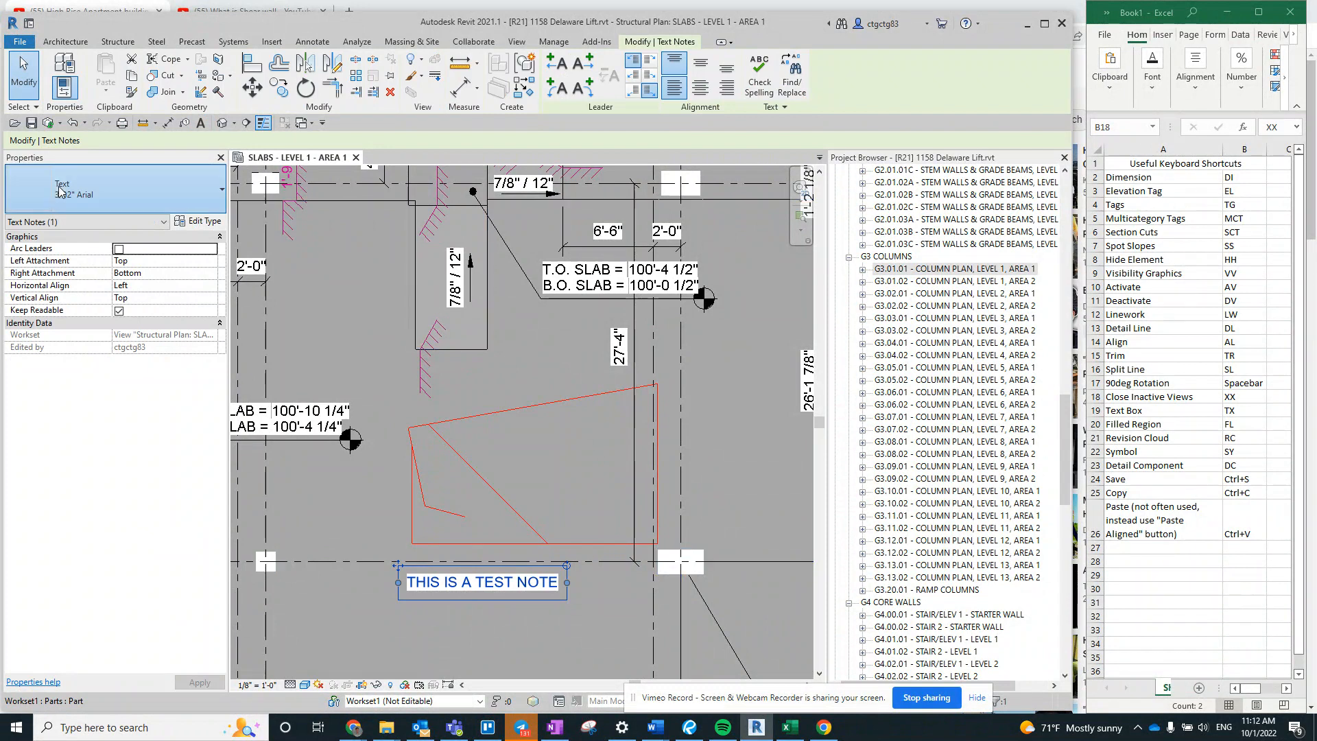
pyautogui.click(116, 194)
pyautogui.click(78, 403)
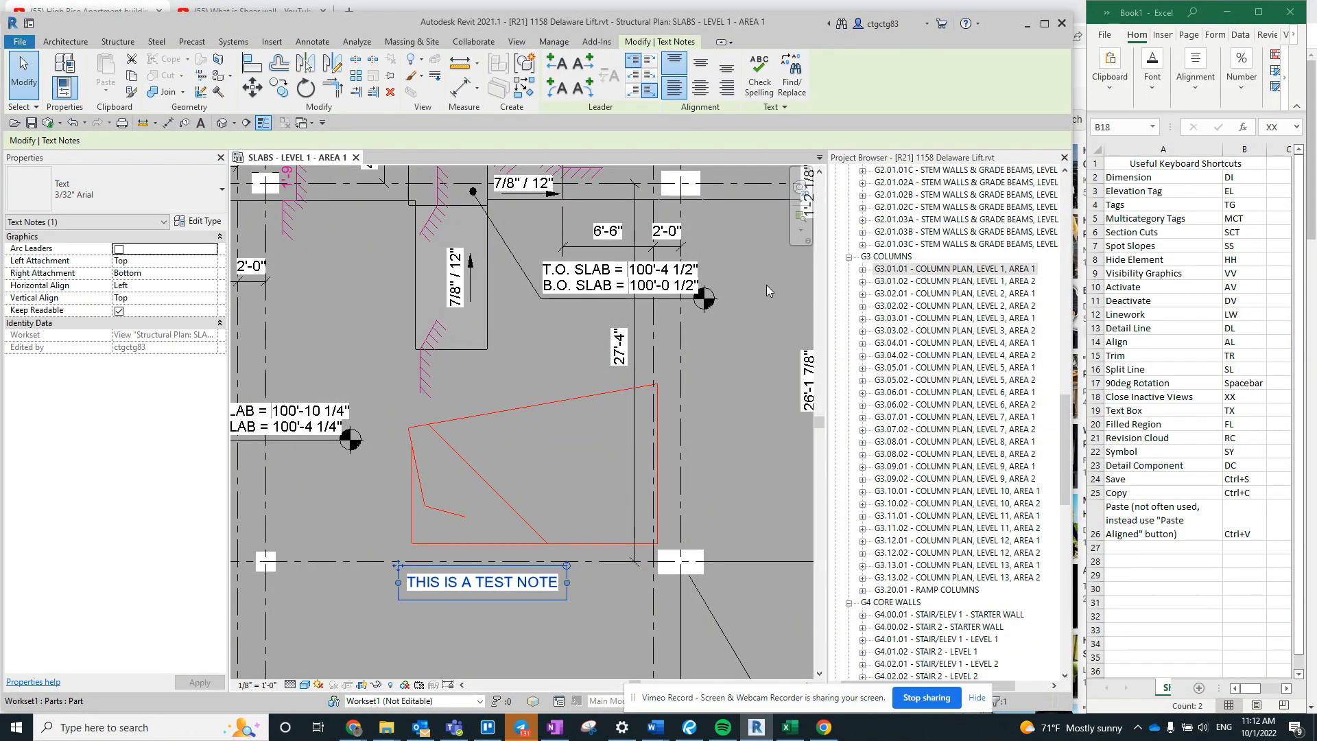
pyautogui.moveTo(385, 533); pyautogui.dragTo(395, 502, button='middle')
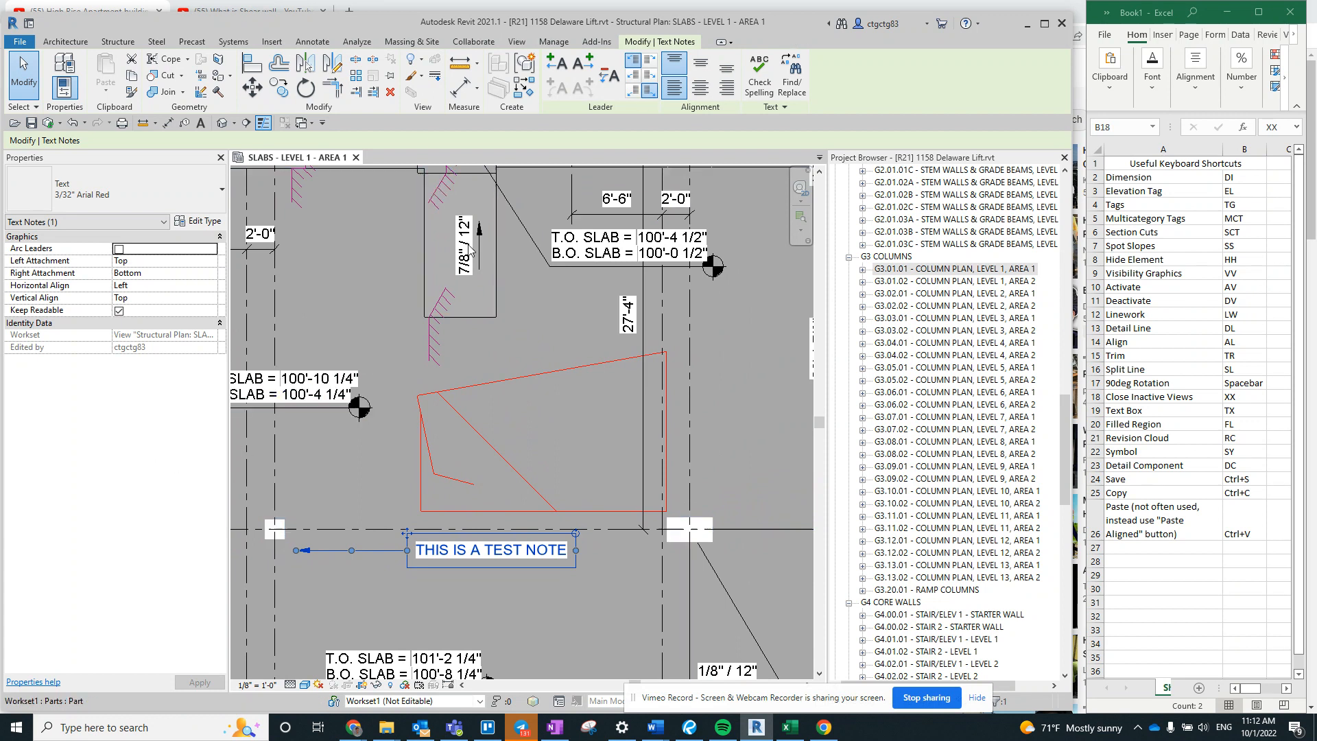
# - Deselect the test note and start a new text note with the 3/32" Arial Red type
pyautogui.press('Escape')
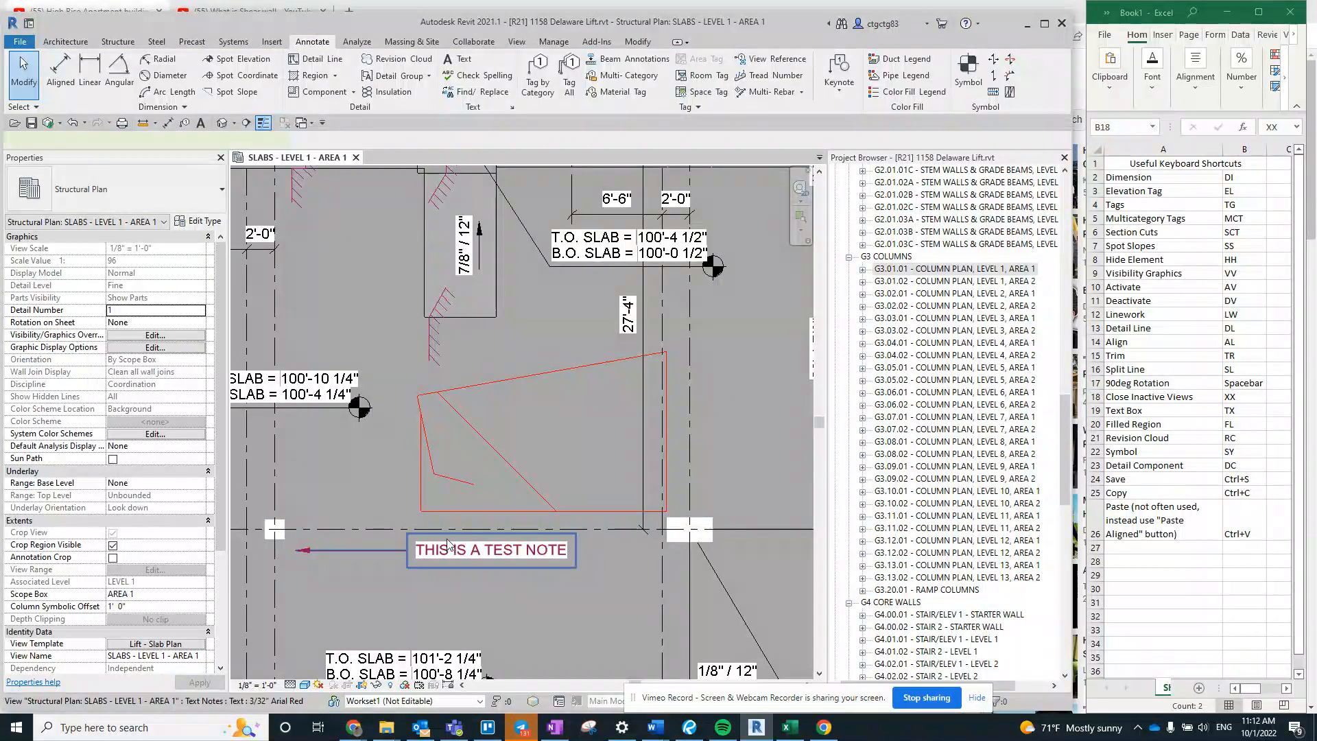
pyautogui.click(446, 540)
pyautogui.press('Escape')
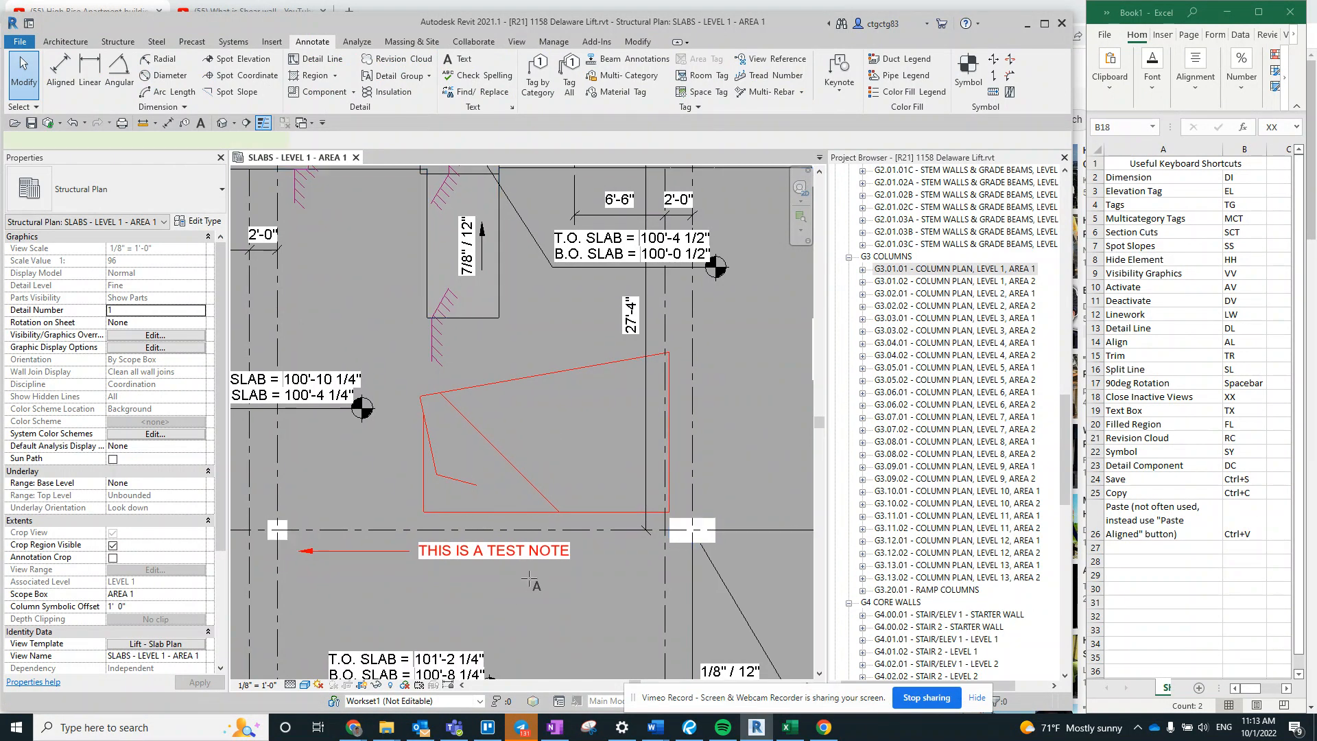
pyautogui.press('t')
pyautogui.press('x')
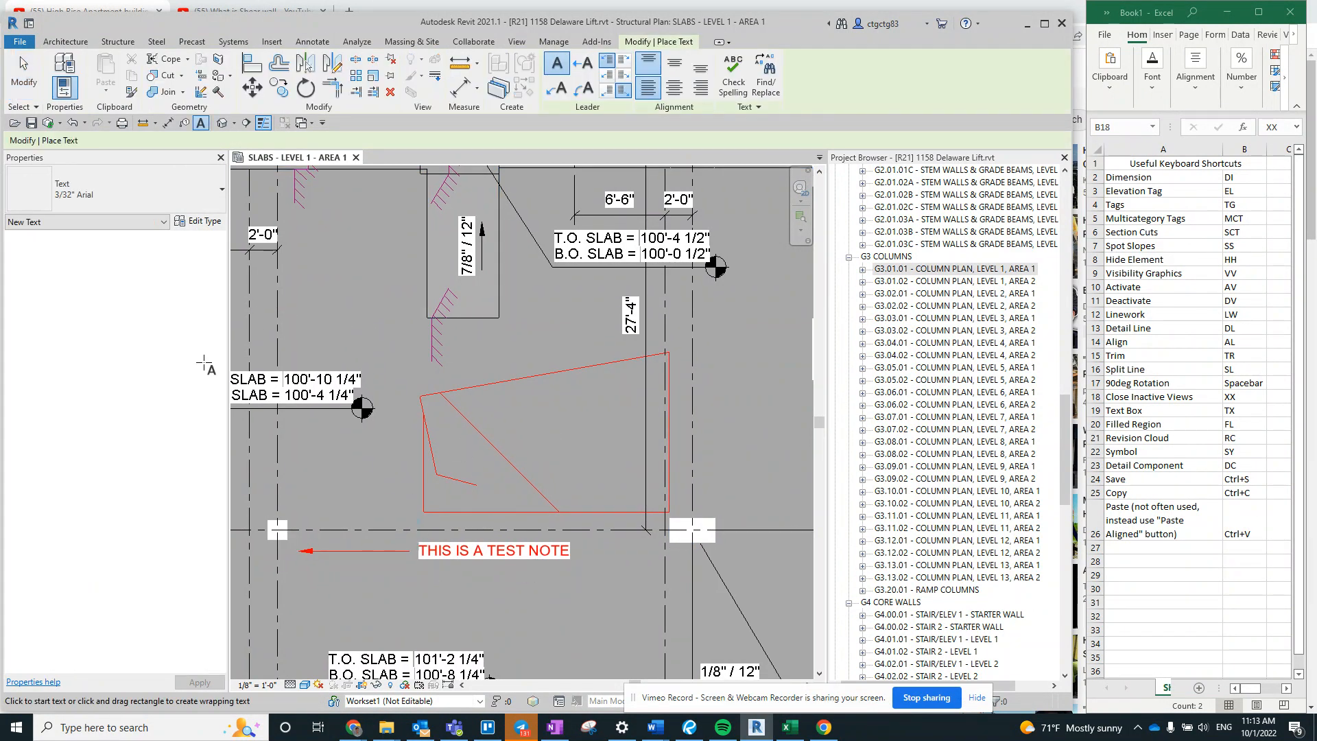
pyautogui.click(106, 197)
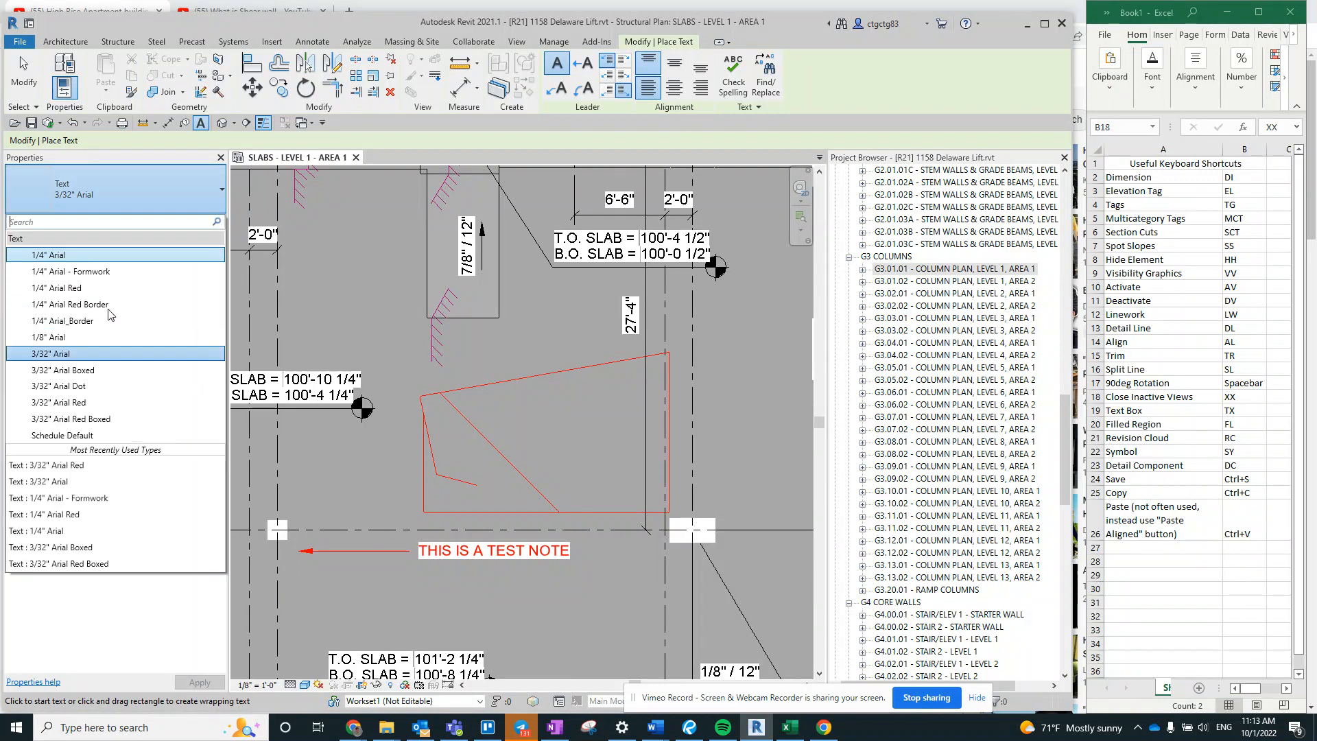
pyautogui.click(75, 403)
# - Place the text note SECOND TEST NOTE just below the first test note and leave the Text command
pyautogui.click(403, 569)
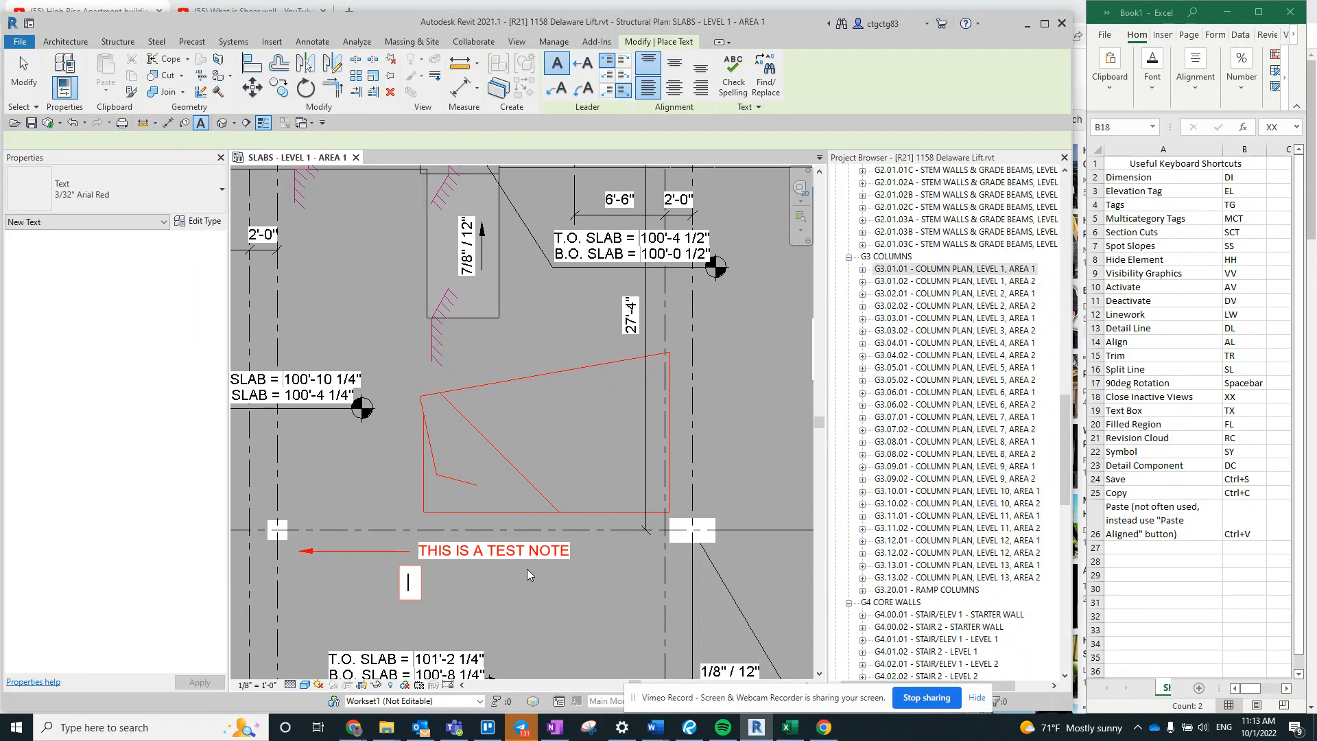
pyautogui.write('SECOND TE')
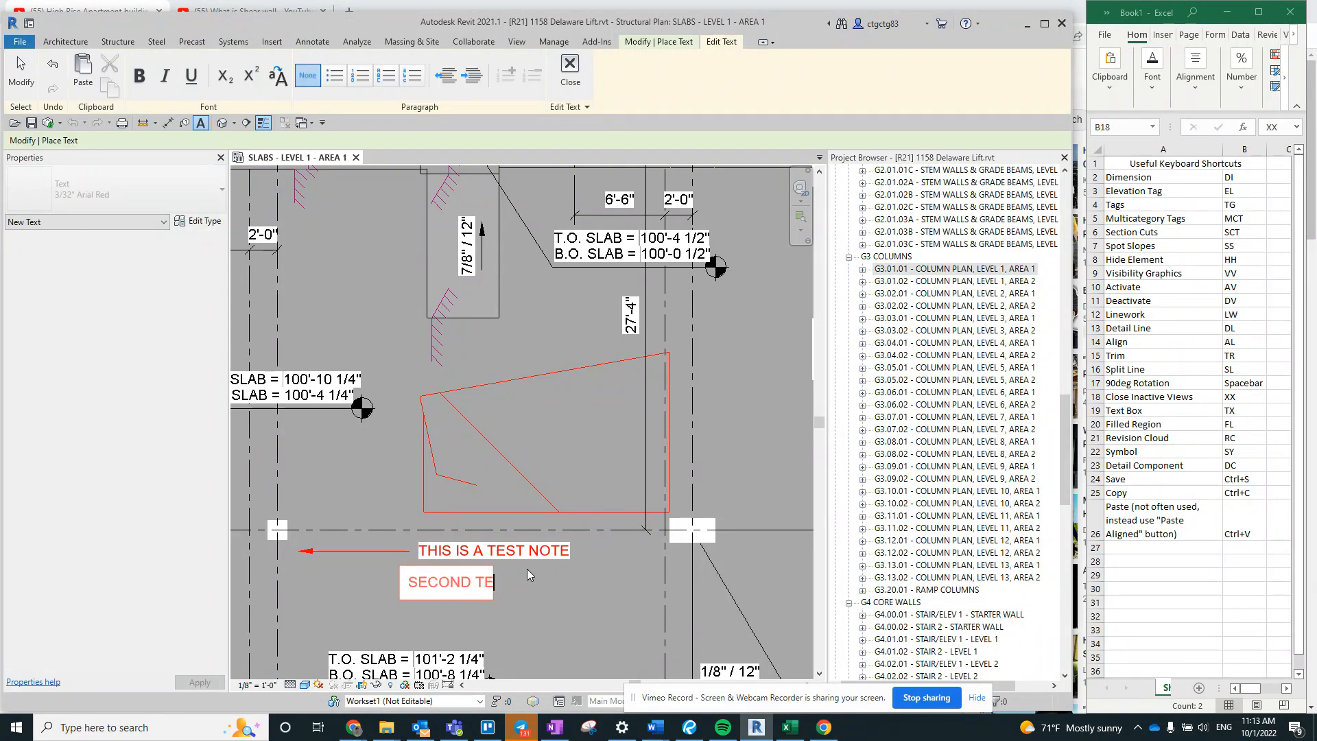
pyautogui.write('ST NOTE')
pyautogui.press('Escape')
pyautogui.press('Escape')
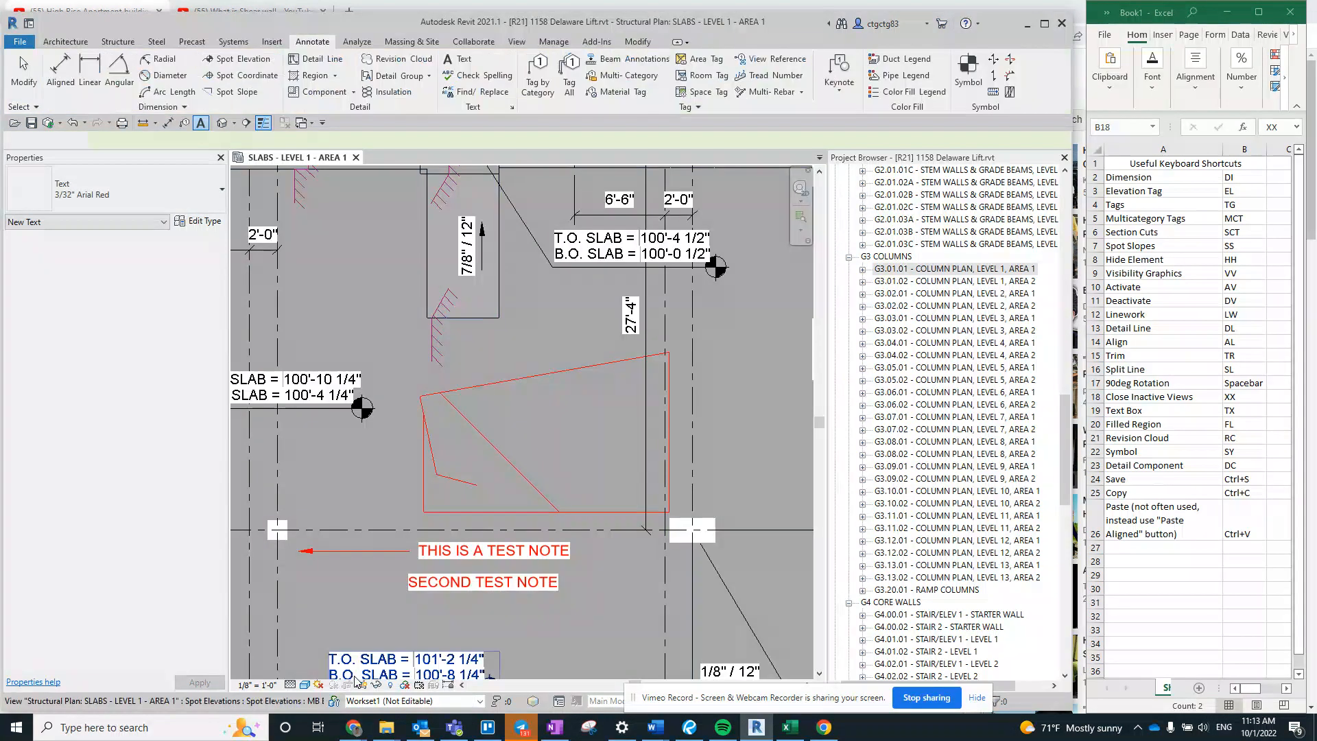
pyautogui.press('Escape')
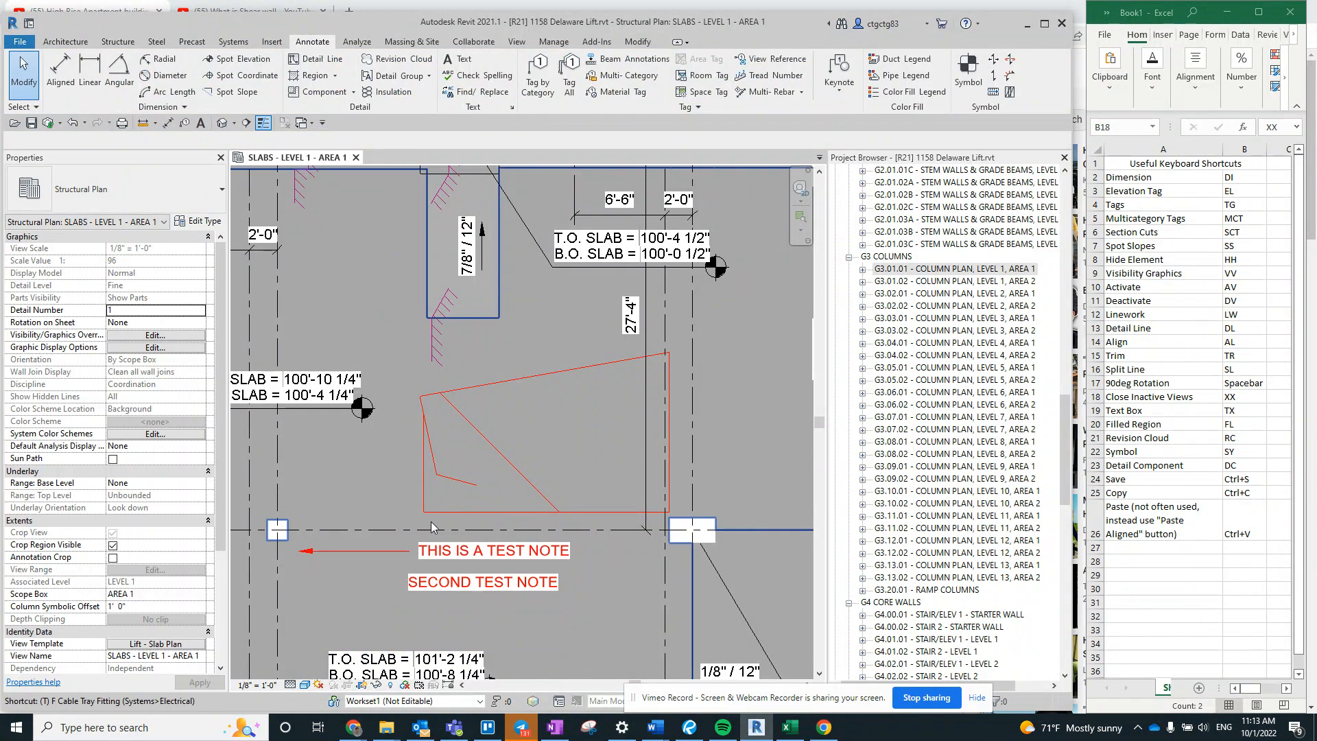
pyautogui.press('t')
pyautogui.press('x')
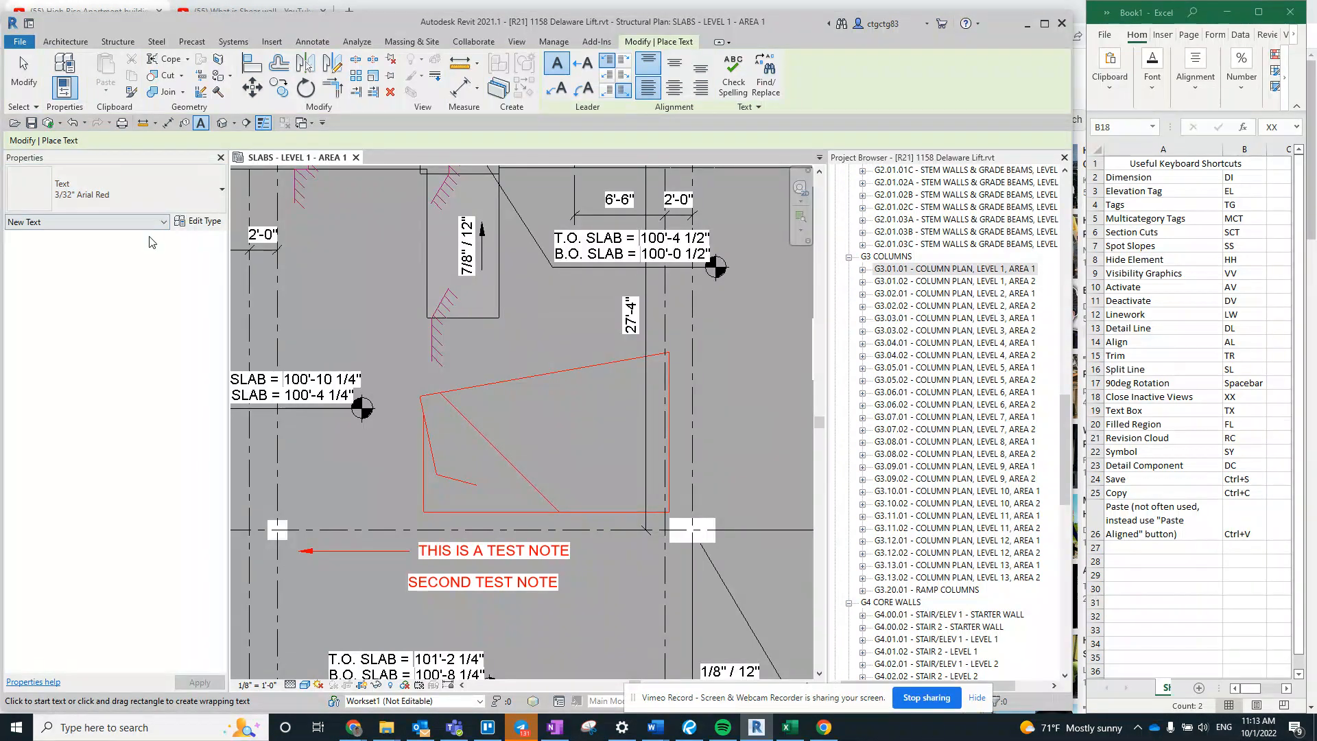
pyautogui.press('Escape')
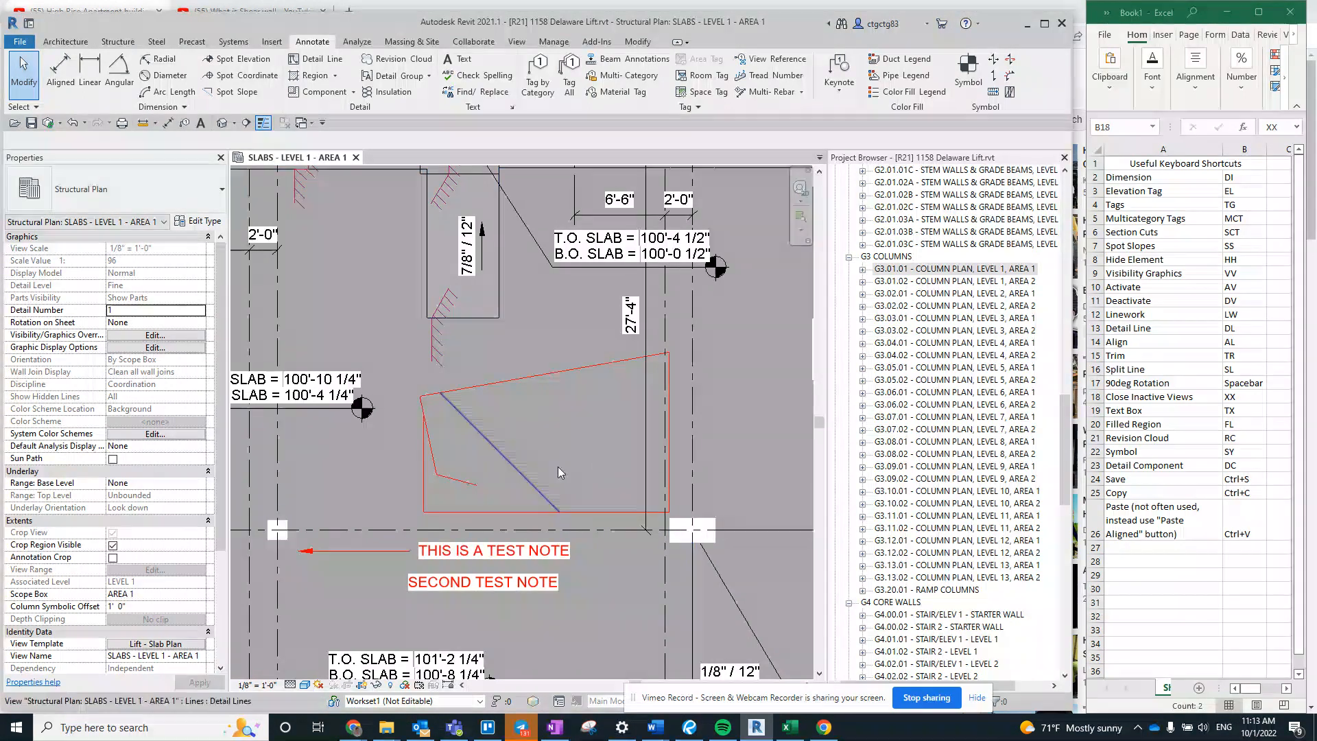
# - Highlight the Filled Region shortcut FL in the Excel list and start a filled region of type Solid Green (Light) in Revit
pyautogui.click(1215, 425)
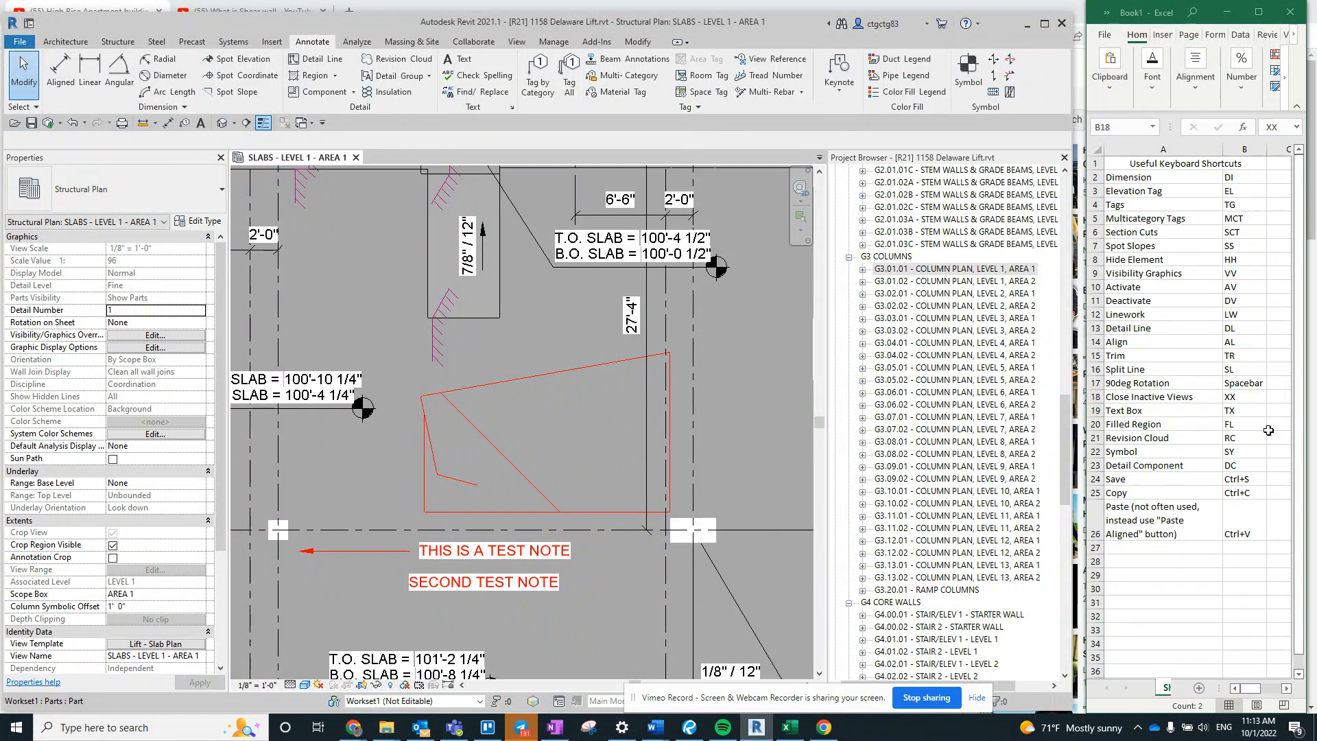
pyautogui.click(399, 384)
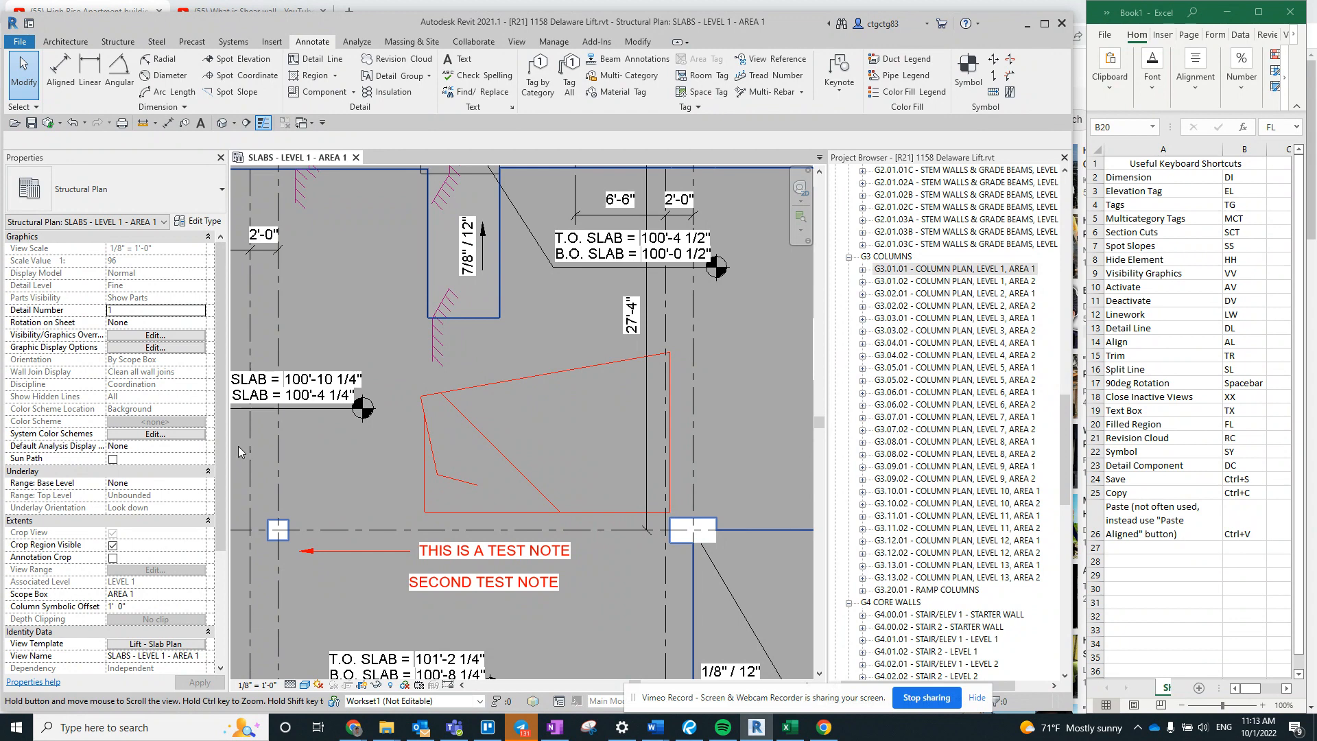
pyautogui.scroll(1, 237, 445)
pyautogui.press('f')
pyautogui.press('l')
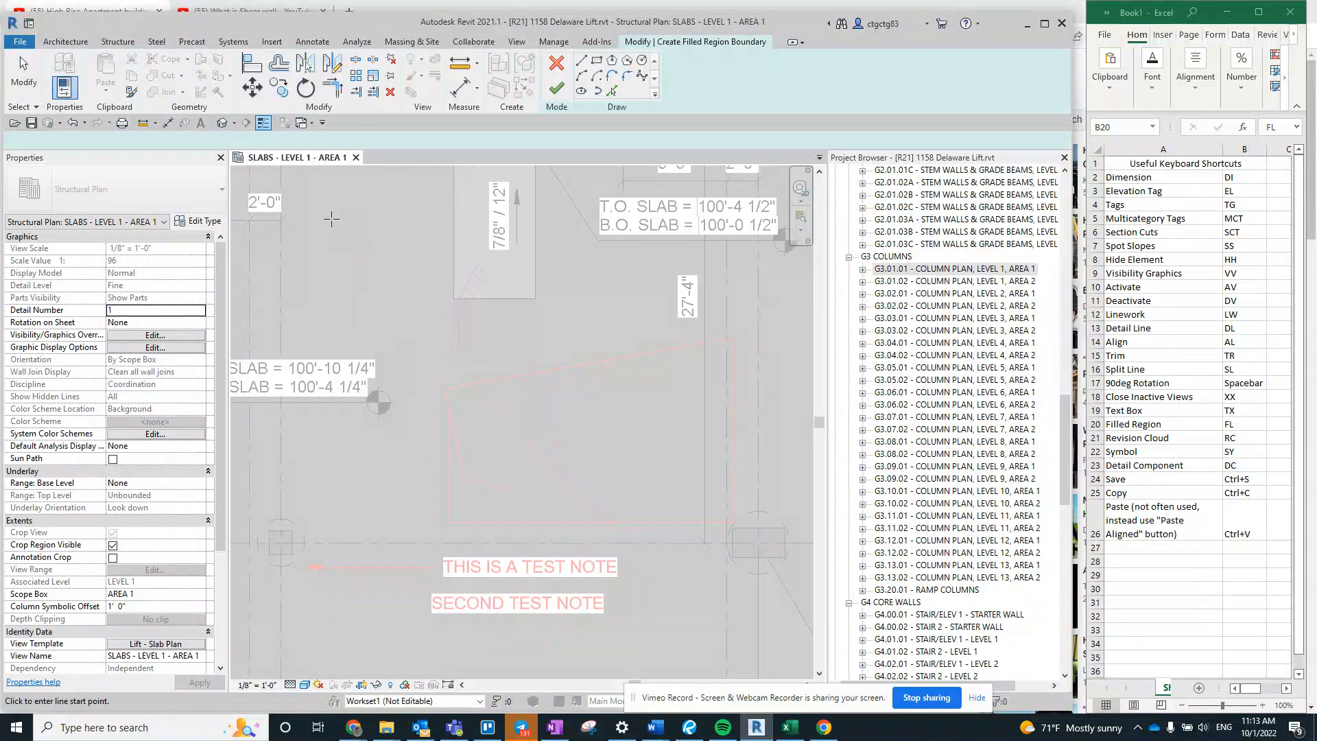
pyautogui.click(109, 189)
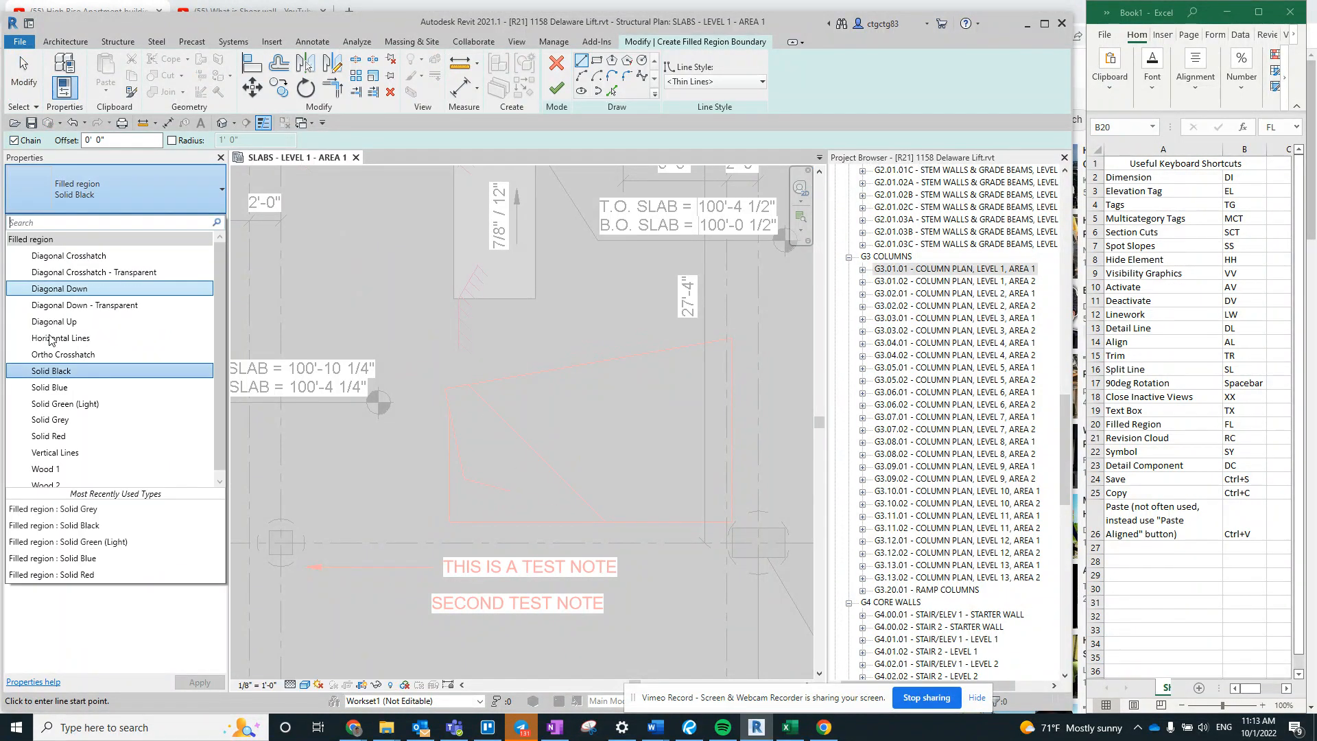
pyautogui.click(69, 404)
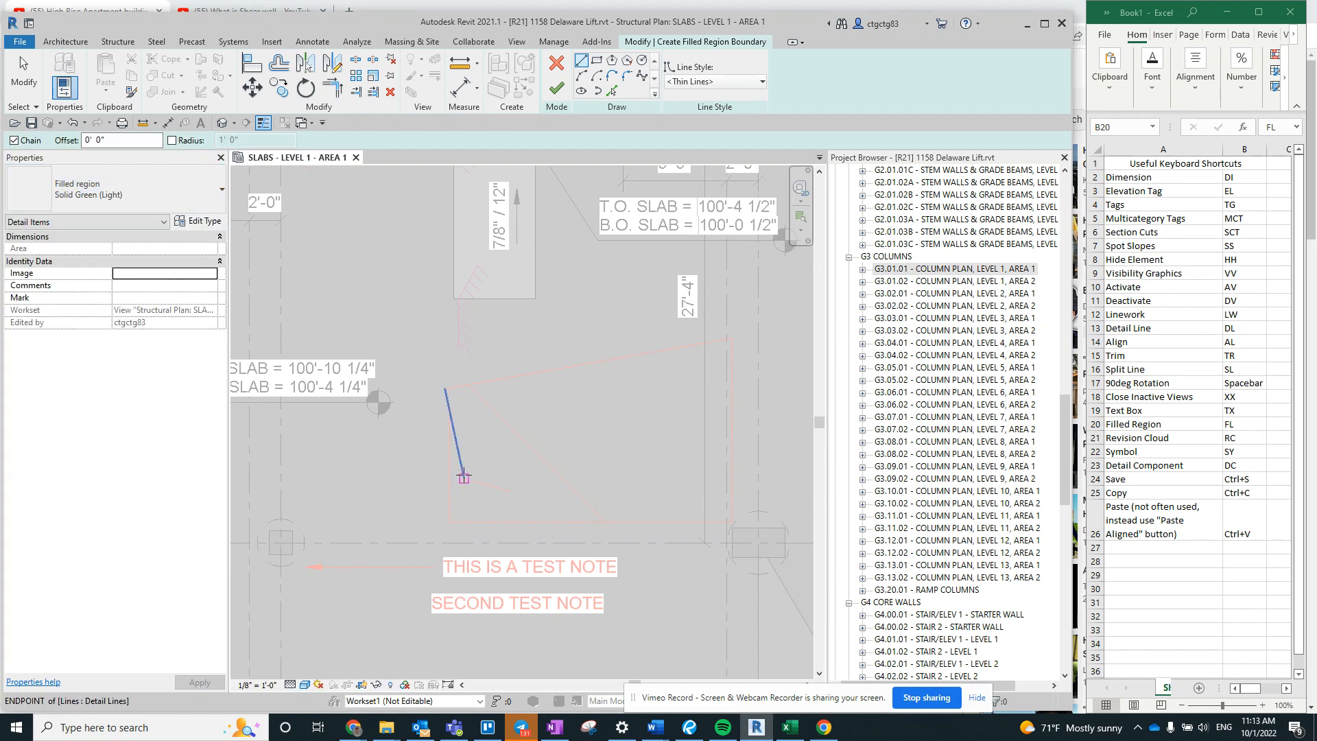
# - Sketch the filled region's boundary over the red detail lines, running down the left side, along the base, up the right side and back along the slope
pyautogui.click(449, 410)
pyautogui.click(448, 521)
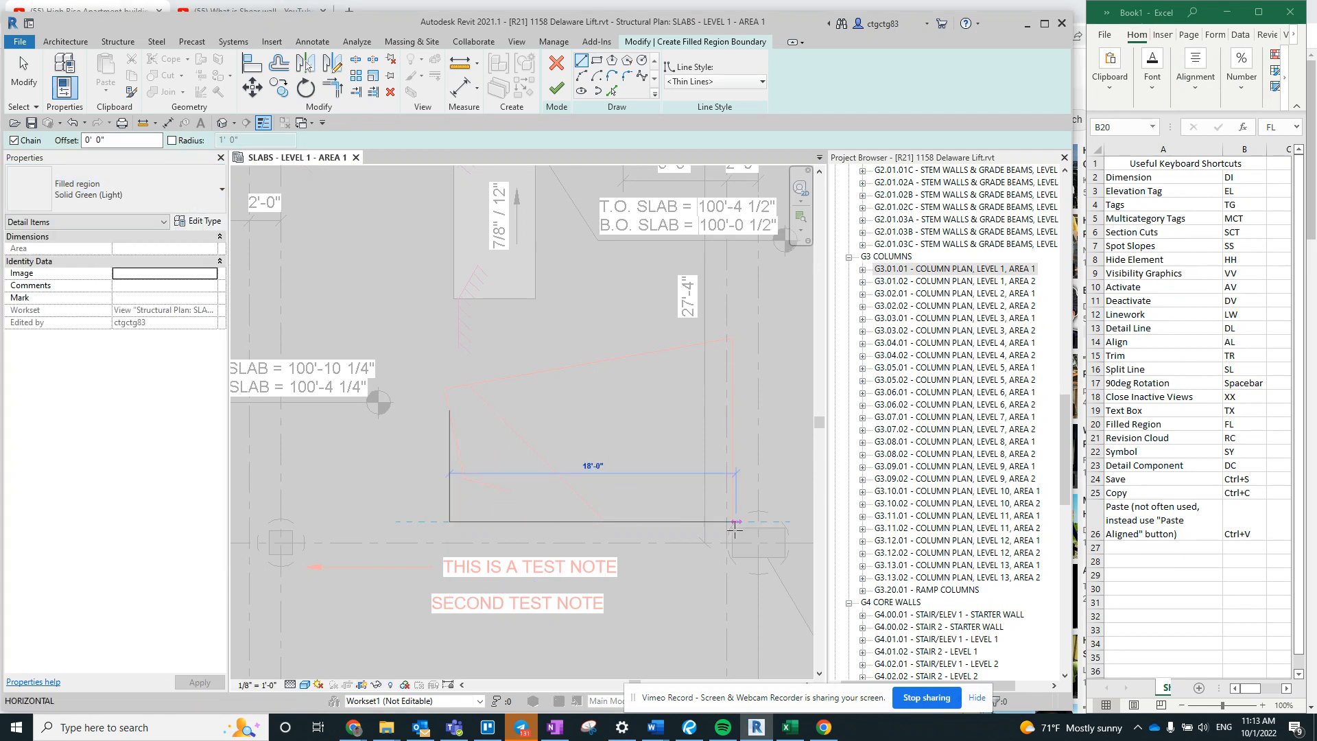
pyautogui.click(729, 521)
pyautogui.click(732, 337)
pyautogui.click(446, 388)
pyautogui.press('Escape')
pyautogui.press('Escape')
# - Close the gap at the boundary's upper-left corner with a short vertical line and finish the filled region
pyautogui.click(449, 410)
pyautogui.click(449, 388)
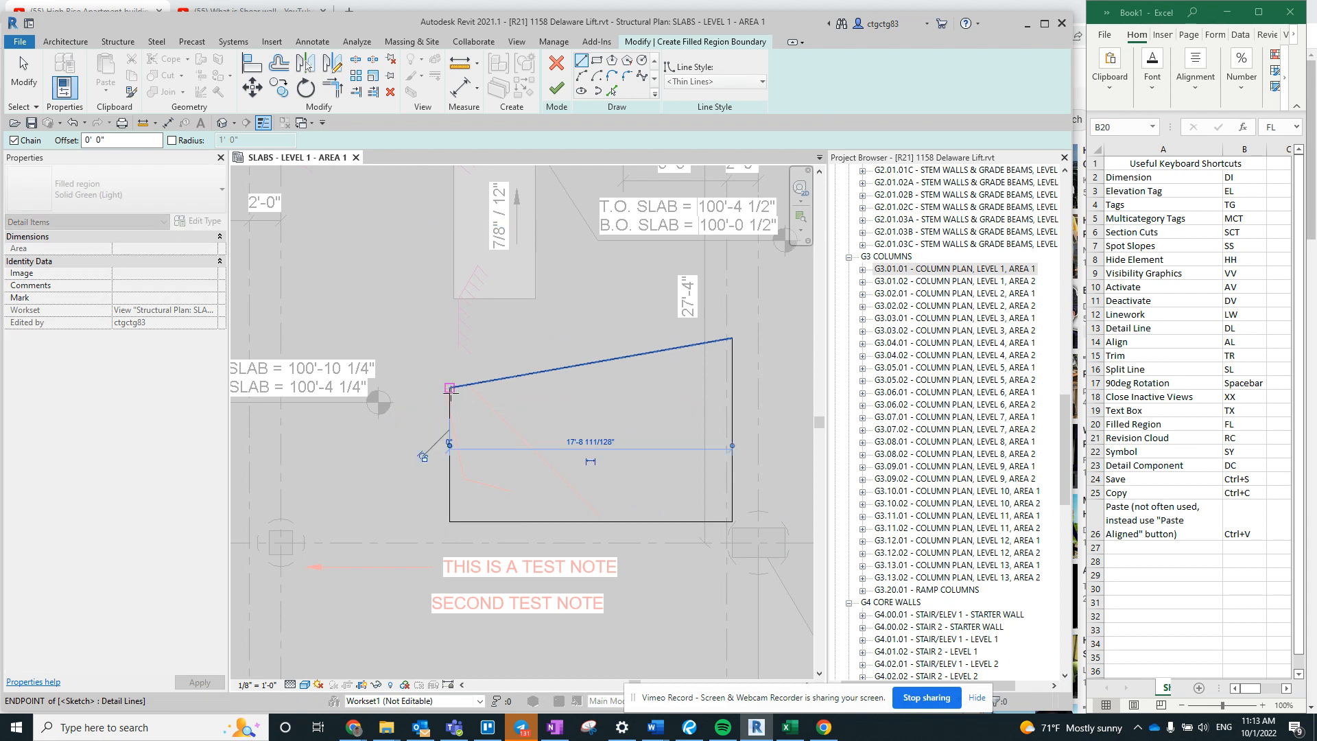
pyautogui.press('Escape')
pyautogui.press('Escape')
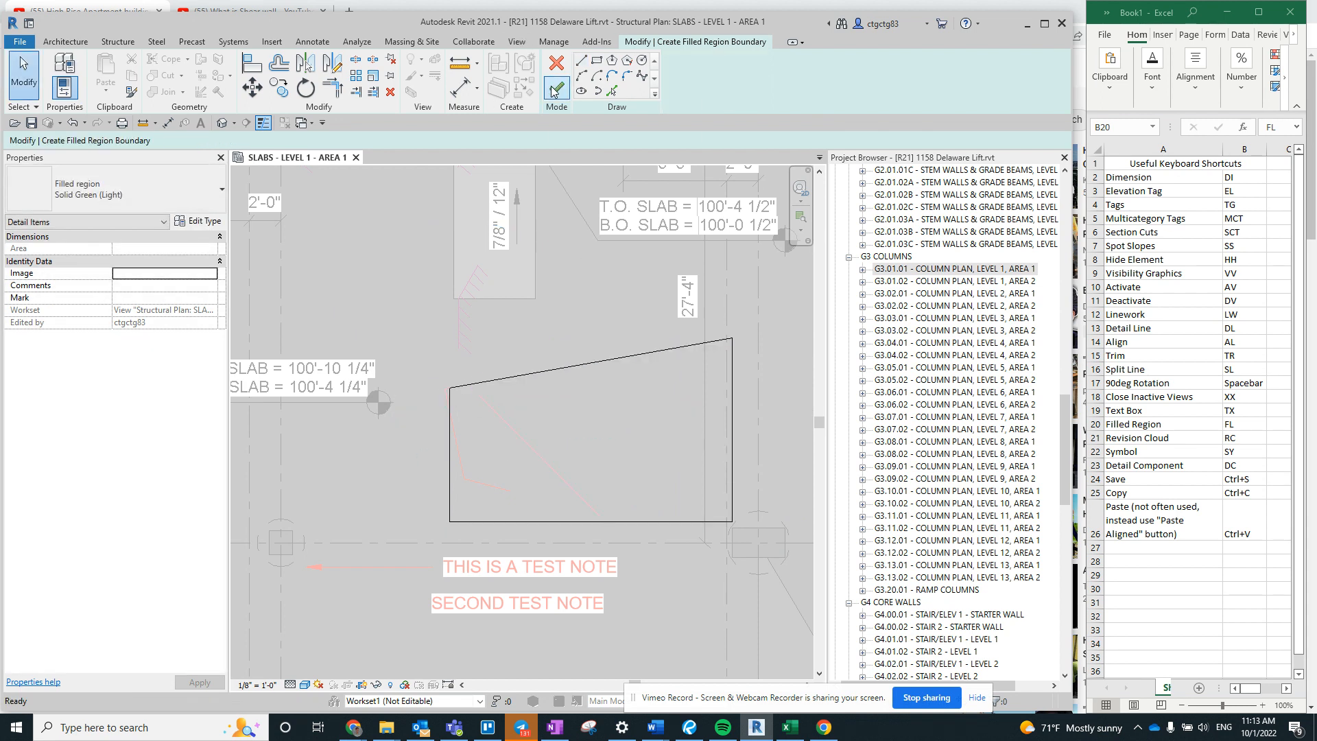
pyautogui.click(555, 89)
pyautogui.press('Escape')
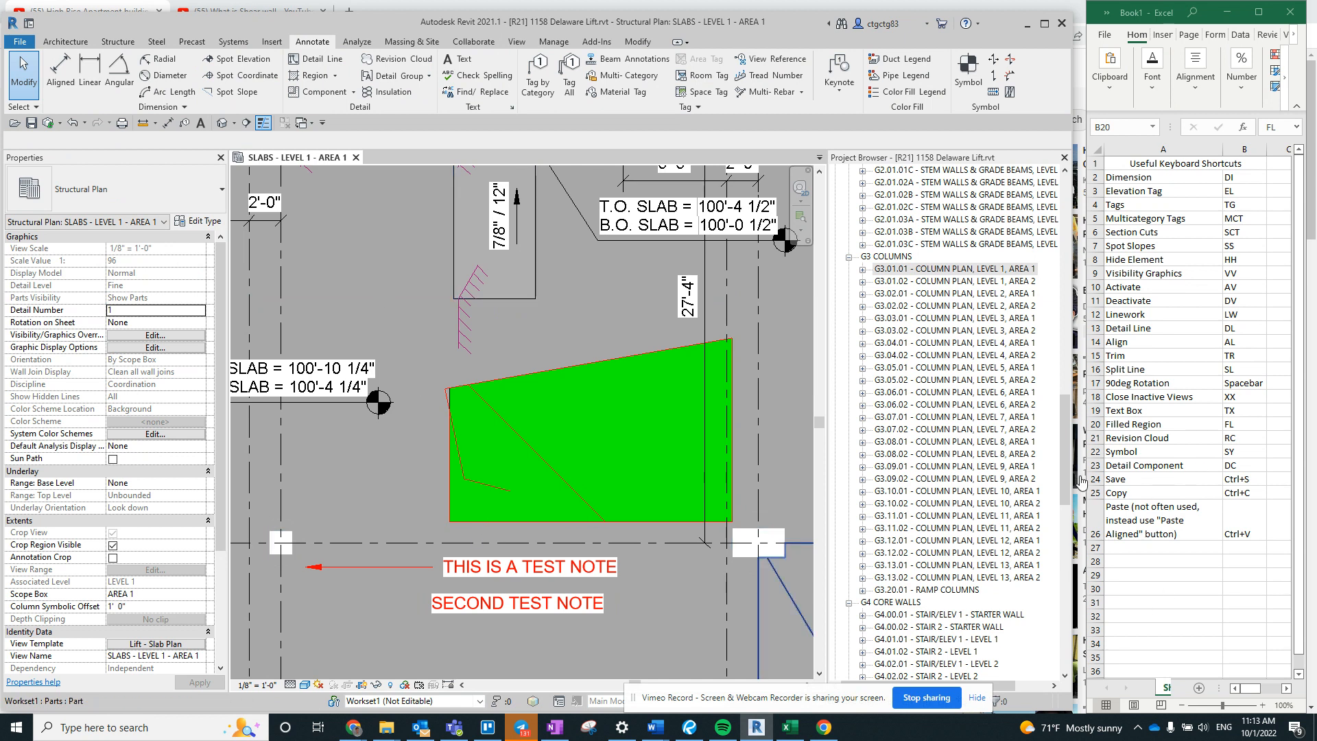
pyautogui.scroll(-1, 539, 464)
pyautogui.moveTo(539, 464)
pyautogui.mouseDown(button='middle')
pyautogui.moveTo(489, 421)
pyautogui.moveTo(501, 443)
pyautogui.mouseUp(button='middle')
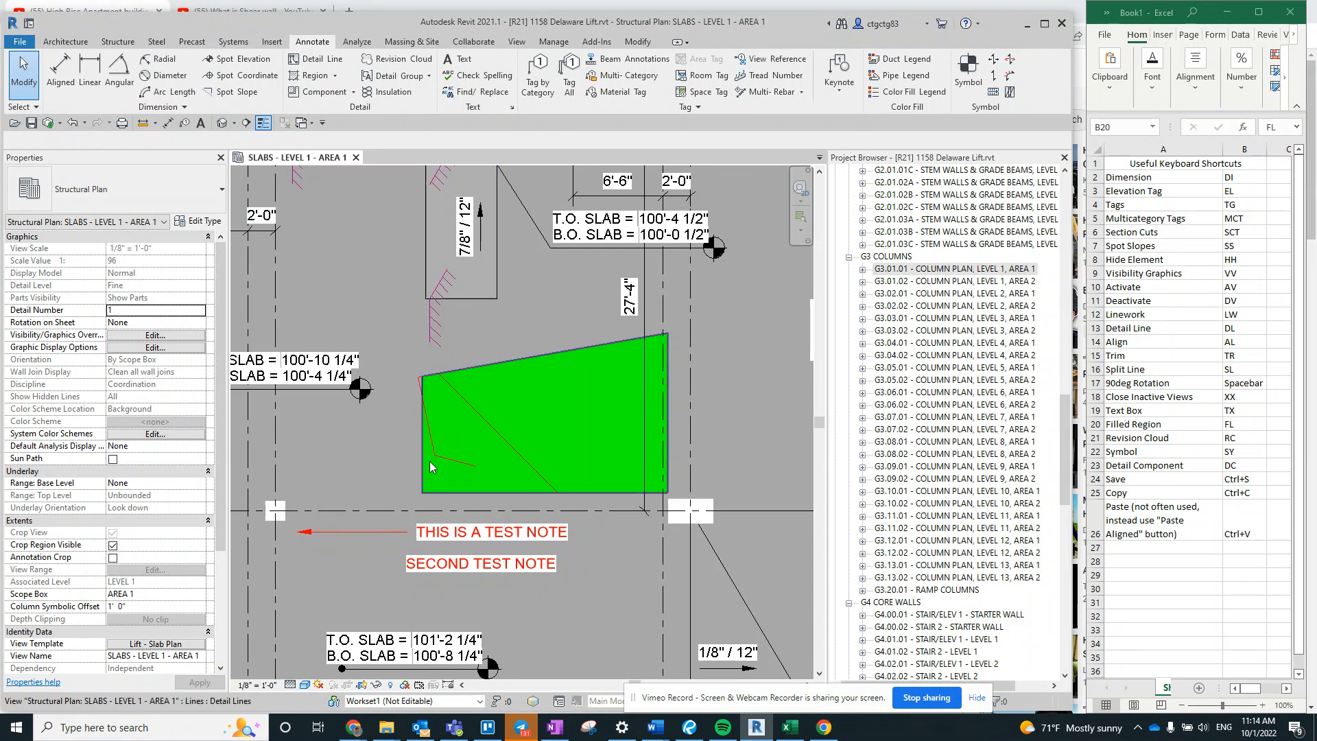
pyautogui.moveTo(501, 445); pyautogui.dragTo(508, 438, button='middle')
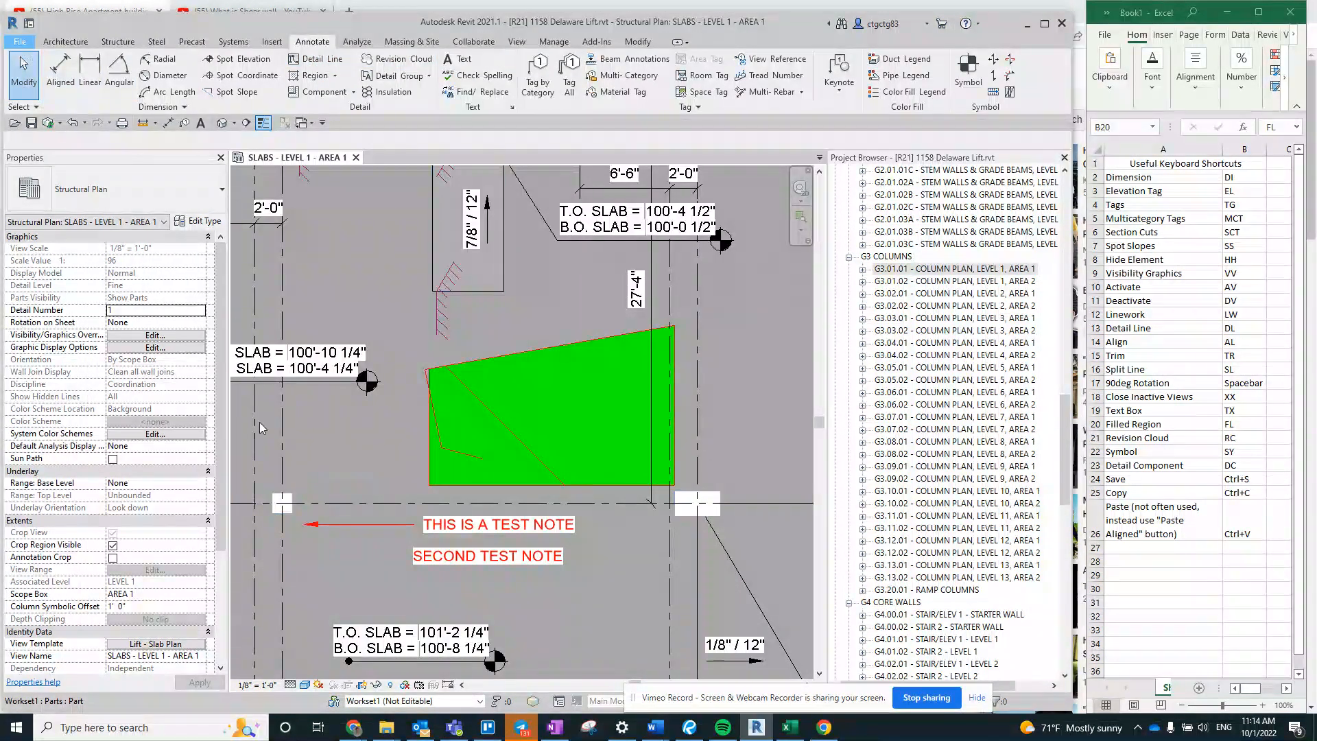
# - Open the keyboard shortcut customization in Revit's user interface options and search for REVISION CLOUD
pyautogui.click(19, 42)
pyautogui.click(211, 352)
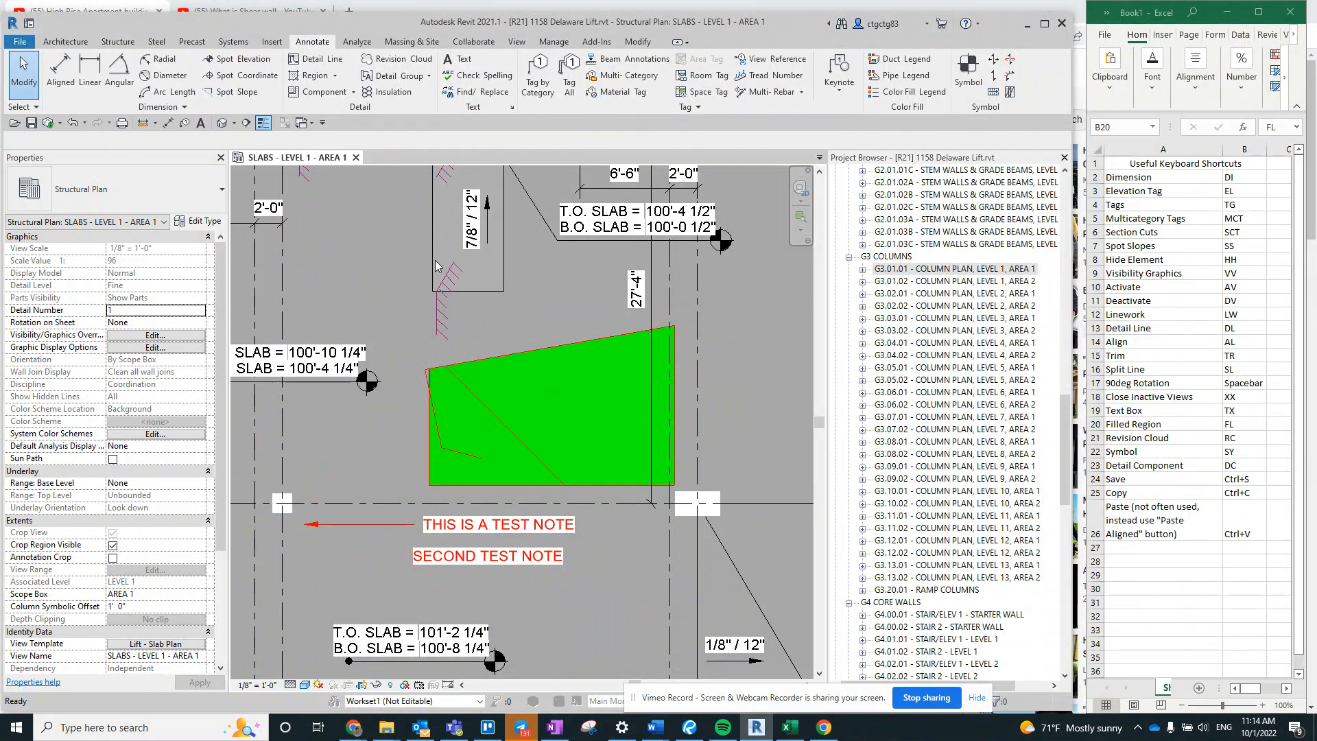
pyautogui.click(415, 158)
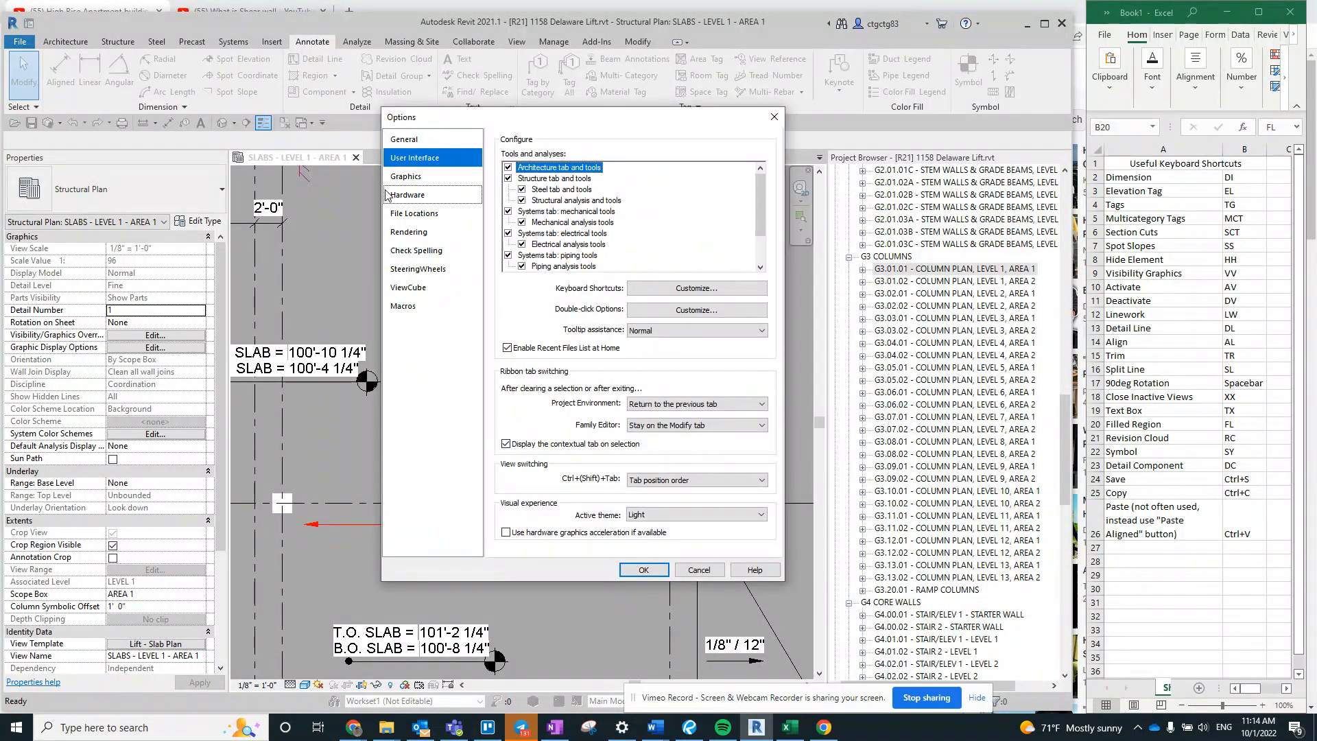
pyautogui.click(675, 289)
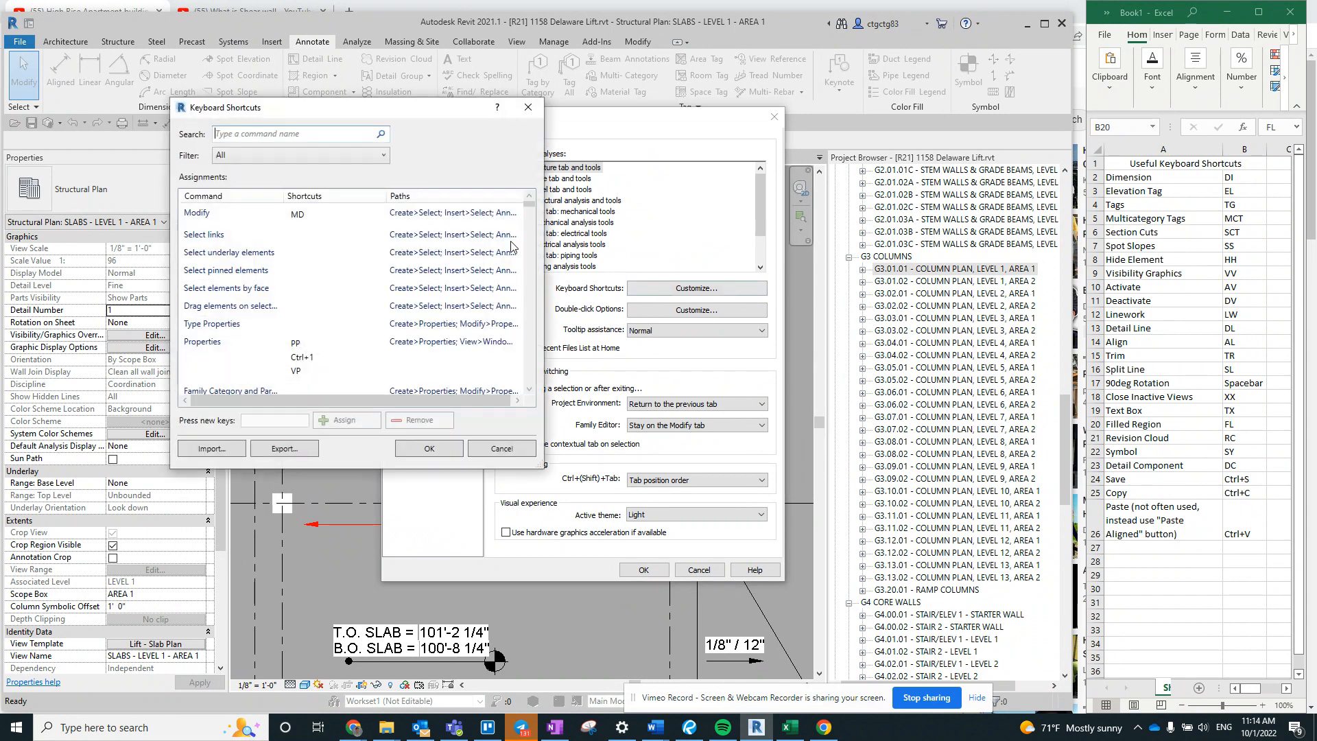
pyautogui.click(307, 135)
pyautogui.write('REVISIO')
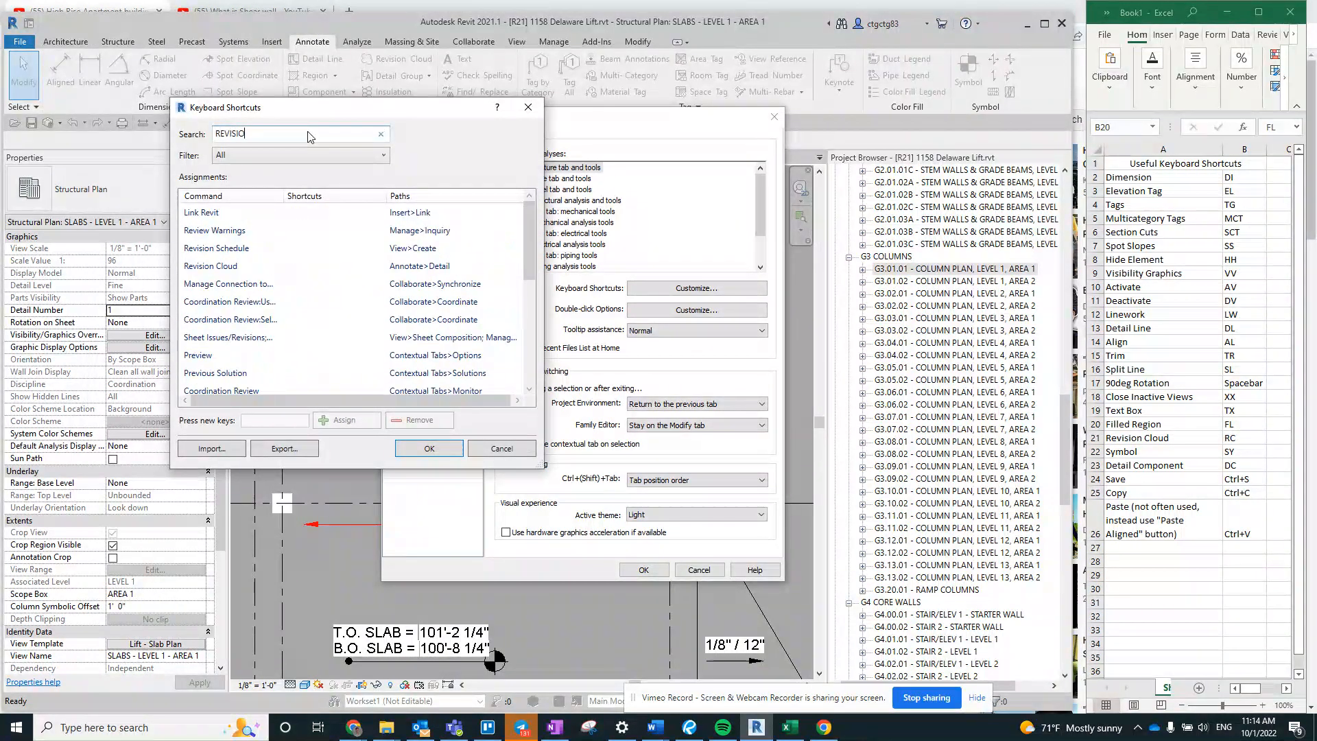
pyautogui.write('N CLOUD')
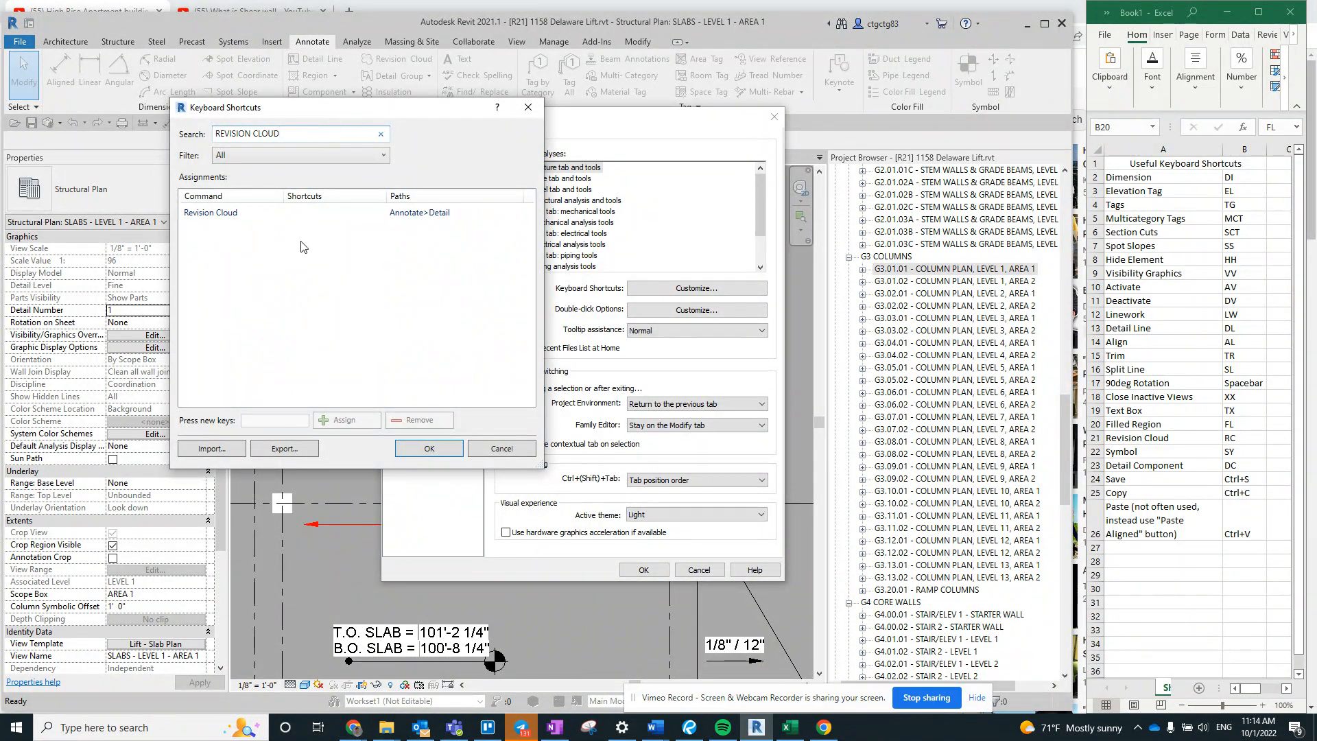
# - Assign the shortcut RC to the Revision Cloud command and accept the duplicate assignment
pyautogui.click(328, 214)
pyautogui.click(336, 420)
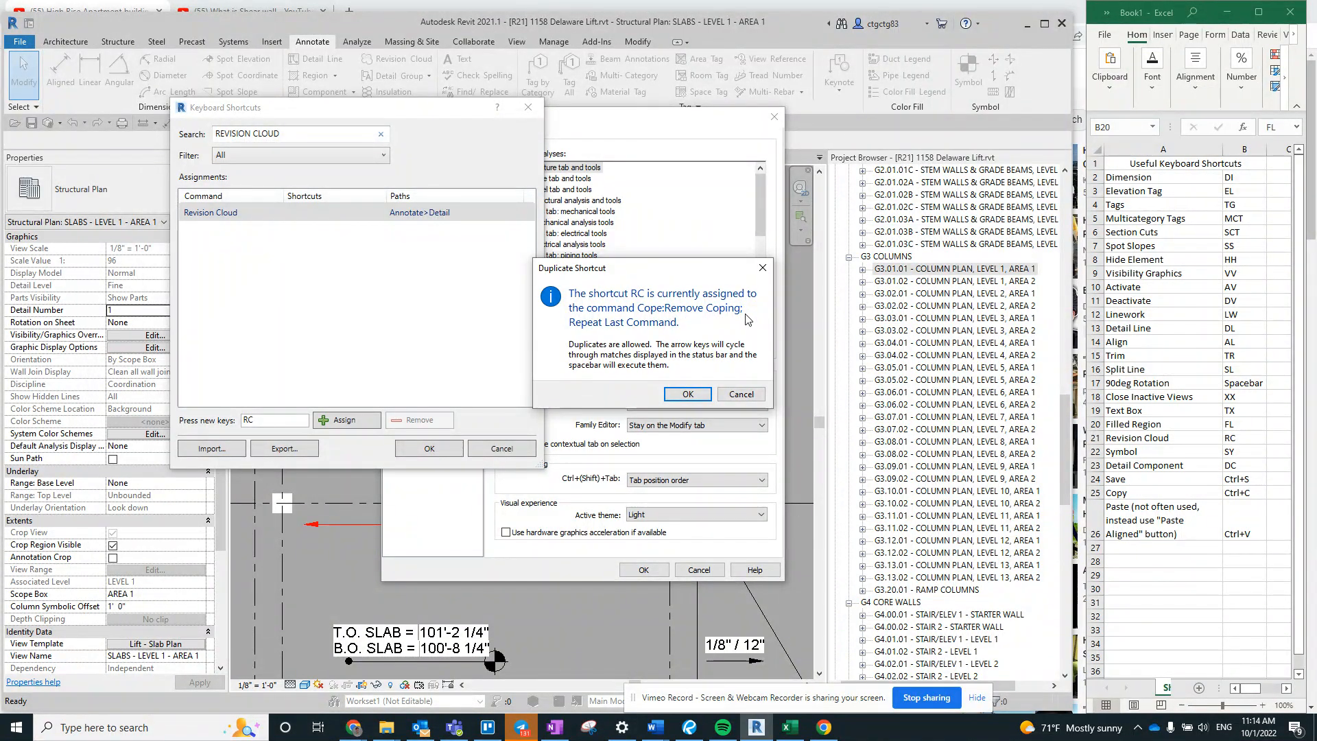
pyautogui.click(688, 395)
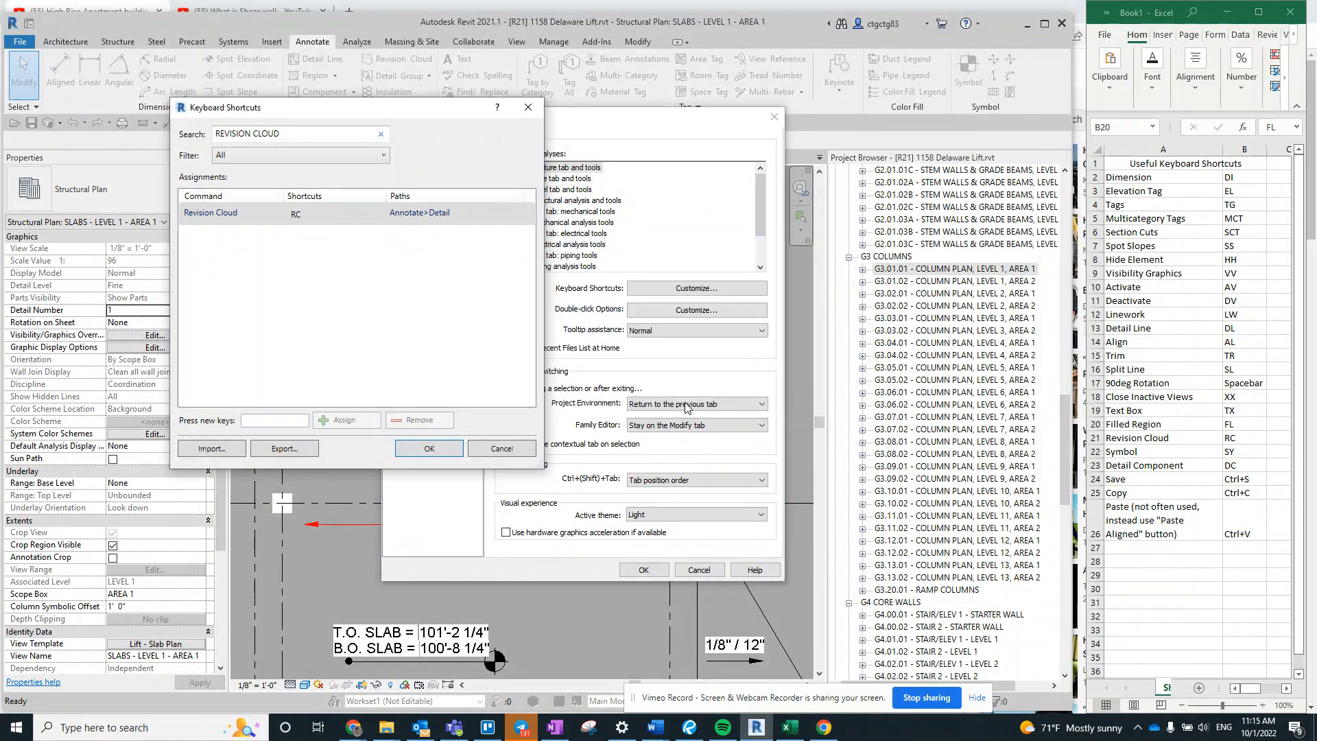
# - Find the Cope:Remove Coping command with the search REMOVE COP and remove its RC shortcut
pyautogui.hotkey('ctrl', 'a')
pyautogui.write('REMOV COP')
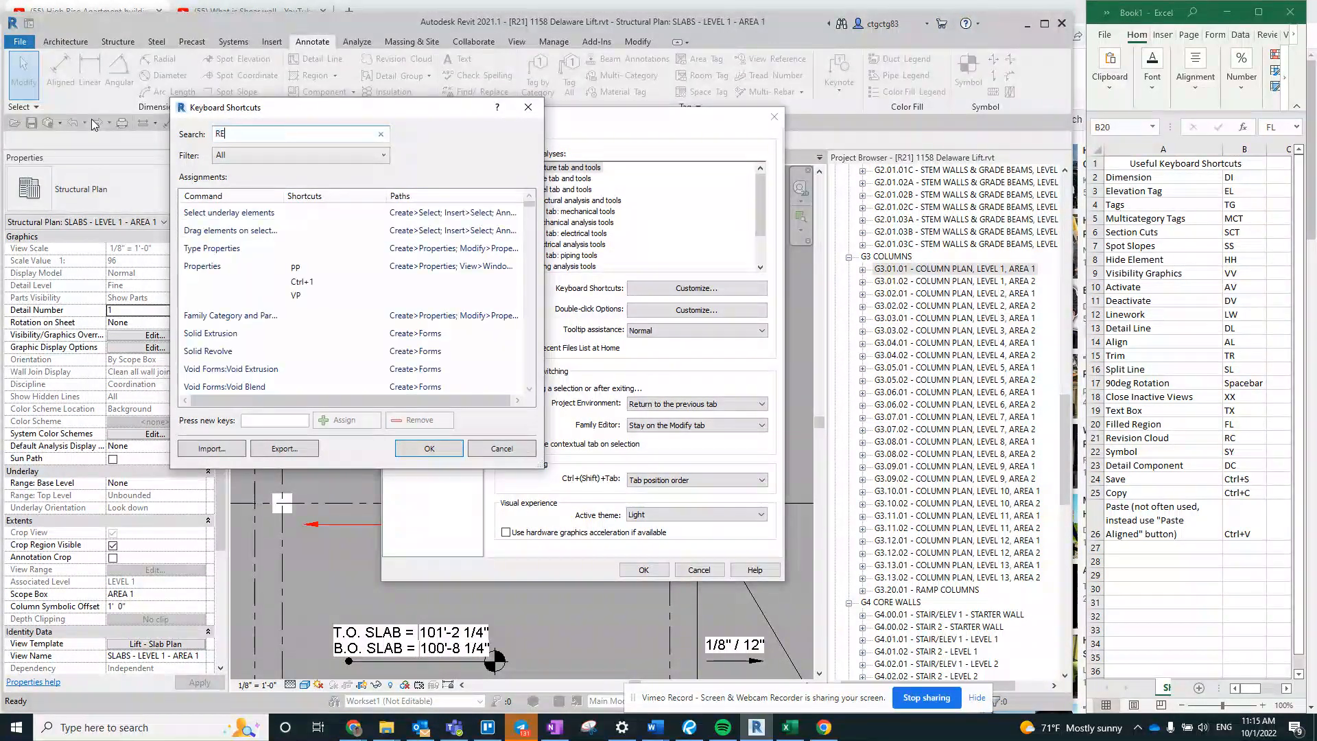
pyautogui.press('BackSpace')
pyautogui.press('BackSpace')
pyautogui.press('BackSpace')
pyautogui.press('BackSpace')
pyautogui.press('BackSpace')
pyautogui.write('VE COP')
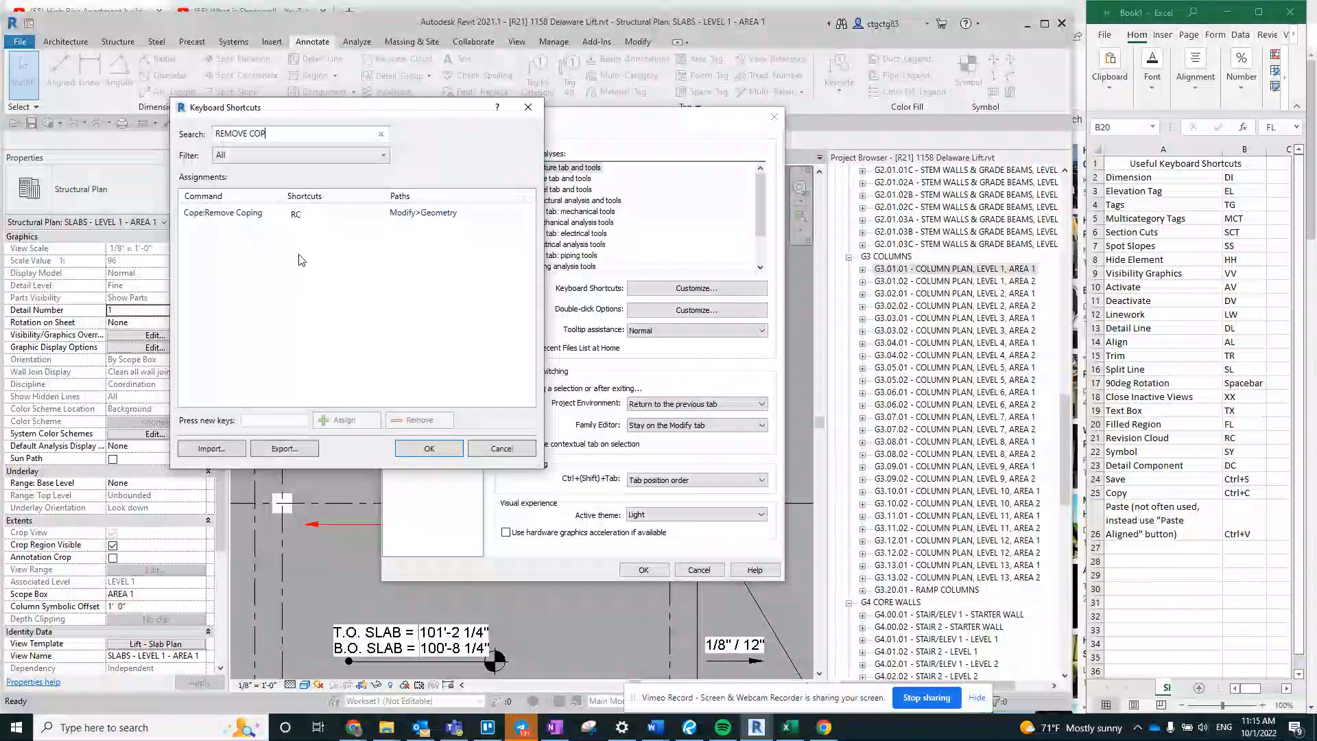
pyautogui.click(311, 212)
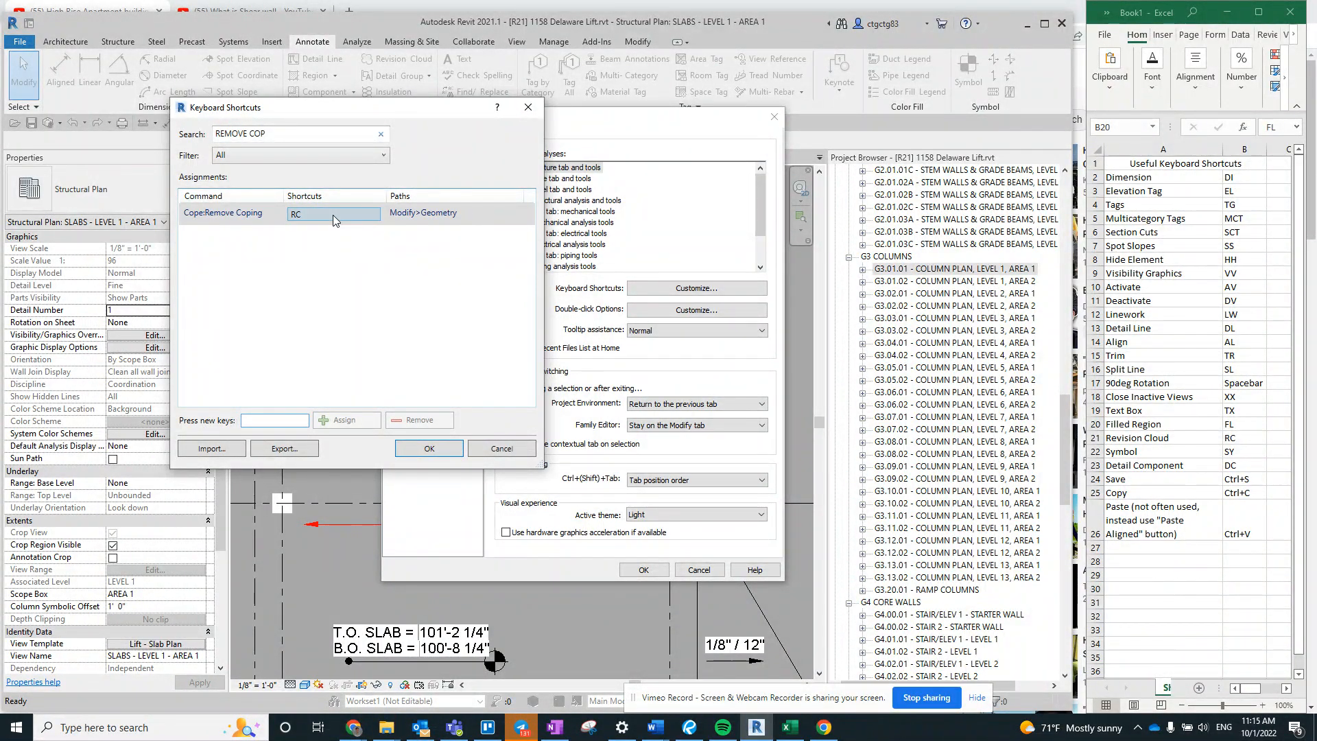
pyautogui.click(332, 215)
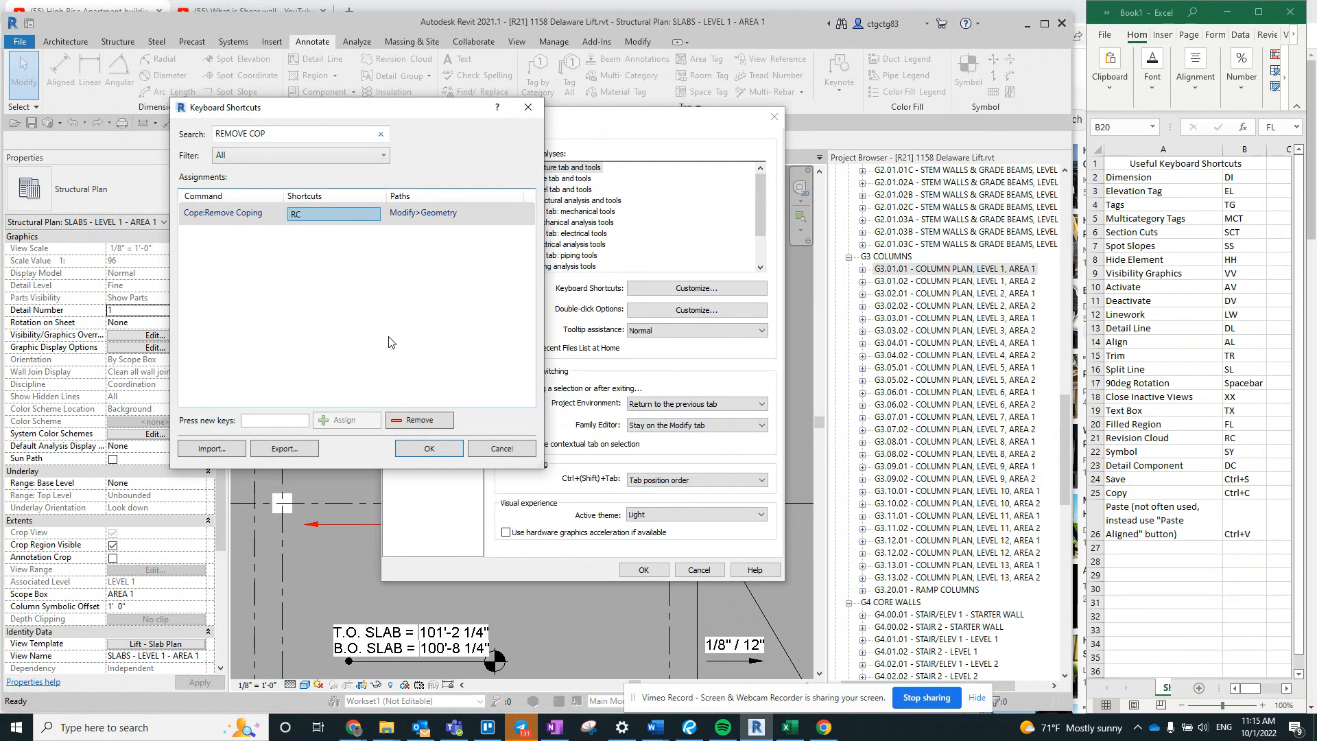
pyautogui.click(409, 422)
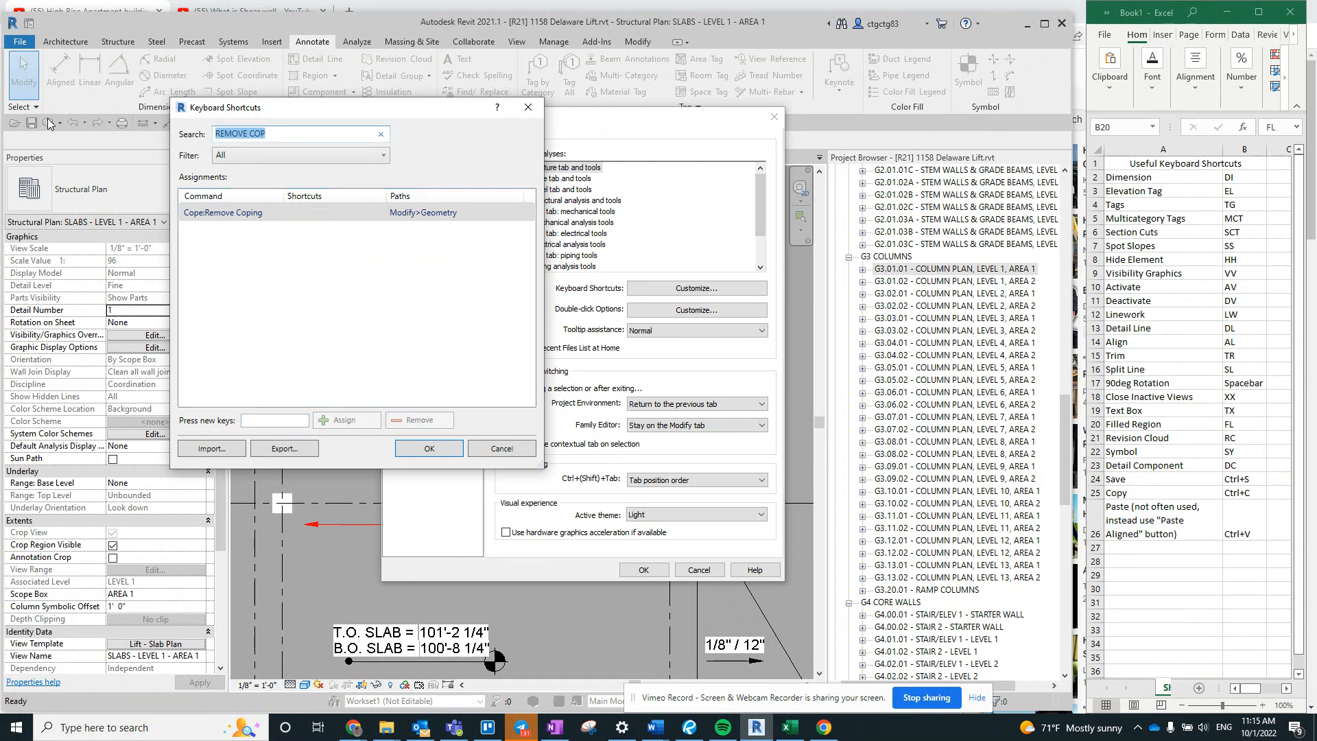
# - Find Repeat Last Command with the search REPEAT LAS and remove its RC shortcut
pyautogui.write('REPEAT LAS')
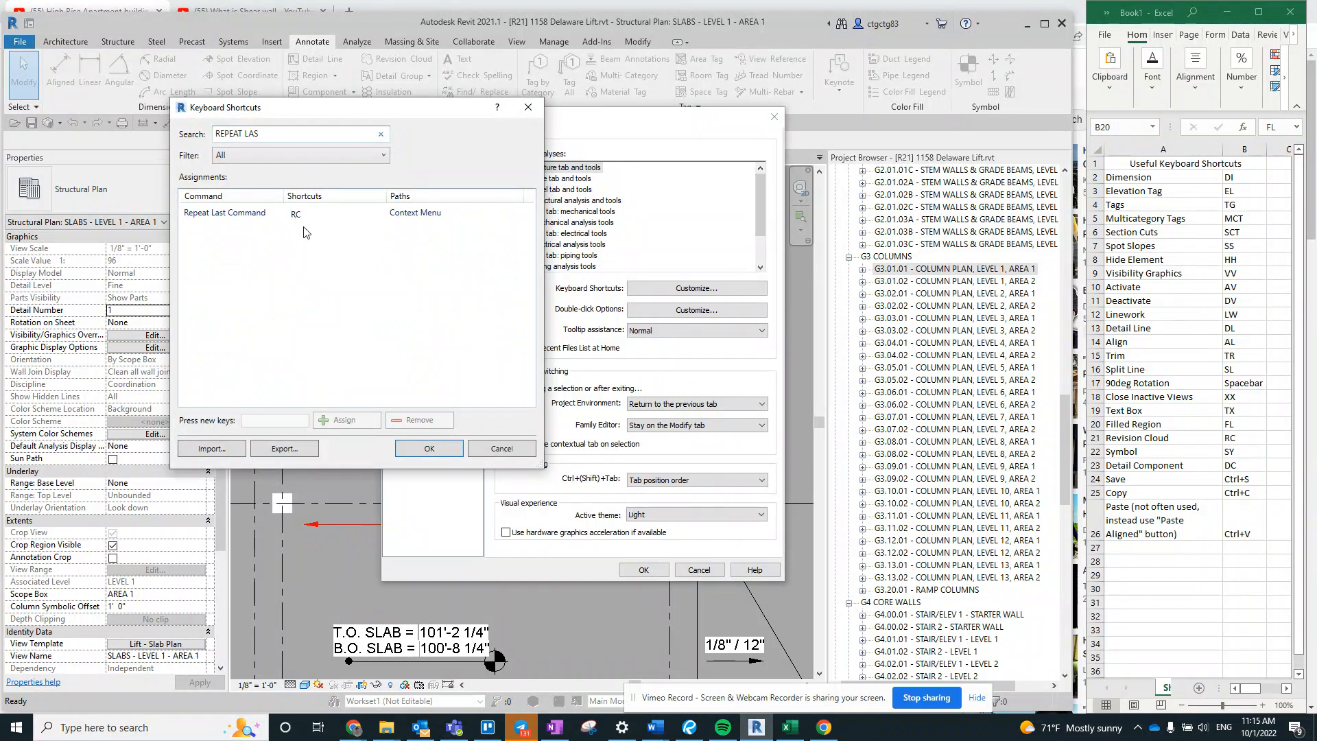
pyautogui.click(318, 217)
pyautogui.click(412, 419)
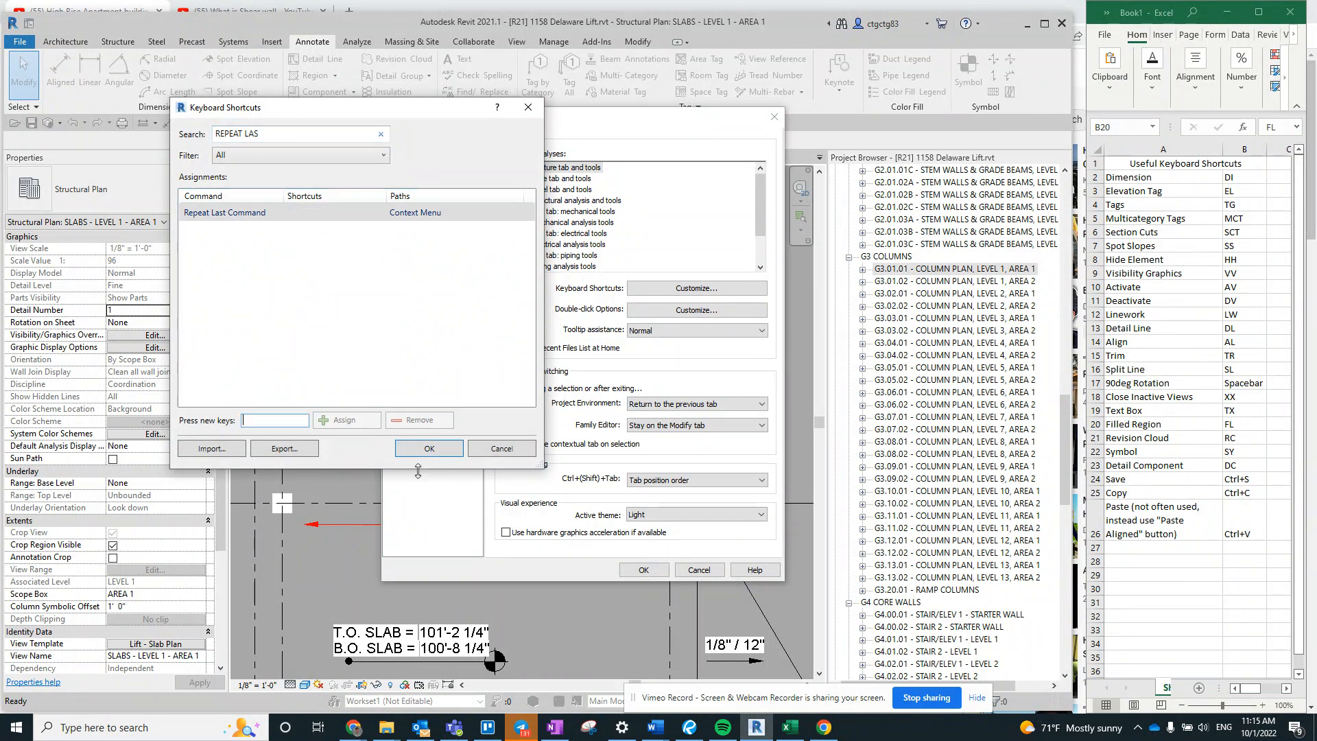
# - Apply the shortcut changes and draw a rectangular revision cloud about 21'-11" by 16'-10" around the green filled region, using revision Seq. 24 - GRADE BEAMS
pyautogui.click(429, 449)
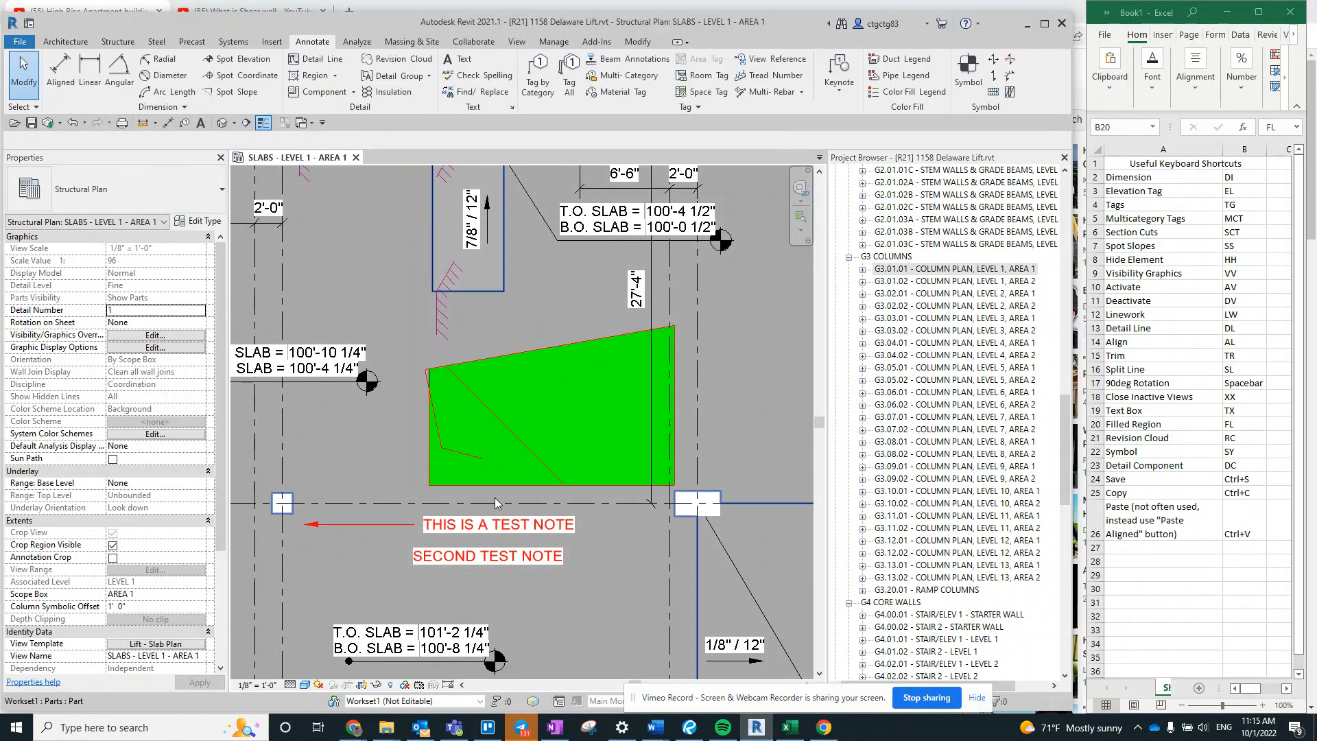
pyautogui.press('r')
pyautogui.press('c')
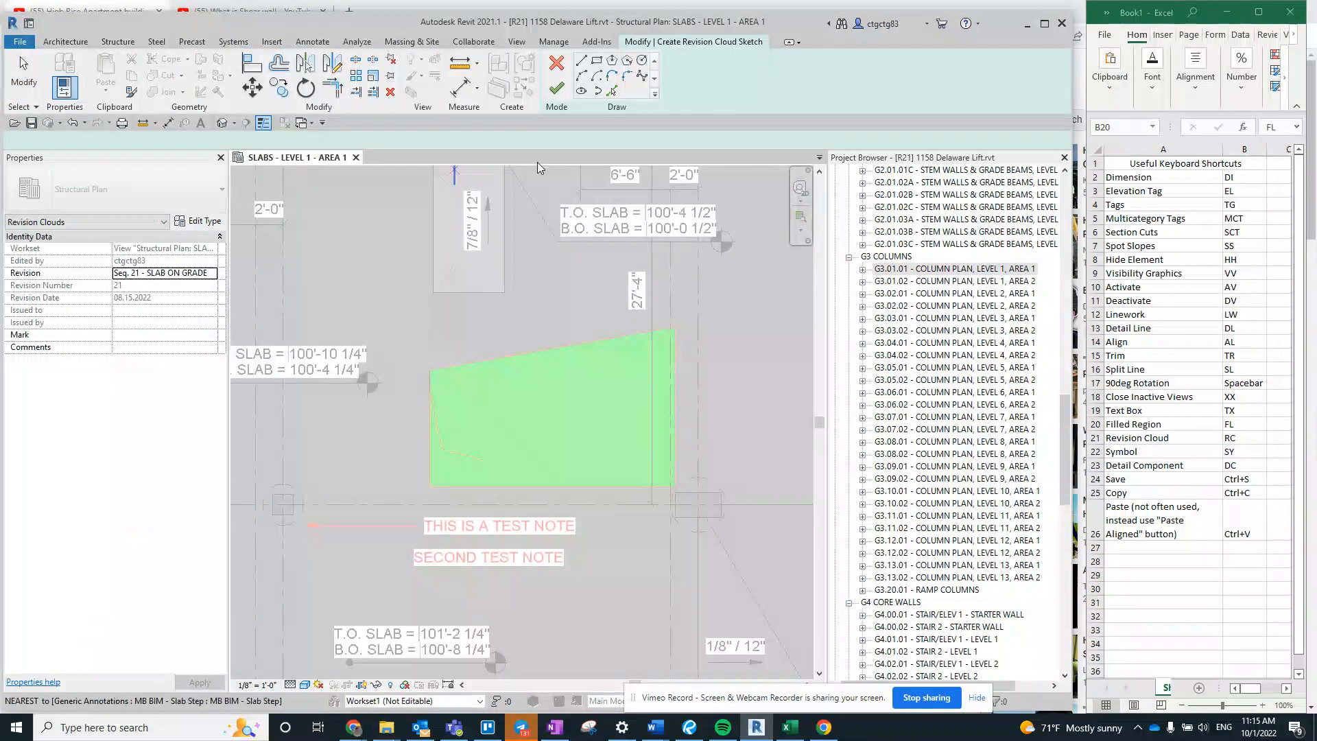
pyautogui.click(212, 274)
pyautogui.click(182, 327)
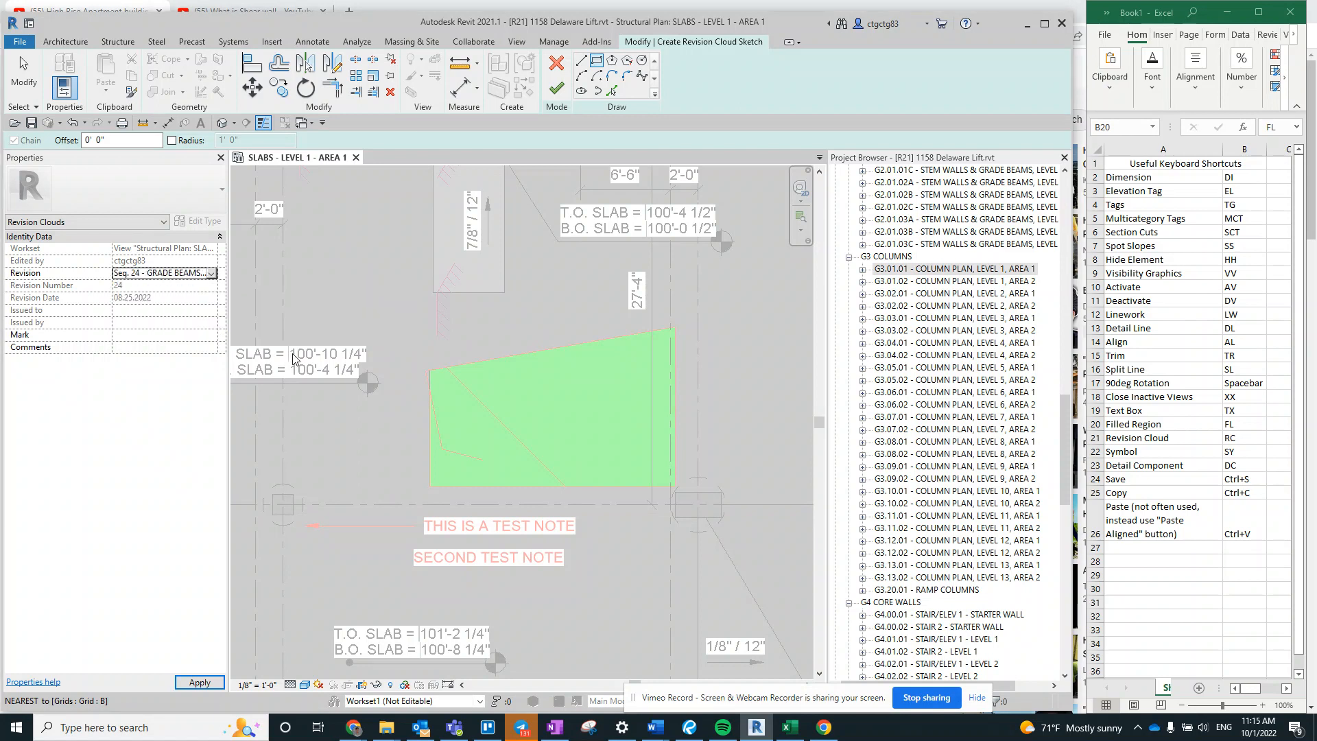
pyautogui.click(388, 293)
pyautogui.click(694, 533)
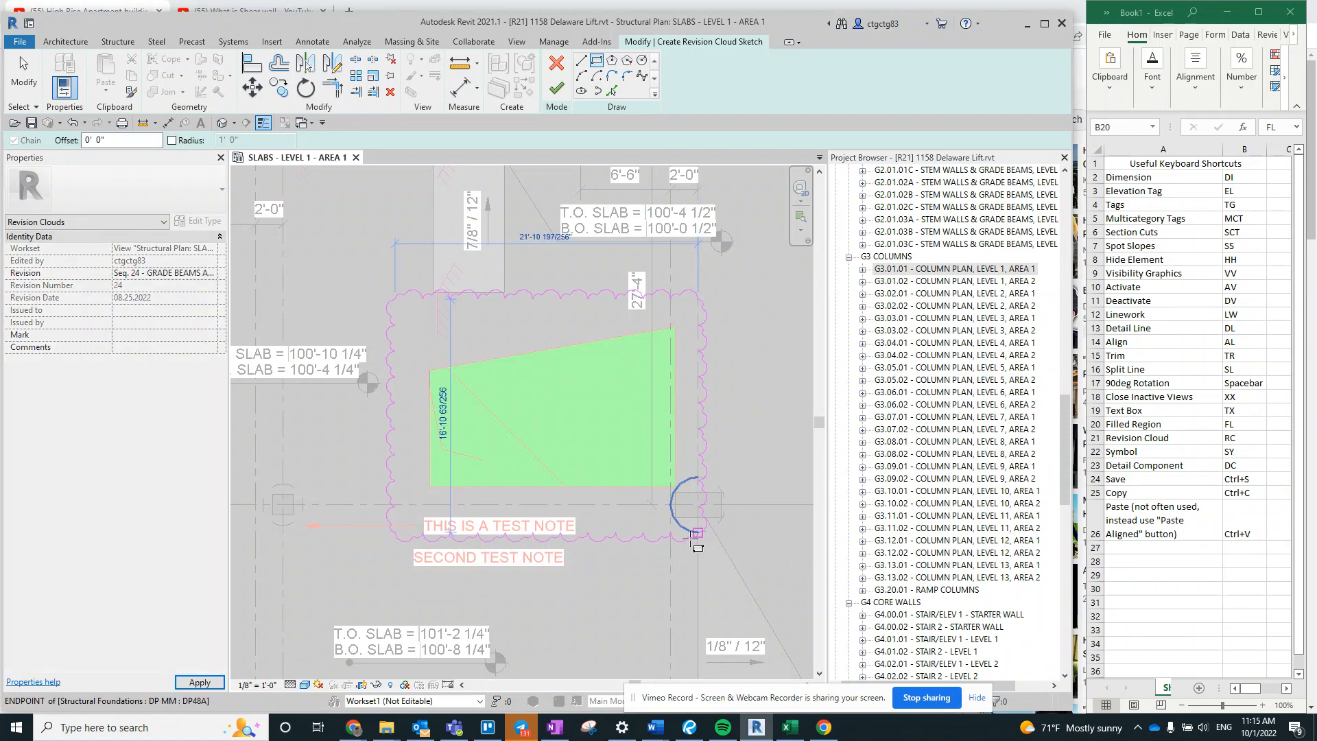
pyautogui.click(556, 85)
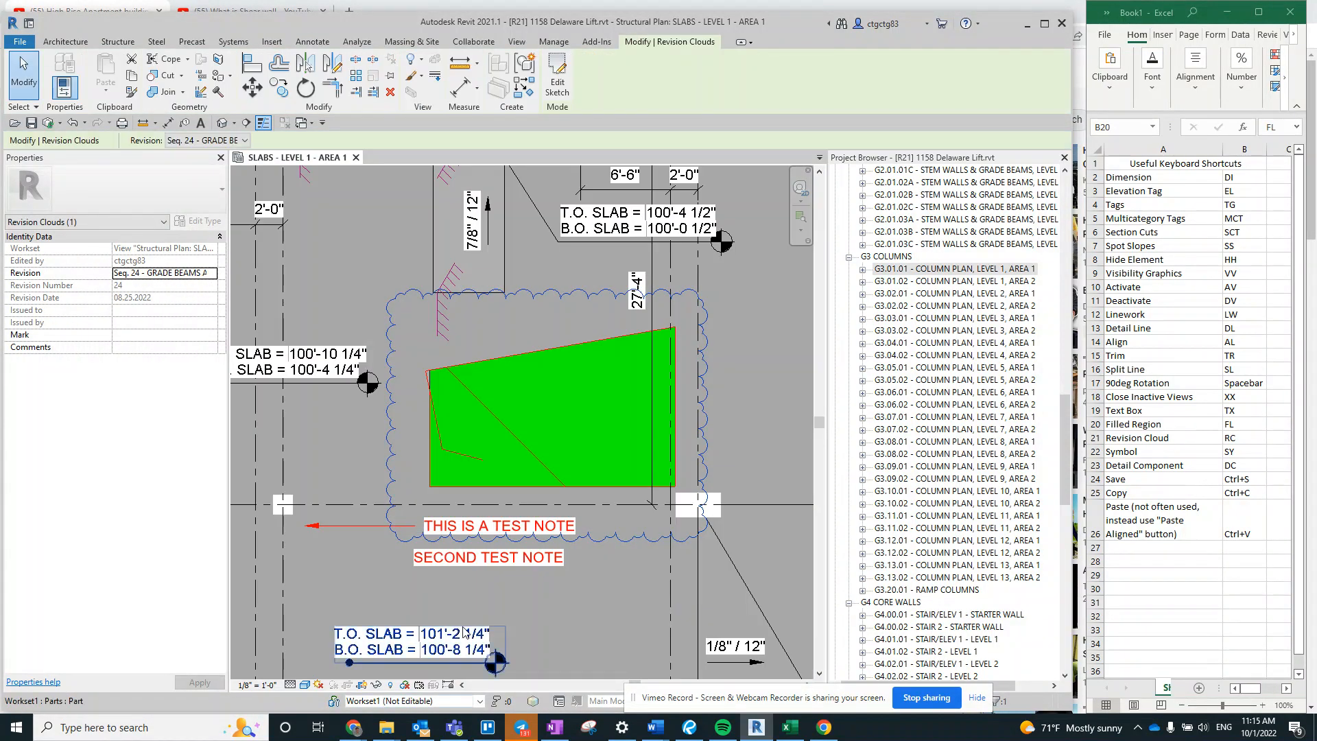
pyautogui.click(542, 294)
pyautogui.press('Escape')
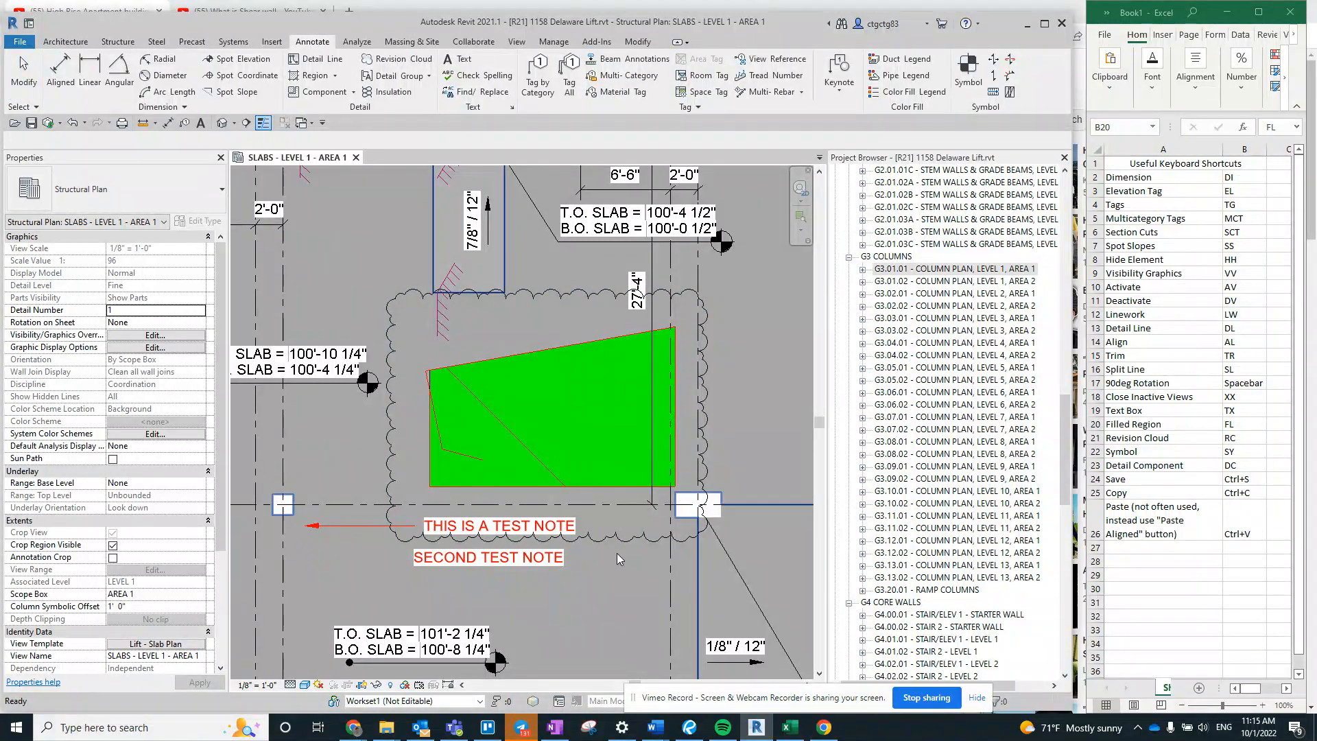
# - Highlight the Tags row with shortcut TG in the Excel list, and tag the revision cloud's lower edge in Revit
pyautogui.moveTo(1245, 206); pyautogui.dragTo(1166, 207)
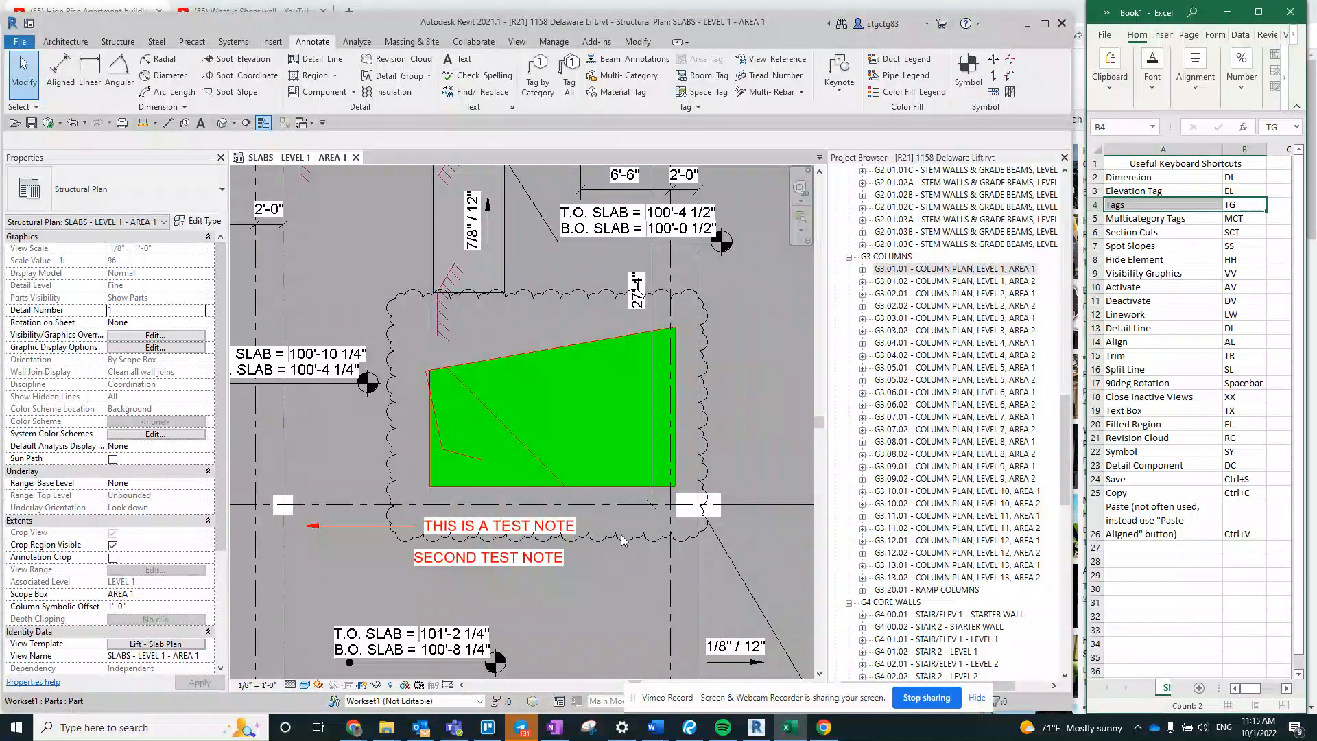
pyautogui.doubleClick(623, 539)
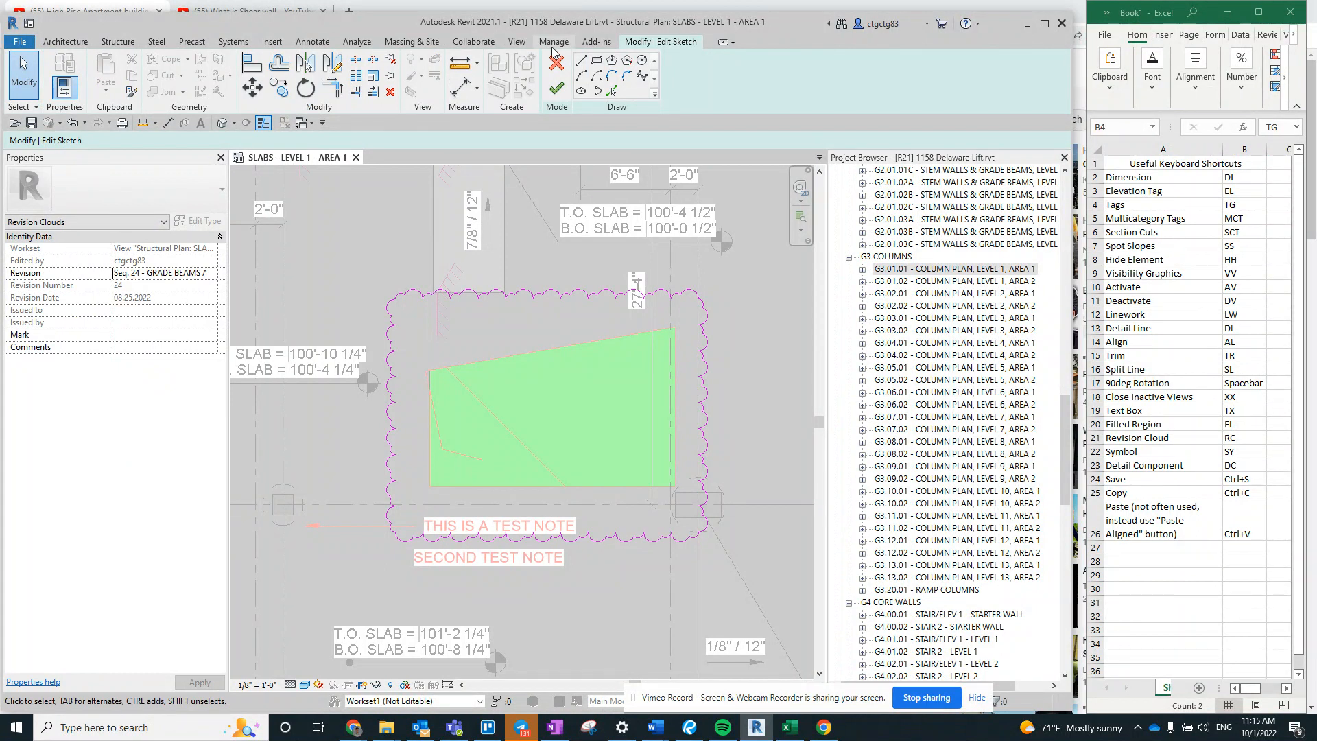
pyautogui.click(554, 63)
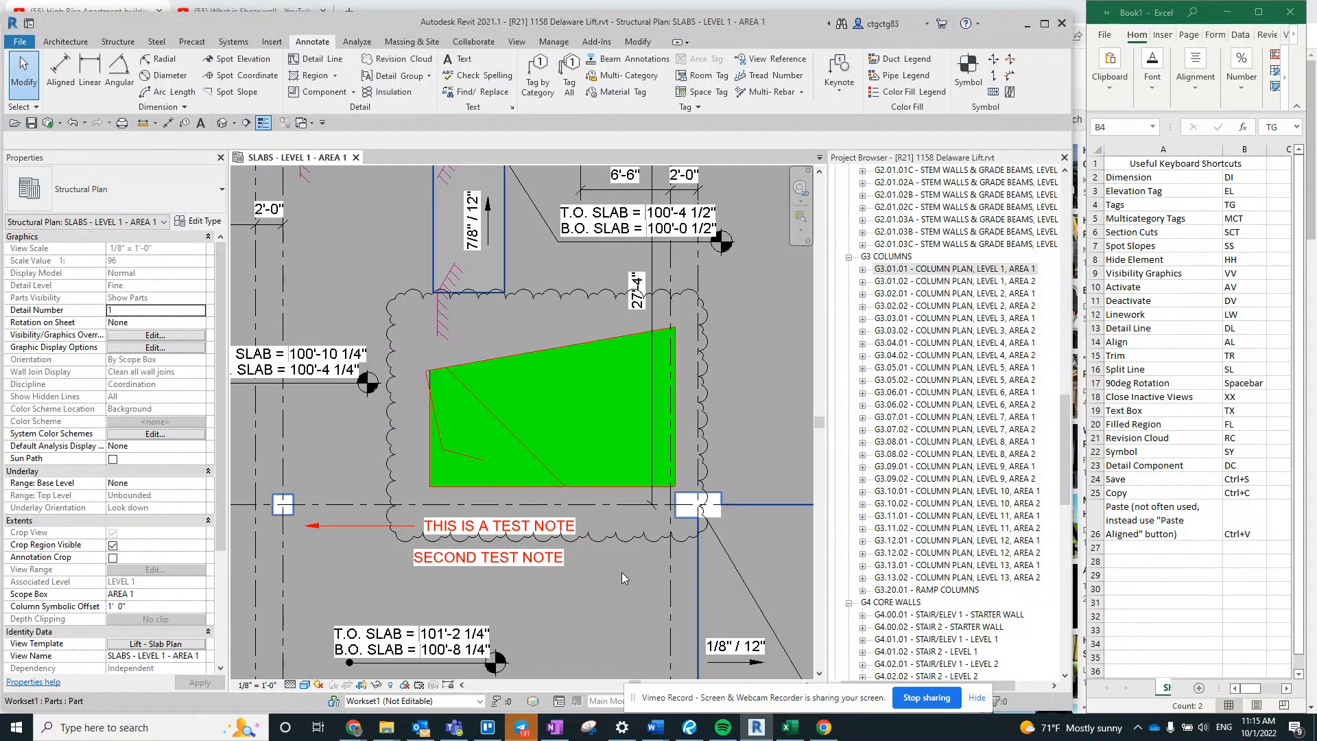
pyautogui.press('t')
pyautogui.press('g')
pyautogui.click(624, 545)
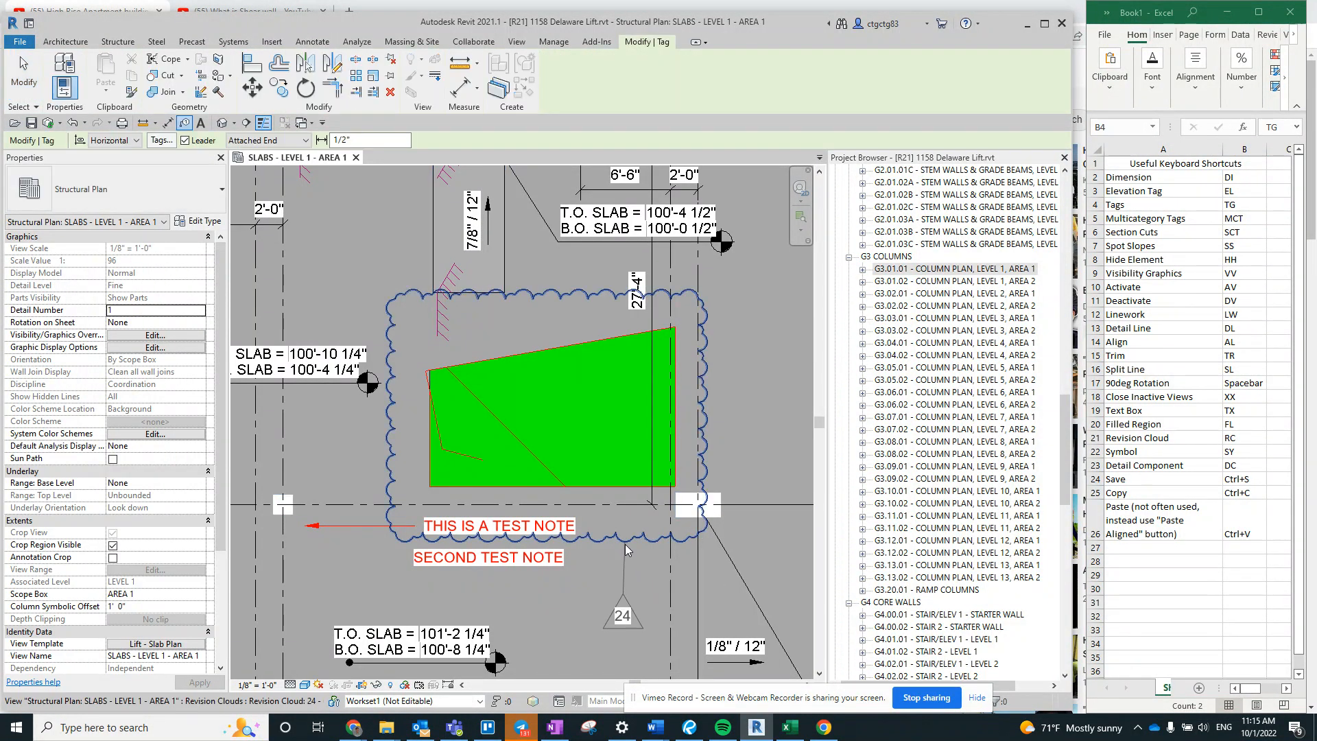
pyautogui.press('Escape')
pyautogui.click(633, 622)
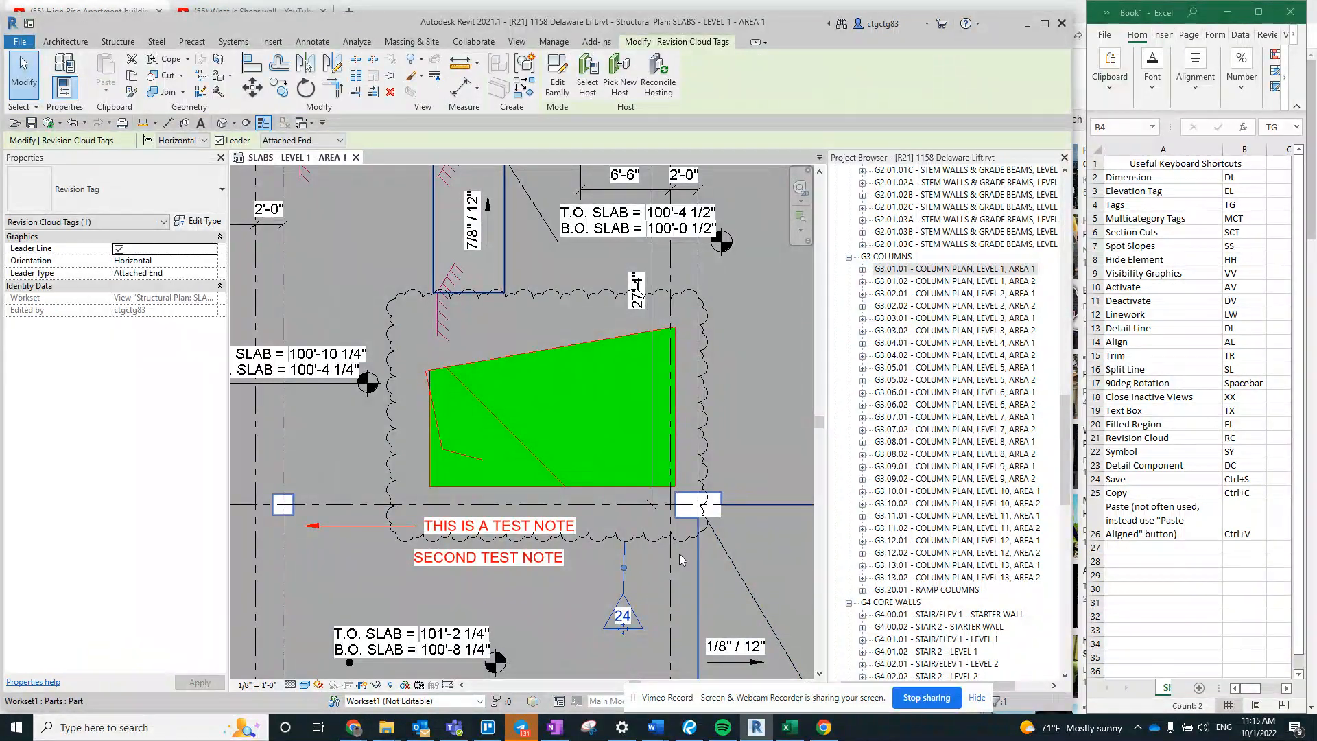
pyautogui.press('Escape')
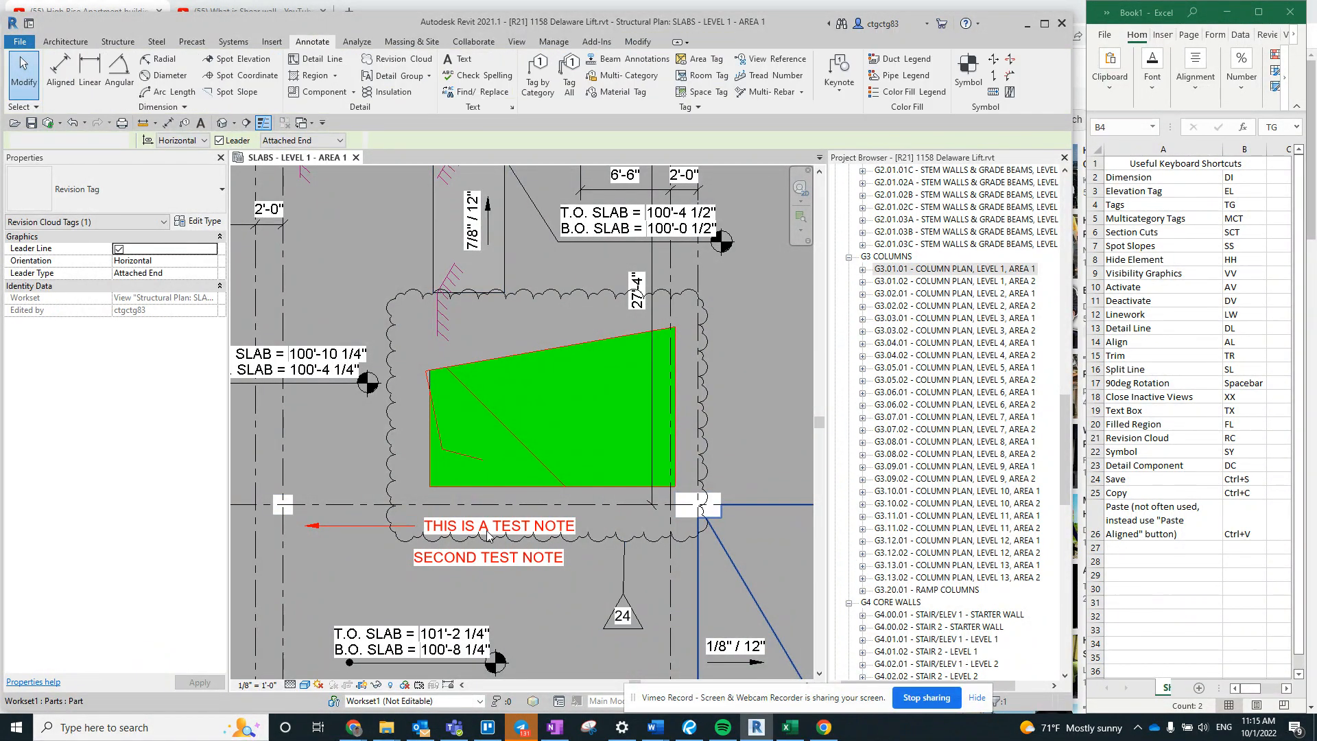
# - Delete the revision cloud with its tag, both test notes, and the green filled region with its red detail lines
pyautogui.moveTo(560, 319)
pyautogui.mouseDown(button='middle')
pyautogui.moveTo(557, 376)
pyautogui.moveTo(579, 269)
pyautogui.mouseUp(button='middle')
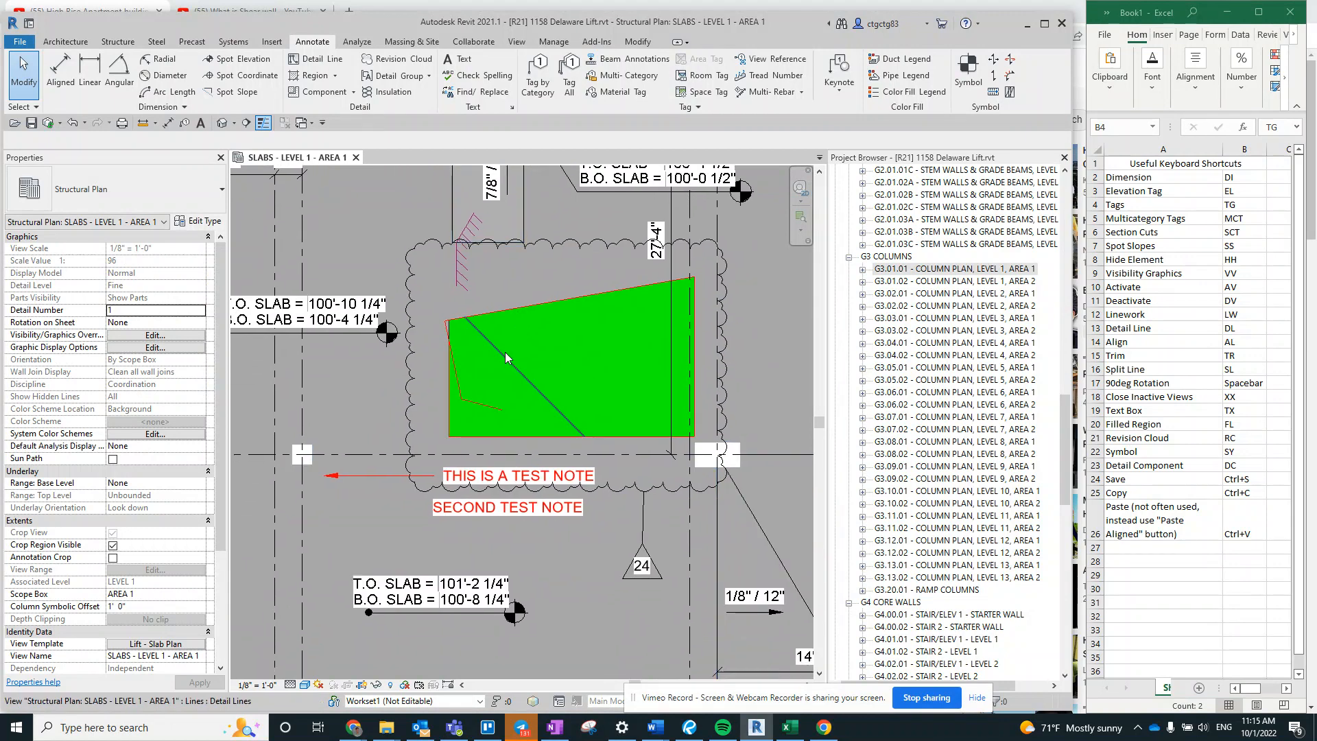
pyautogui.click(505, 350)
pyautogui.click(684, 275)
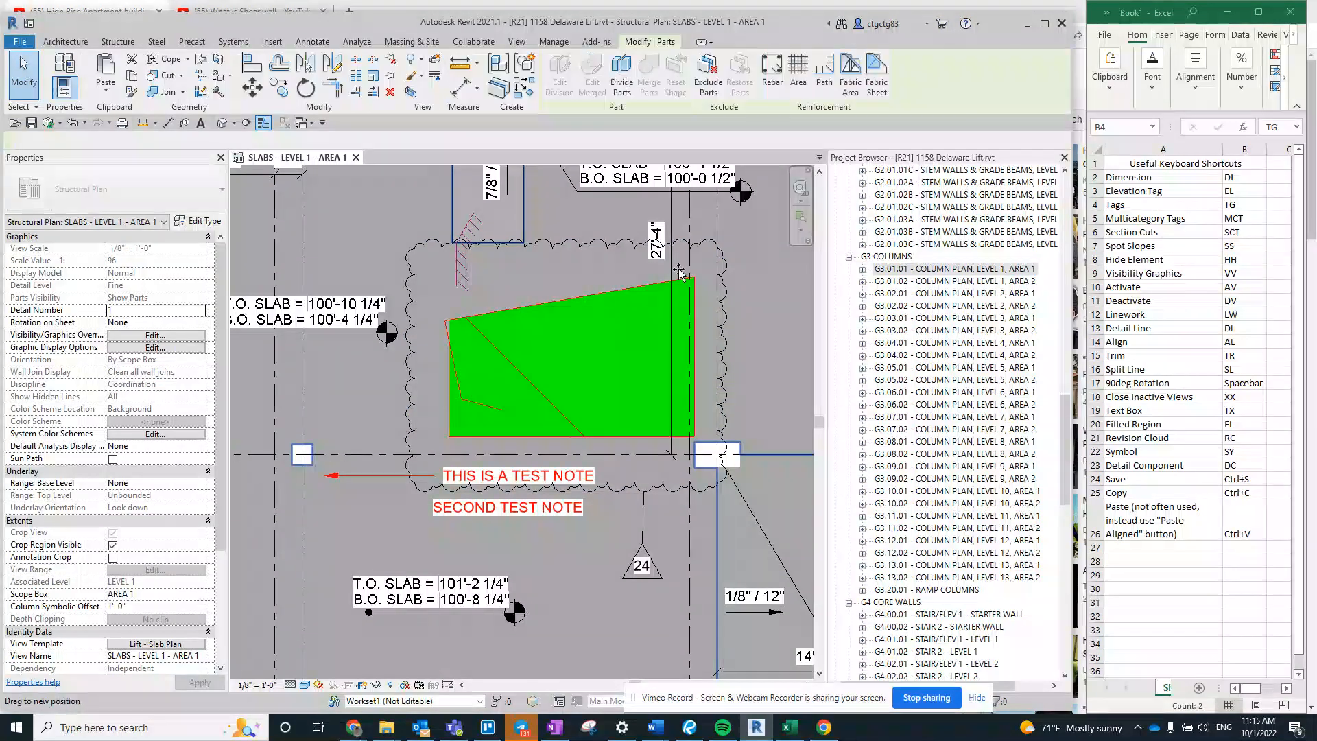
pyautogui.press('Escape')
pyautogui.click(463, 488)
pyautogui.press('Delete')
pyautogui.click(468, 490)
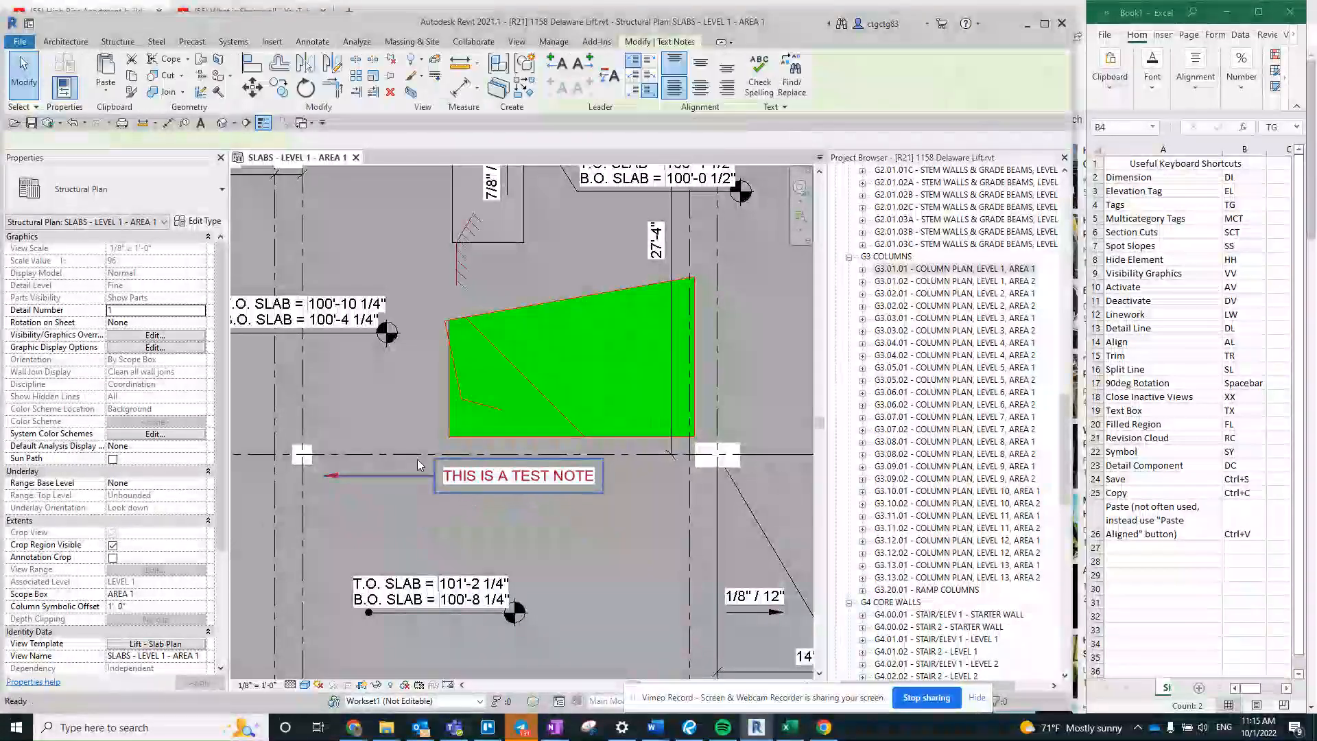
pyautogui.press('Escape')
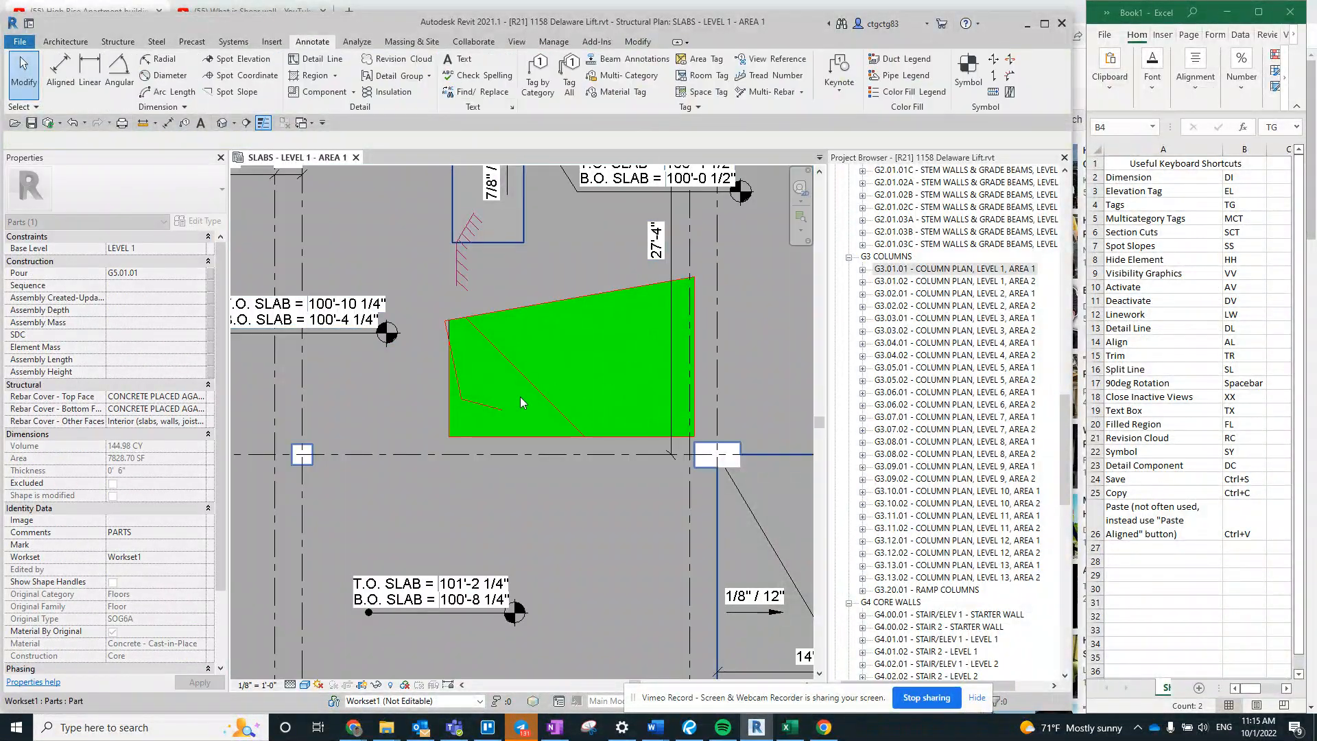
pyautogui.moveTo(433, 453)
pyautogui.mouseDown()
pyautogui.moveTo(746, 265)
pyautogui.moveTo(693, 273)
pyautogui.mouseUp()
# - Examine the slab step symbols around the Level 1 Area 1 slab plan
pyautogui.moveTo(592, 327); pyautogui.dragTo(573, 420, button='middle')
pyautogui.scroll(3, 482, 348)
pyautogui.scroll(-4, 466, 512)
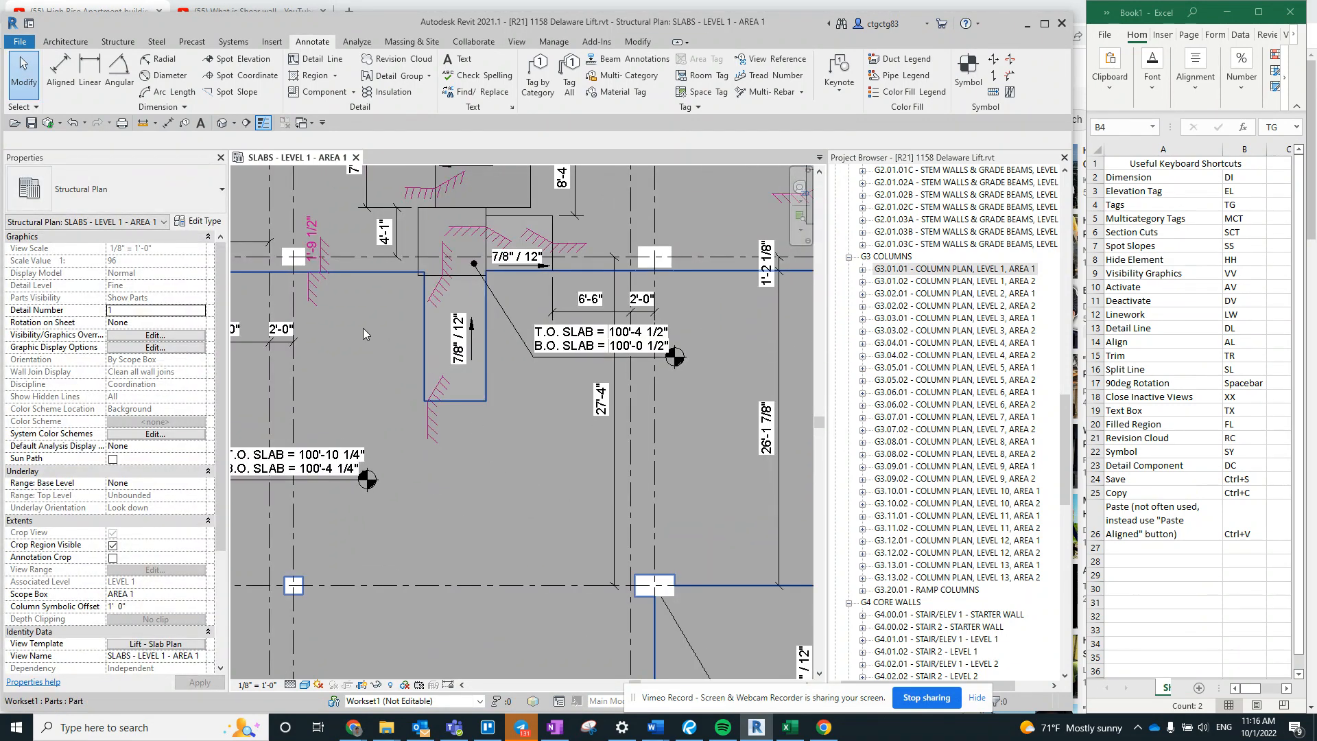
pyautogui.click(304, 290)
pyautogui.click(314, 283)
pyautogui.moveTo(467, 242)
pyautogui.mouseDown(button='middle')
pyautogui.moveTo(471, 468)
pyautogui.moveTo(499, 470)
pyautogui.mouseUp(button='middle')
pyautogui.press('Escape')
pyautogui.scroll(-5, 504, 418)
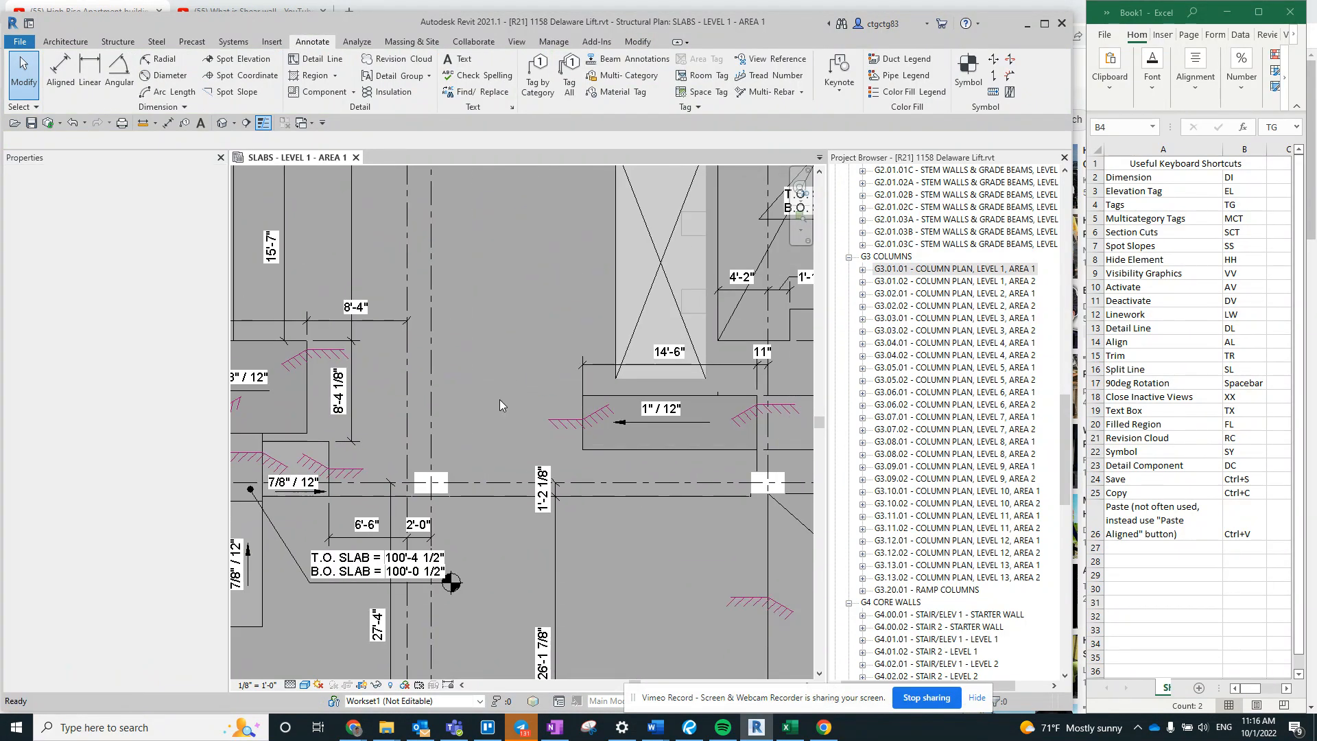
pyautogui.scroll(3, 454, 488)
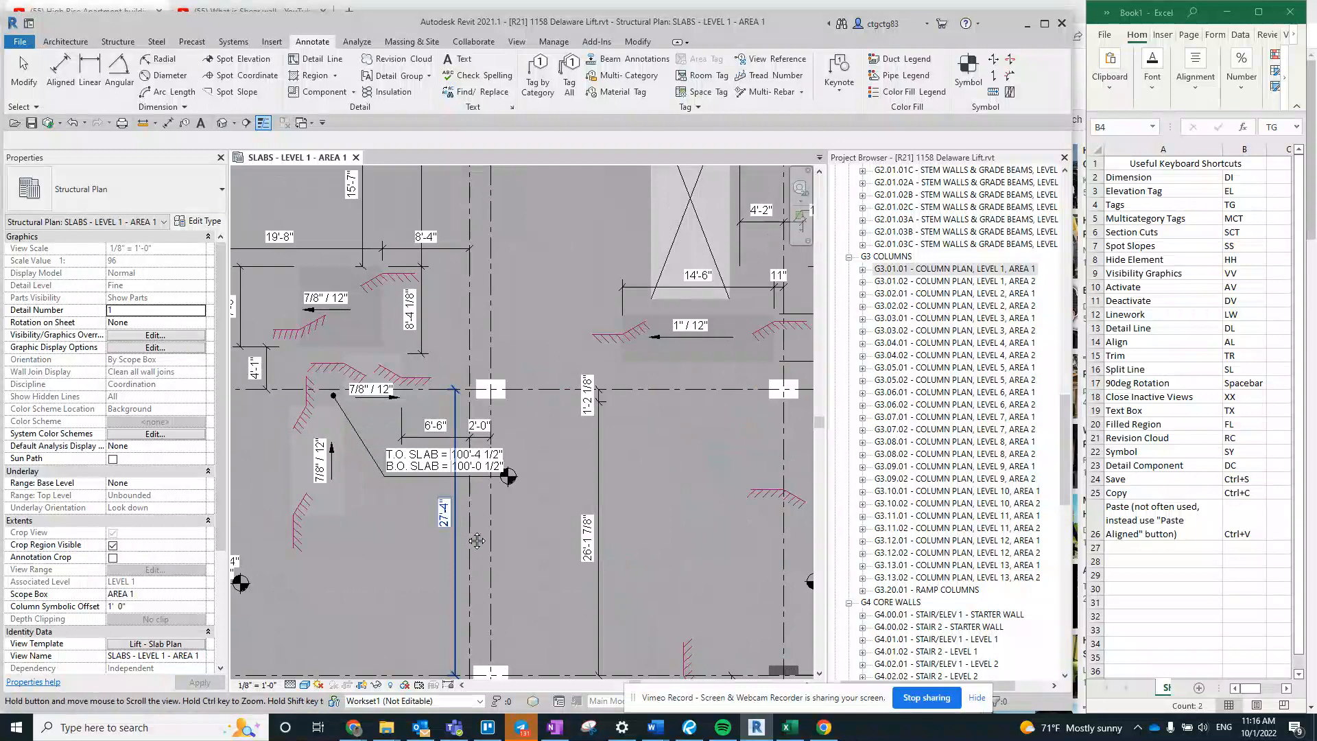
pyautogui.moveTo(456, 533); pyautogui.dragTo(585, 261, button='middle')
pyautogui.scroll(2, 467, 332)
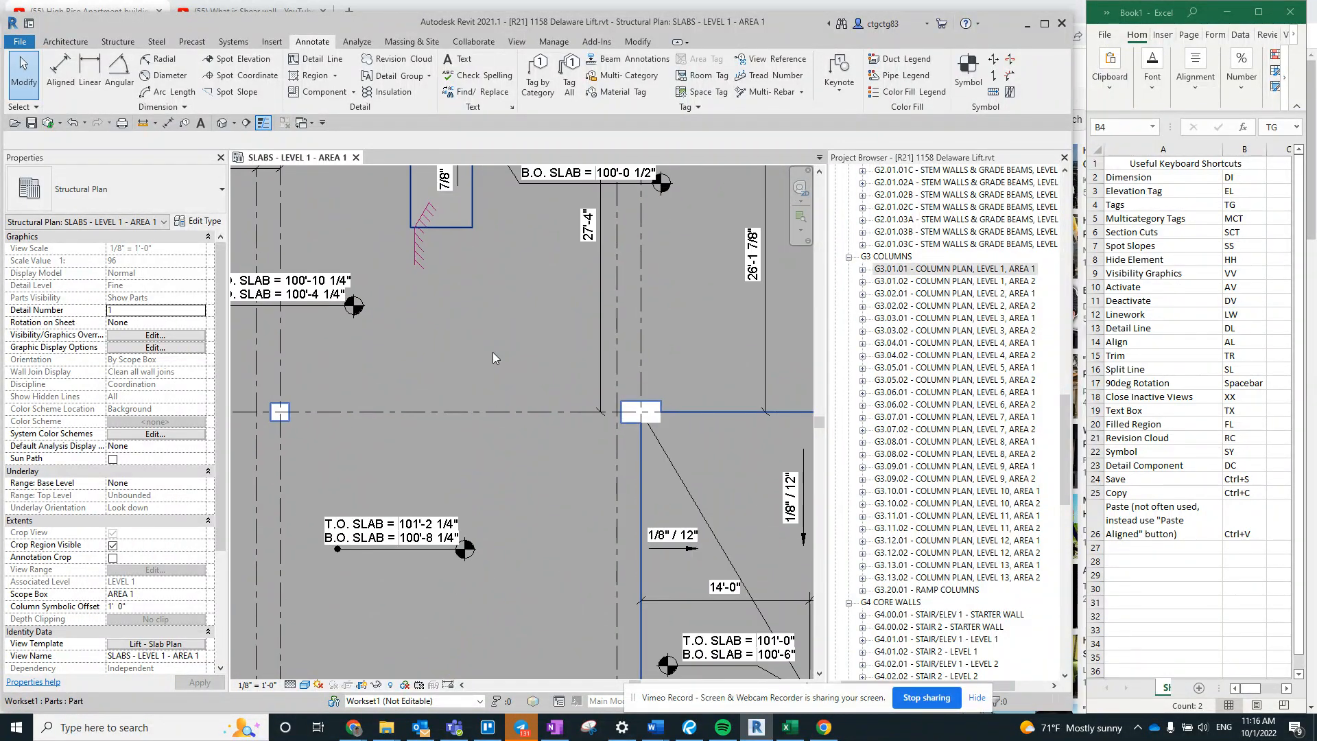
pyautogui.moveTo(464, 338); pyautogui.dragTo(523, 401, button='middle')
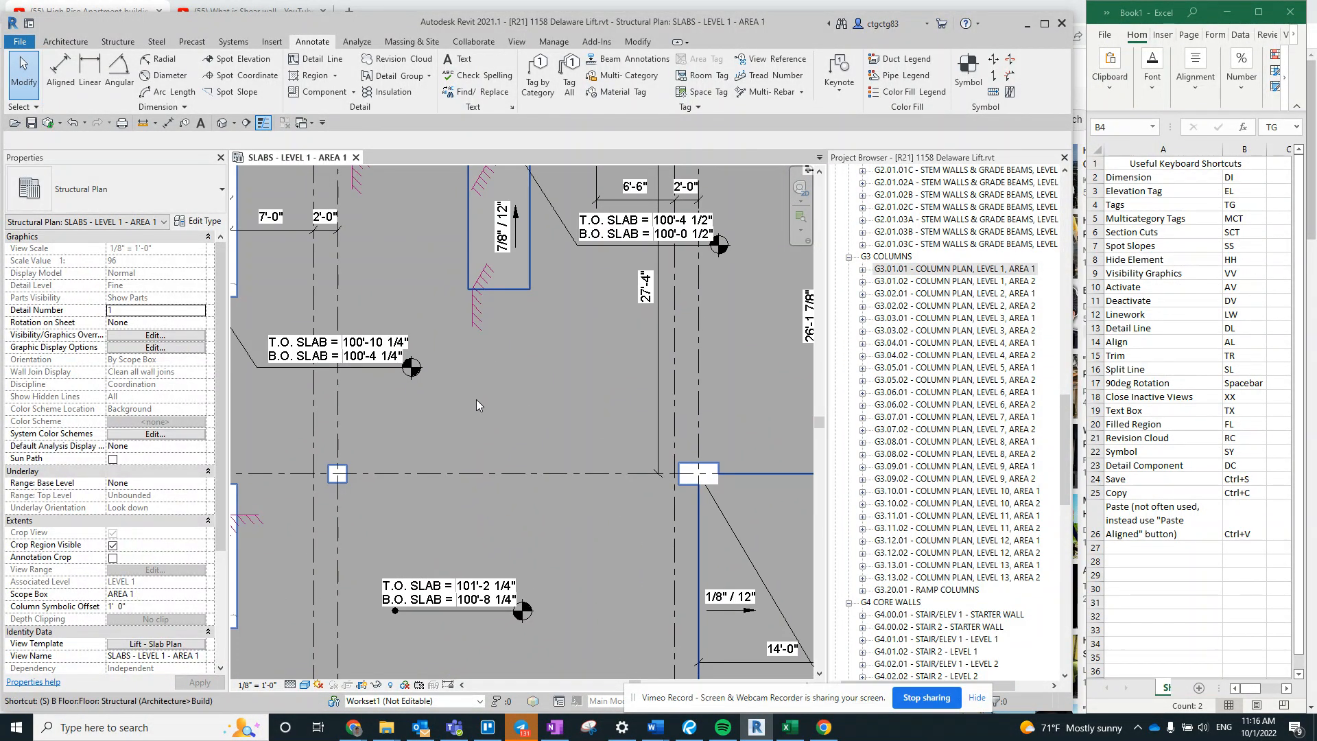
# - Open the keyboard shortcut customization in the user interface options and search for SYMBOL
pyautogui.press('d')
pyautogui.press('i')
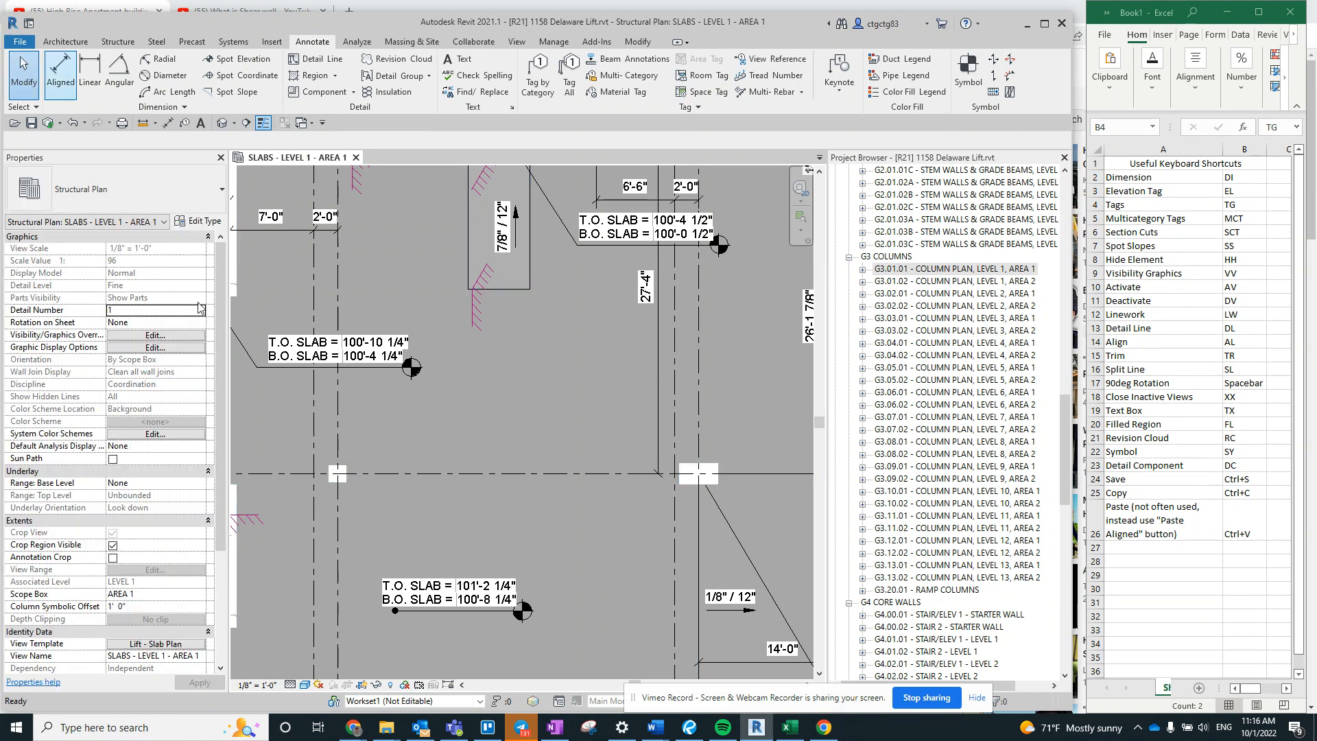
pyautogui.hotkey('alt', 'f')
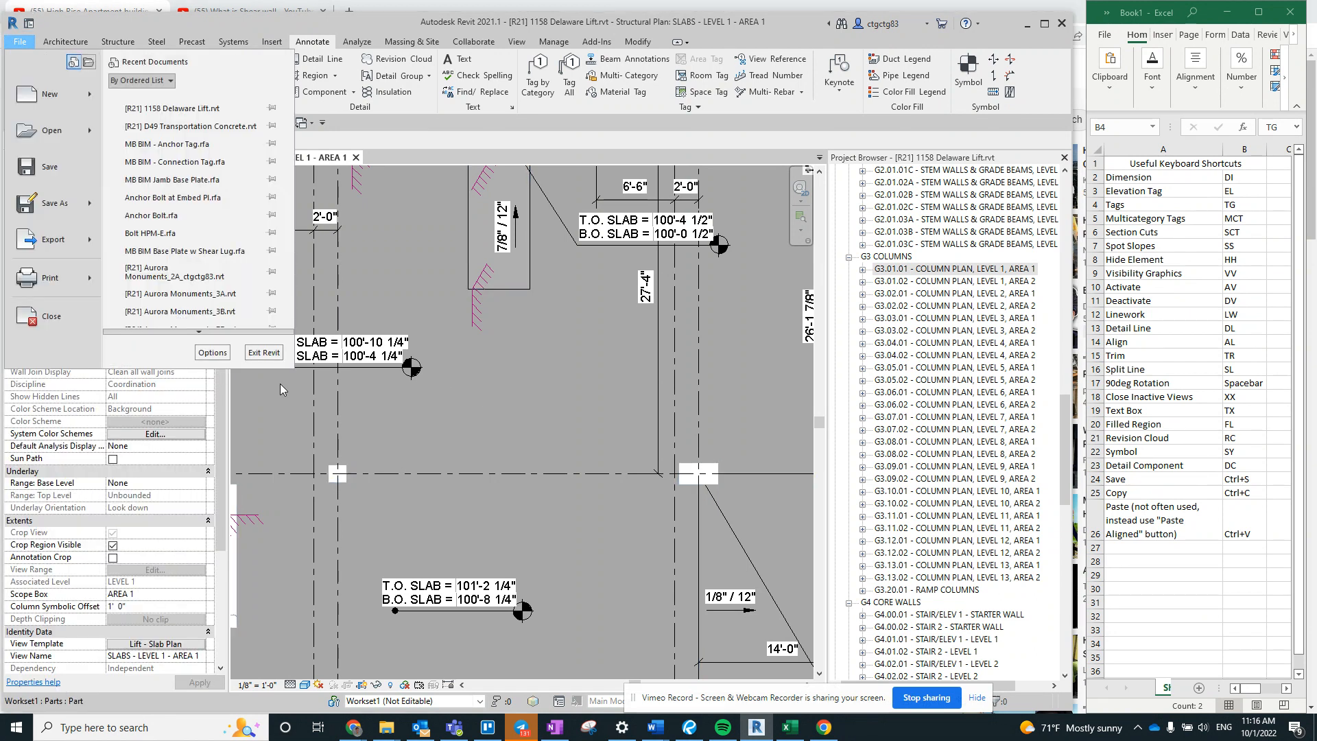
pyautogui.click(206, 353)
pyautogui.click(423, 162)
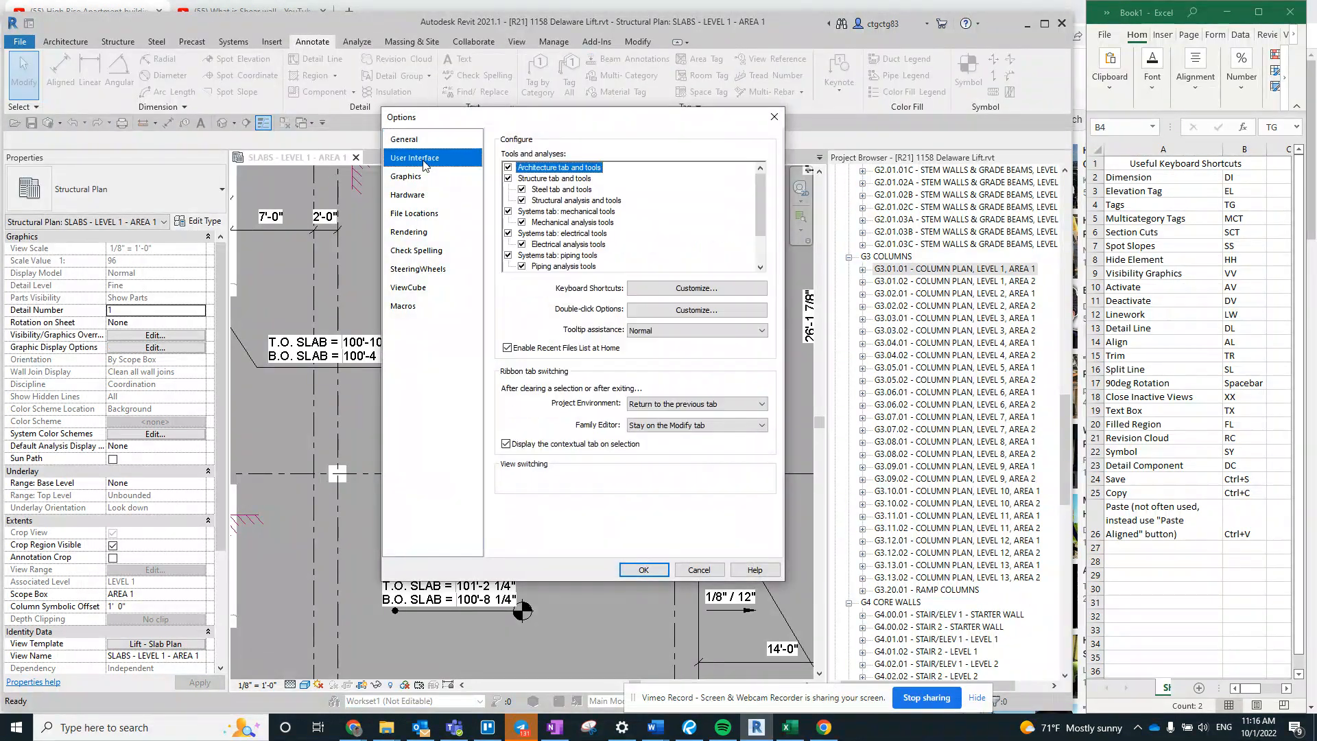
pyautogui.click(684, 289)
pyautogui.write('S')
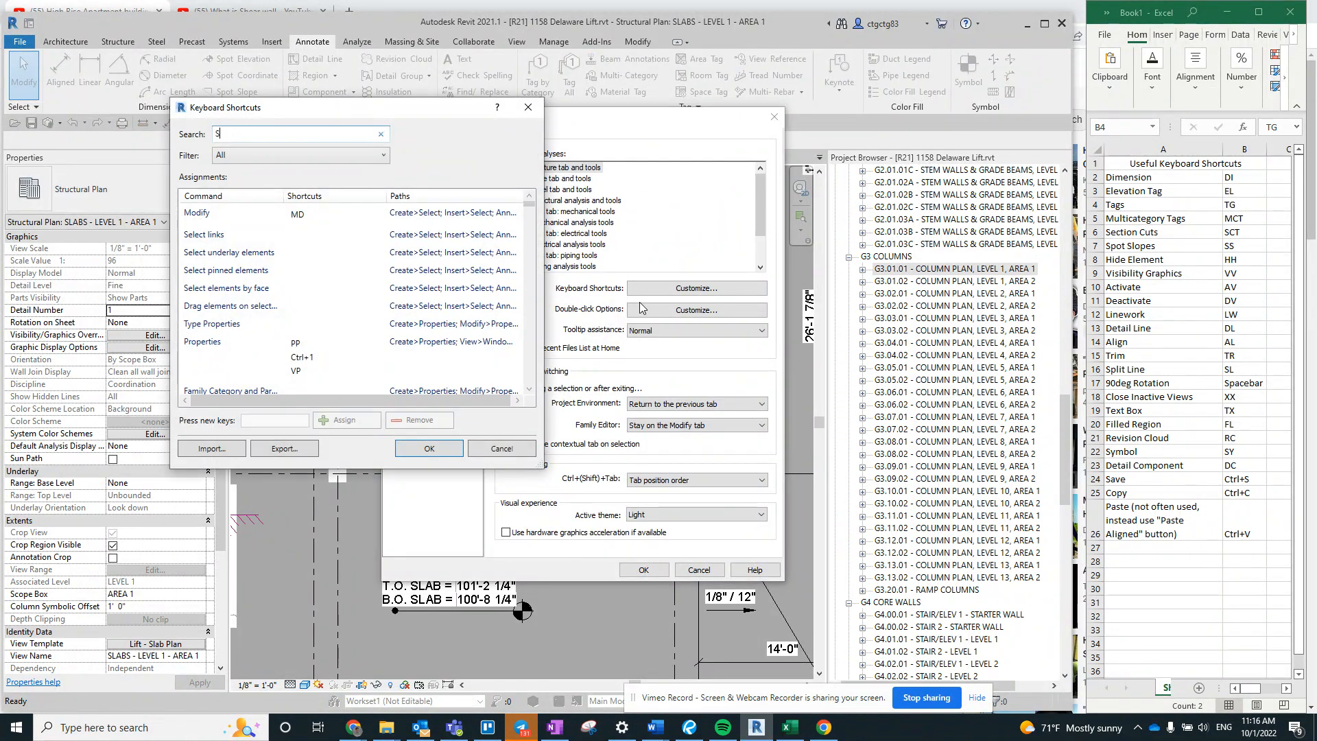
pyautogui.write('YMBOL')
# - Assign the shortcut SY to the Symbol command and confirm the shortcut and options dialogs
pyautogui.click(317, 234)
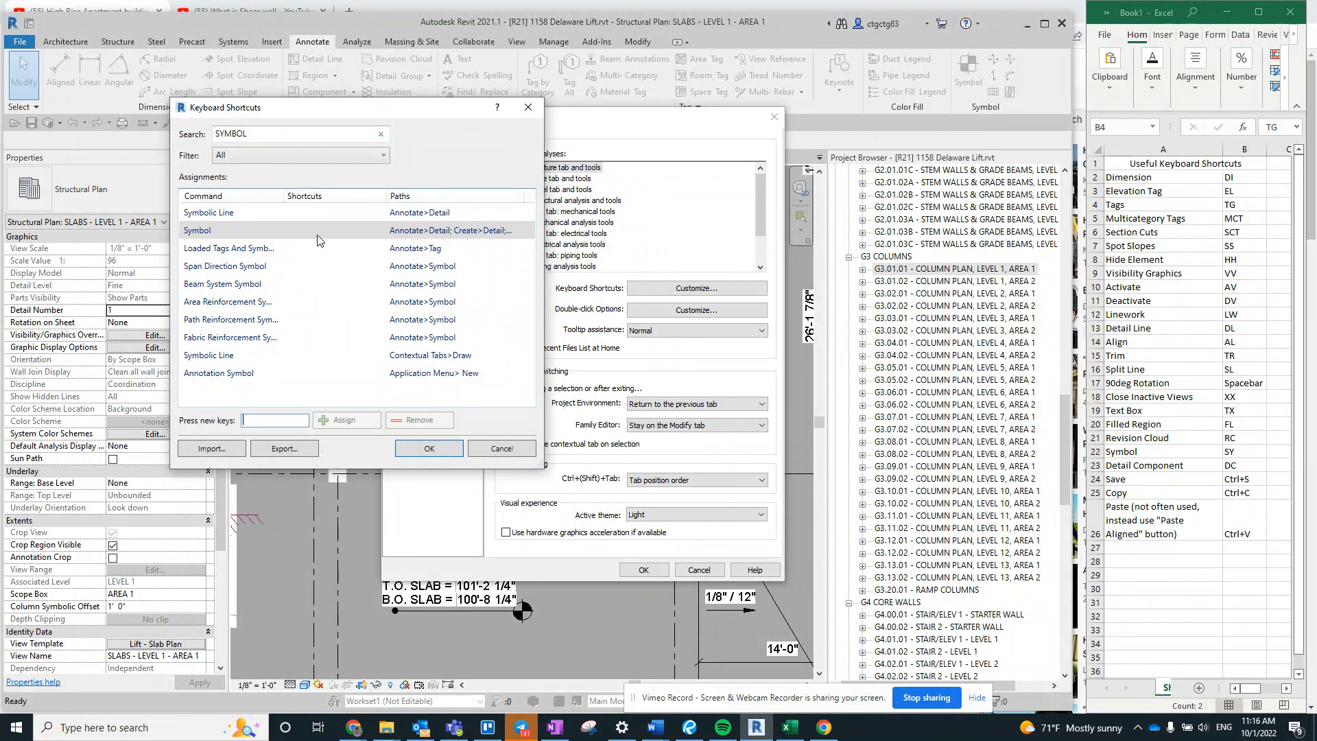
pyautogui.write('SY')
pyautogui.click(343, 421)
pyautogui.click(418, 450)
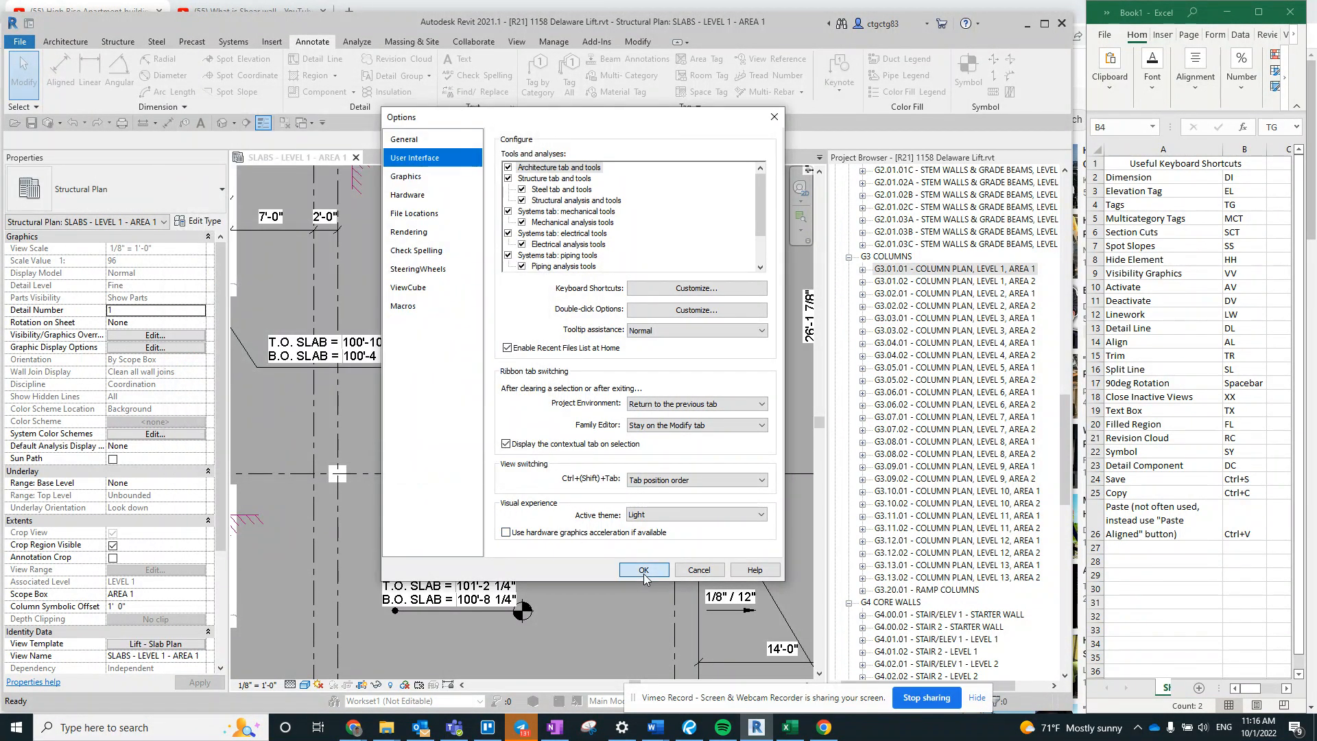
pyautogui.click(643, 570)
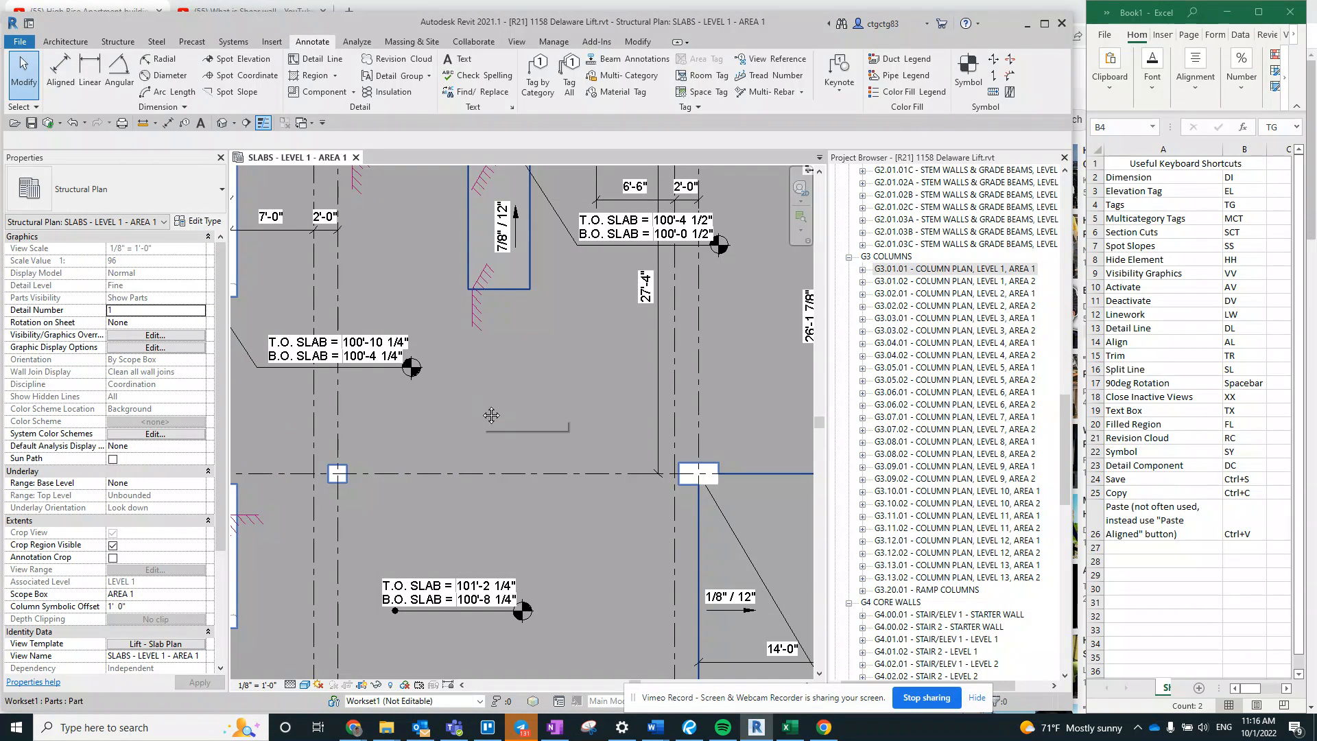
# - Place an MB BIM - Top of GB Step symbol in the open slab area, and switch the symbol type to MB BIM - Slab Step
pyautogui.press('s')
pyautogui.press('y')
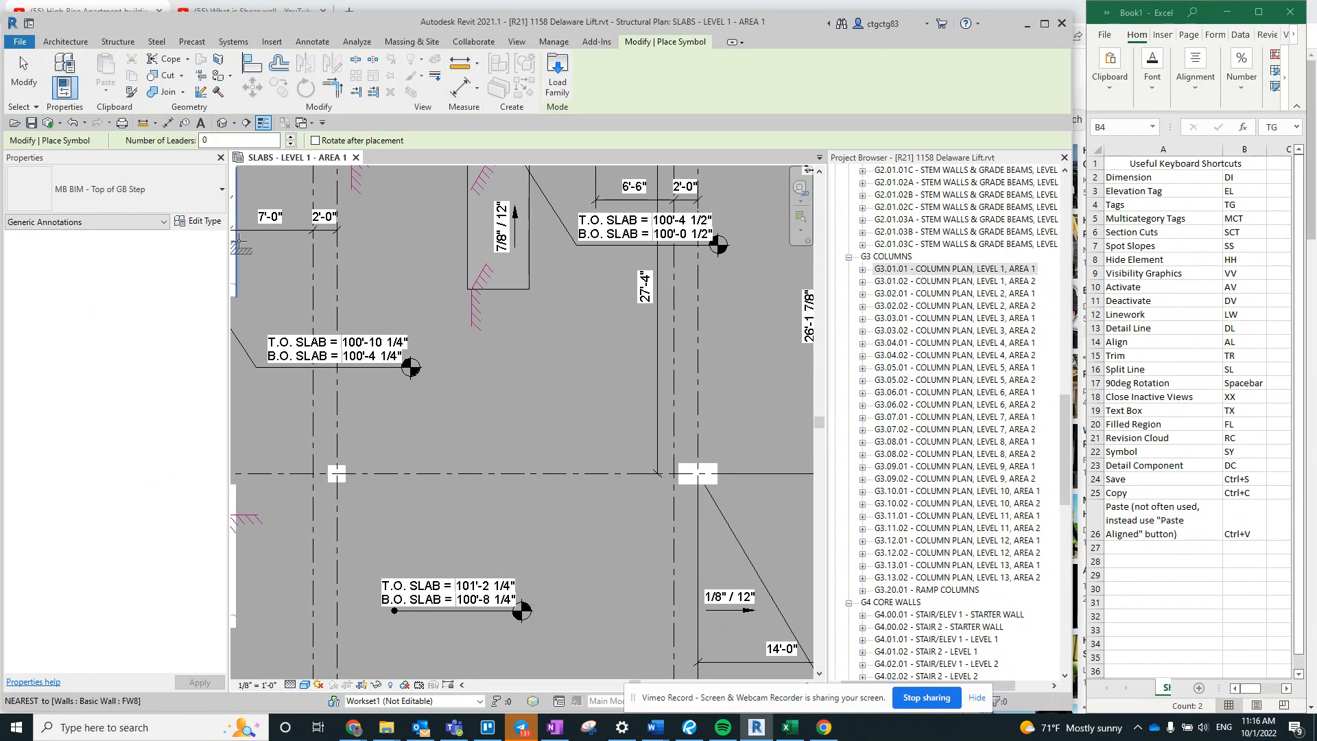
pyautogui.scroll(3, 386, 328)
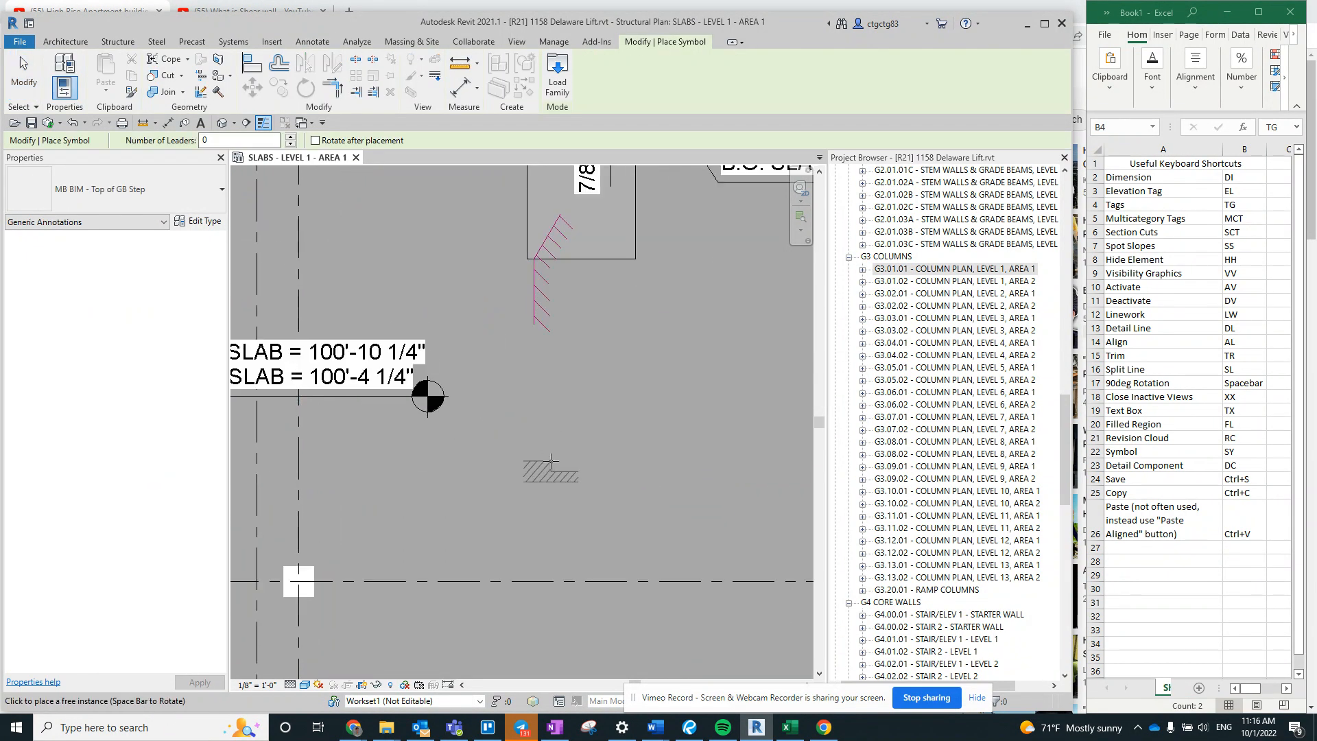
pyautogui.click(114, 191)
pyautogui.scroll(-2, 105, 412)
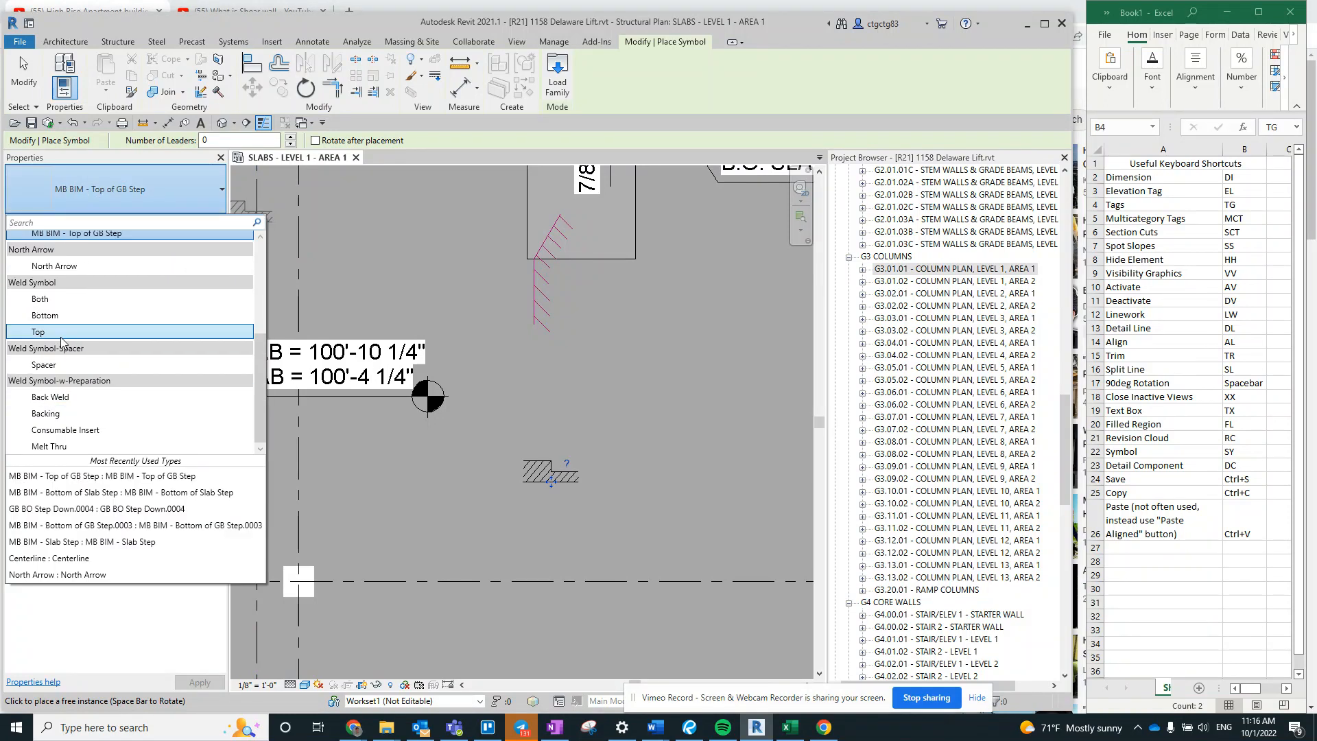
pyautogui.scroll(4, 96, 412)
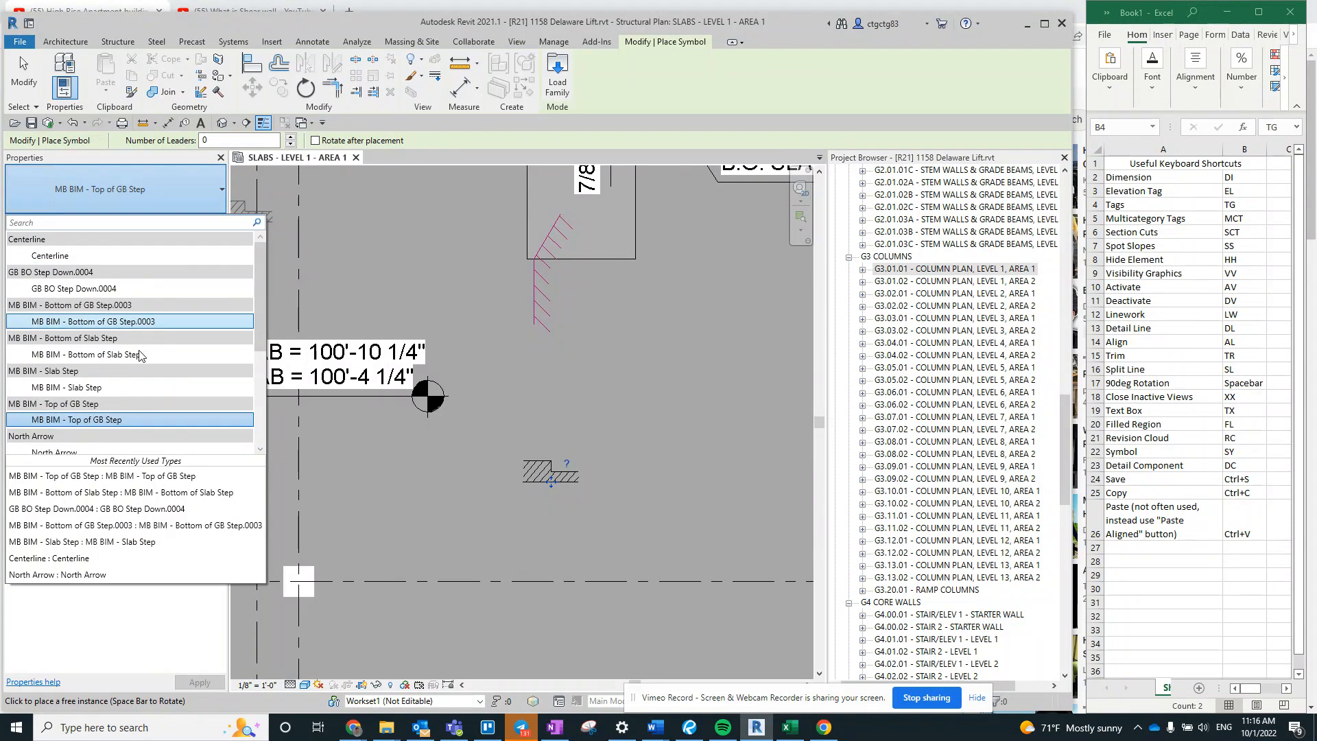
pyautogui.click(82, 386)
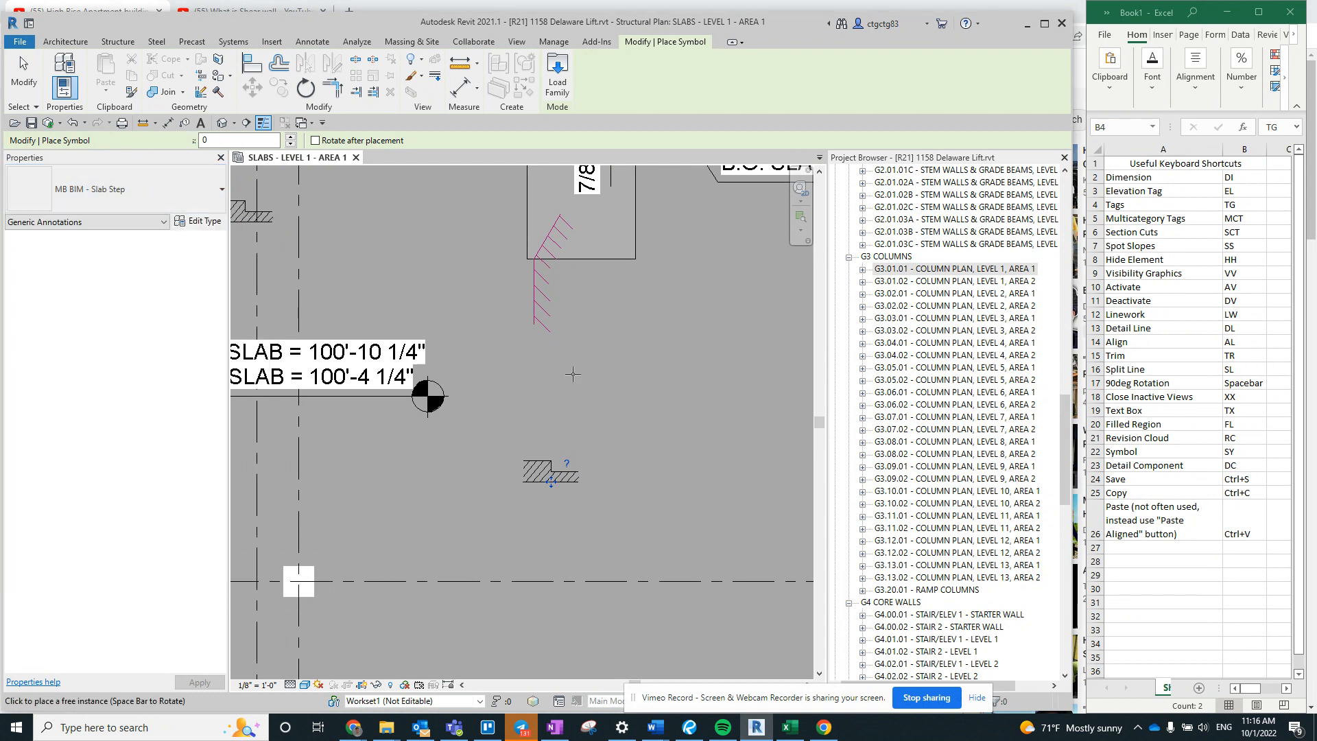
# - End symbol placement and delete the placed MB BIM - Top of GB Step symbol
pyautogui.press('Escape')
pyautogui.moveTo(672, 401); pyautogui.dragTo(671, 401)
pyautogui.press('Delete')
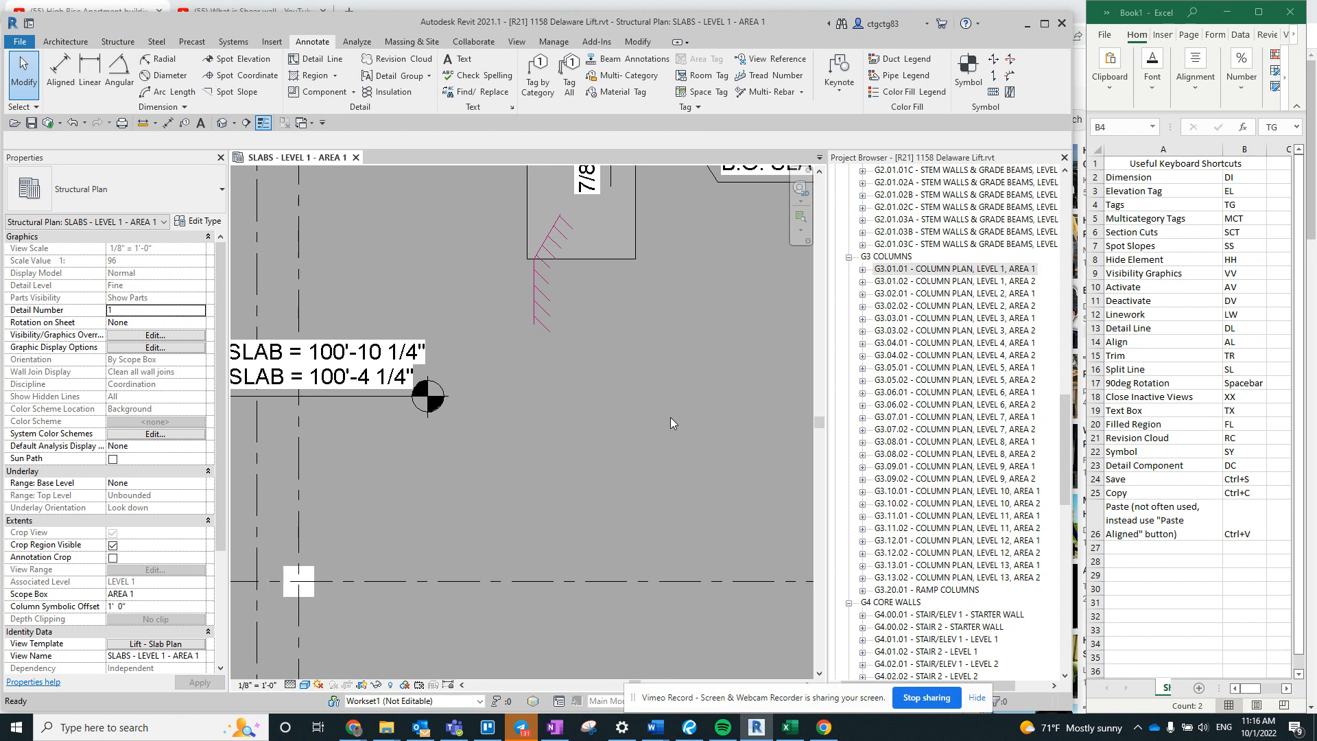
pyautogui.moveTo(763, 344); pyautogui.dragTo(529, 394, button='middle')
pyautogui.scroll(-1, 525, 414)
pyautogui.moveTo(333, 495); pyautogui.dragTo(441, 479, button='middle')
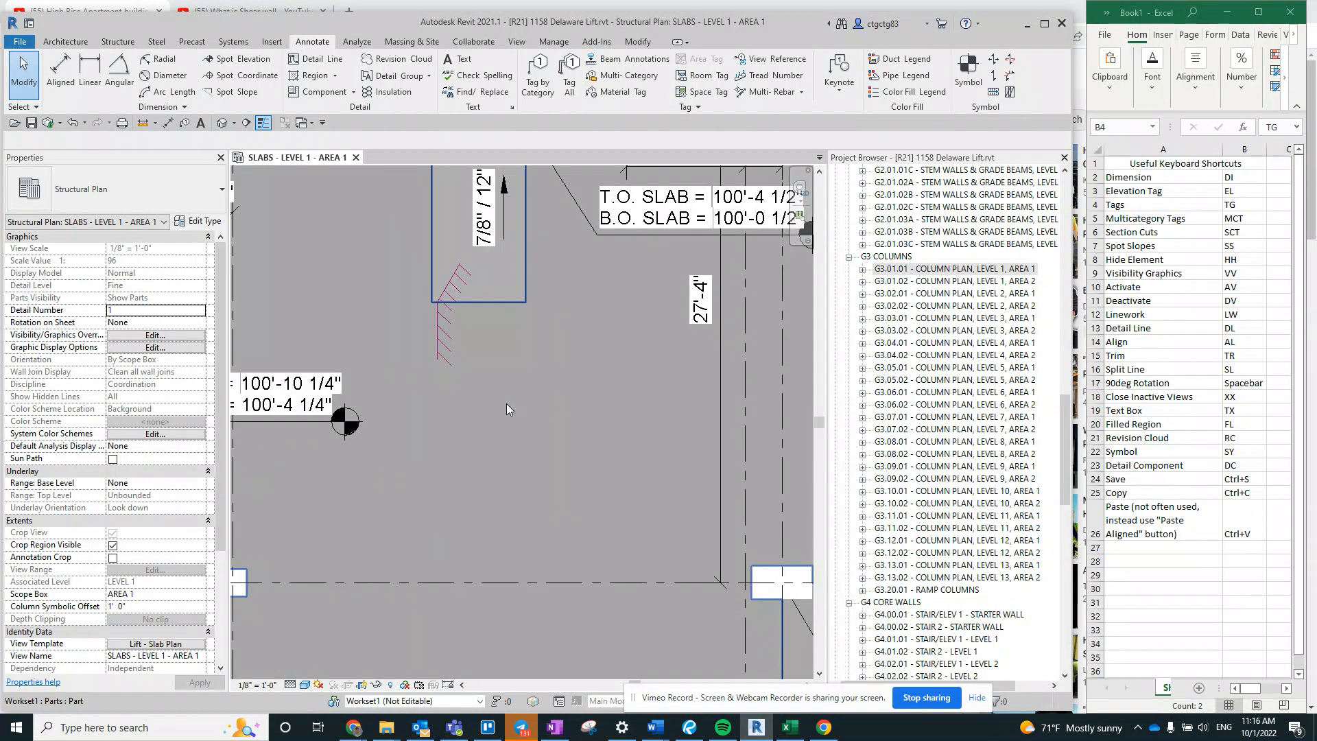
pyautogui.moveTo(540, 403); pyautogui.dragTo(581, 382, button='middle')
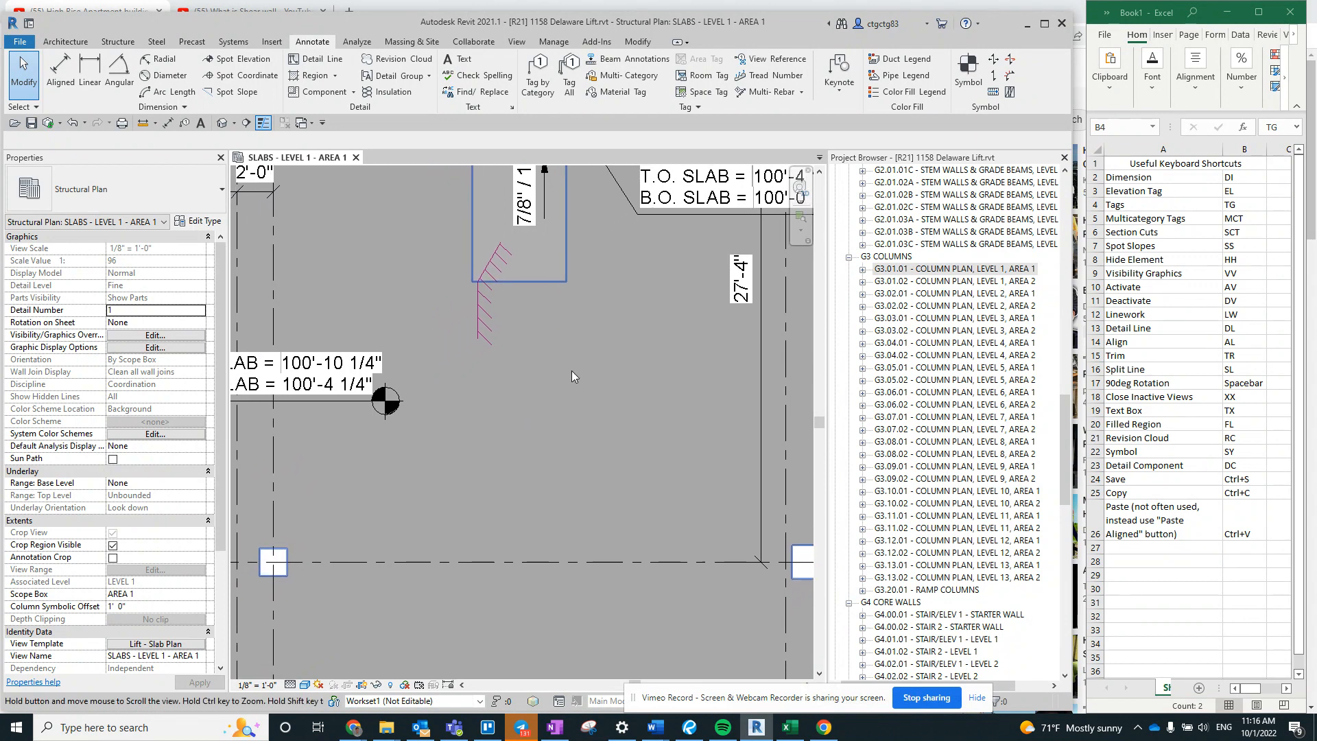
pyautogui.scroll(1, 632, 420)
pyautogui.moveTo(633, 422); pyautogui.dragTo(552, 514, button='middle')
pyautogui.scroll(-2, 545, 416)
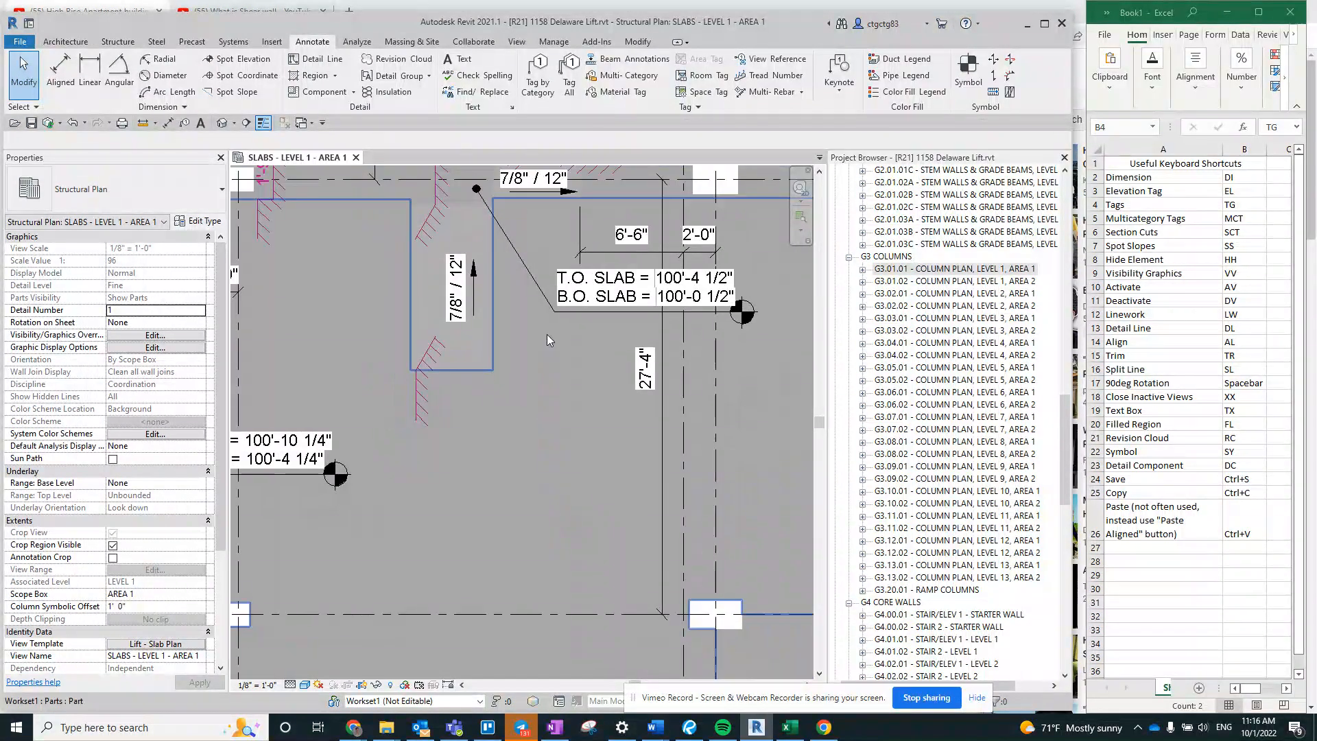
pyautogui.press('d')
pyautogui.press('a')
pyautogui.press('Escape')
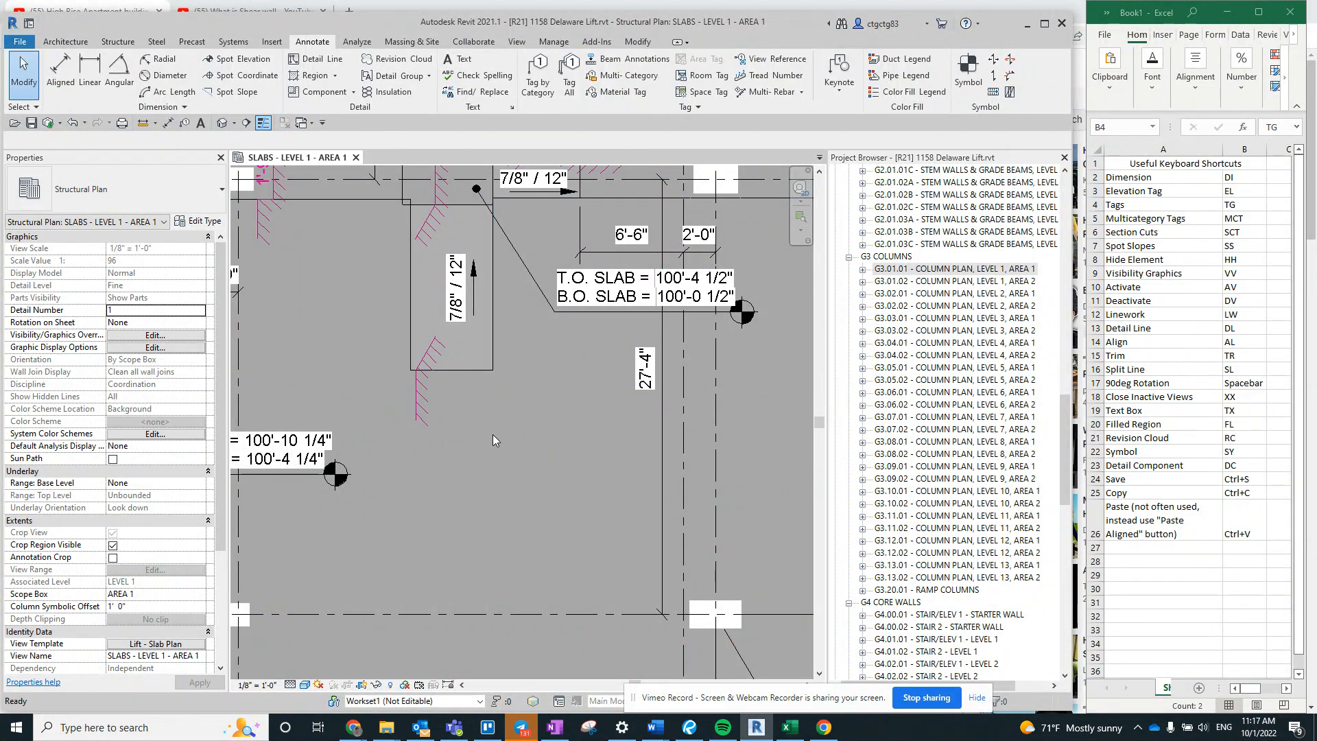
# - Open the keyboard shortcut customization in the user interface options and search for DETAIL
pyautogui.click(22, 43)
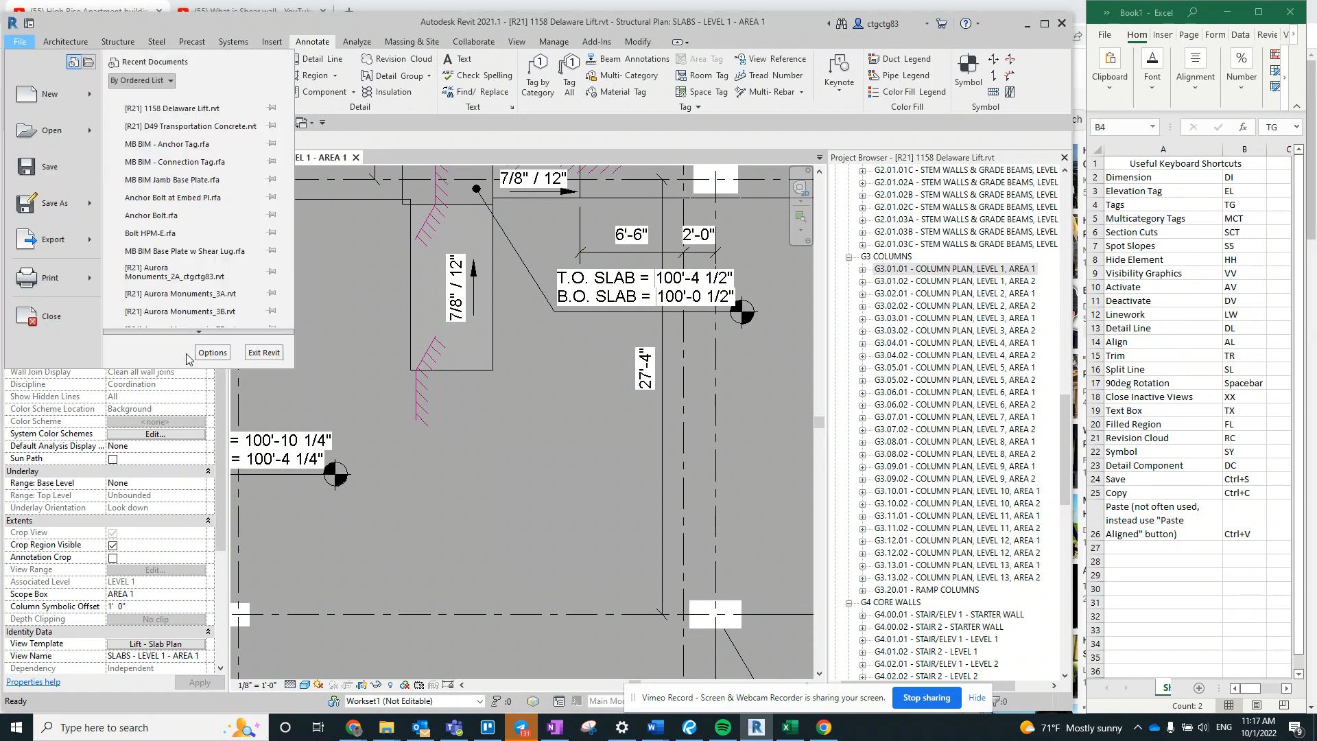
pyautogui.click(209, 352)
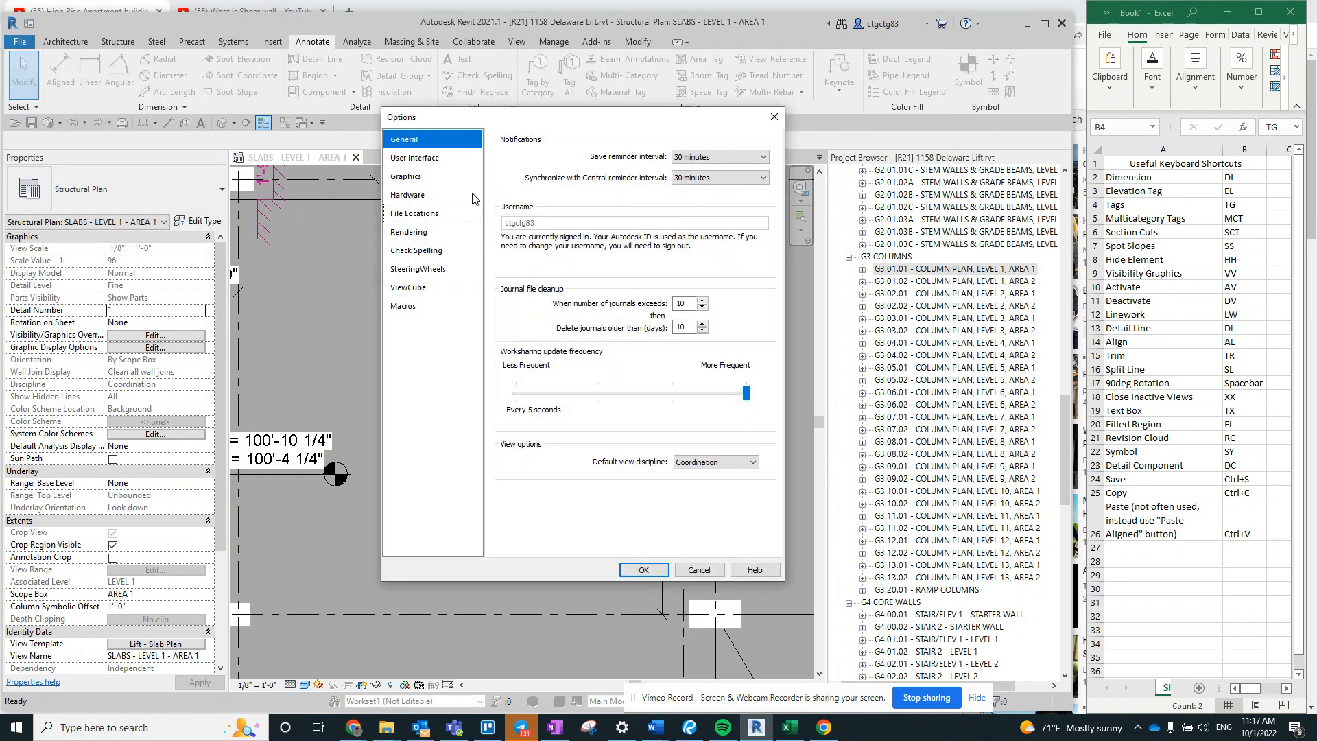
pyautogui.click(460, 163)
pyautogui.click(696, 288)
pyautogui.write('DETAIL')
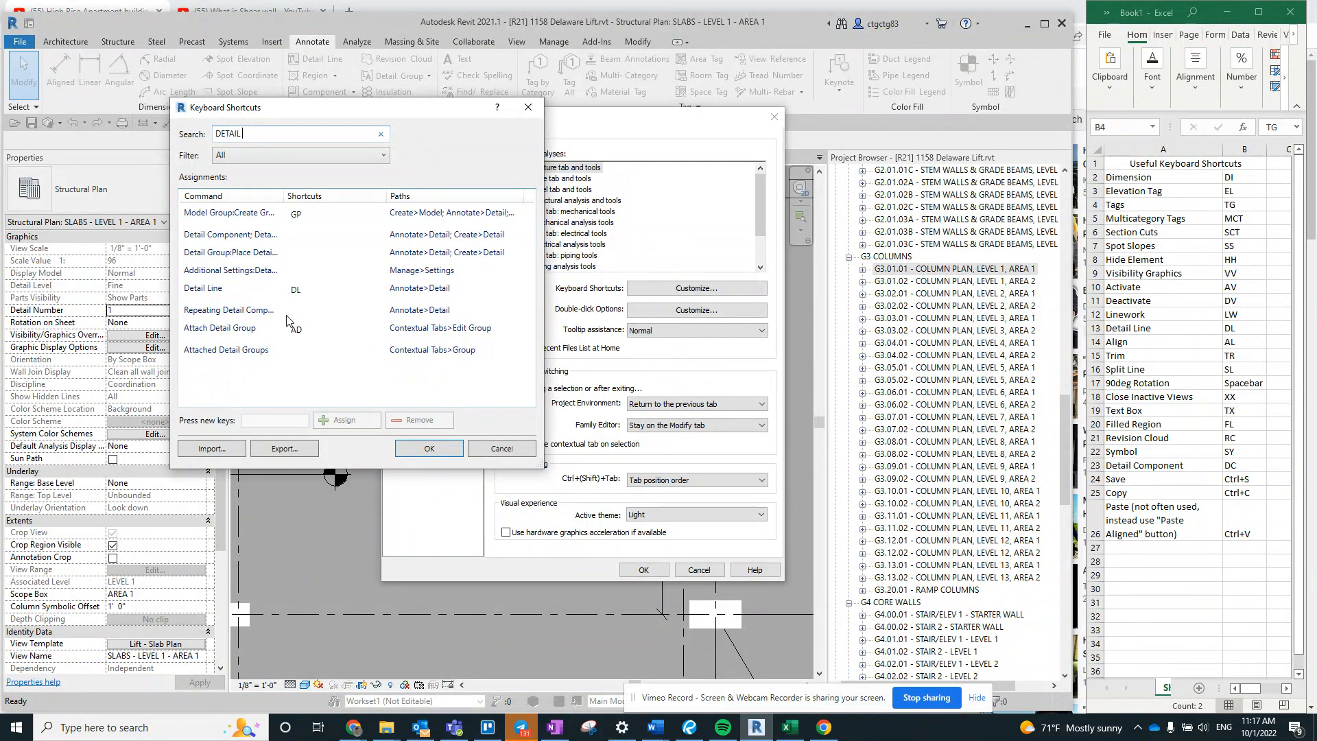
# - Assign the shortcut DC to the Detail Component command and accept it as a duplicate shortcut
pyautogui.click(321, 240)
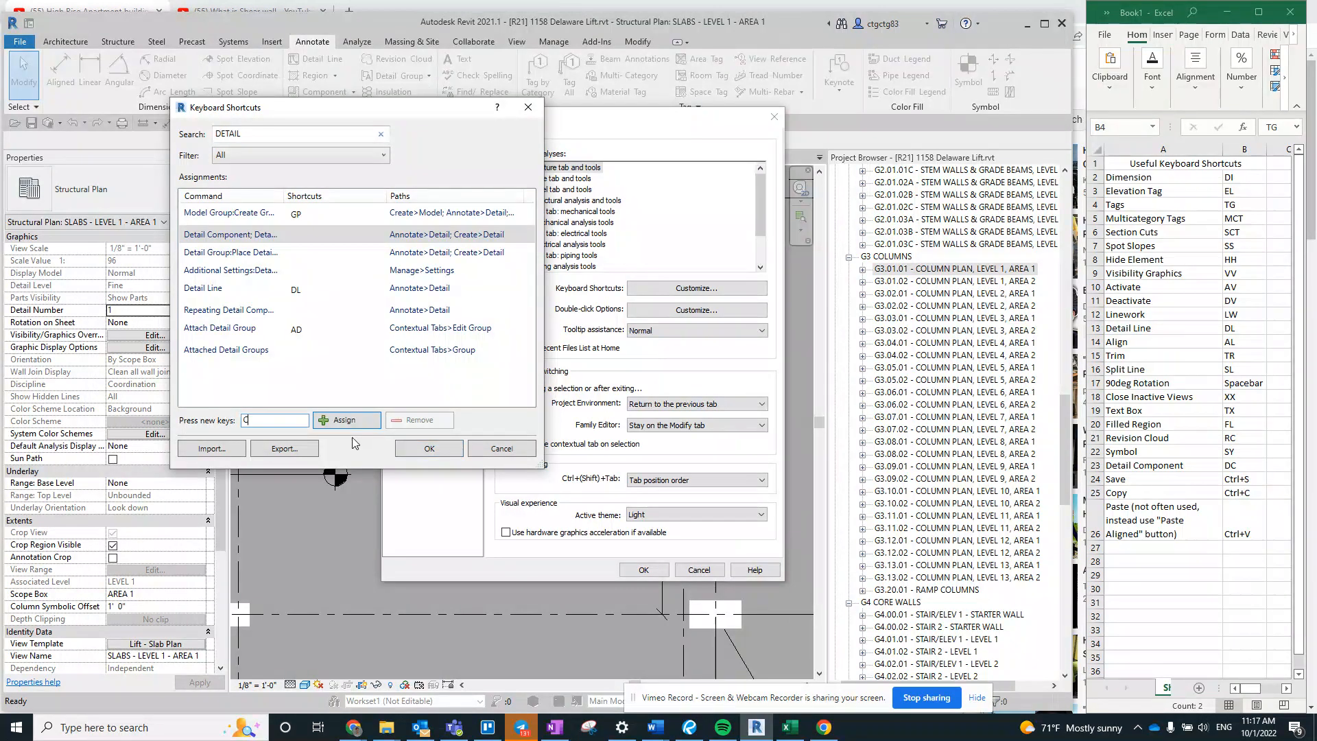
pyautogui.write('DC')
pyautogui.click(366, 422)
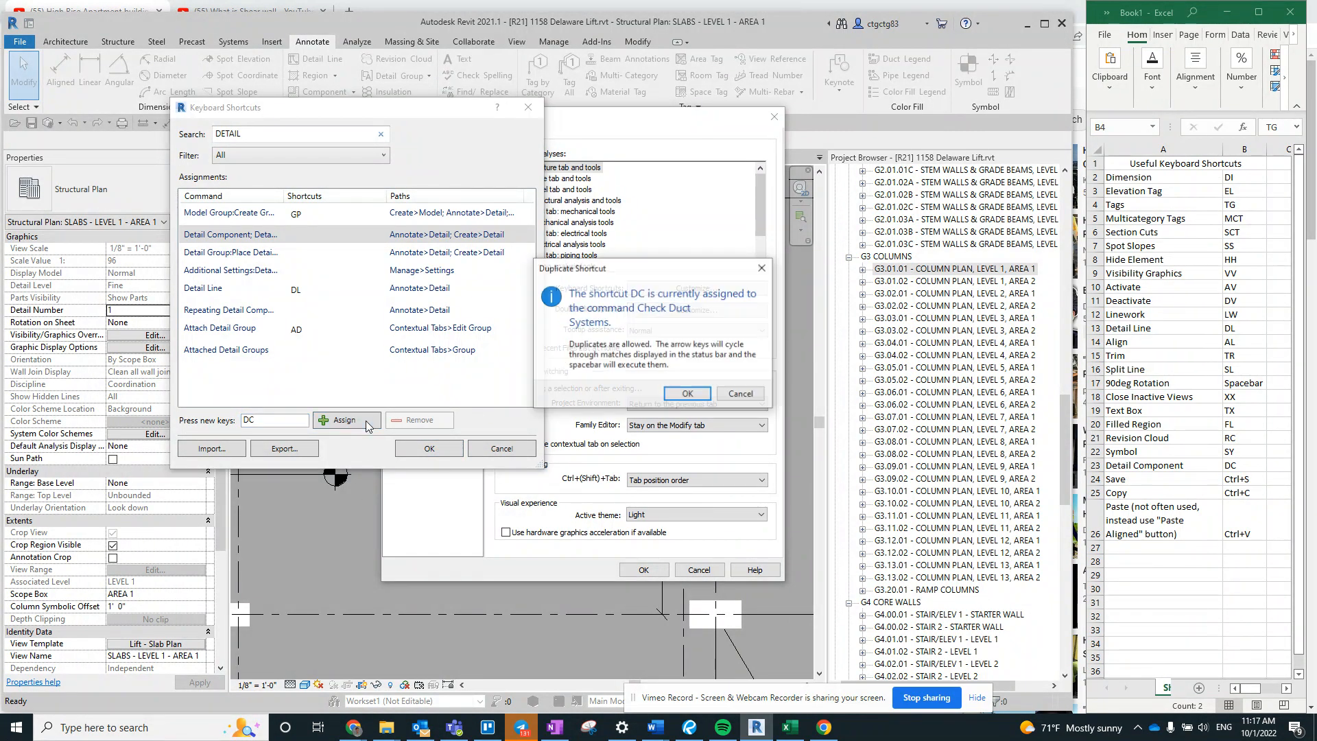
pyautogui.click(688, 395)
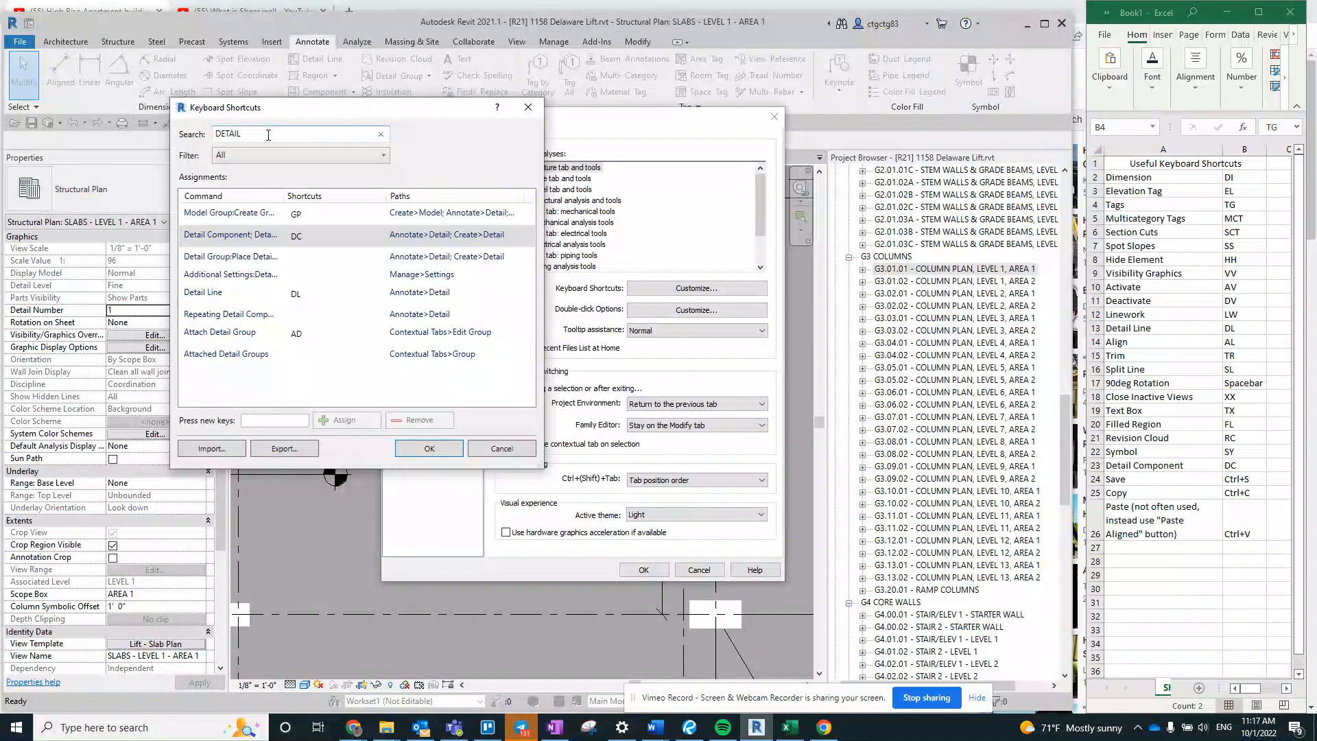
# - Search the shortcuts for CHECK DUCT, remove DC from Check Duct Systems, and confirm the shortcut and options dialogs
pyautogui.write('CHECK DUCT')
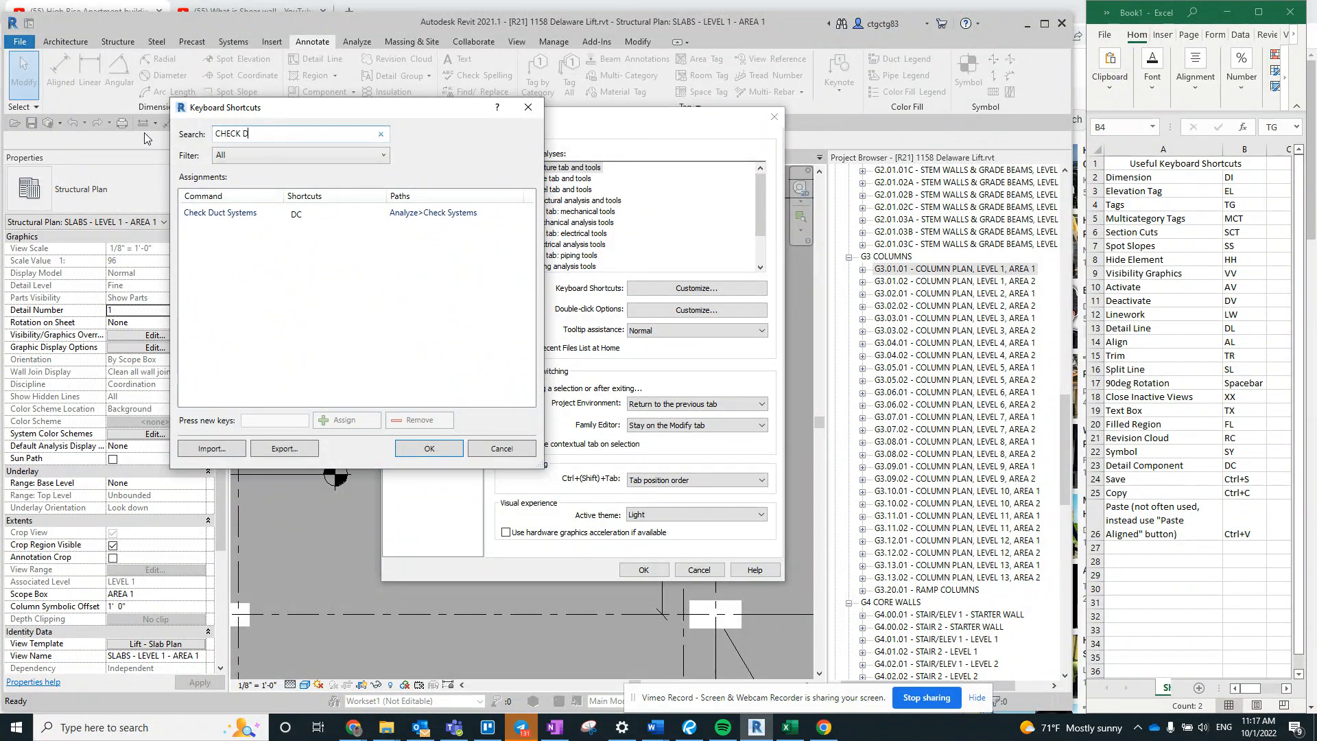
pyautogui.click(328, 216)
pyautogui.click(432, 419)
pyautogui.click(429, 447)
pyautogui.click(643, 570)
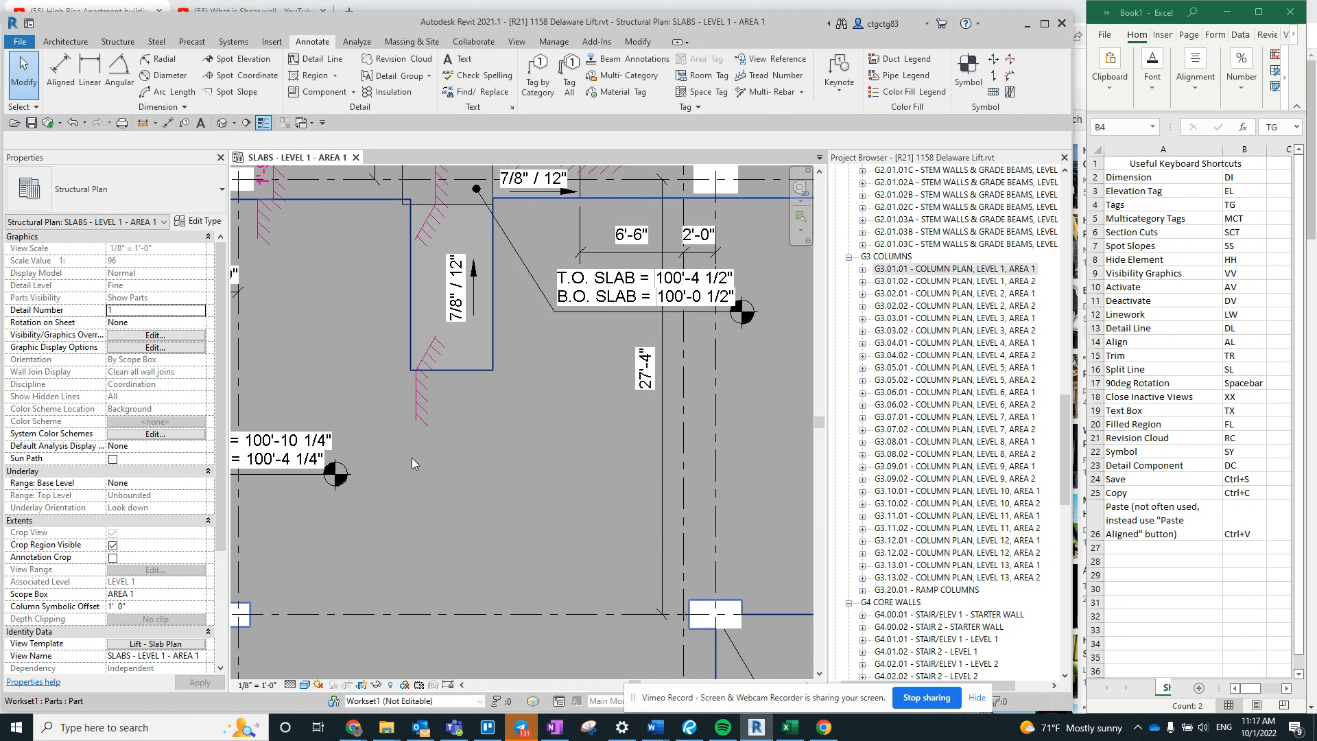
# - Start the Detail Component command, choose the CMU Standard 8 x 8 type, and place four blocks in the open slab area
pyautogui.press('d')
pyautogui.press('c')
pyautogui.click(158, 198)
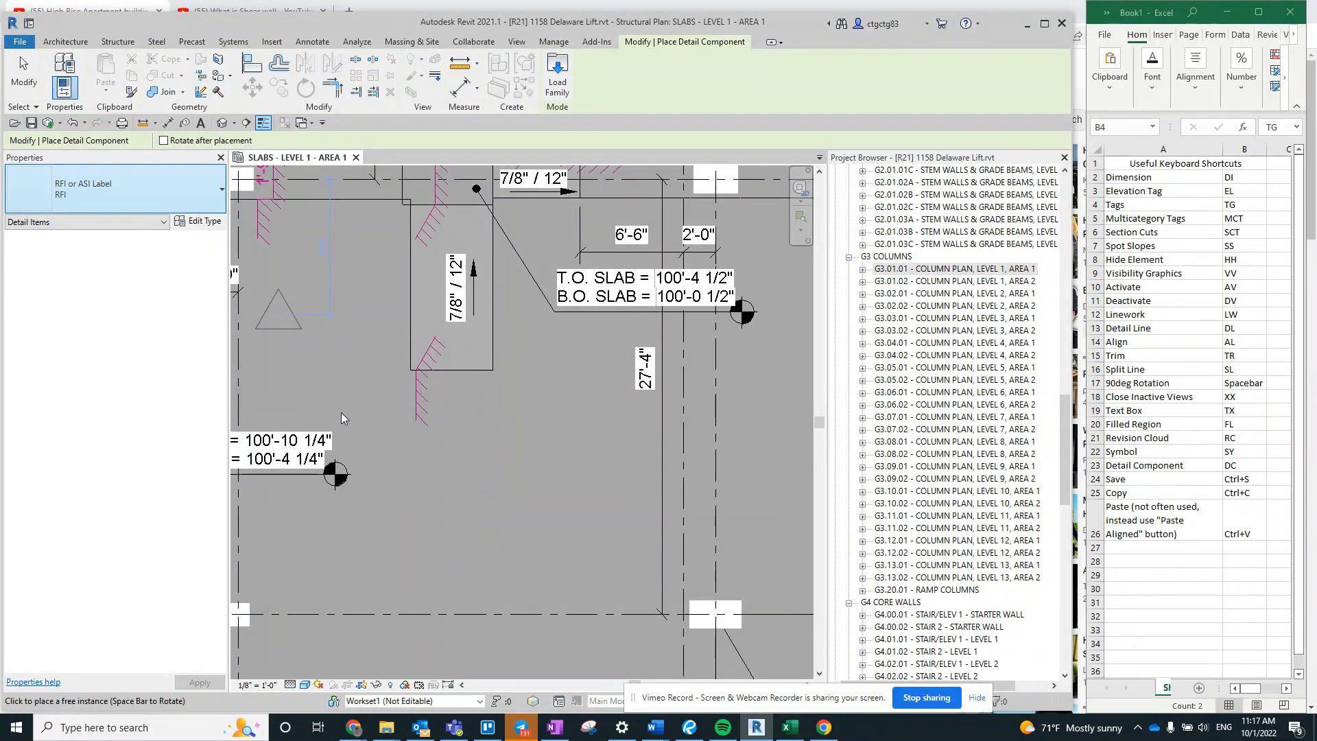
pyautogui.click(434, 488)
pyautogui.click(106, 223)
pyautogui.click(103, 218)
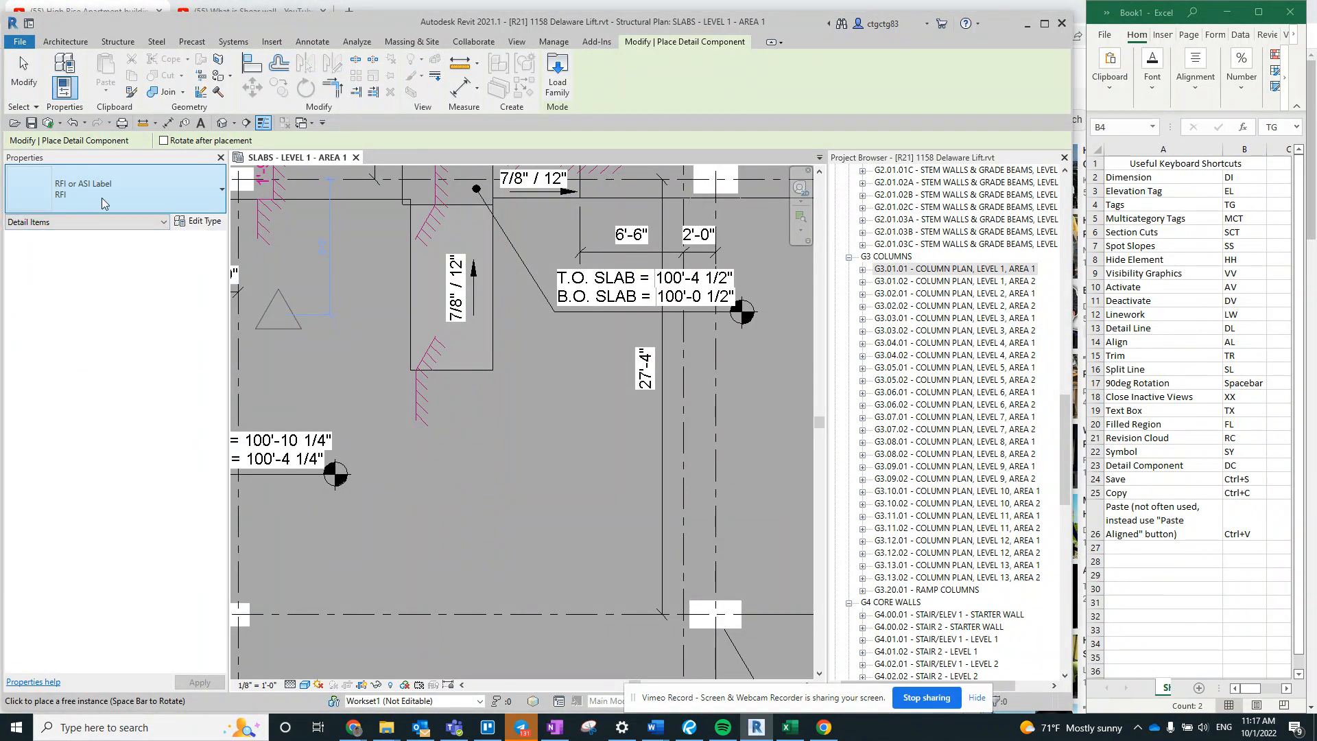
pyautogui.click(102, 197)
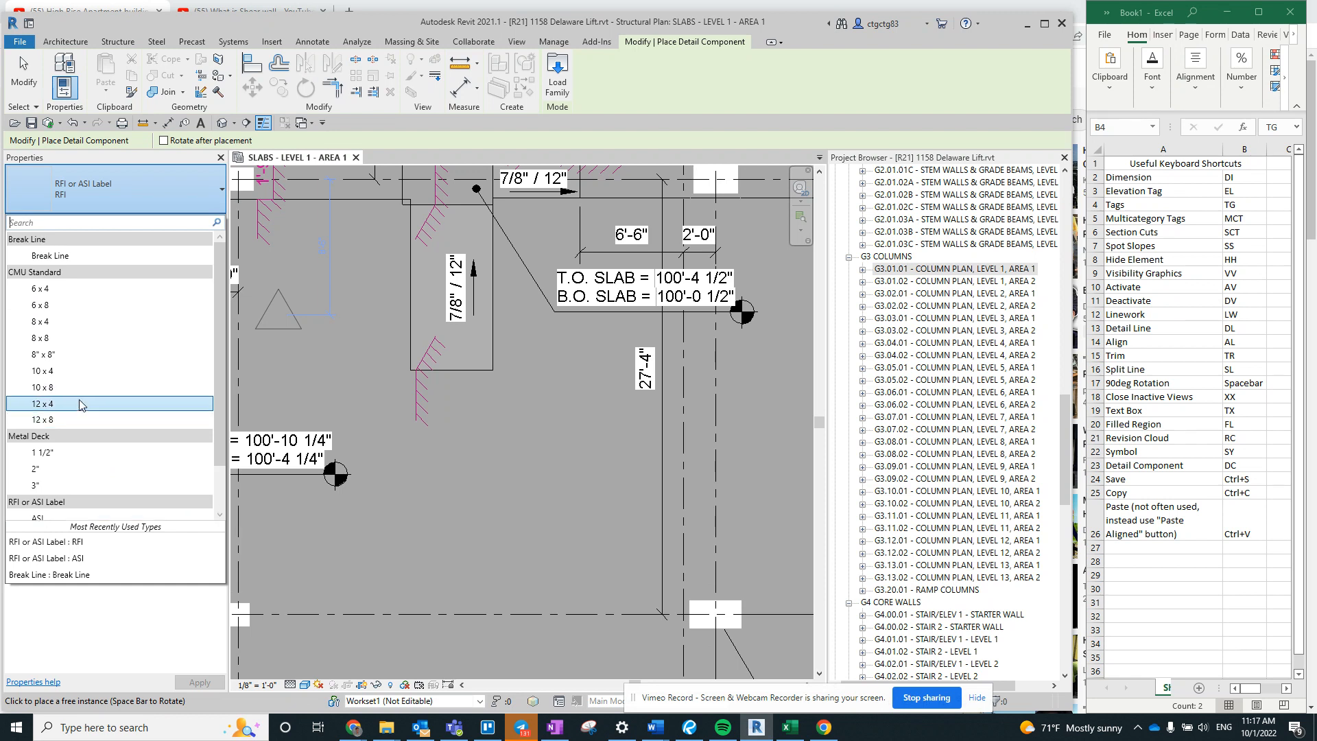
pyautogui.click(464, 481)
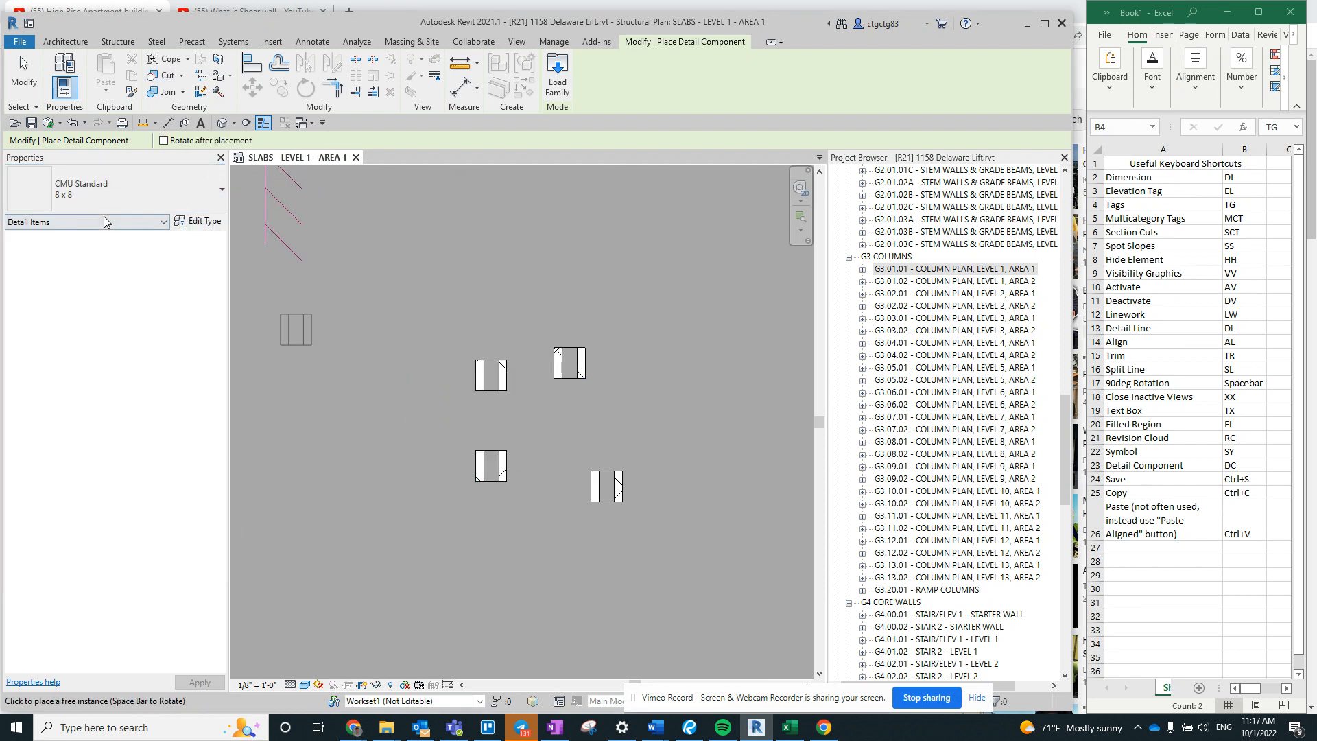
# - Switch the detail component type to Break Line and place a flipped break line across the upper-right CMU block
pyautogui.click(130, 185)
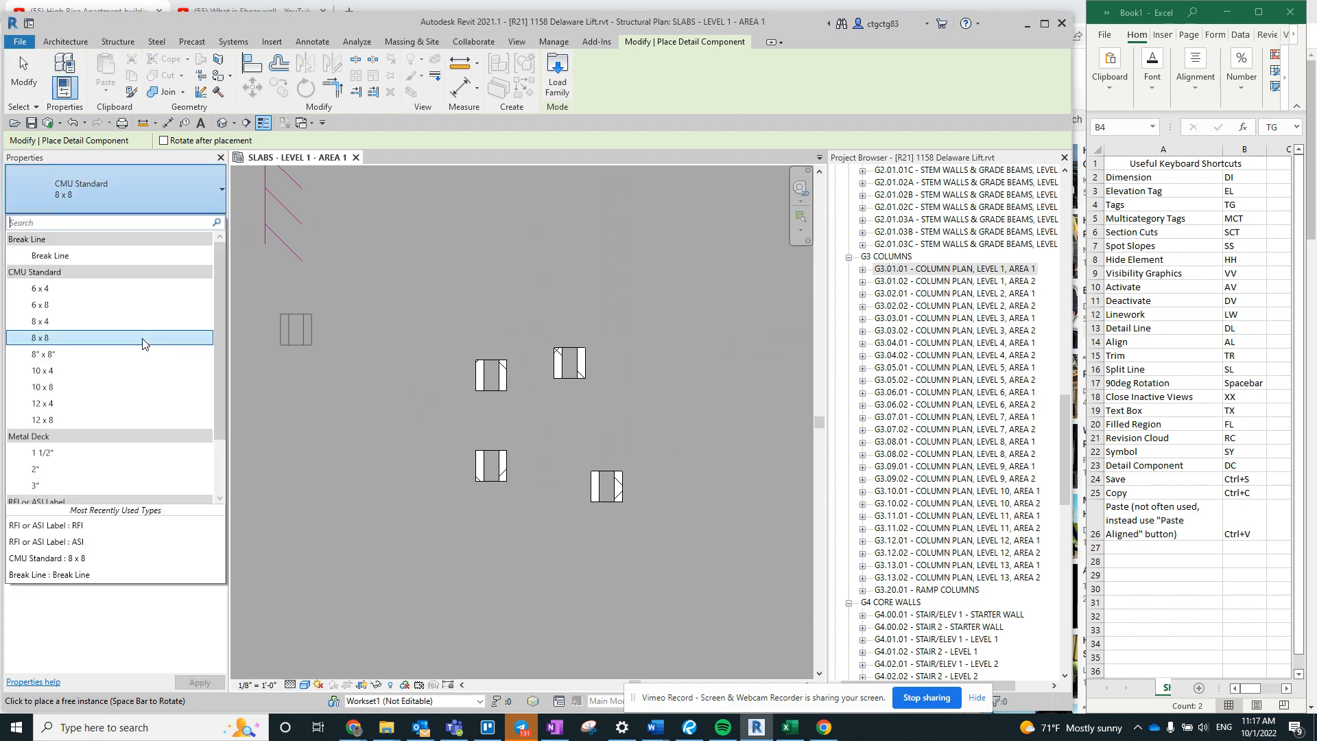
pyautogui.click(130, 255)
pyautogui.scroll(3, 545, 370)
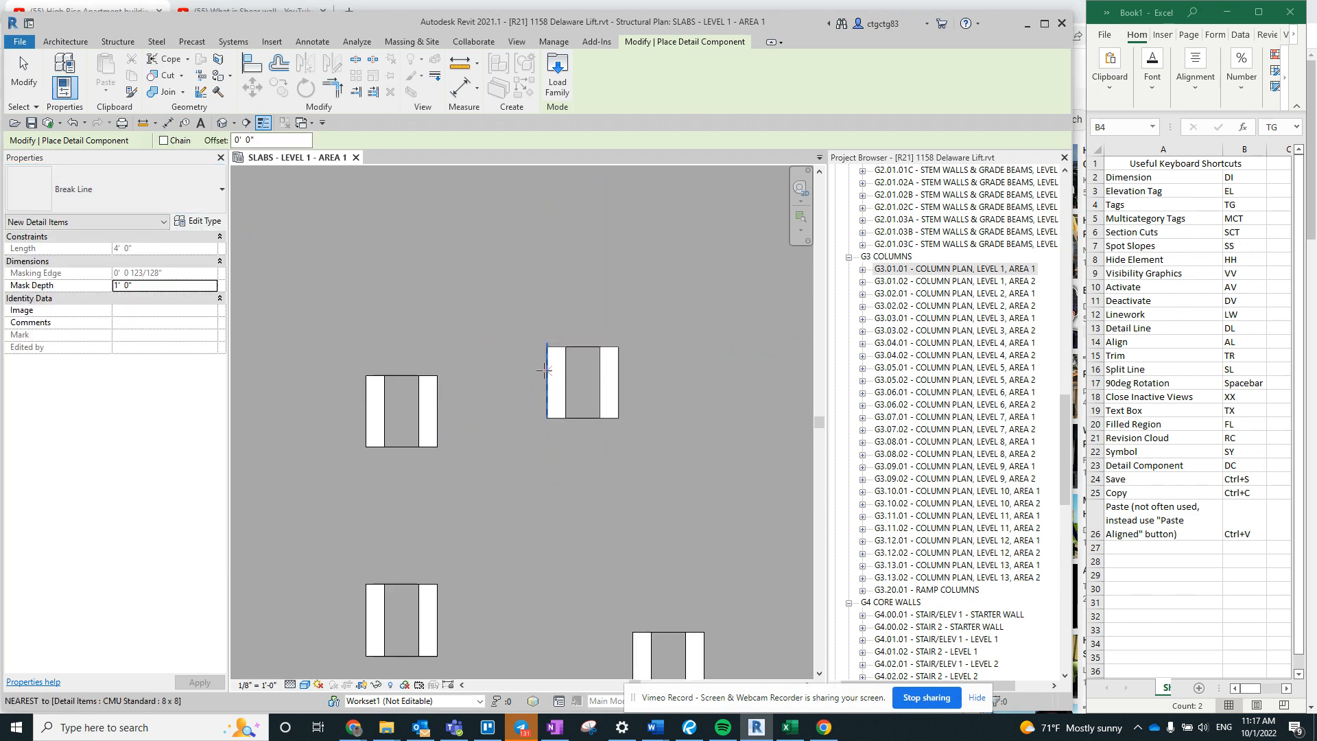
pyautogui.press('space')
pyautogui.click(548, 359)
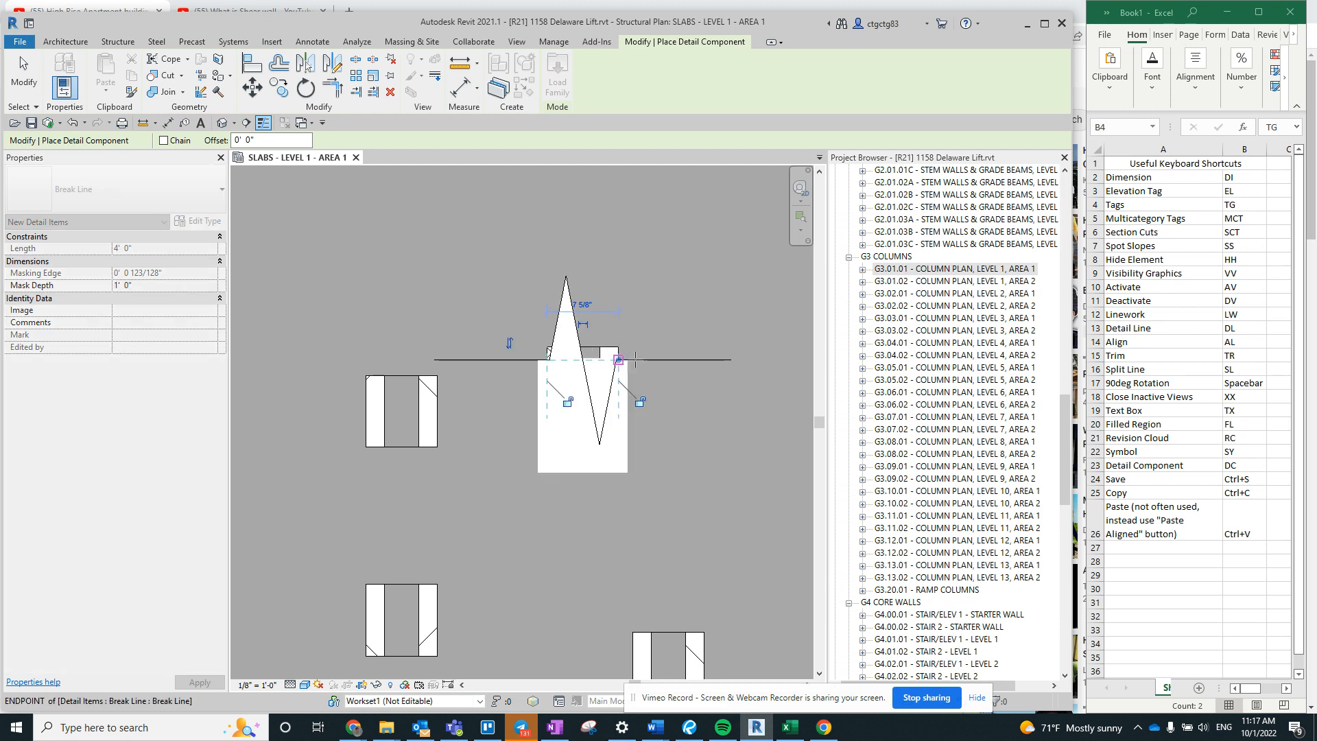
# - End detail component placement and delete all the placed CMU blocks together with the break line
pyautogui.press('Escape')
pyautogui.press('Escape')
pyautogui.scroll(-4, 423, 373)
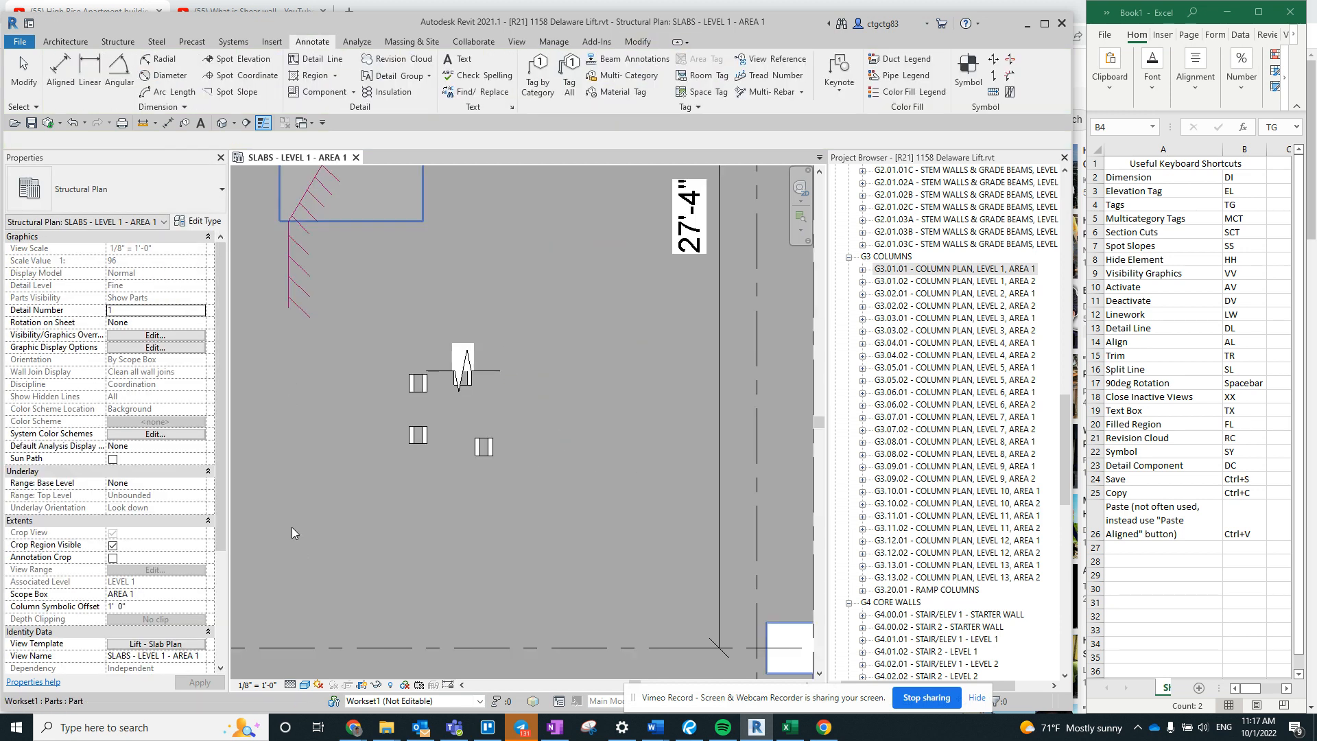
pyautogui.moveTo(315, 547); pyautogui.dragTo(561, 324)
pyautogui.press('Delete')
pyautogui.moveTo(430, 348); pyautogui.dragTo(502, 331, button='middle')
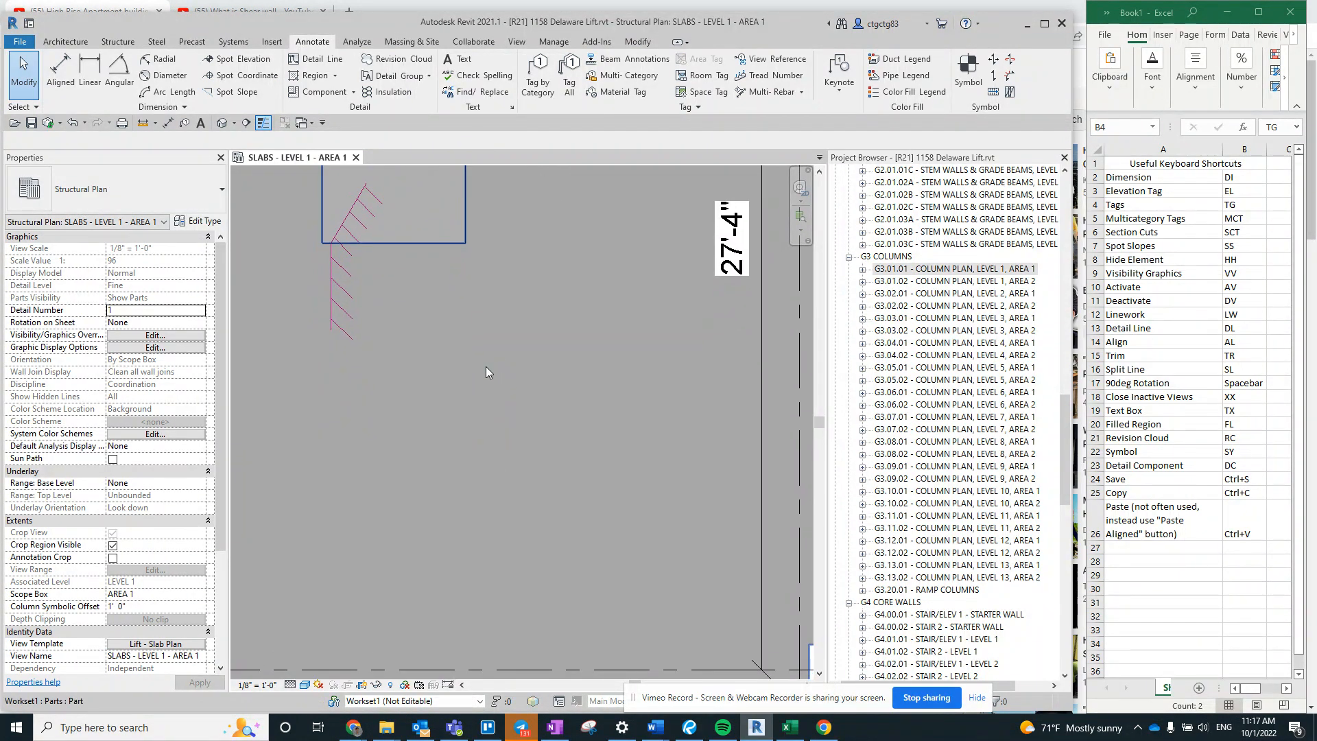
pyautogui.scroll(-1, 508, 413)
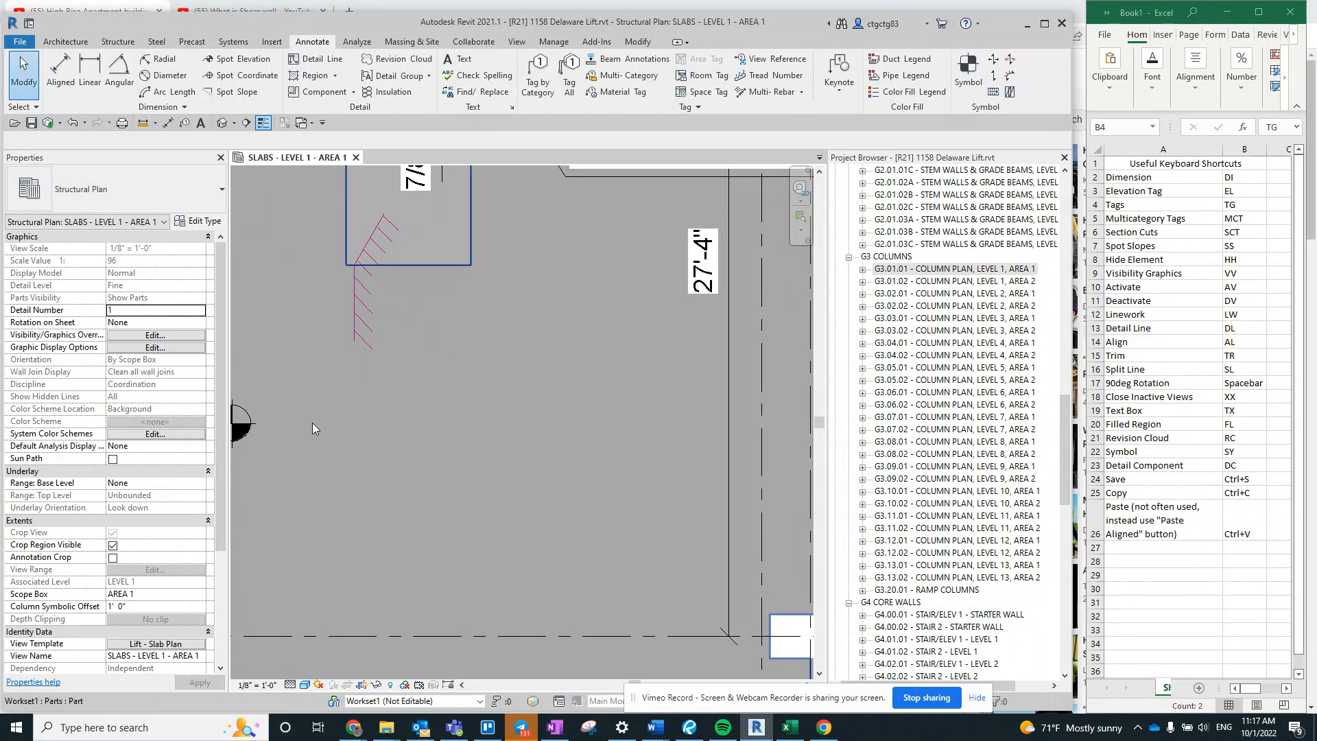
pyautogui.moveTo(312, 423); pyautogui.dragTo(354, 432, button='middle')
pyautogui.scroll(-4, 506, 439)
pyautogui.scroll(2, 493, 425)
pyautogui.moveTo(442, 364); pyautogui.dragTo(535, 568, button='middle')
pyautogui.moveTo(478, 390); pyautogui.dragTo(555, 485, button='middle')
pyautogui.moveTo(483, 463); pyautogui.dragTo(346, 540, button='middle')
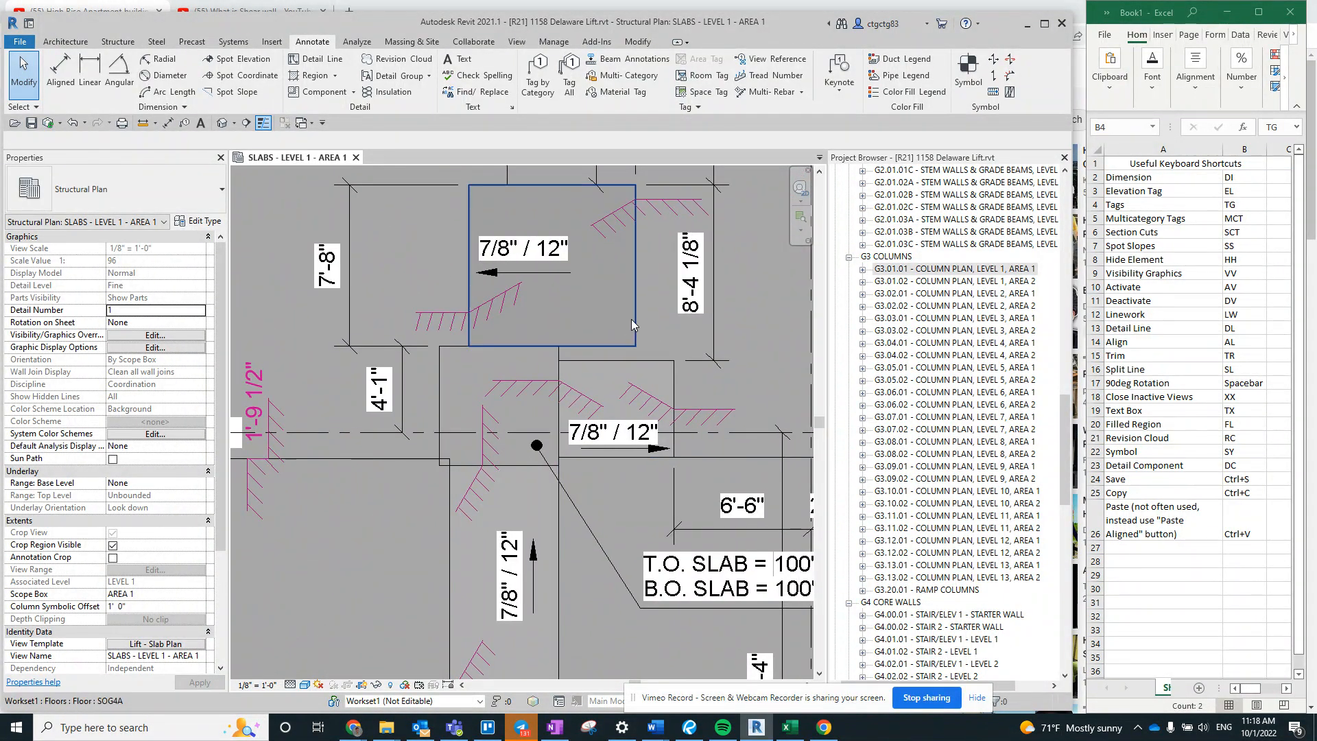
# - Copy the square SOG4A floor above the sloped slab strips to the clipboard
pyautogui.click(631, 318)
pyautogui.scroll(-3, 398, 336)
pyautogui.moveTo(641, 471); pyautogui.dragTo(798, 543, button='middle')
pyautogui.moveTo(665, 511); pyautogui.dragTo(207, 540, button='middle')
pyautogui.moveTo(428, 412); pyautogui.dragTo(461, 368, button='middle')
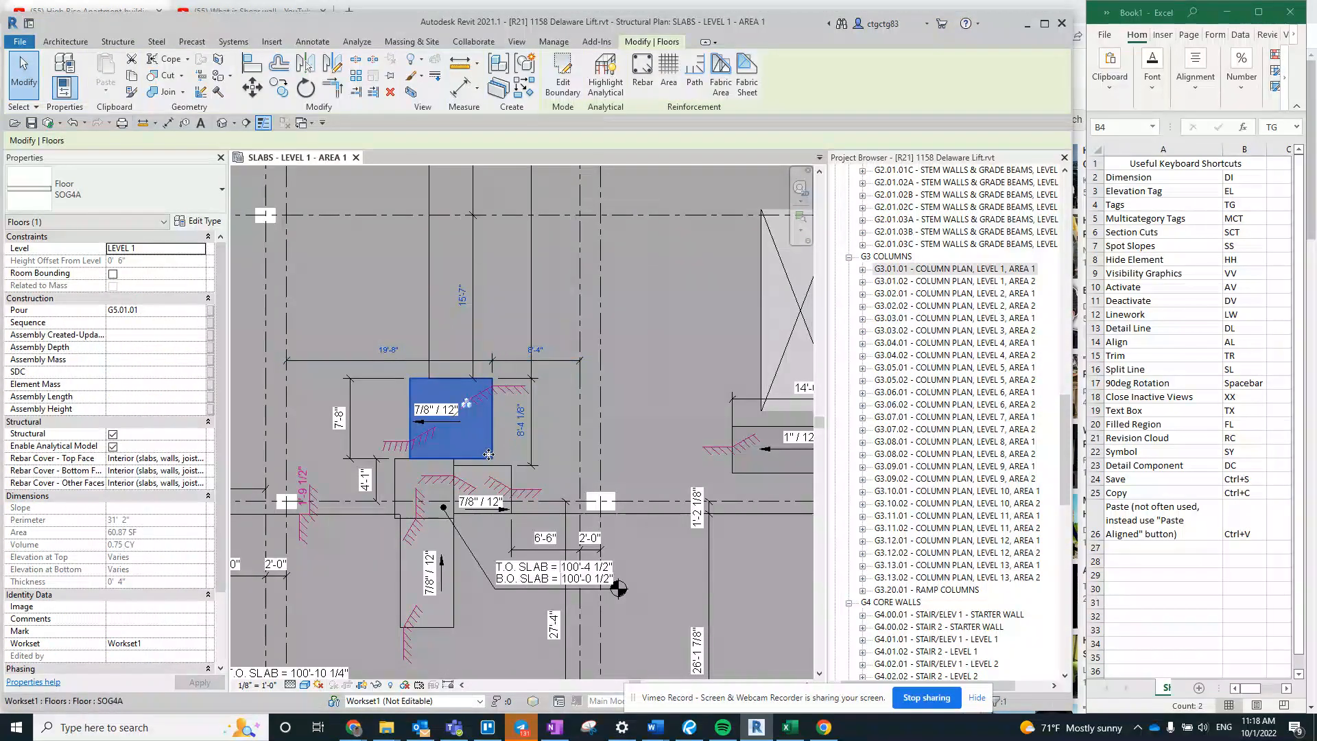
pyautogui.moveTo(430, 437); pyautogui.dragTo(460, 423, button='middle')
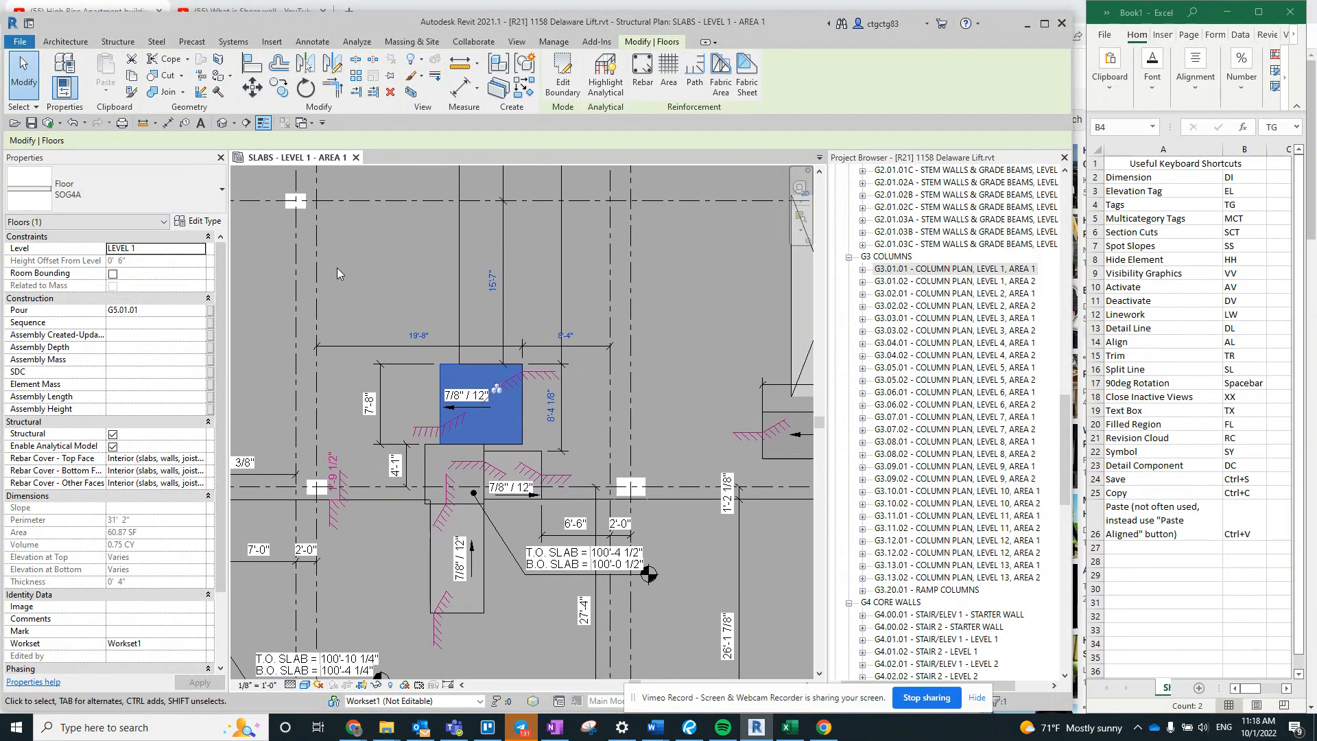
# - Paste the copied SOG4A floor into the open area above the original, and undo the paste
pyautogui.click(338, 266)
pyautogui.scroll(1, 337, 265)
pyautogui.moveTo(338, 266)
pyautogui.mouseDown(button='middle')
pyautogui.moveTo(443, 426)
pyautogui.moveTo(443, 392)
pyautogui.mouseUp(button='middle')
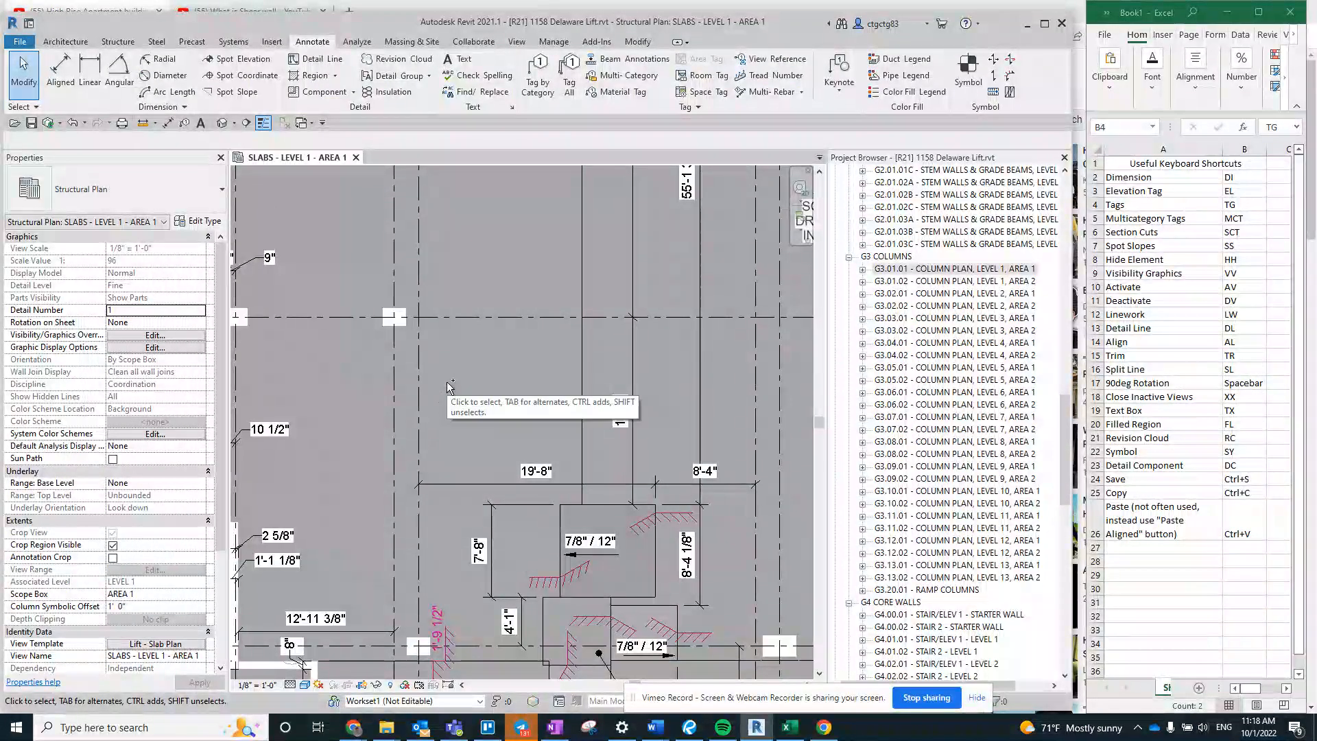
pyautogui.hotkey('ctrl', 'v')
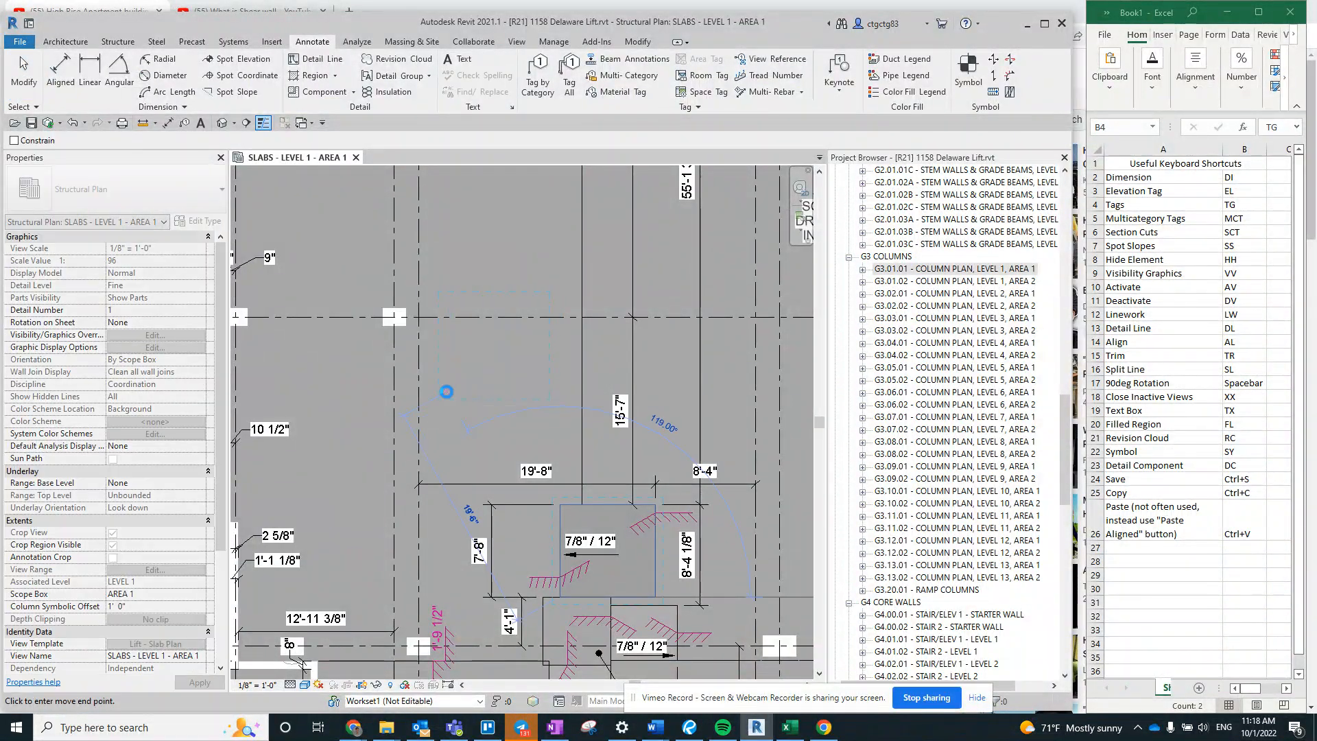
pyautogui.click(547, 404)
pyautogui.moveTo(497, 384); pyautogui.dragTo(426, 336, button='middle')
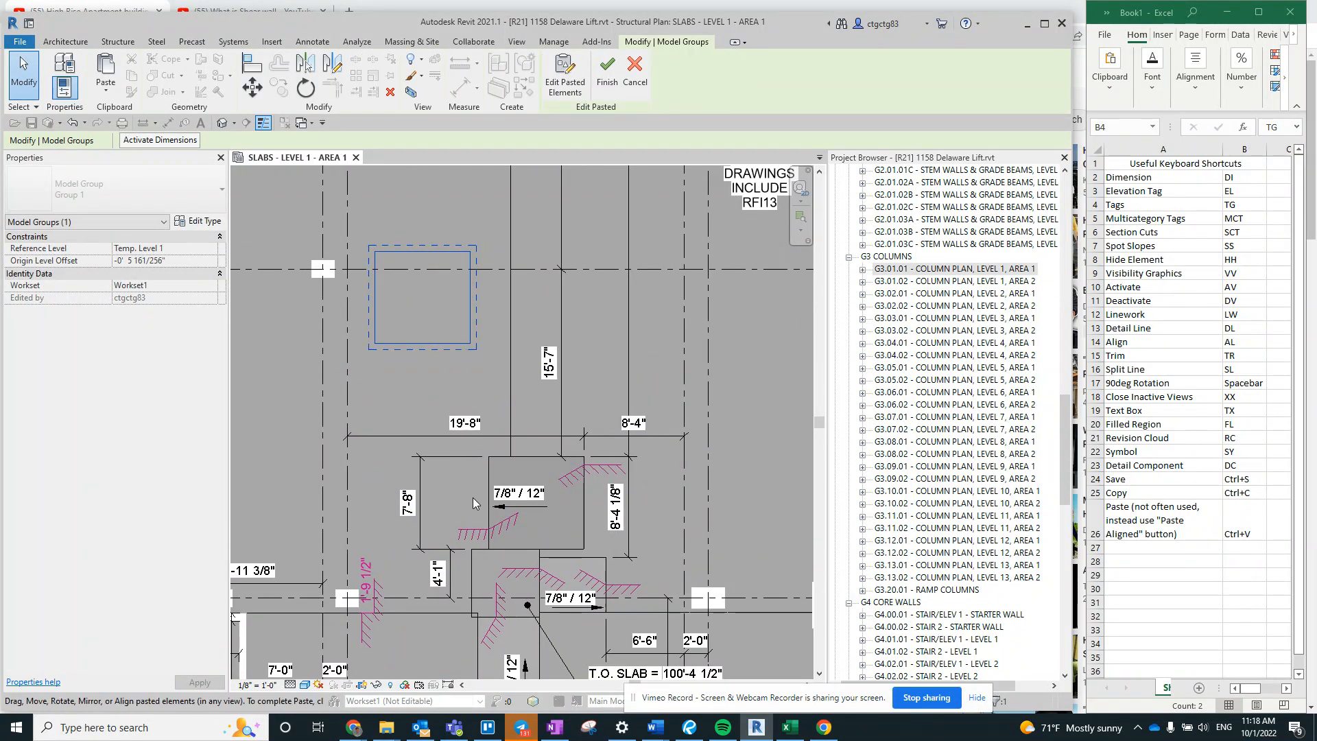
pyautogui.hotkey('ctrl', 'z')
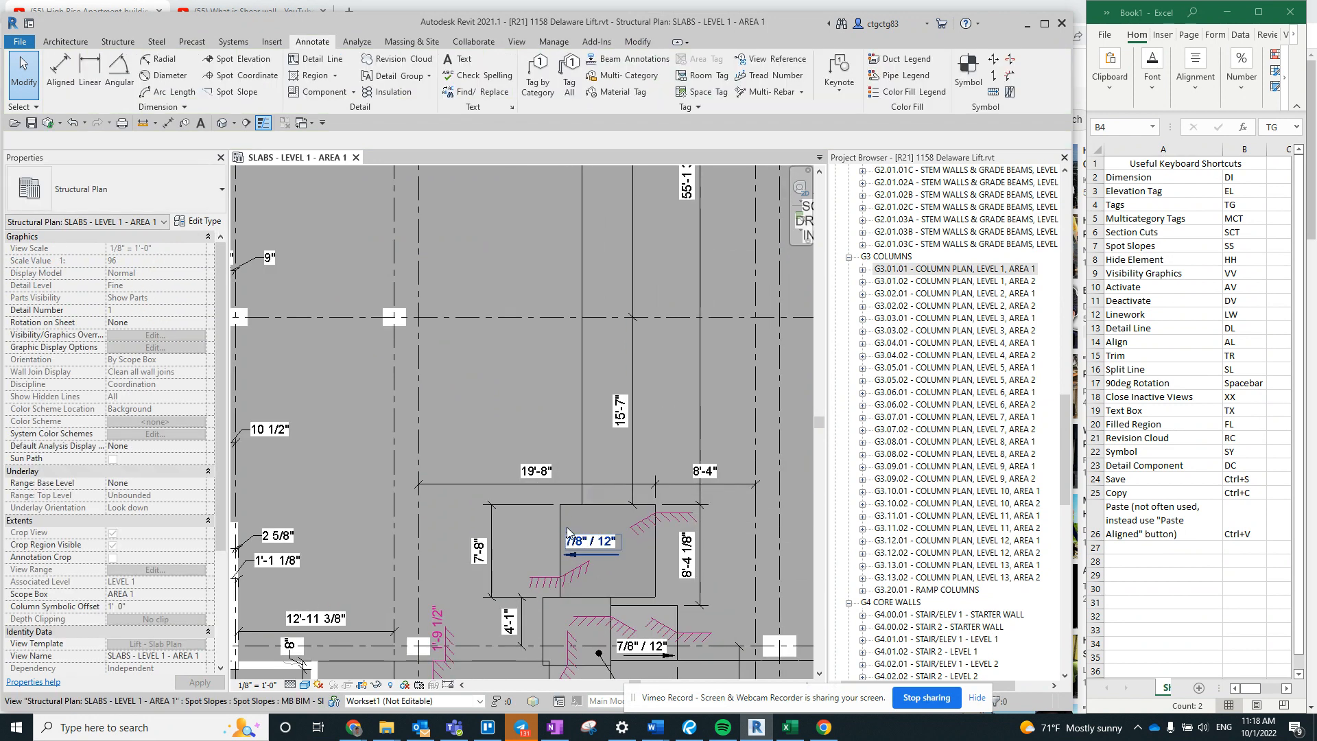
# - Select the original SOG4A floor again for copying and open the LEVEL 3(1) structural plan
pyautogui.click(592, 509)
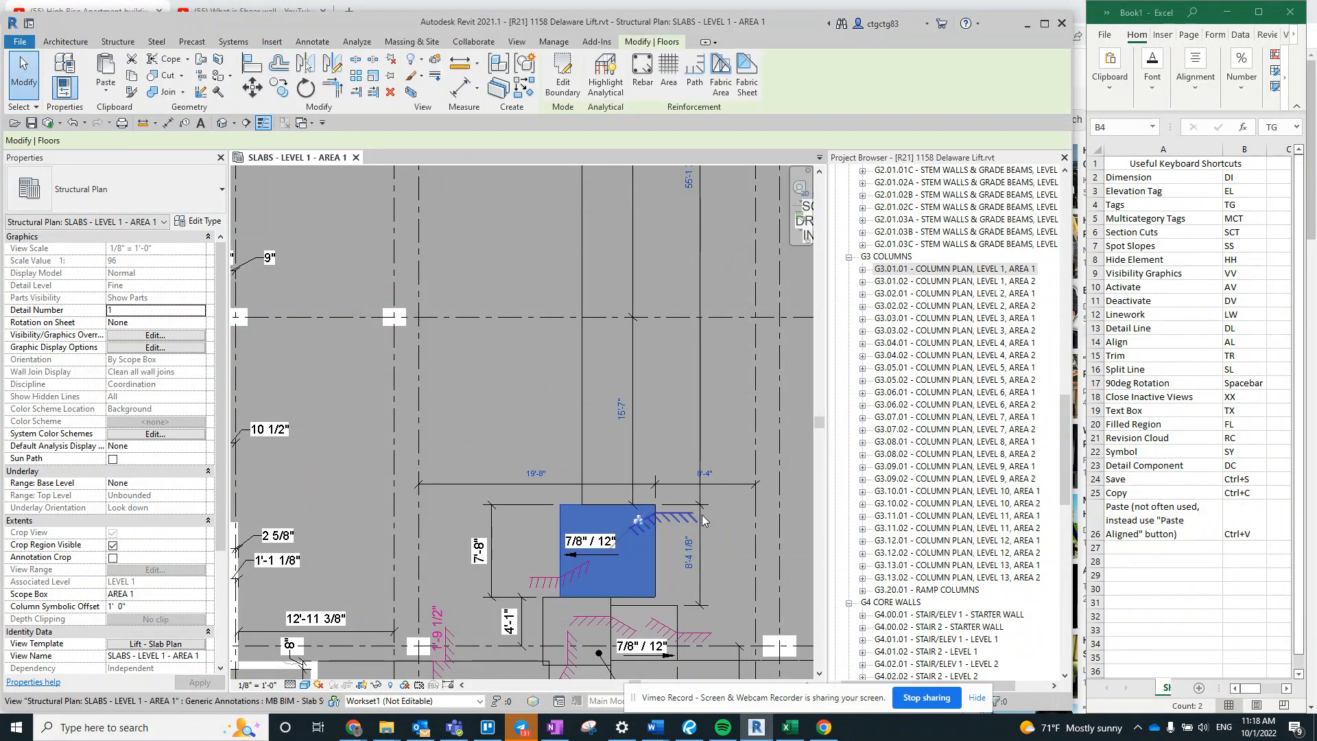
pyautogui.scroll(20, 964, 433)
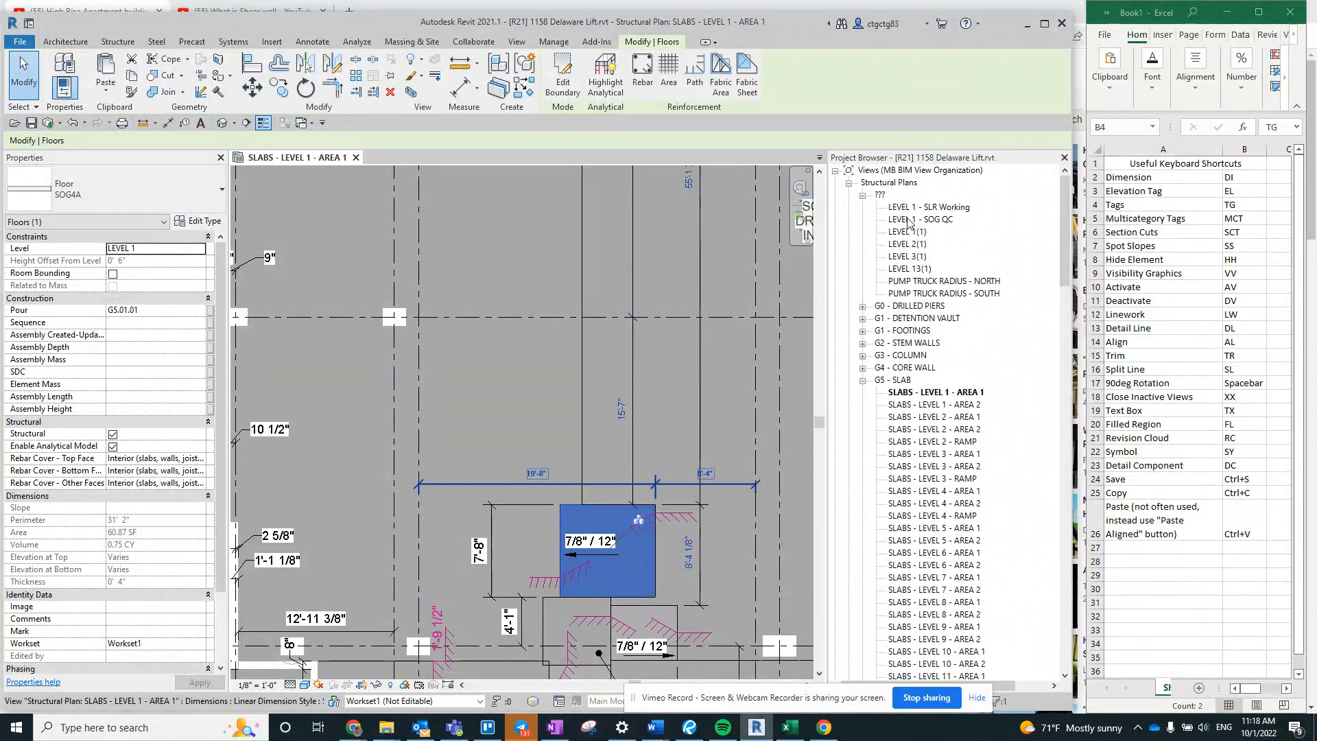
pyautogui.press('Escape')
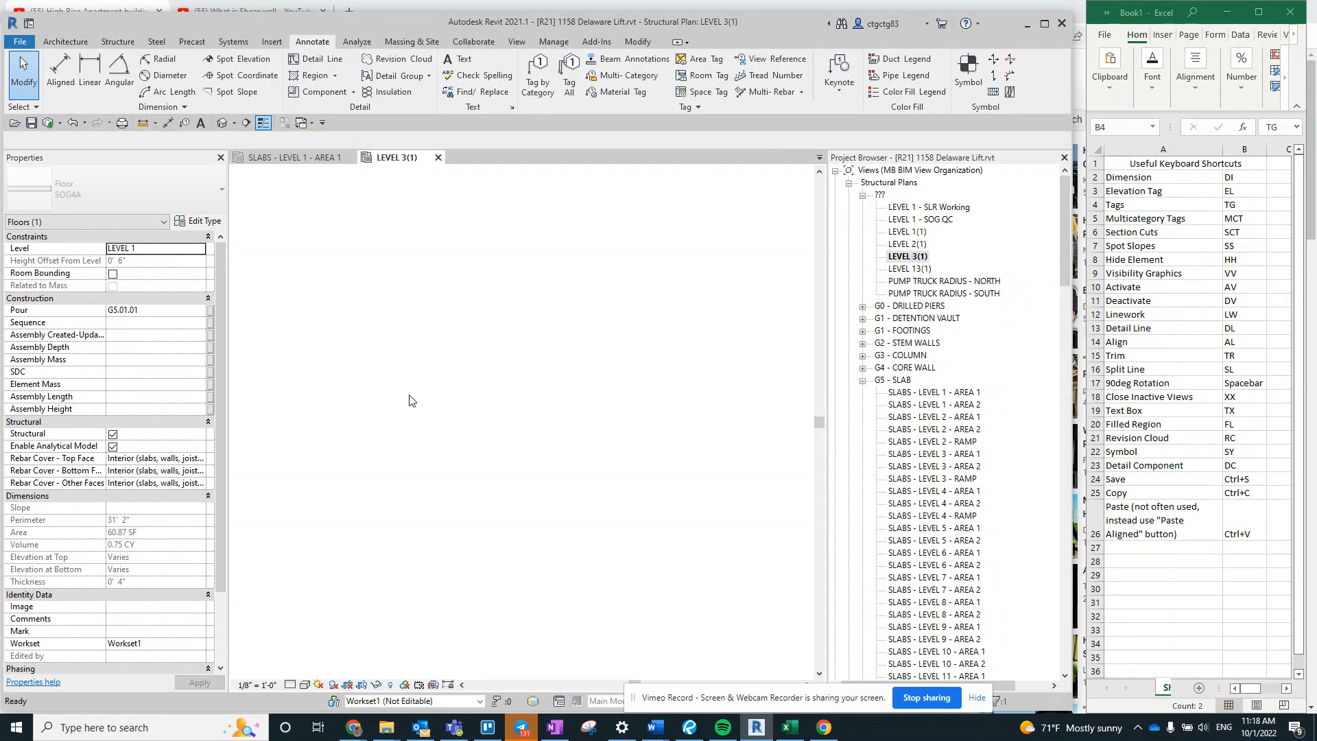
pyautogui.scroll(-6, 437, 390)
pyautogui.scroll(-4, 443, 262)
pyautogui.moveTo(444, 262)
pyautogui.mouseDown(button='middle')
pyautogui.moveTo(331, 445)
pyautogui.moveTo(447, 347)
pyautogui.mouseUp(button='middle')
pyautogui.scroll(4, 447, 345)
pyautogui.click(458, 403)
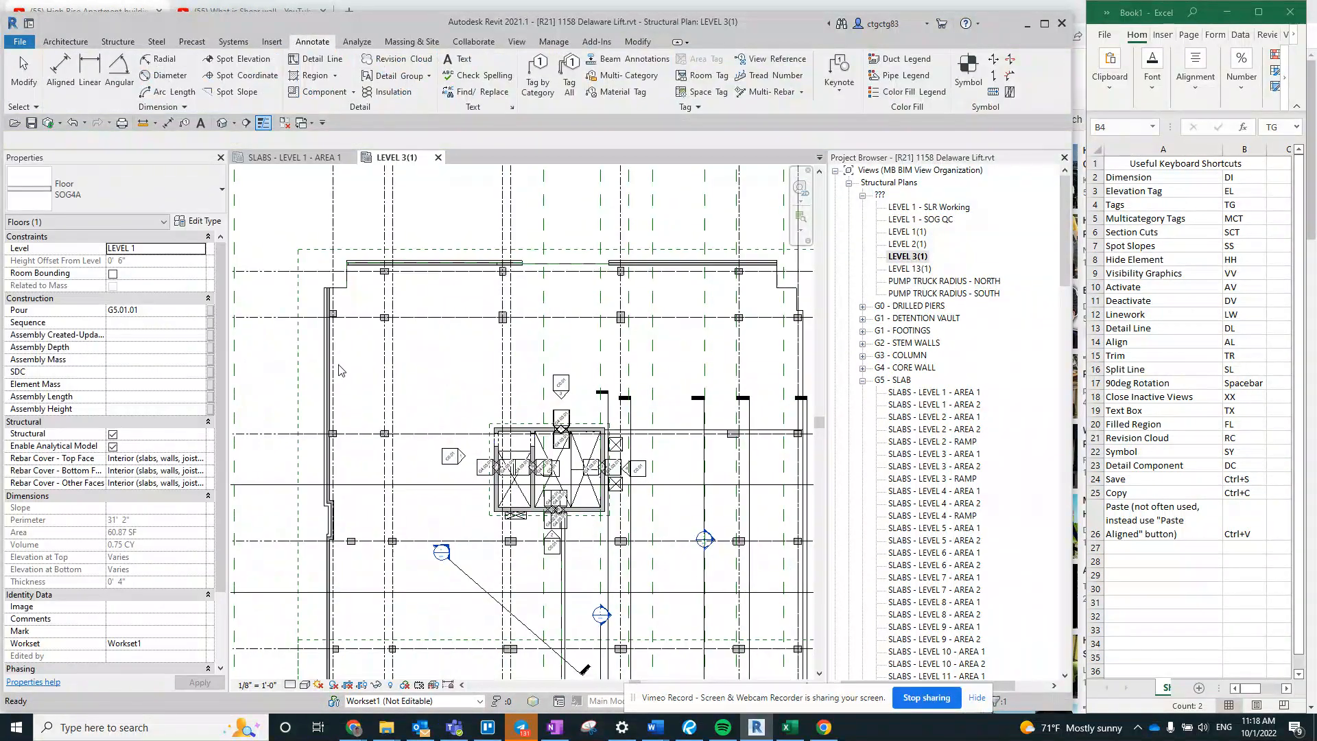
# - Paste the copied floor into the LEVEL 3(1) plan using Aligned to Current View
pyautogui.click(637, 42)
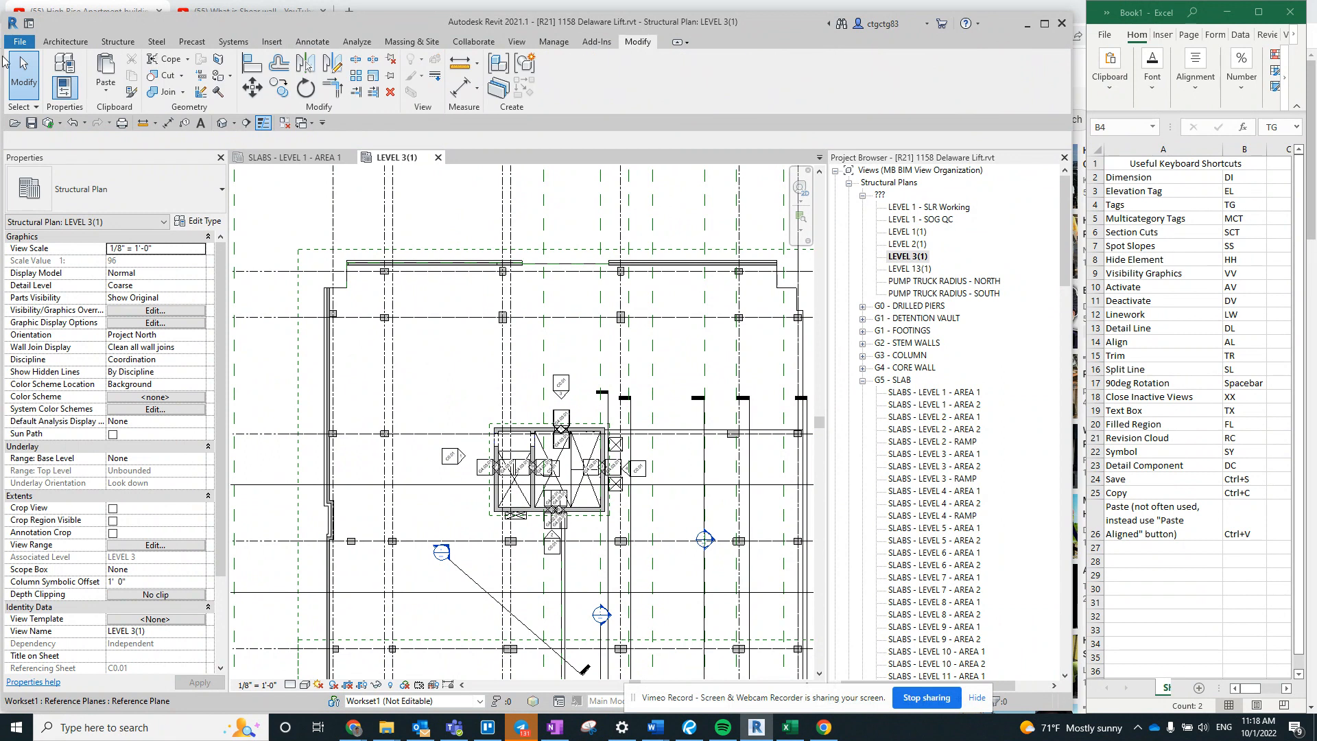
pyautogui.click(106, 98)
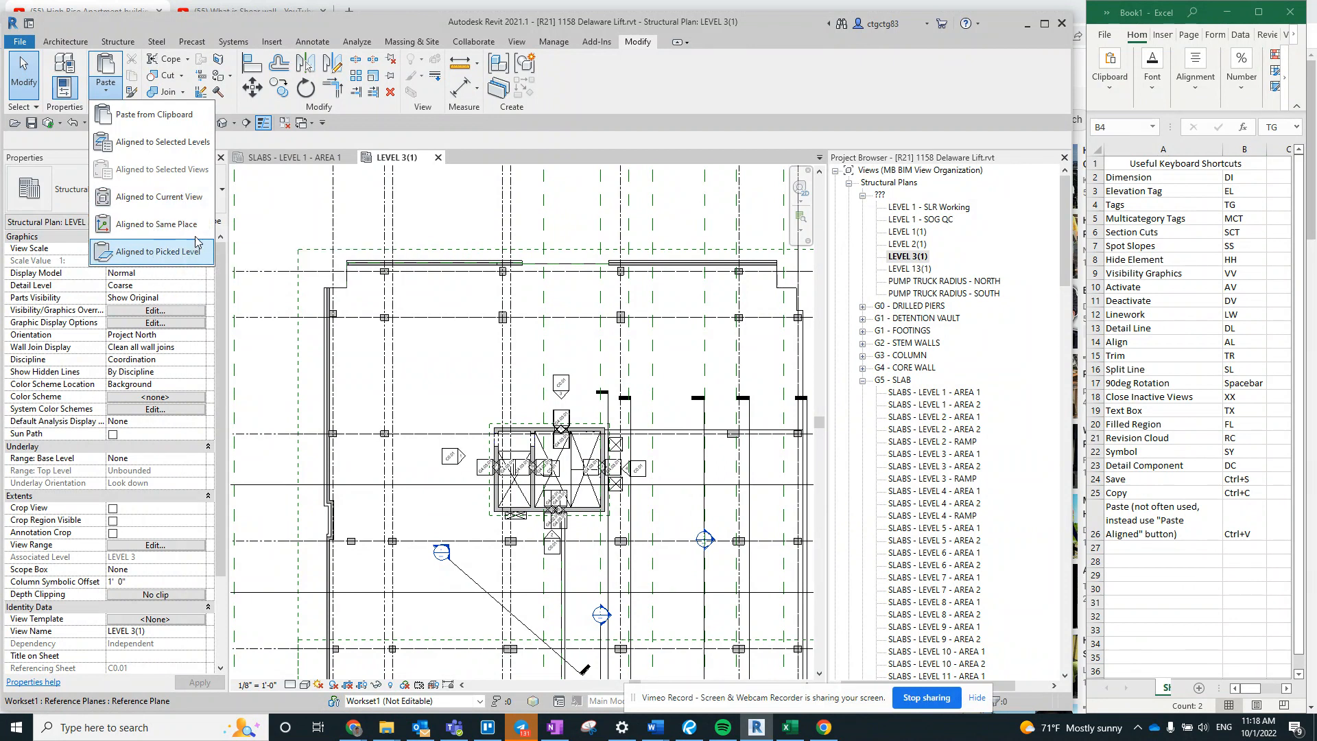
pyautogui.click(164, 197)
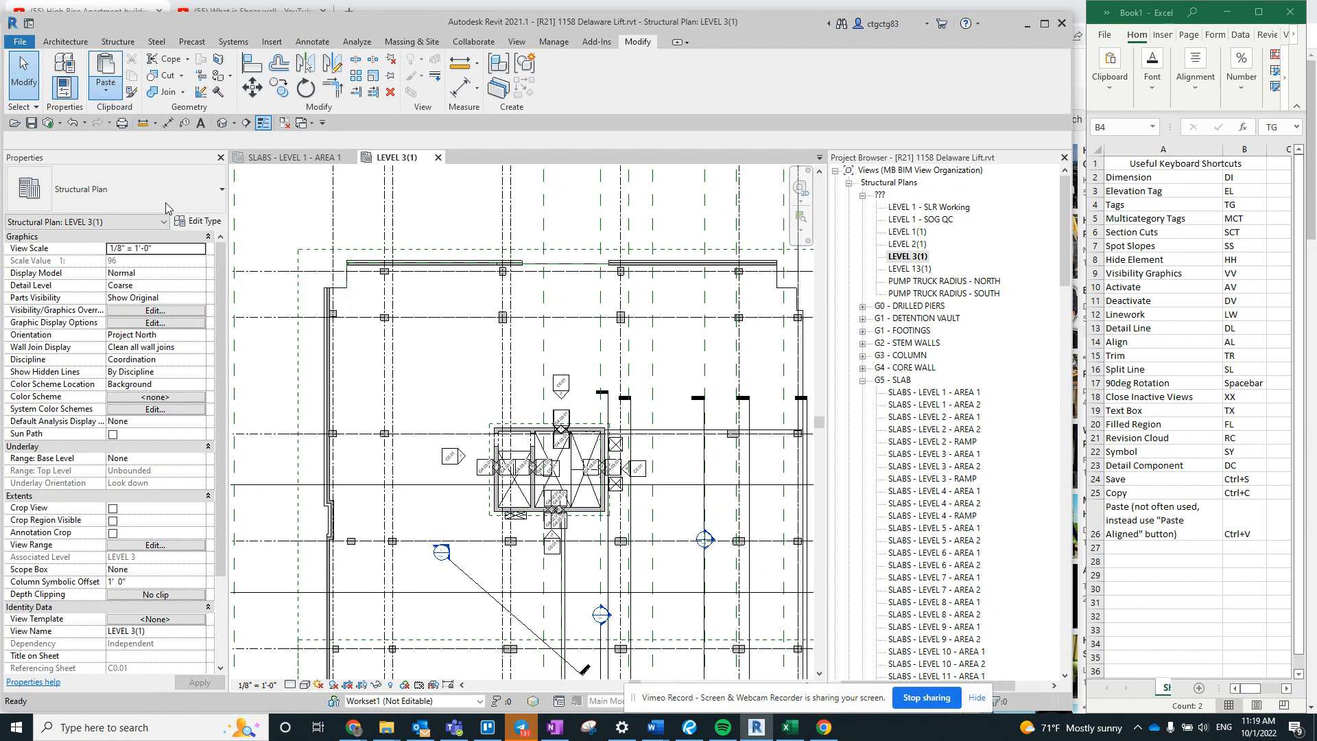
# - Select the pasted SOG4A floor beside the core walls and temporarily isolate it in the view
pyautogui.scroll(3, 454, 549)
pyautogui.click(475, 541)
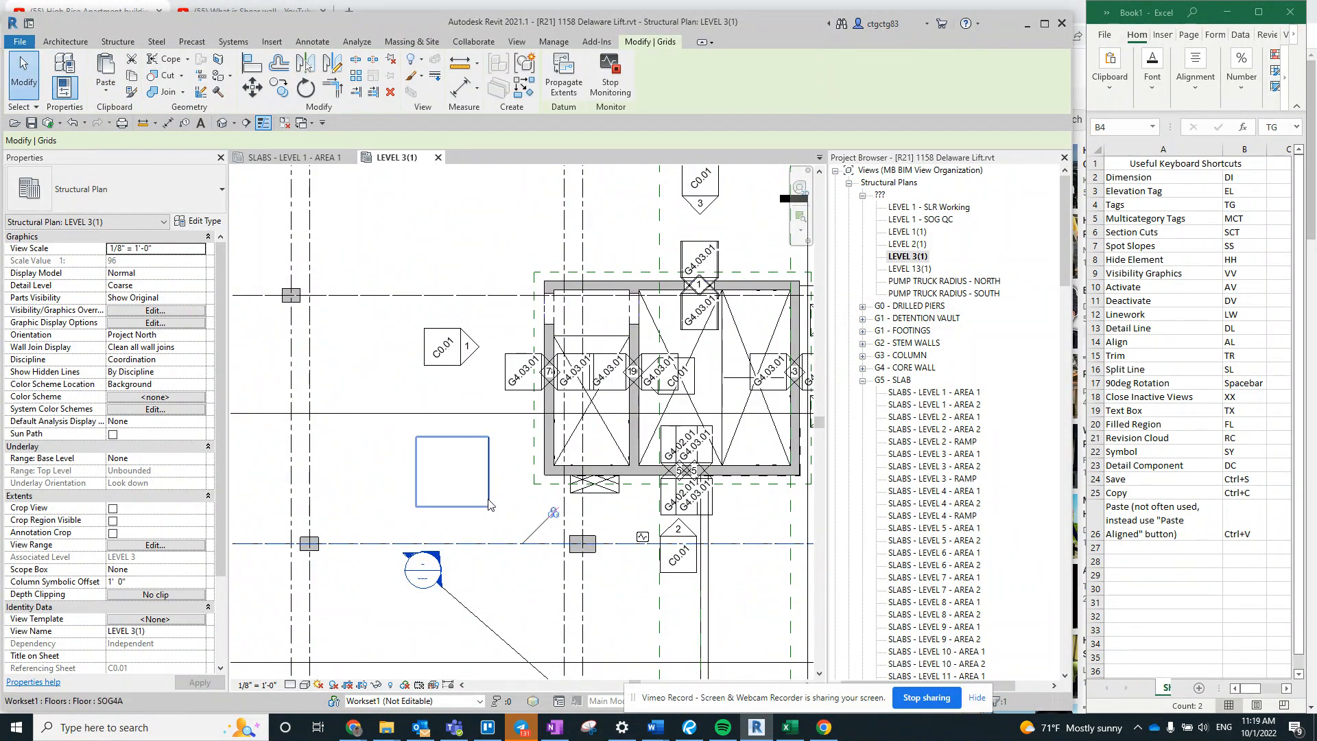
pyautogui.click(488, 504)
pyautogui.scroll(-1, 451, 523)
pyautogui.moveTo(451, 523); pyautogui.dragTo(470, 520, button='middle')
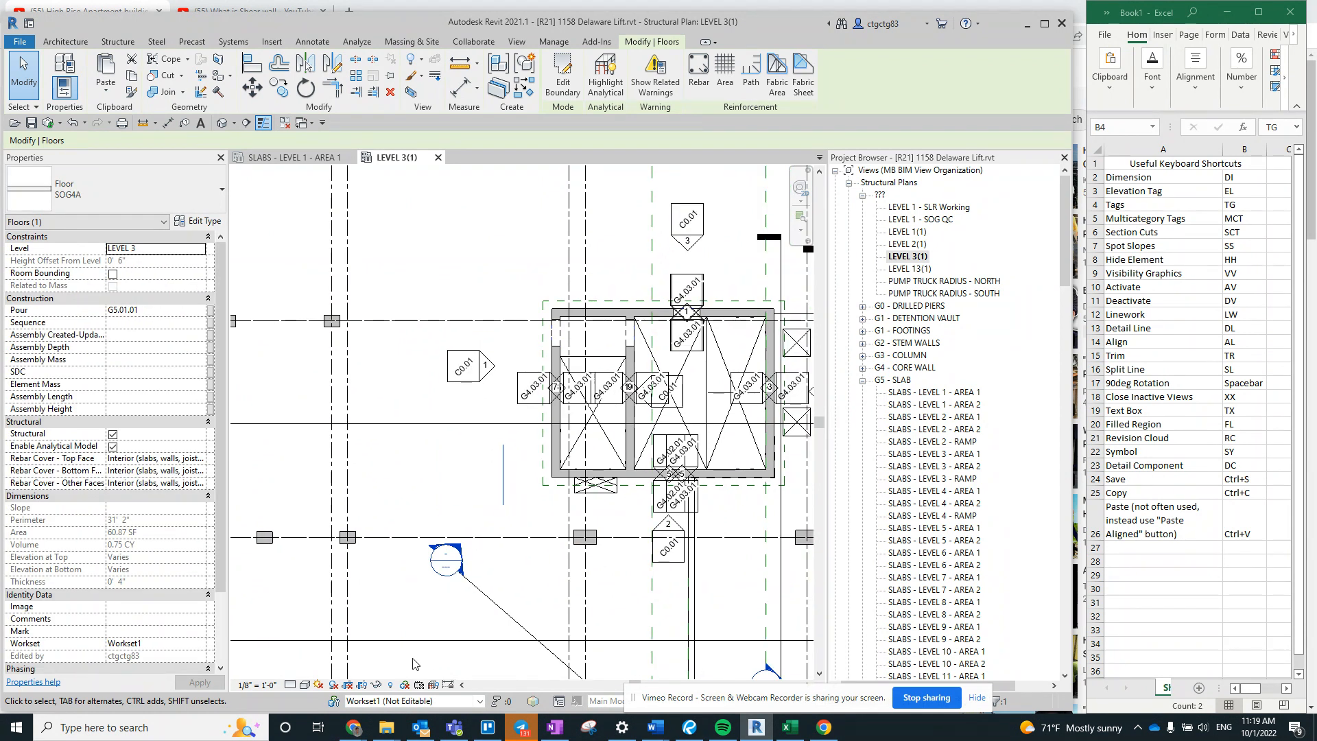
pyautogui.click(376, 684)
pyautogui.click(419, 637)
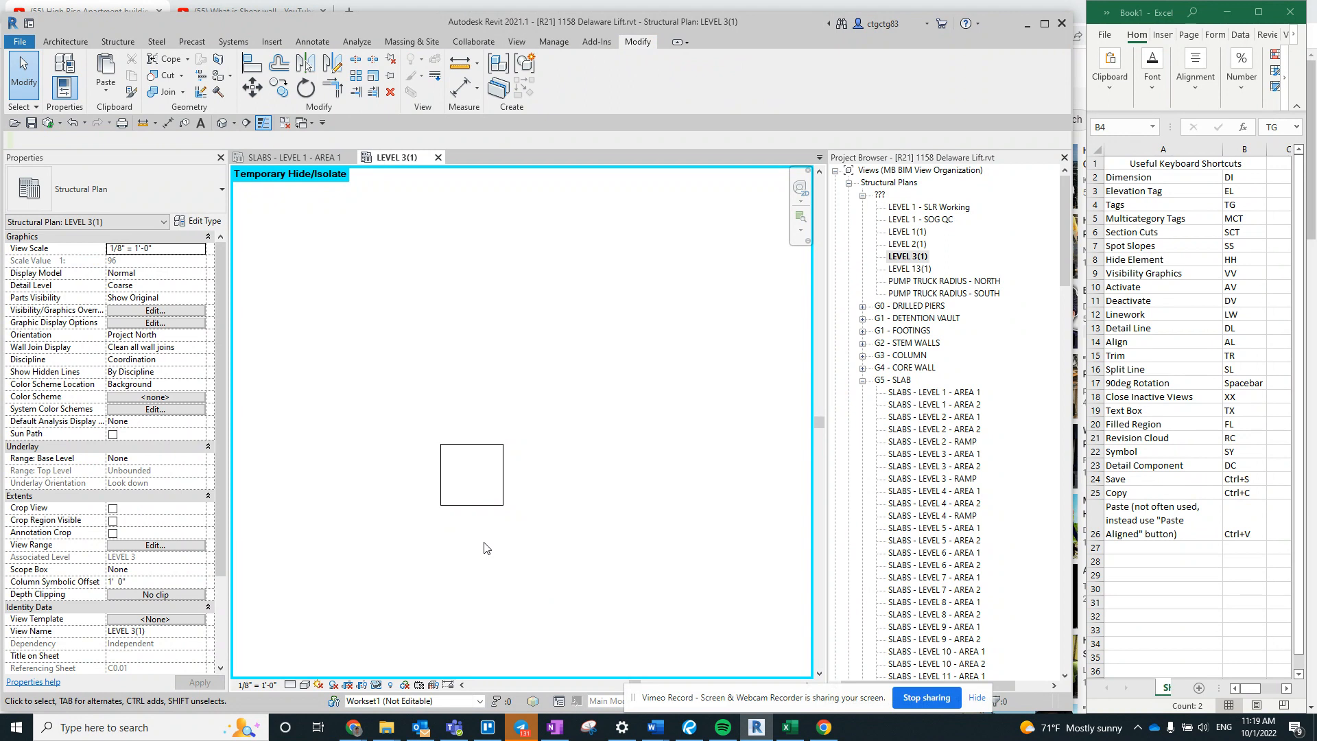
# - Reset the temporary isolation and delete the pasted SOG4A floor from the LEVEL 3(1) plan
pyautogui.press('h')
pyautogui.press('r')
pyautogui.click(500, 486)
pyautogui.press('Delete')
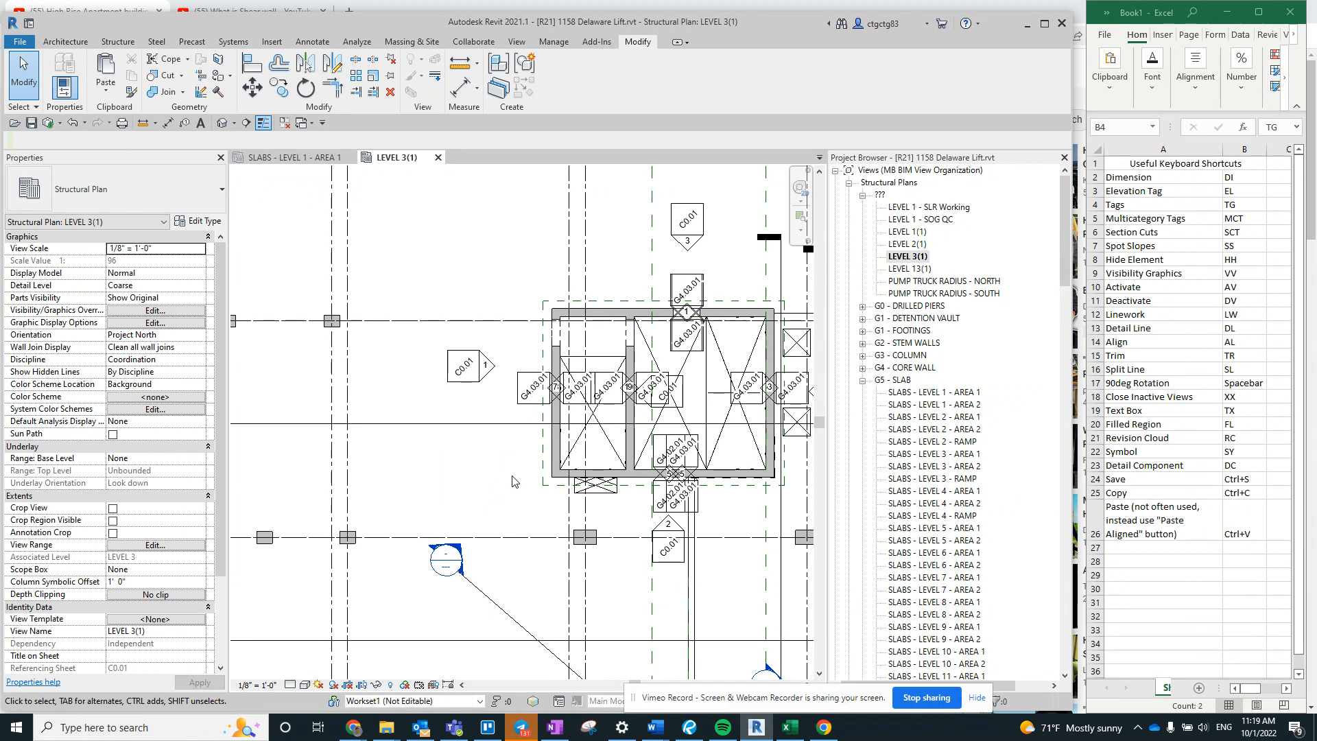